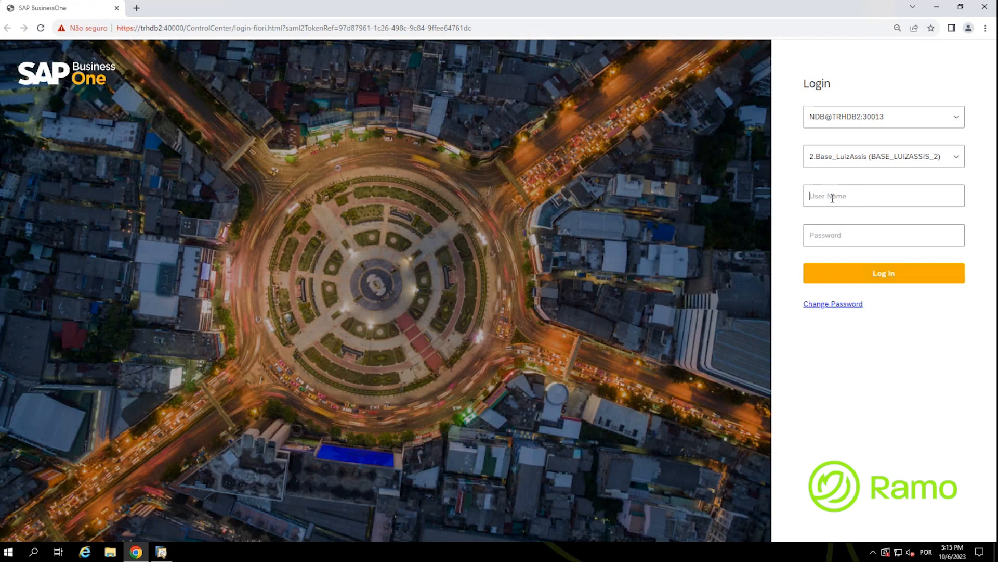
Step: Log in to the Web Client as user manager with the account password
{"action": "type", "text": "manager"}
{"action": "key", "text": "Tab"}
{"action": "type", "text": "123"}
{"action": "left_click", "coordinate": [908, 281]}
{"action": "left_click", "coordinate": [907, 279]}
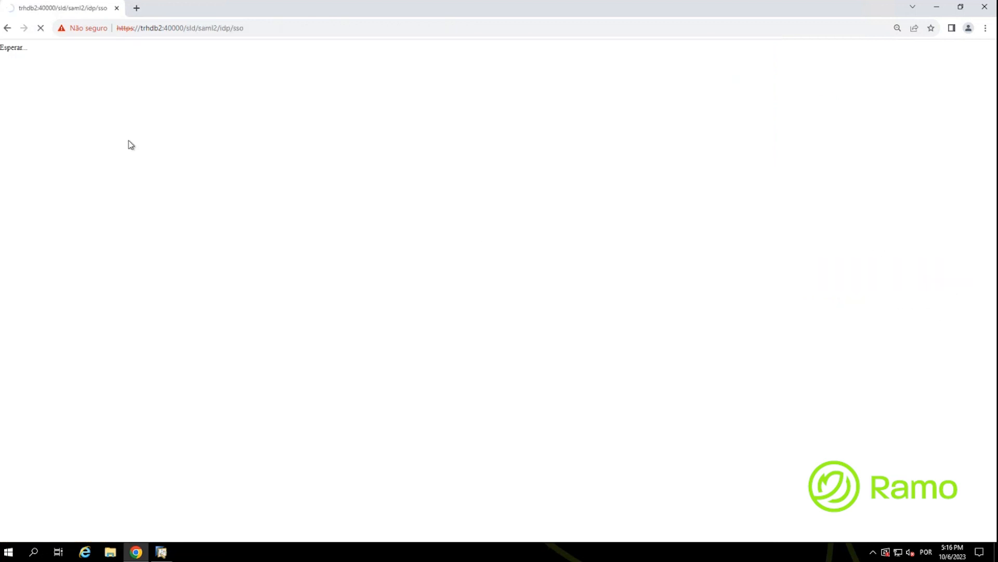
{"action": "left_click", "coordinate": [21, 55]}
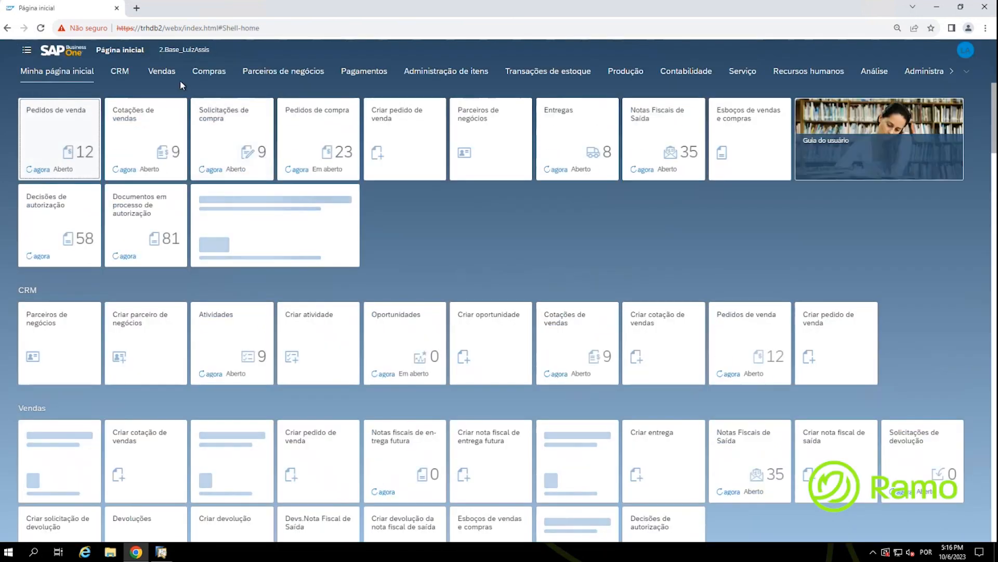
Step: Expand Serviço in the side menu and open the list of service calls, showing four open calls
{"action": "left_click", "coordinate": [29, 52]}
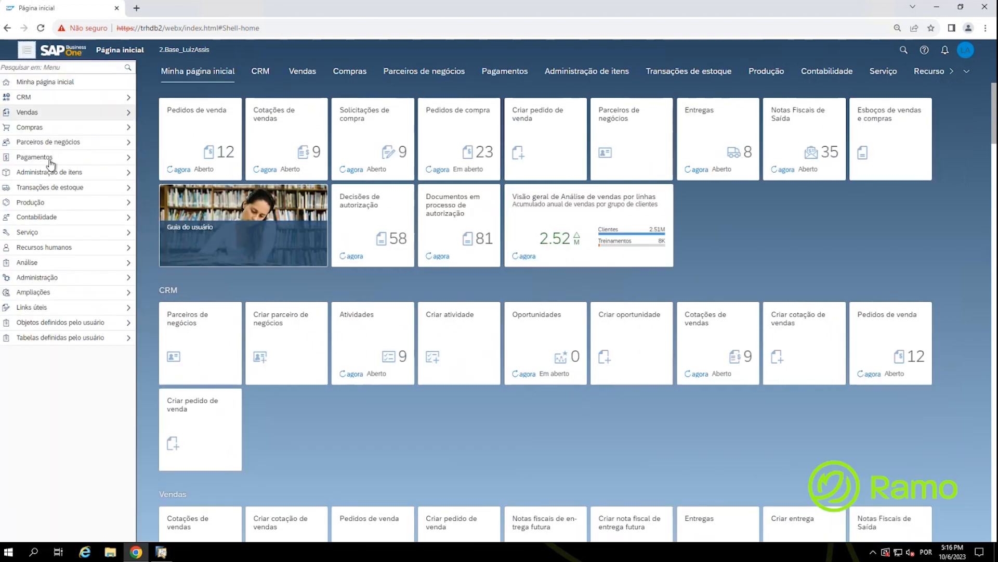
{"action": "left_click", "coordinate": [49, 234]}
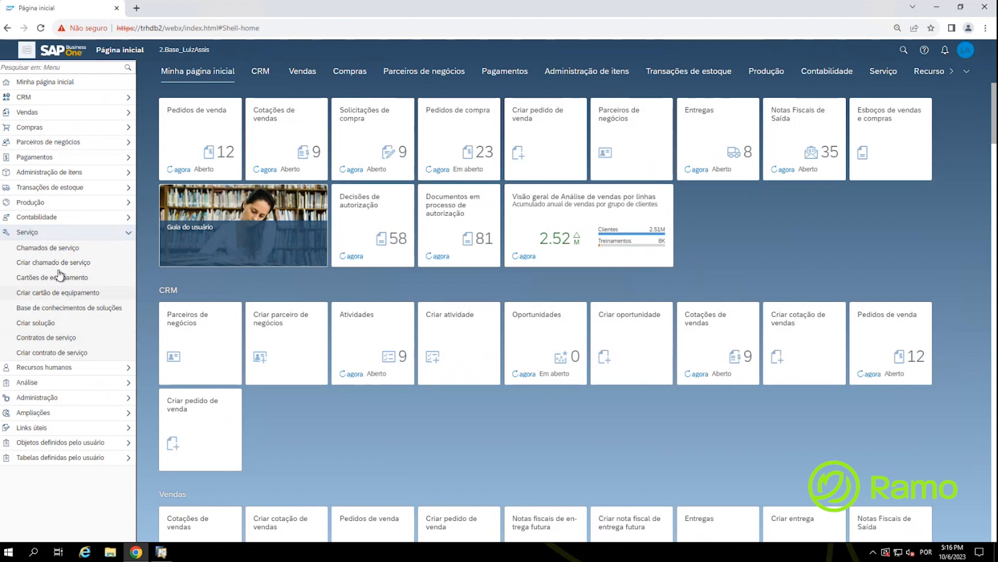
{"action": "left_click", "coordinate": [70, 250]}
{"action": "key", "text": "ctrl"}
{"action": "key", "text": "ctrl"}
{"action": "key", "text": "ctrl"}
{"action": "key", "text": "ctrl"}
{"action": "key", "text": "ctrl"}
{"action": "key", "text": "ctrl"}
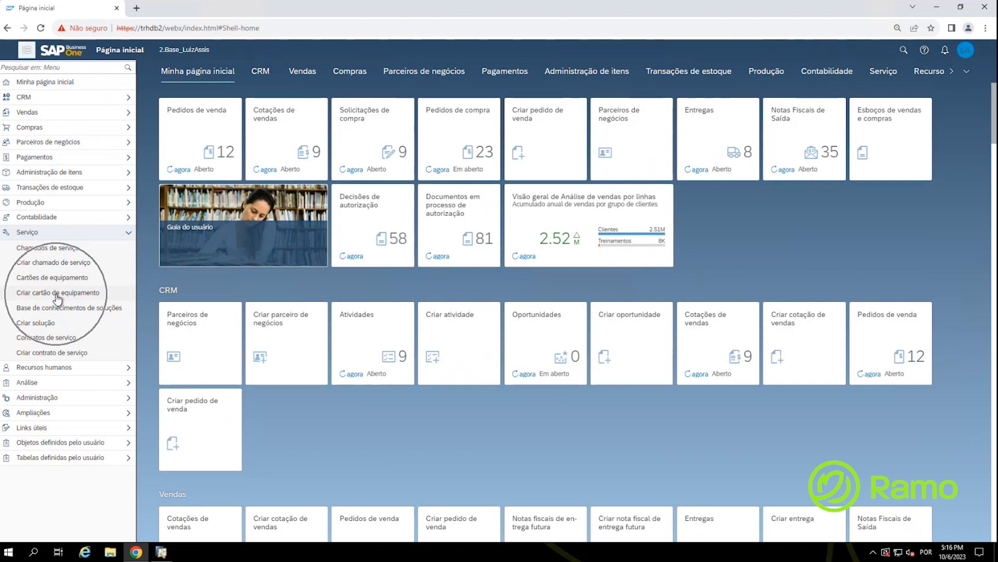
{"action": "key", "text": "ctrl"}
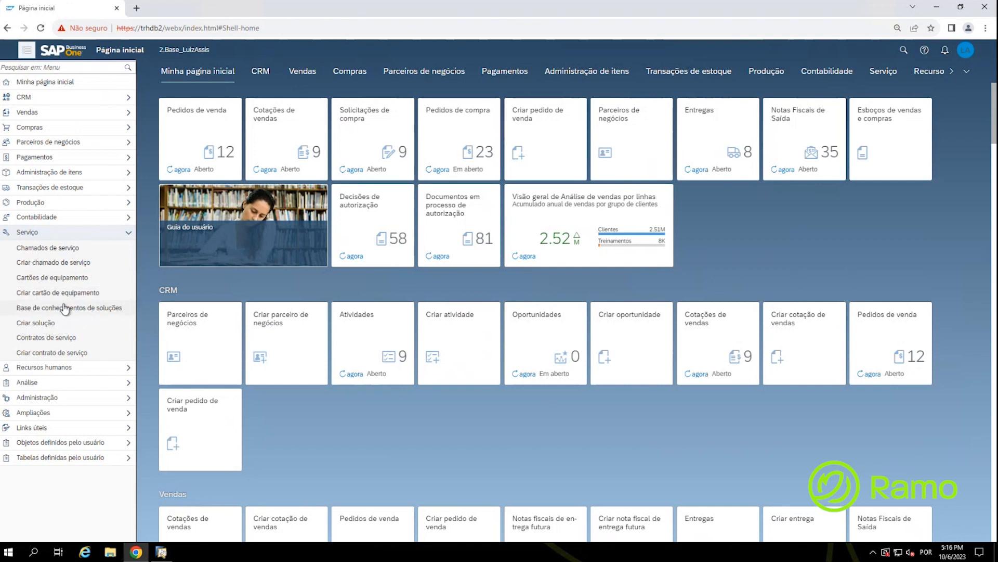
{"action": "key", "text": "ctrl"}
{"action": "key", "text": "ctrl"}
{"action": "key", "text": "ctrl"}
{"action": "key", "text": "ctrl"}
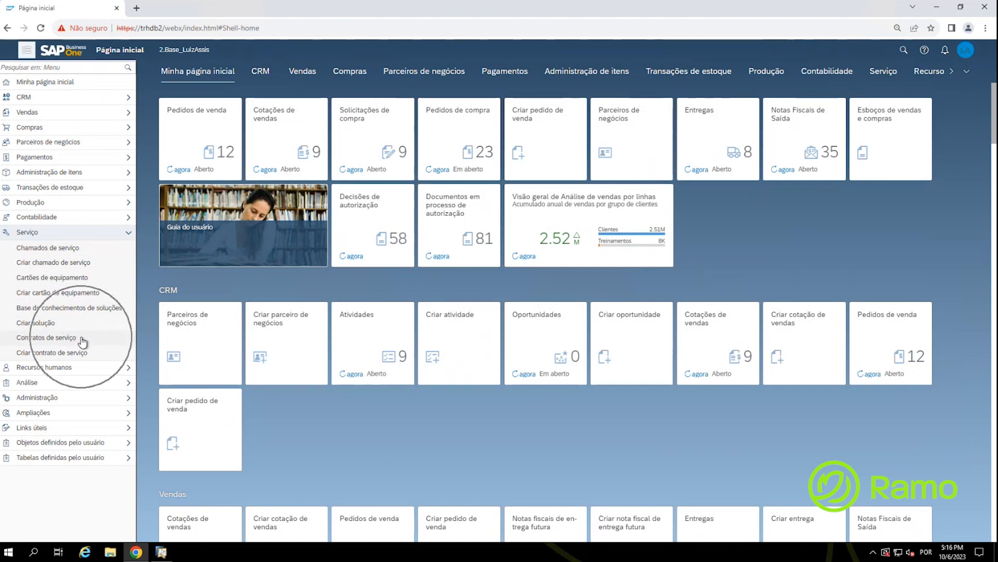
{"action": "key", "text": "ctrl"}
{"action": "key", "text": "ctrl"}
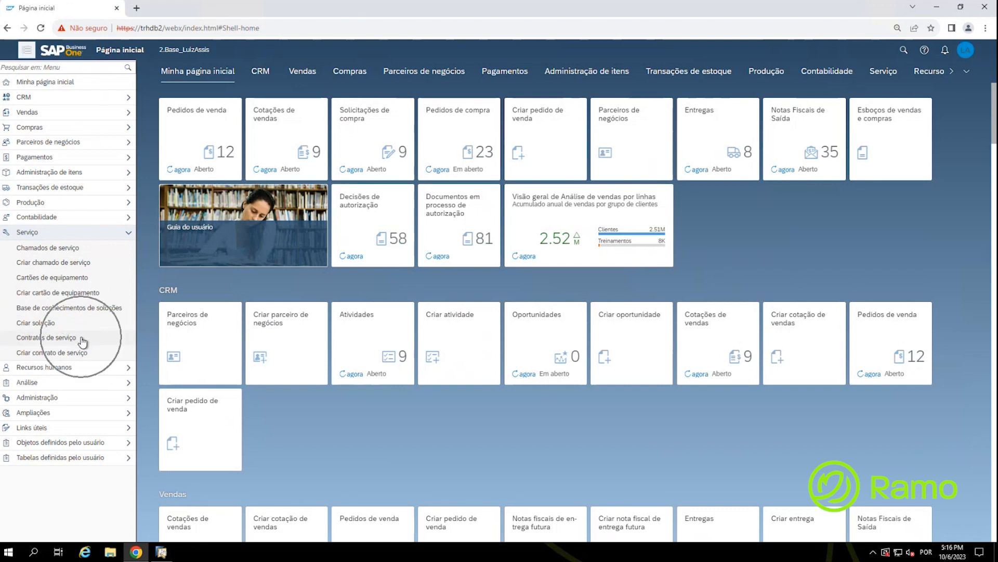
{"action": "key", "text": "ctrl"}
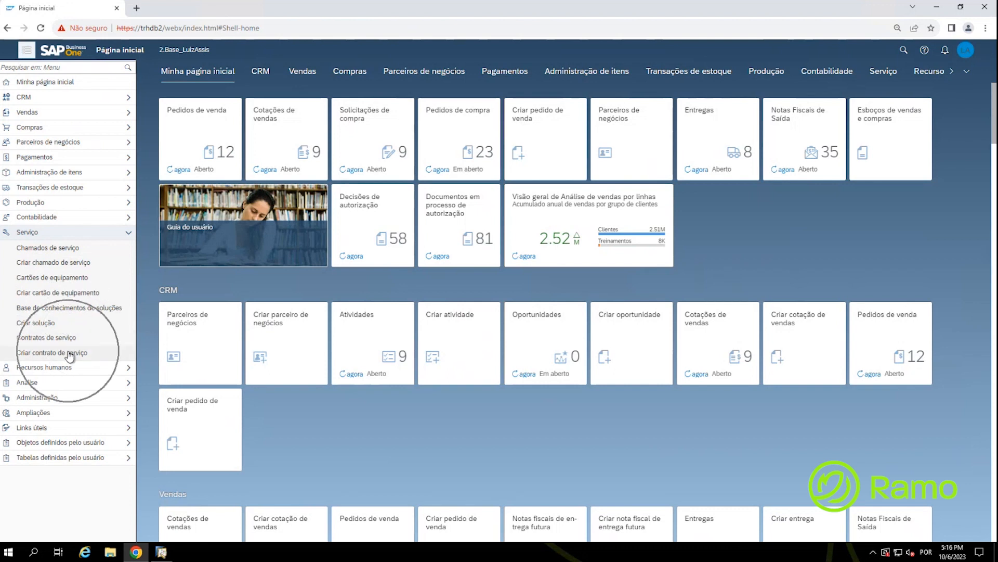
{"action": "key", "text": "ctrl"}
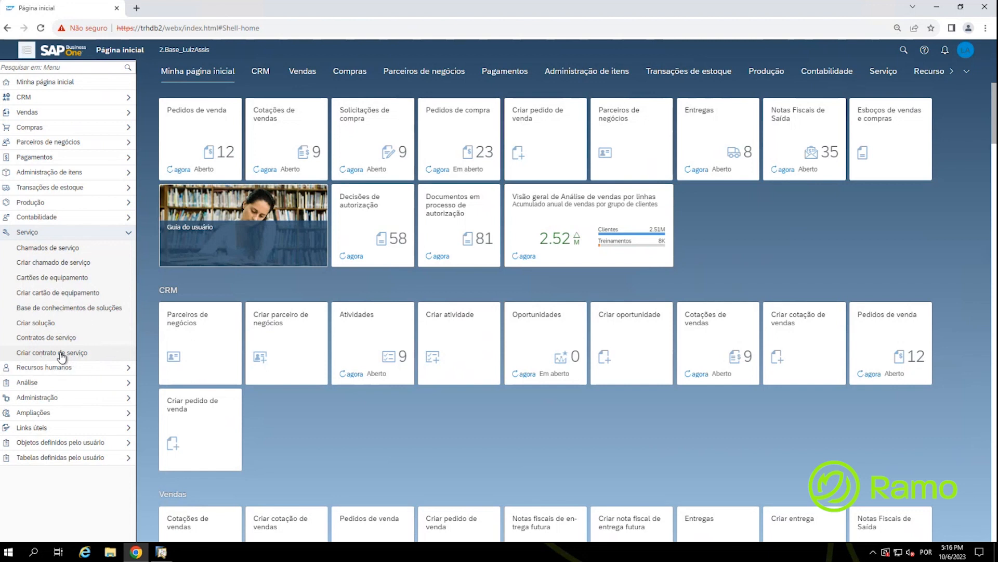
{"action": "key", "text": "ctrl"}
{"action": "key", "text": "ctrl"}
{"action": "key", "text": "ctrl"}
{"action": "left_click", "coordinate": [53, 248]}
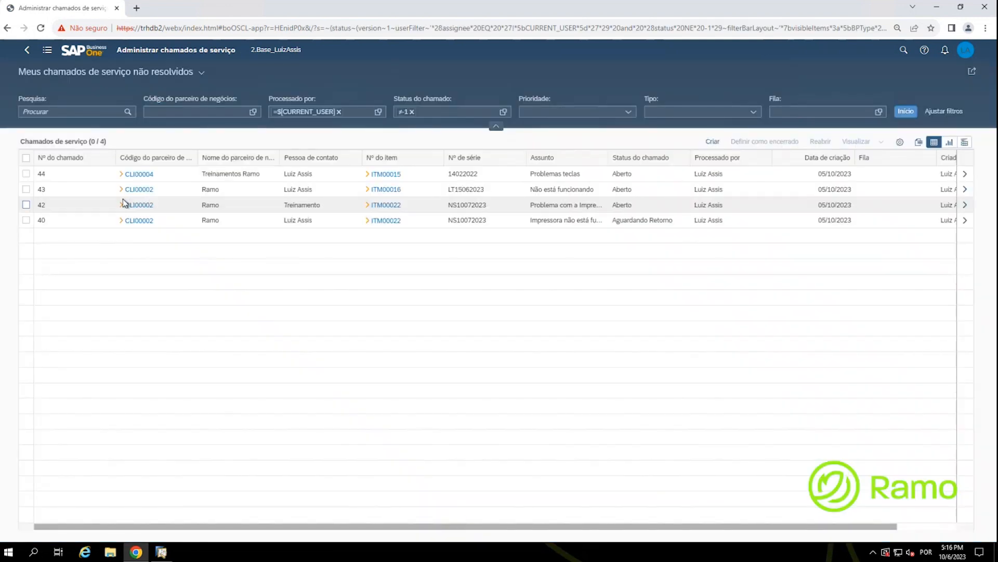
Step: Set Meus chamados de serviço as the default saved view of the service-call list
{"action": "left_click", "coordinate": [202, 73]}
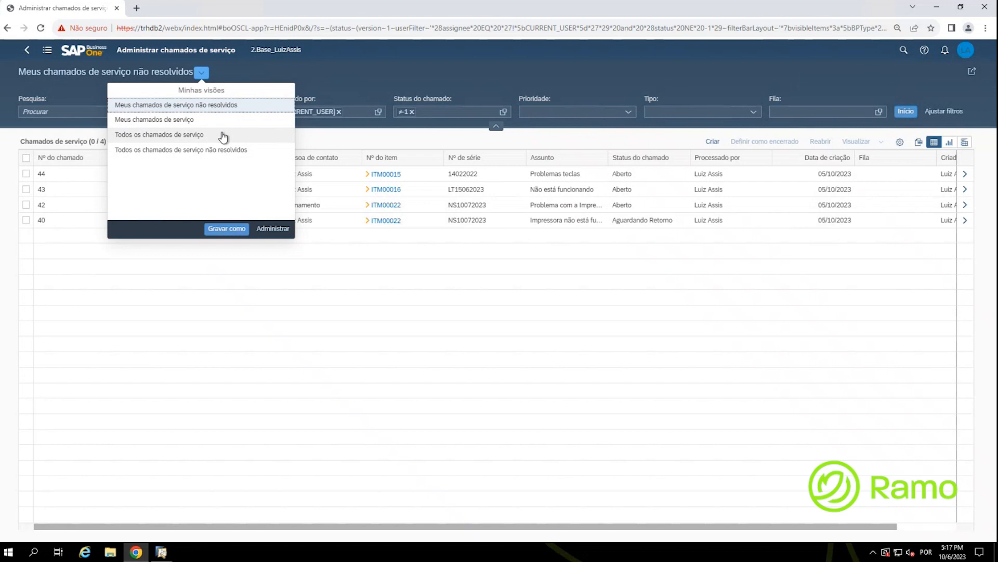
{"action": "left_click", "coordinate": [272, 229]}
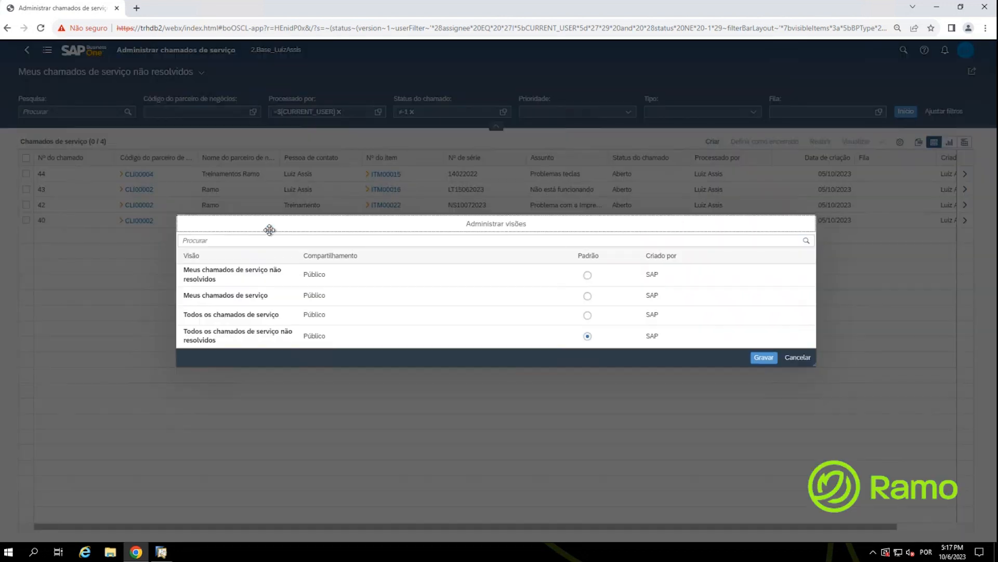
{"action": "left_click", "coordinate": [589, 315]}
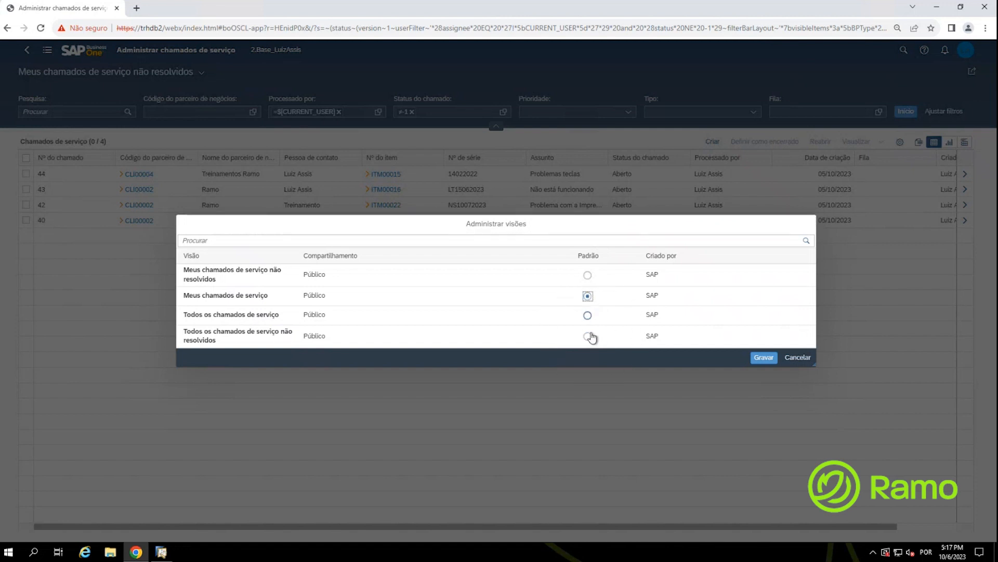
{"action": "left_click", "coordinate": [763, 357]}
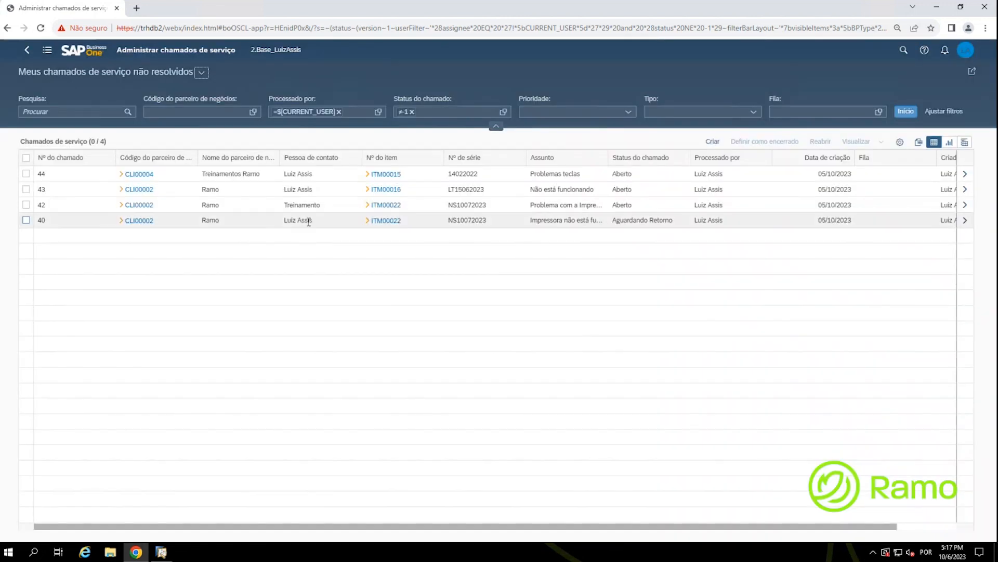
Step: Reopen Chamados de serviço from the home page's Serviço section and show the filter bar
{"action": "left_click", "coordinate": [90, 52]}
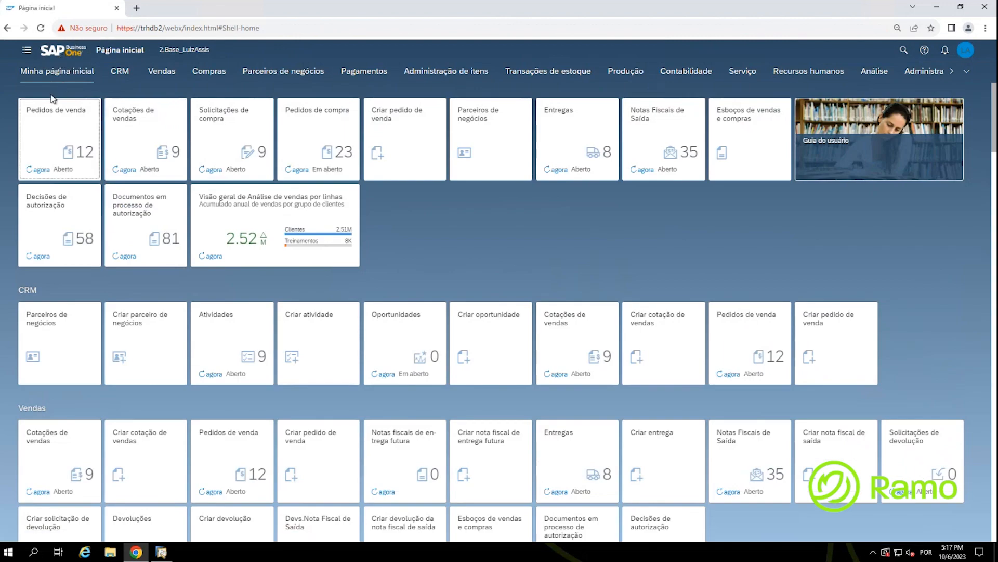
{"action": "left_click", "coordinate": [743, 77]}
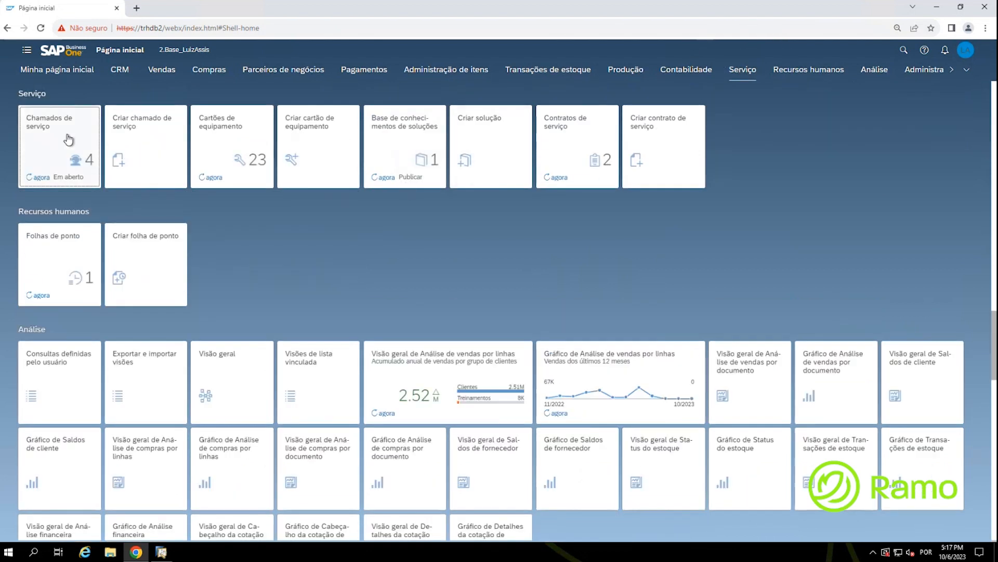
{"action": "left_click", "coordinate": [68, 139]}
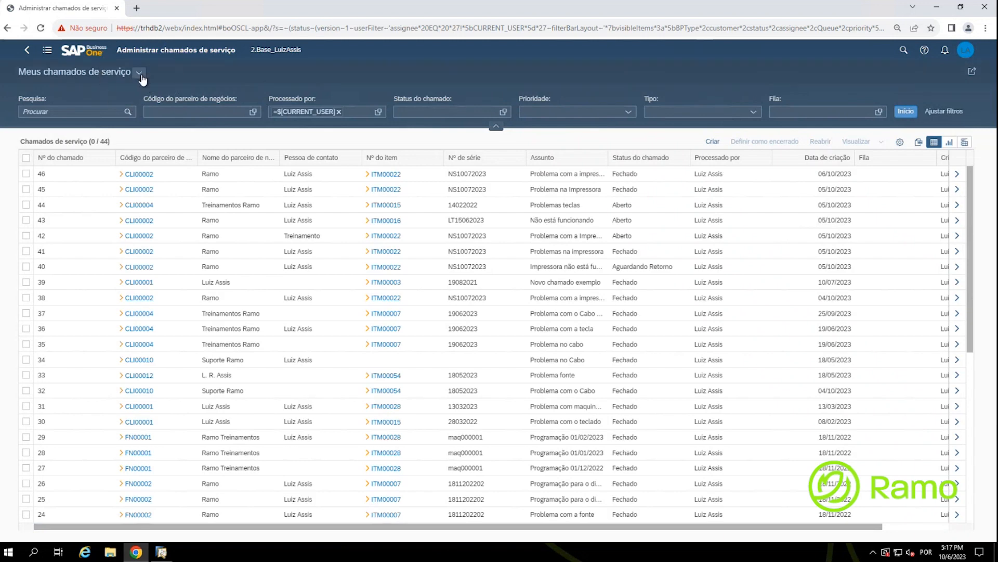
{"action": "left_click", "coordinate": [139, 75]}
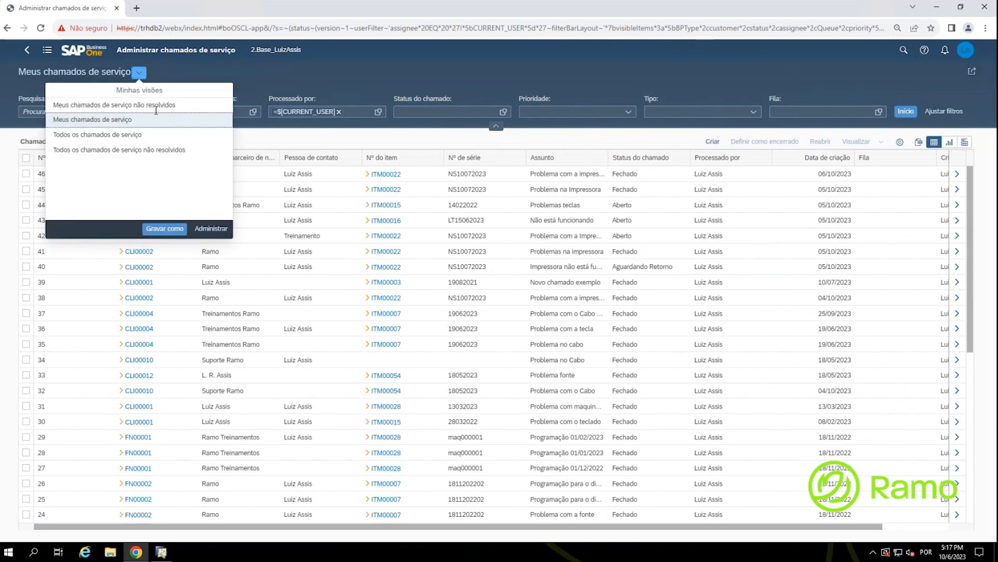
{"action": "left_click", "coordinate": [198, 77]}
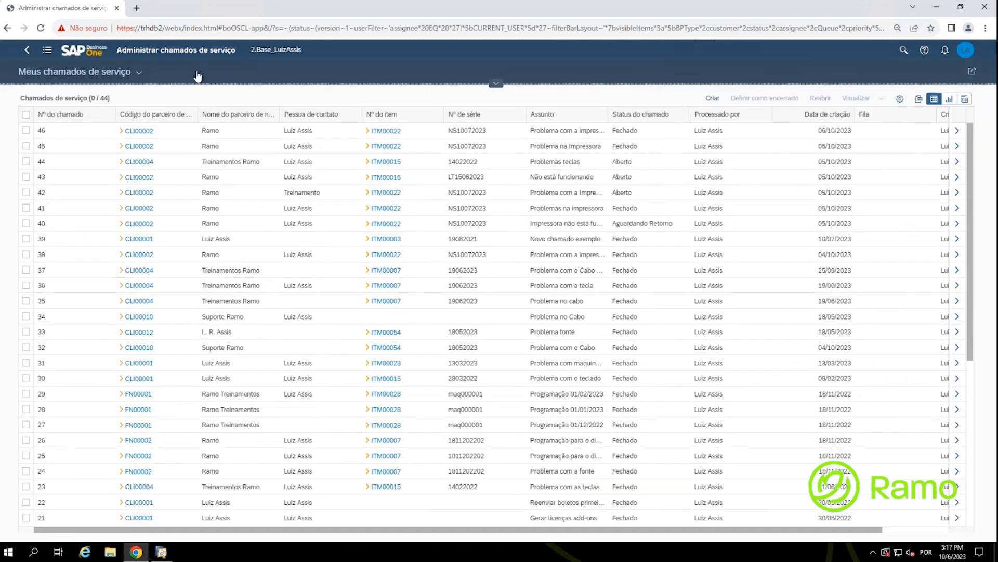
{"action": "left_click", "coordinate": [496, 83]}
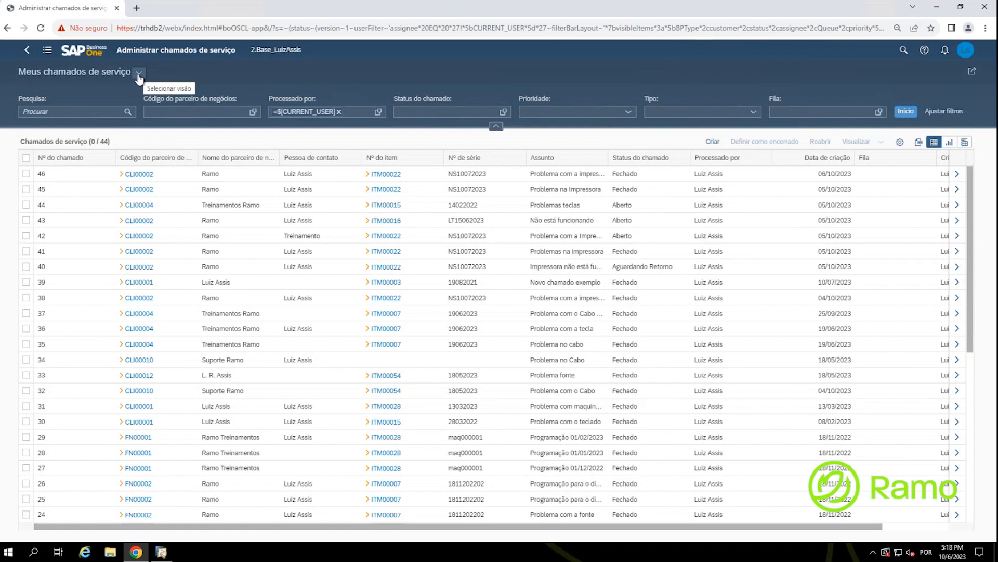
Step: Clear the CURRENT_USER processor filter and filter status to Aberto, Pendente, Aguardando Retorno, Aguardando o Técnico
{"action": "left_click", "coordinate": [338, 112]}
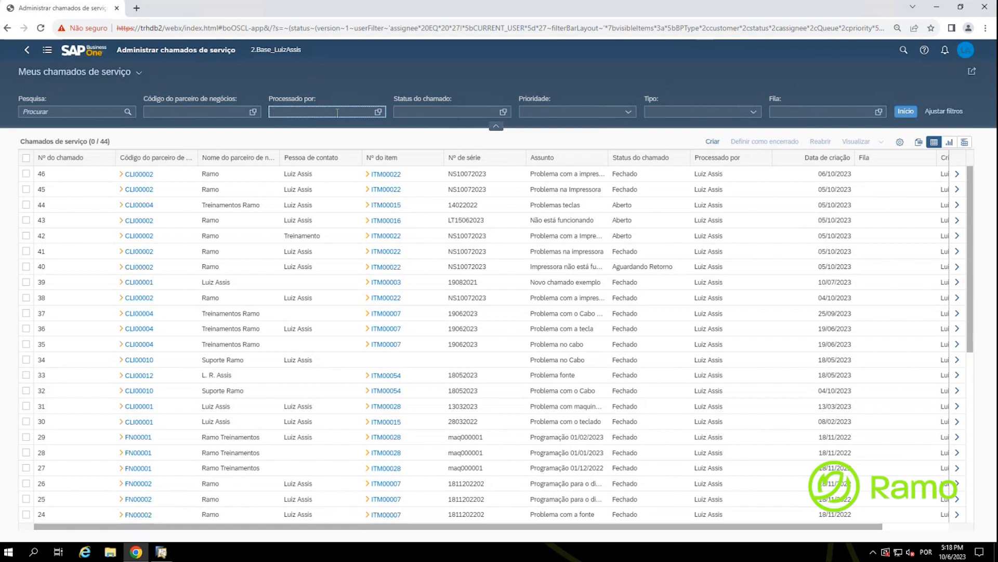
{"action": "left_click", "coordinate": [503, 112]}
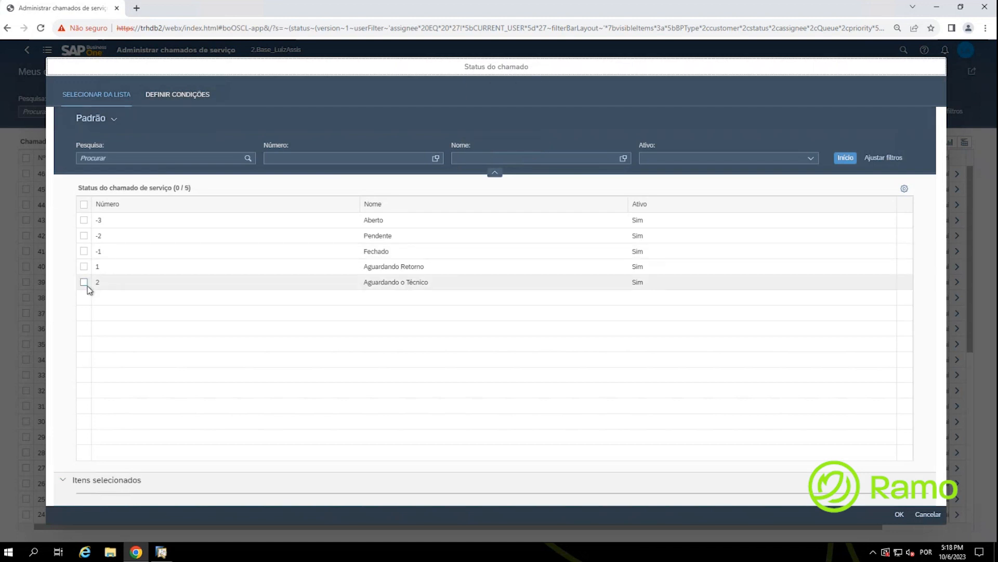
{"action": "left_click", "coordinate": [84, 220]}
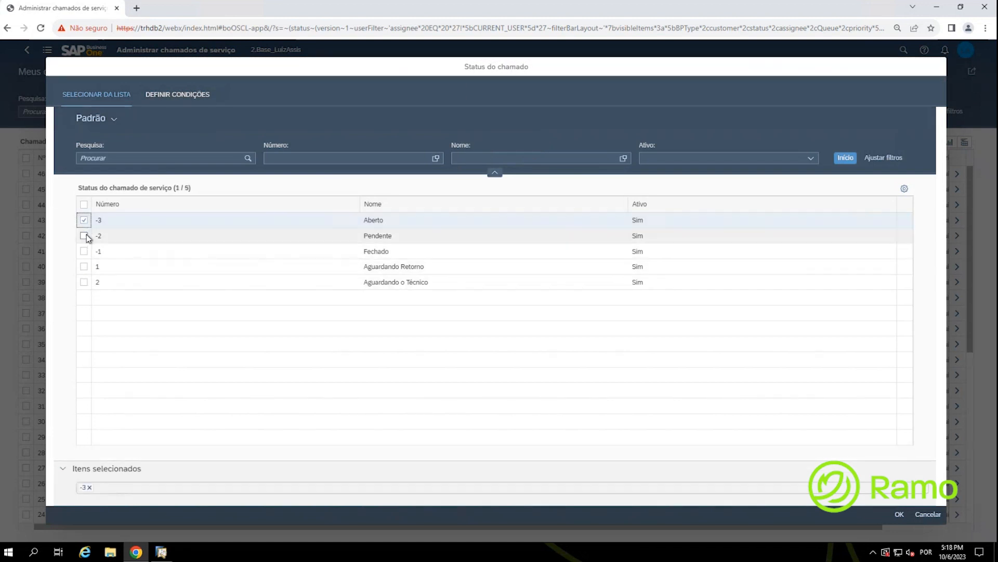
{"action": "left_click", "coordinate": [84, 236]}
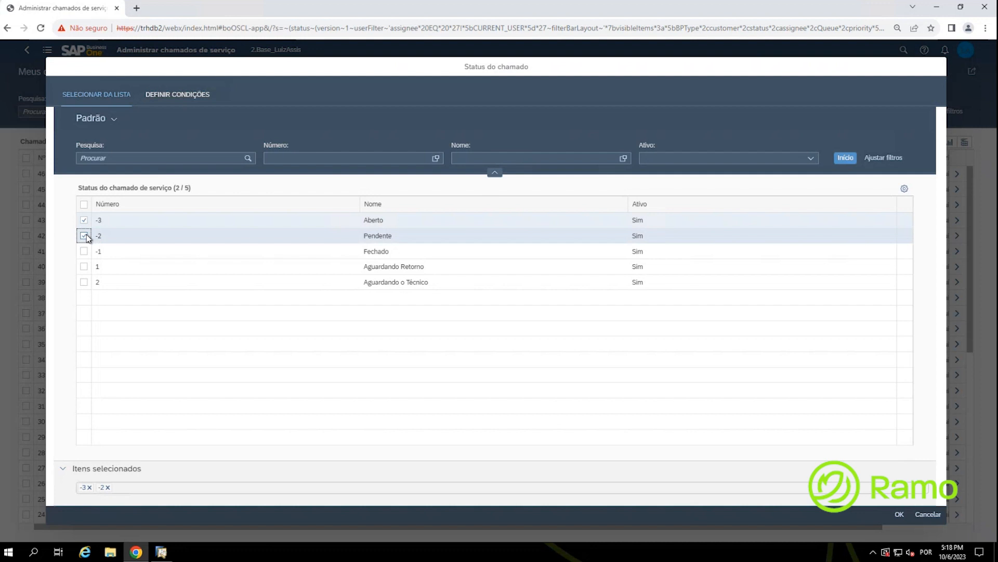
{"action": "left_click", "coordinate": [84, 267]}
{"action": "left_click", "coordinate": [83, 282]}
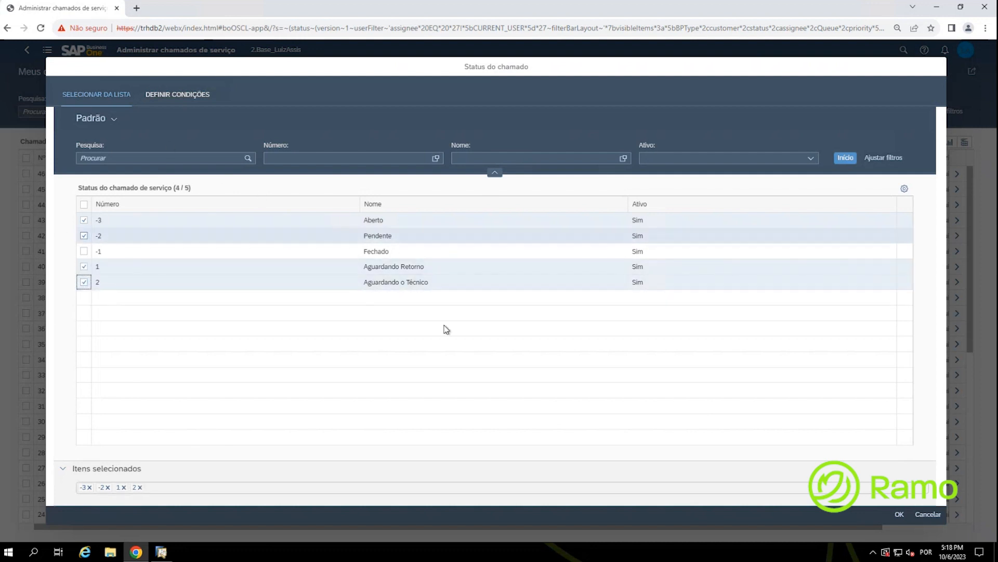
{"action": "left_click", "coordinate": [899, 514]}
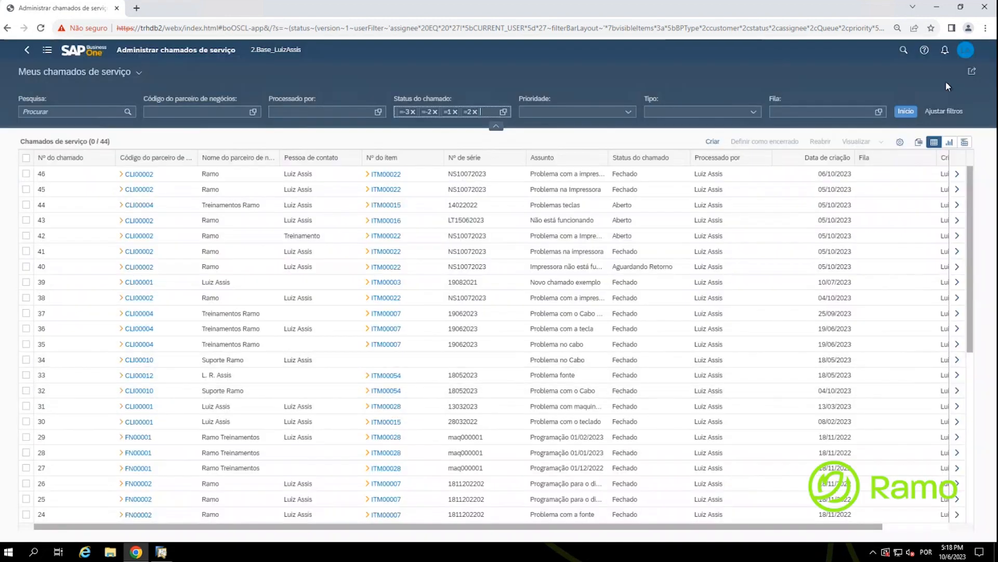
Step: Remove the Fila and Tipo filters from the filter bar
{"action": "left_click", "coordinate": [957, 118]}
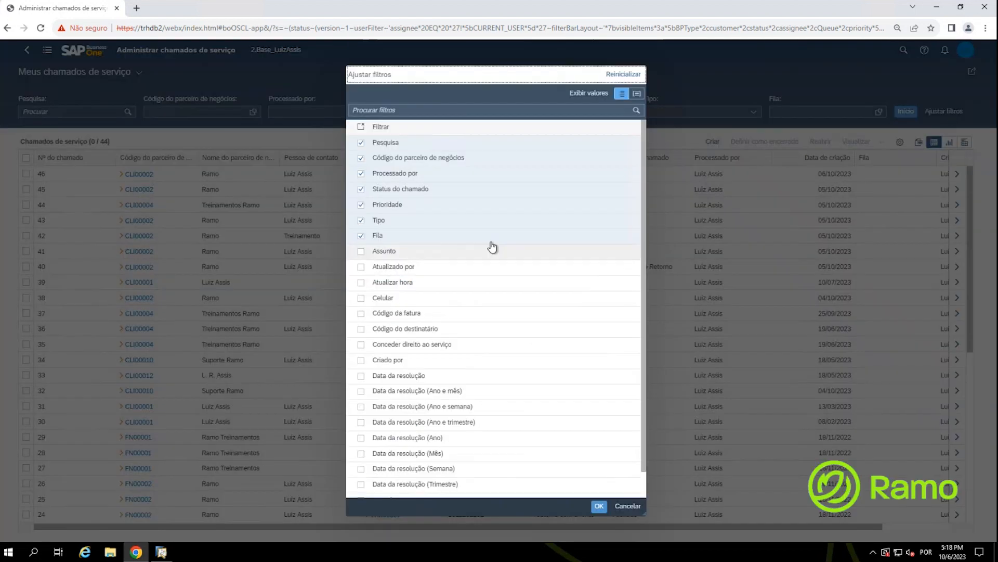
{"action": "left_click", "coordinate": [360, 237]}
{"action": "key", "text": "ctrl"}
{"action": "key", "text": "ctrl"}
{"action": "key", "text": "ctrl"}
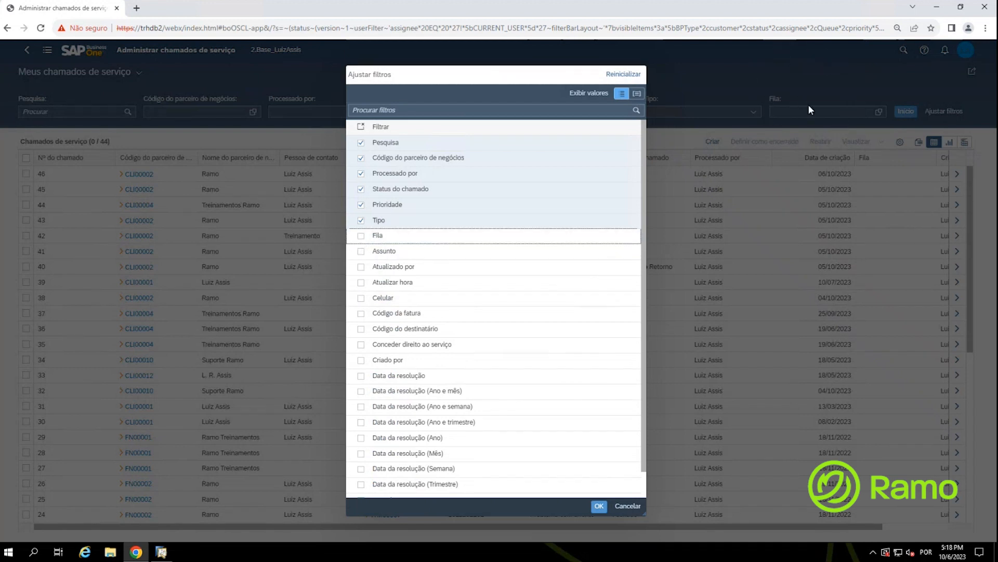
{"action": "key", "text": "ctrl"}
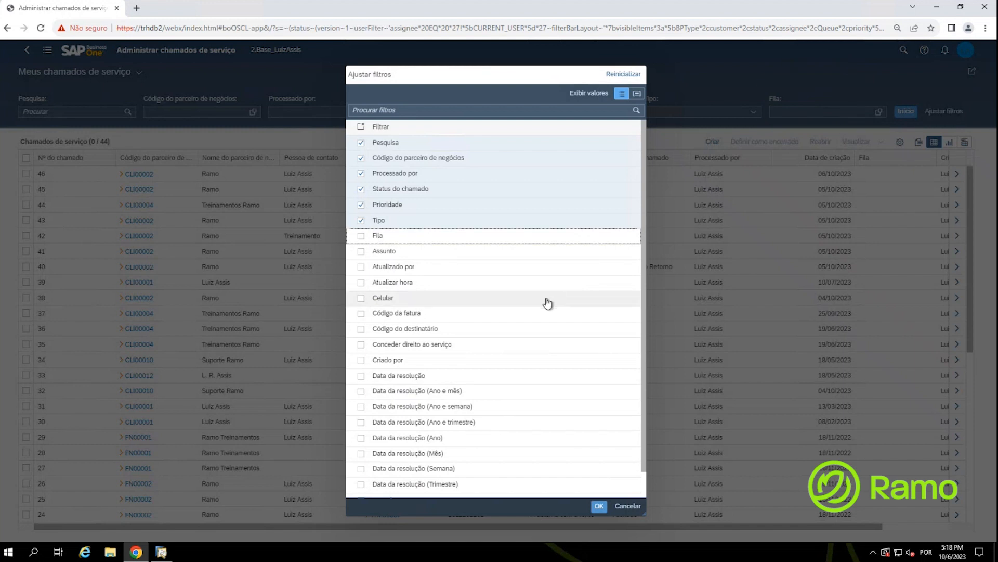
{"action": "left_click", "coordinate": [479, 236]}
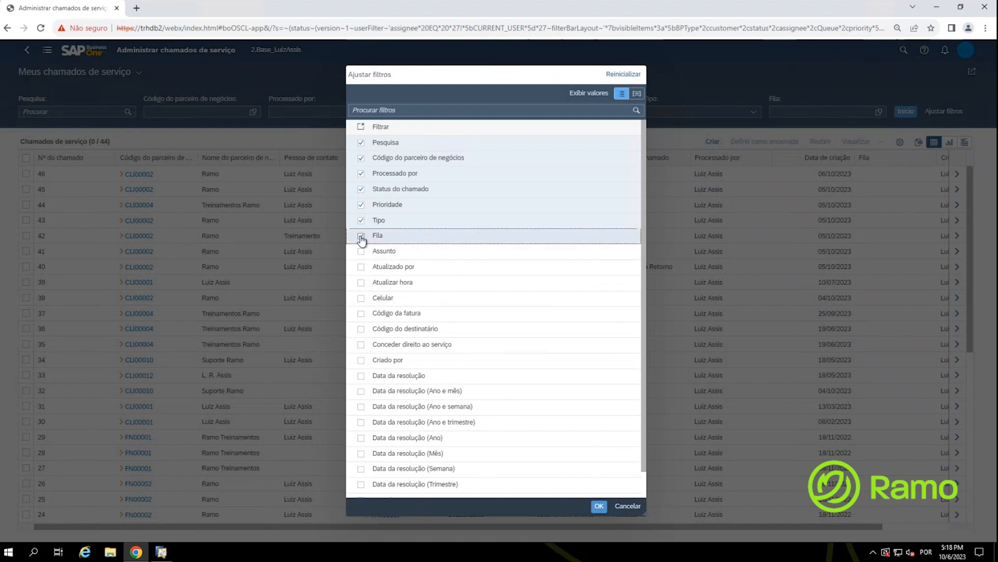
{"action": "key", "text": "ctrl"}
{"action": "key", "text": "ctrl"}
{"action": "left_click", "coordinate": [361, 237]}
{"action": "key", "text": "ctrl"}
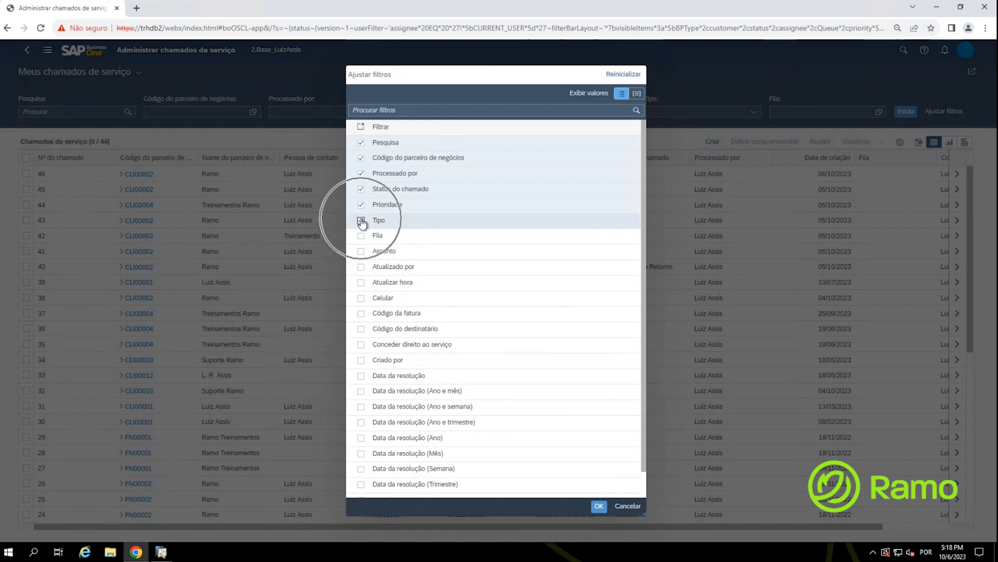
{"action": "left_click", "coordinate": [361, 221]}
{"action": "key", "text": "ctrl"}
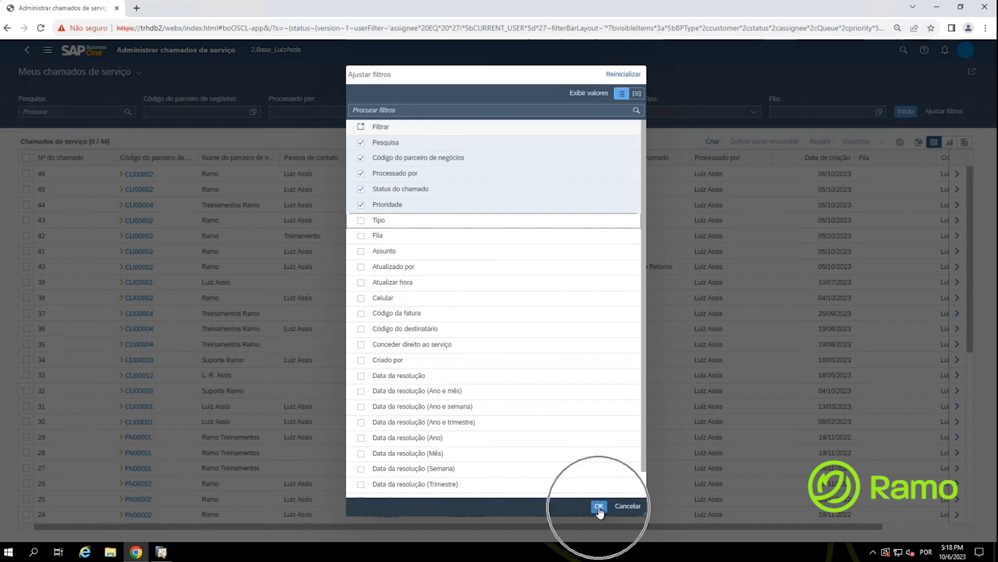
{"action": "left_click", "coordinate": [599, 507]}
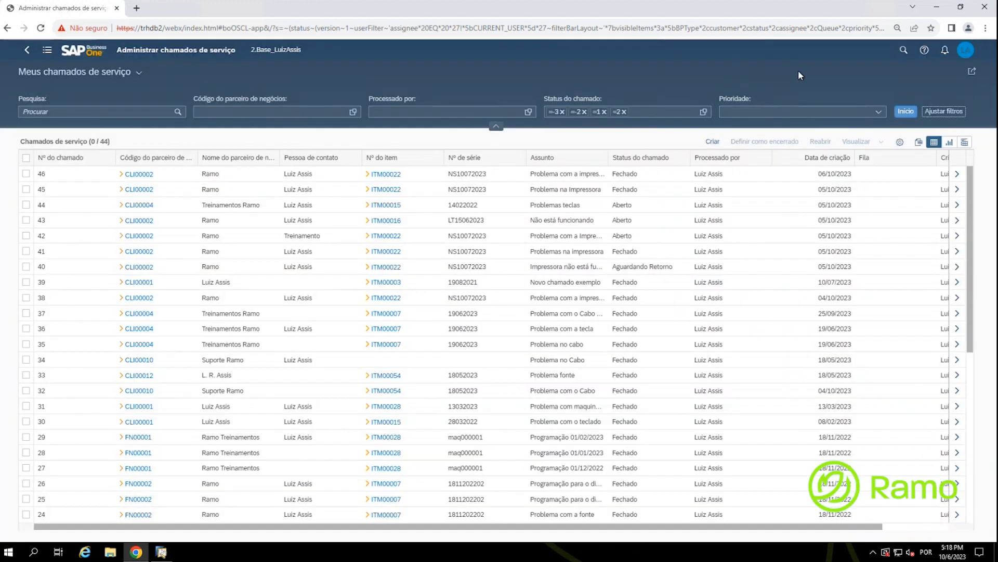
Step: Add the Técnico (programação) filter to the filter bar
{"action": "key", "text": "ctrl"}
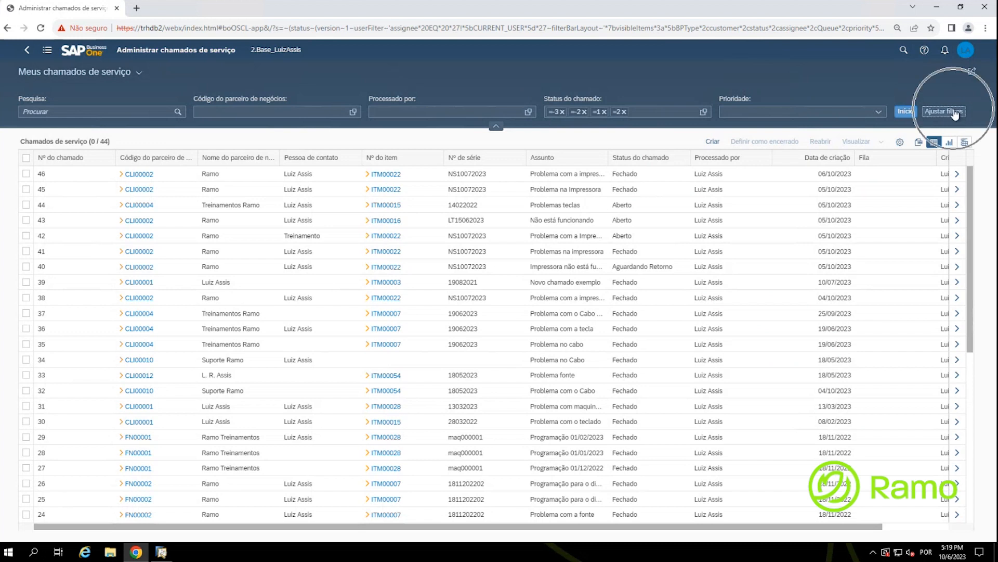
{"action": "left_click", "coordinate": [951, 113]}
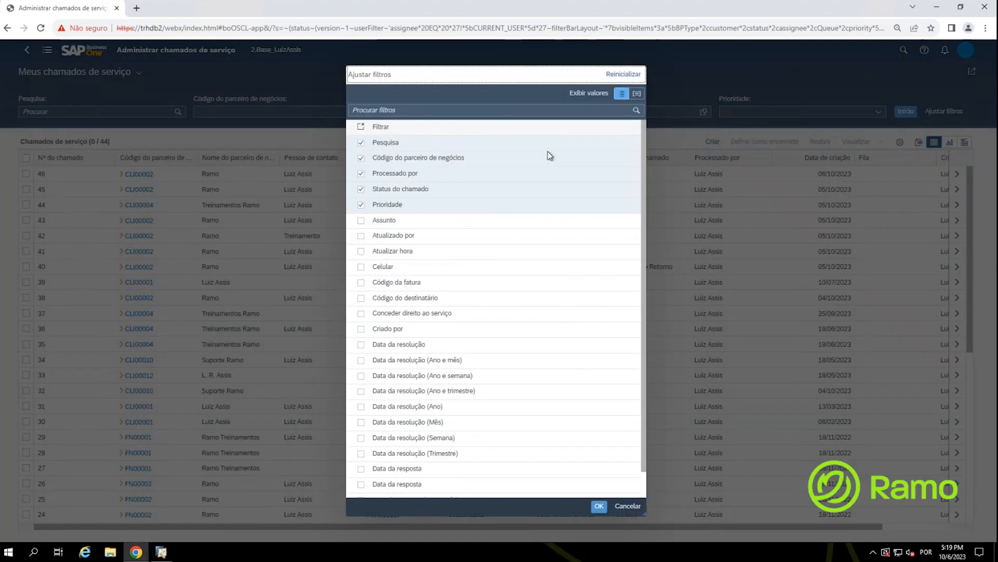
{"action": "type", "text": "téc"}
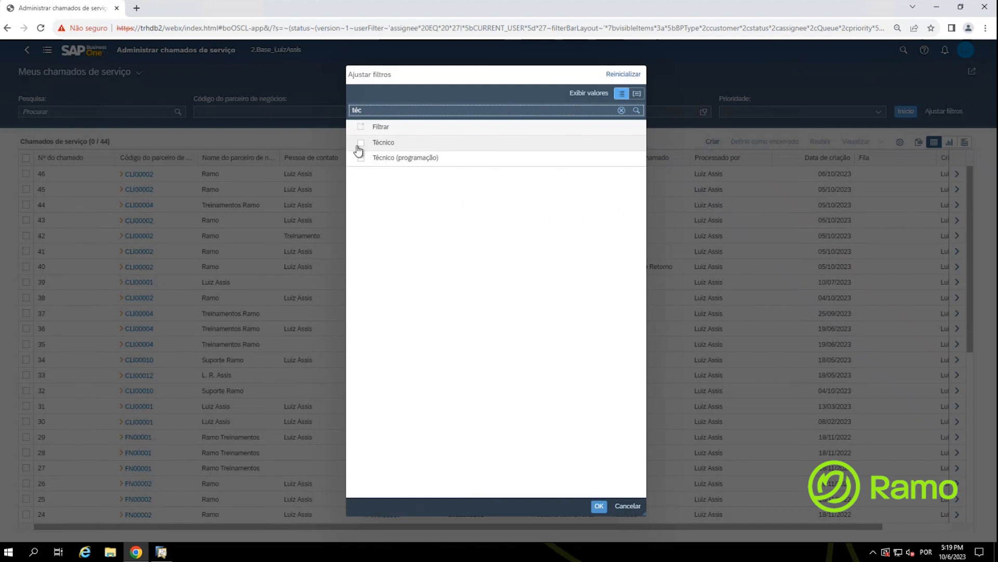
{"action": "left_click", "coordinate": [361, 159]}
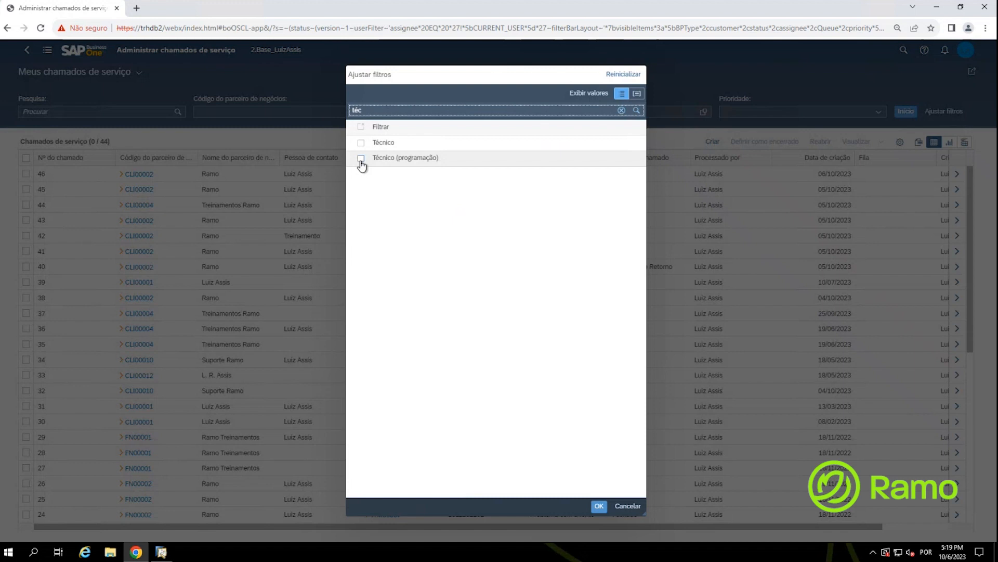
{"action": "left_click", "coordinate": [361, 160]}
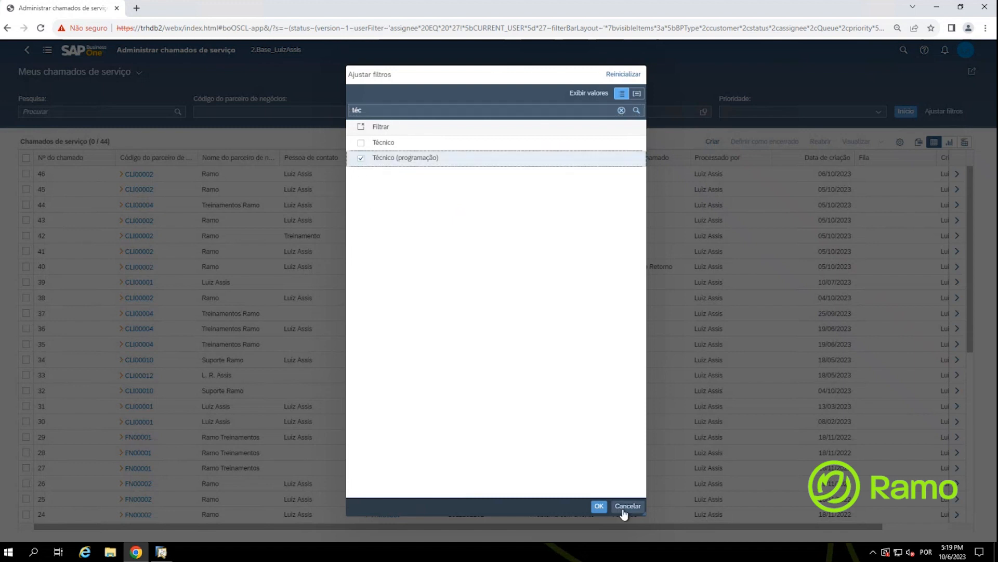
{"action": "left_click", "coordinate": [599, 506]}
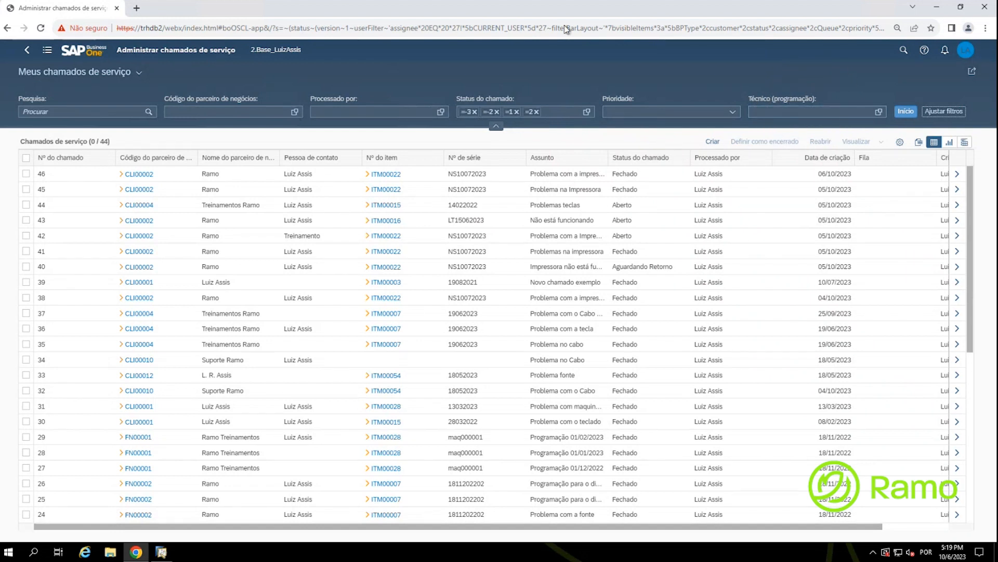
Step: Apply the filters and add a Técnico (programação) column to the call table
{"action": "left_click", "coordinate": [905, 113]}
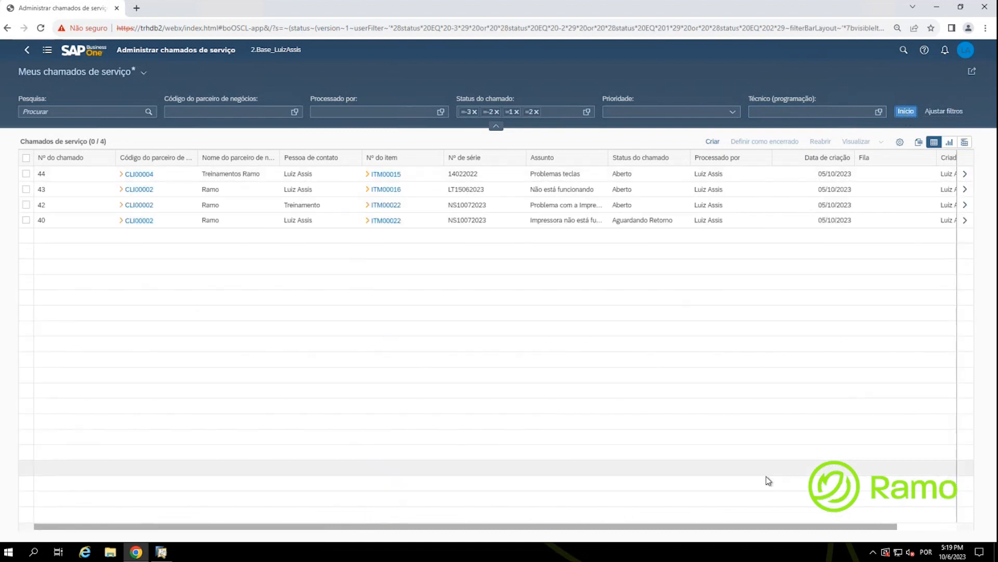
{"action": "left_click", "coordinate": [899, 144]}
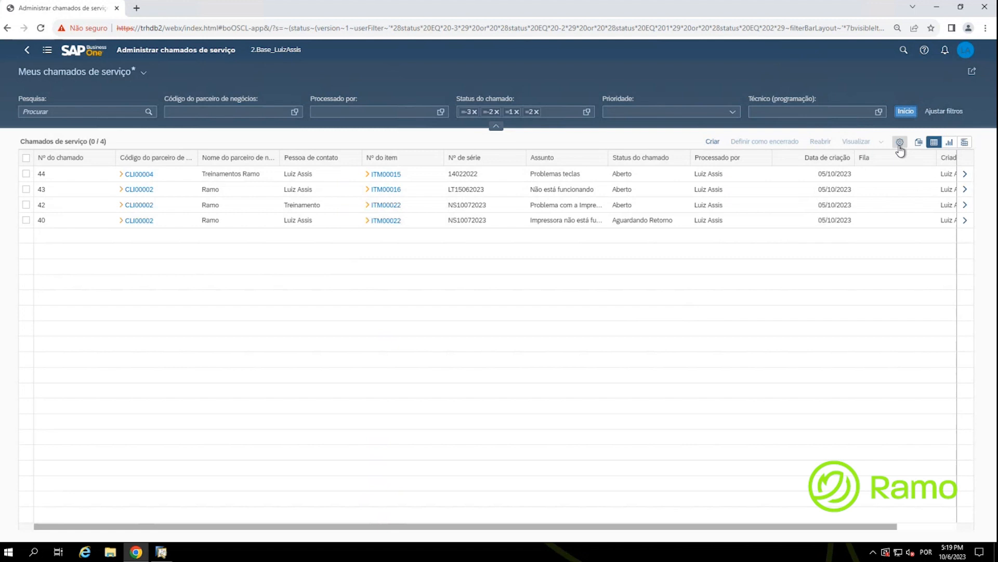
{"action": "left_click", "coordinate": [900, 143]}
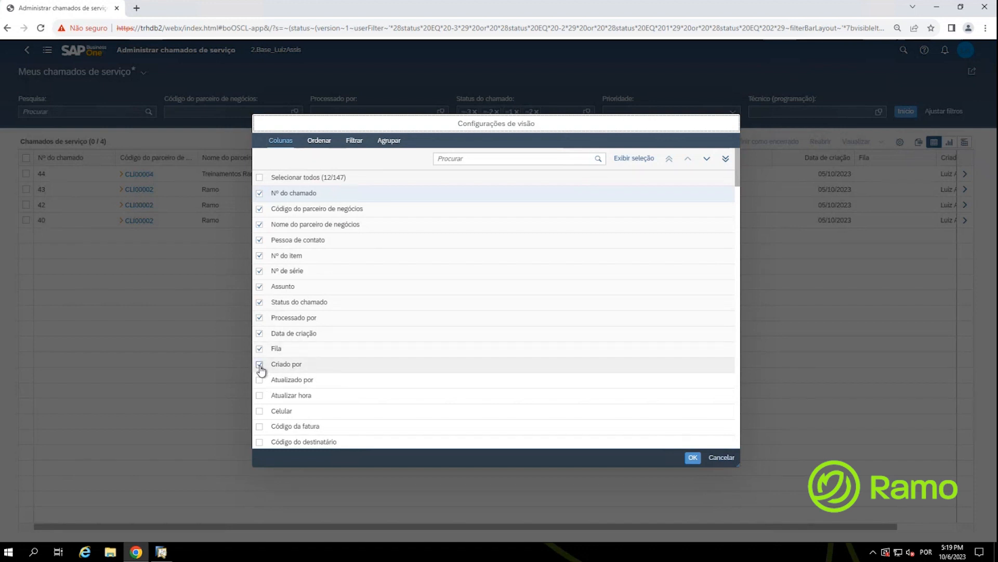
{"action": "left_click", "coordinate": [457, 161]}
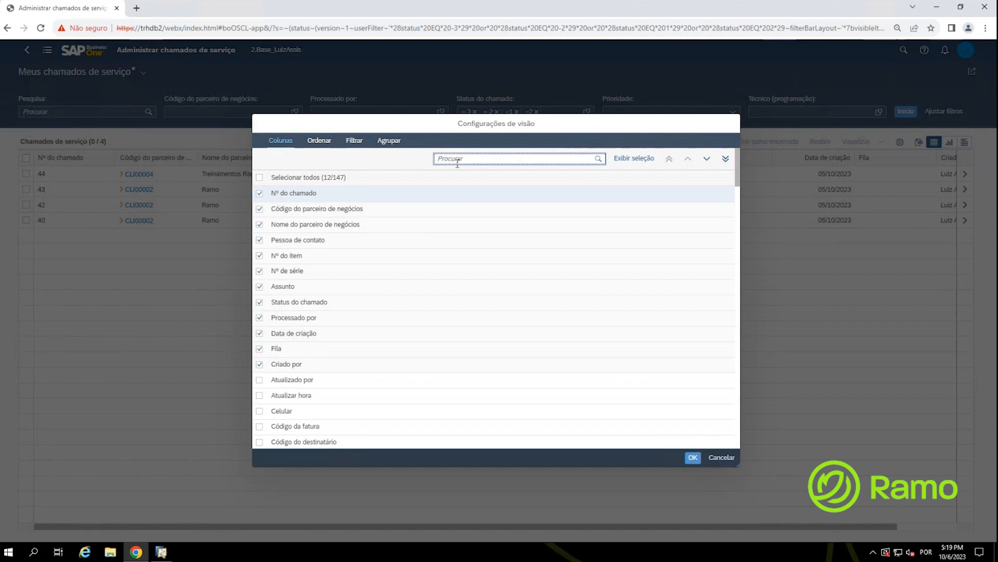
{"action": "type", "text": "Tê"}
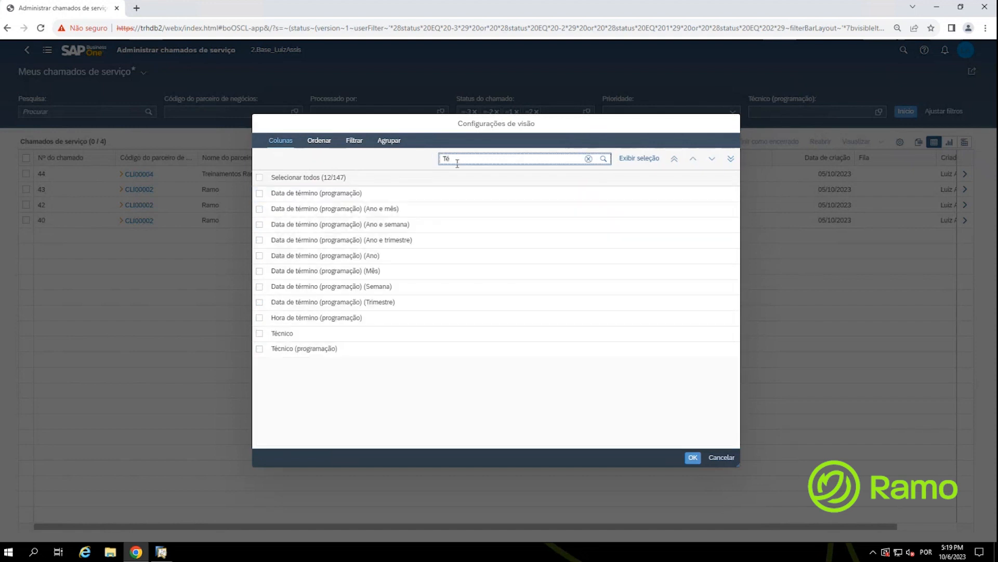
{"action": "left_click", "coordinate": [259, 348]}
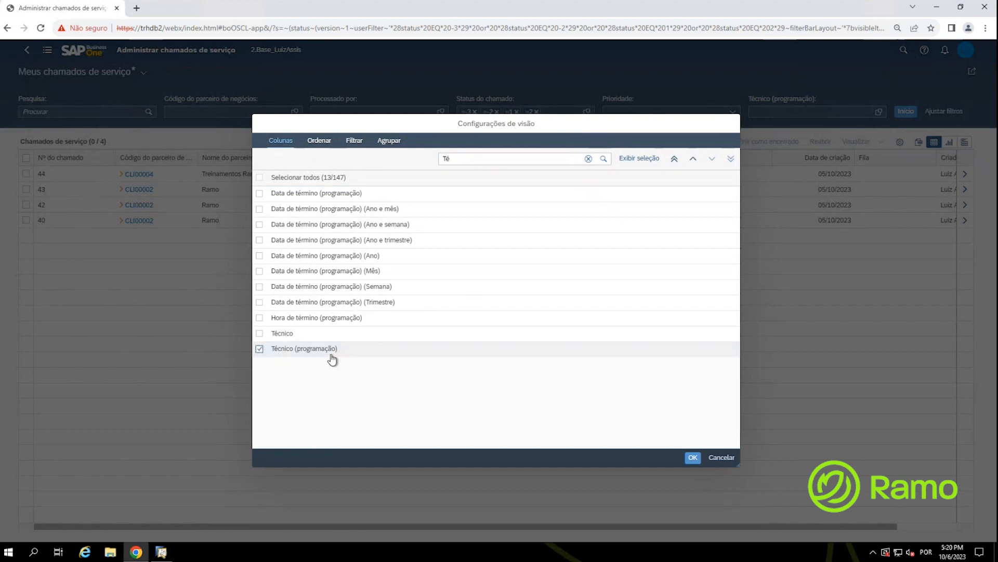
{"action": "key", "text": "ctrl"}
{"action": "key", "text": "ctrl"}
{"action": "key", "text": "ctrl"}
{"action": "left_click", "coordinate": [693, 458]}
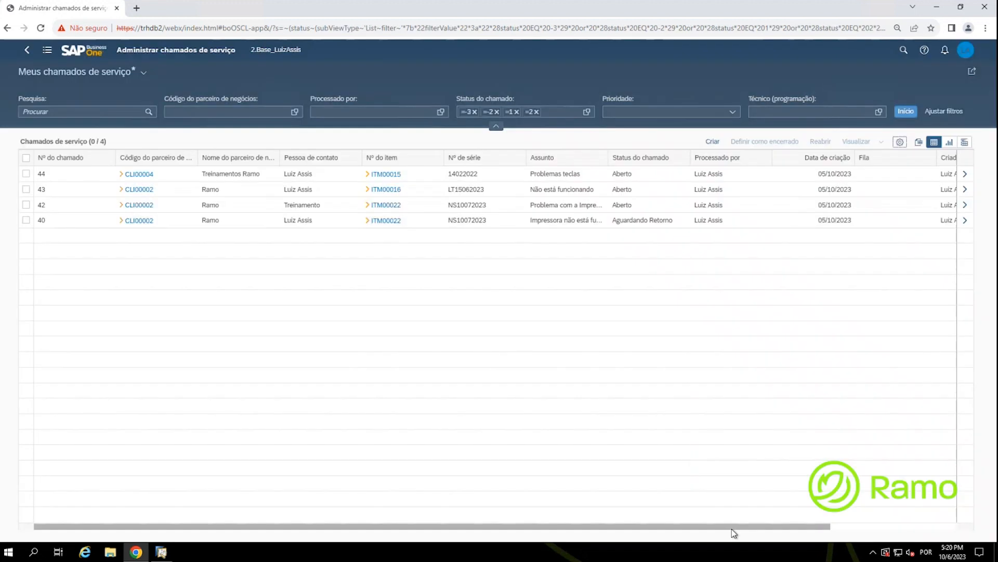
{"action": "left_click_drag", "start_coordinate": [738, 529], "coordinate": [926, 528]}
Step: Reorder the columns so Técnico (programação) sits right after Nº do chamado
{"action": "key", "text": "ctrl"}
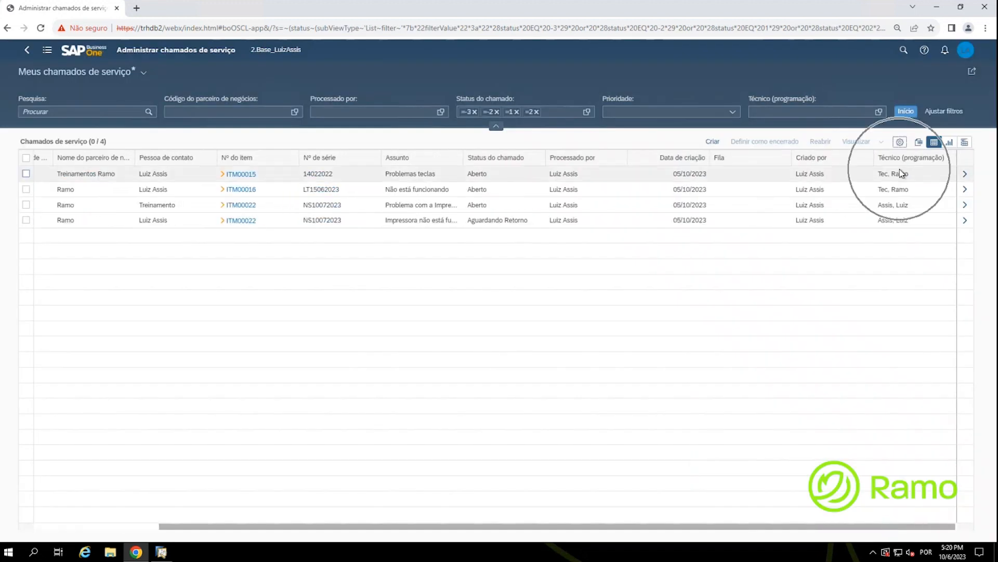
{"action": "left_click", "coordinate": [900, 142]}
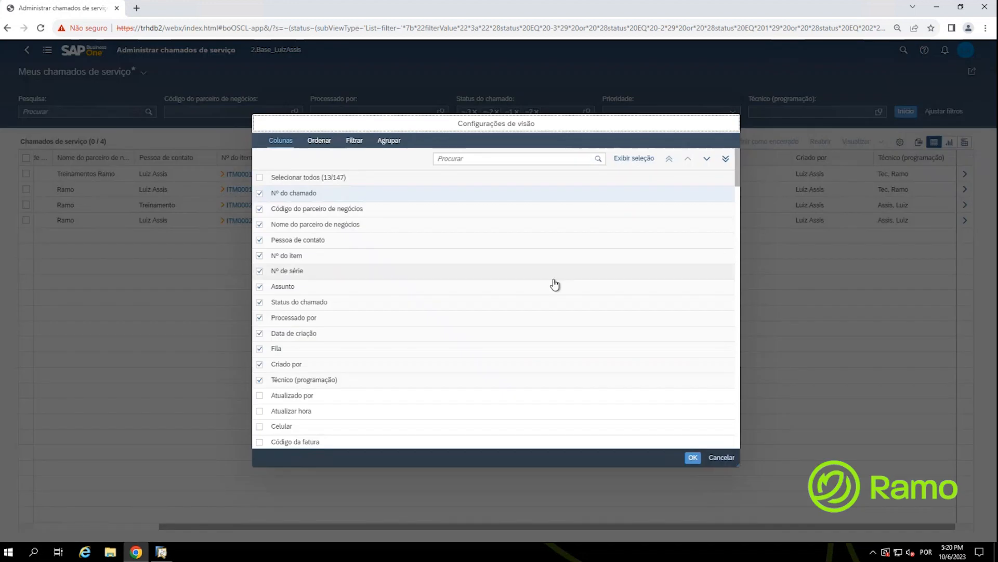
{"action": "key", "text": "ctrl"}
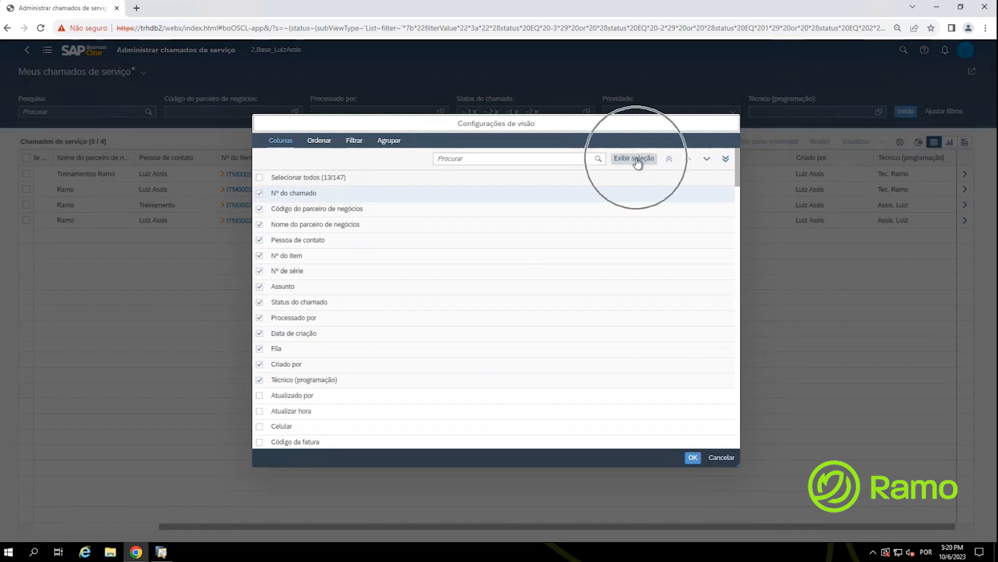
{"action": "left_click", "coordinate": [637, 163]}
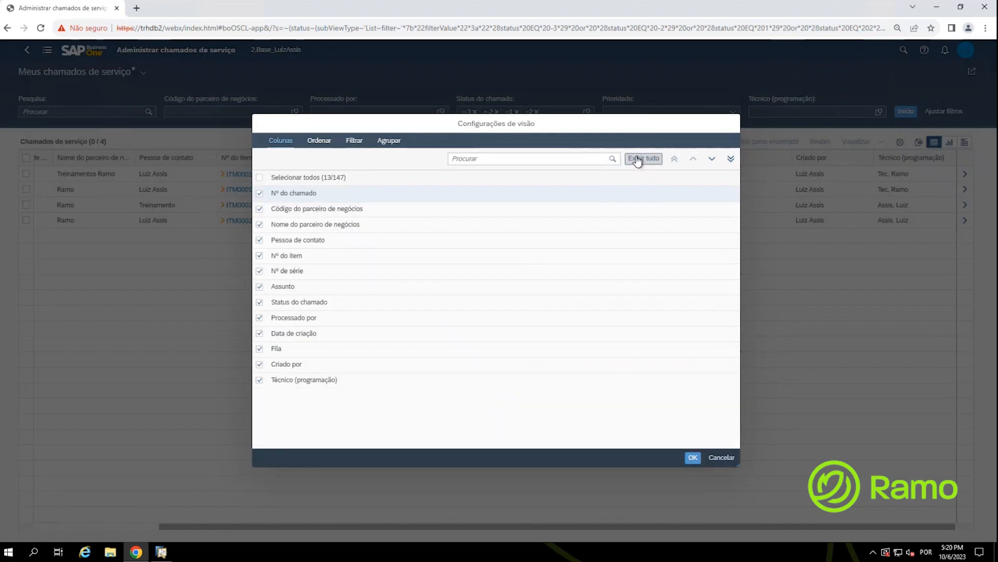
{"action": "left_click", "coordinate": [313, 383]}
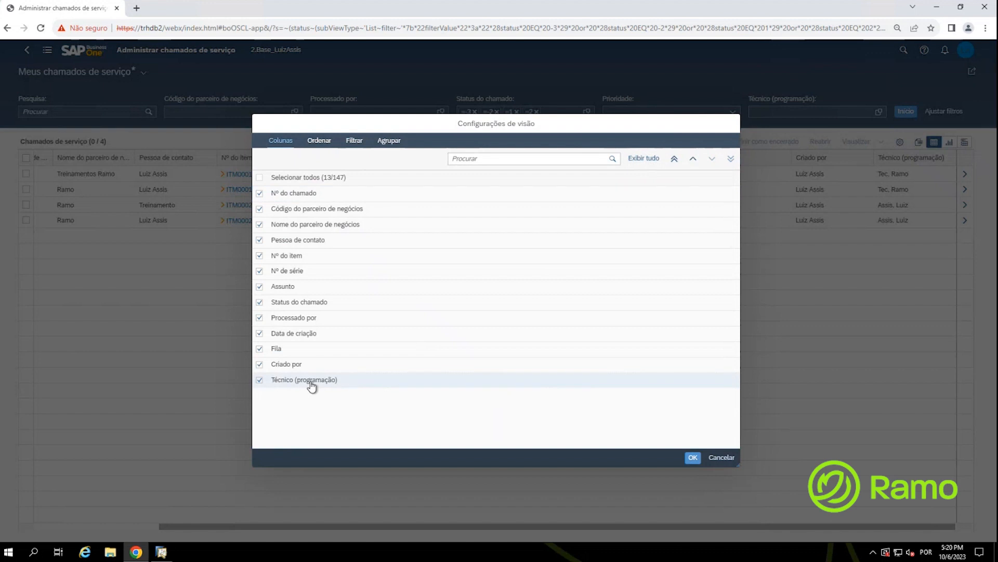
{"action": "left_click", "coordinate": [674, 158]}
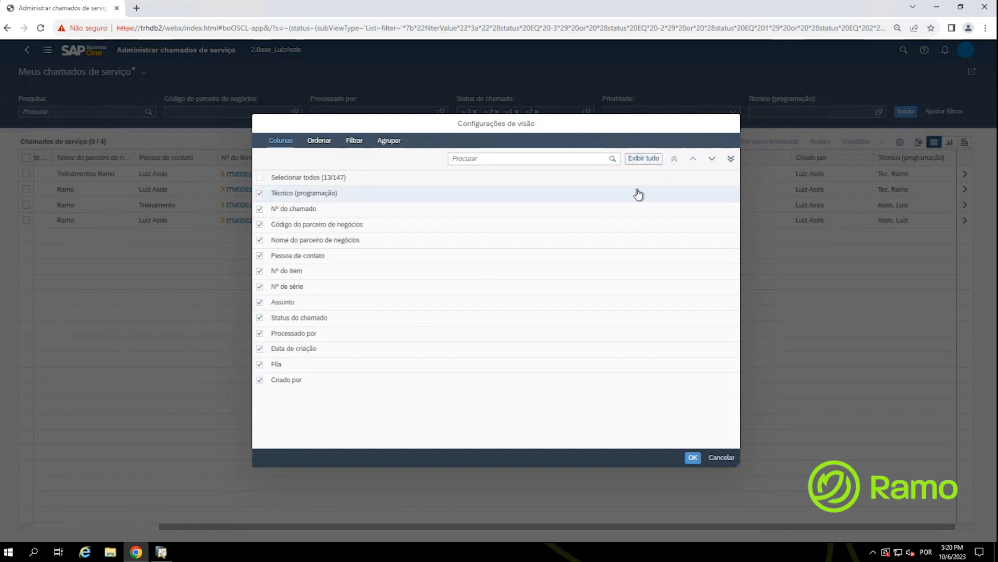
{"action": "left_click", "coordinate": [329, 196]}
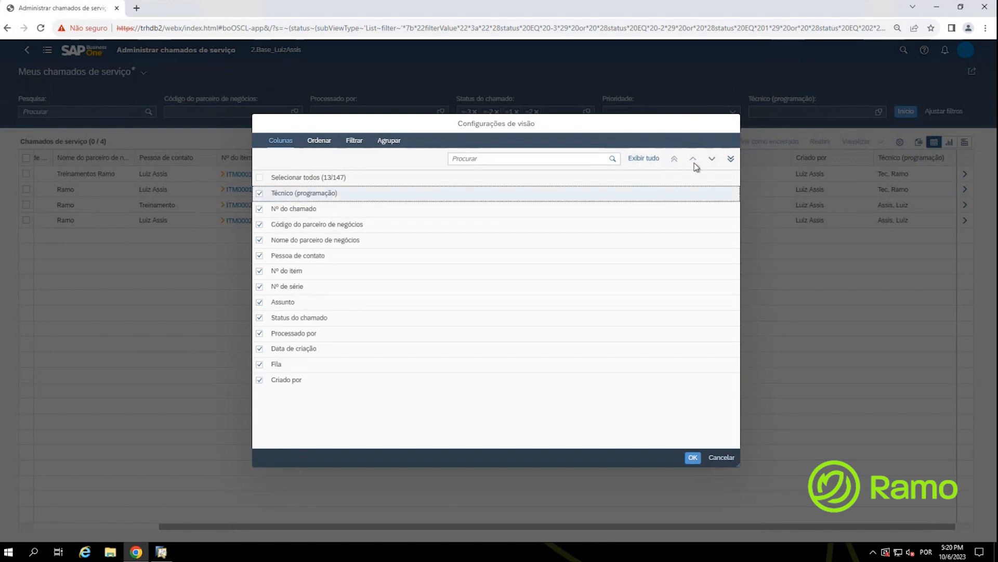
{"action": "left_click", "coordinate": [711, 158]}
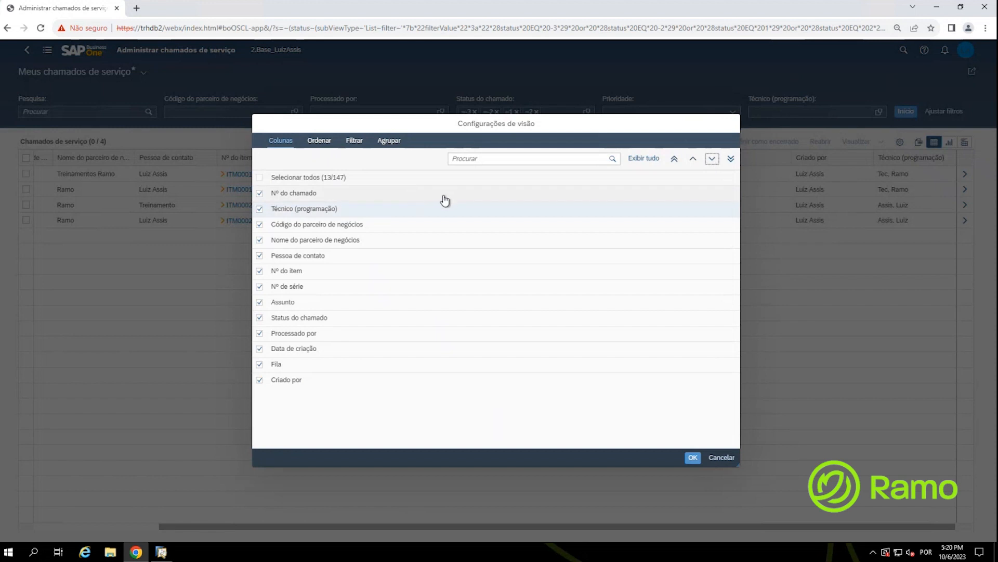
Step: Add the ID do chamado column to the call table
{"action": "left_click", "coordinate": [484, 158]}
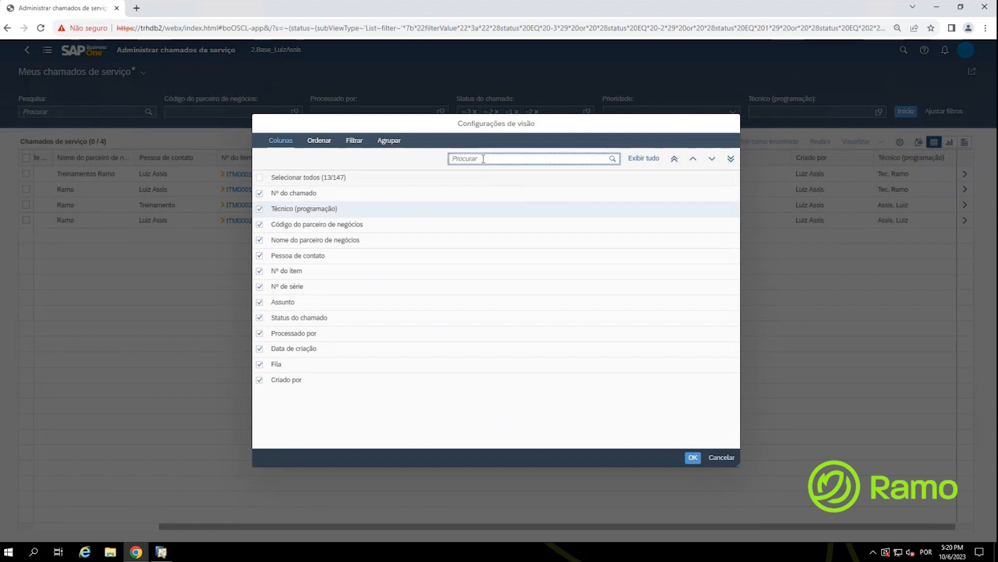
{"action": "left_click", "coordinate": [483, 159]}
{"action": "type", "text": "id"}
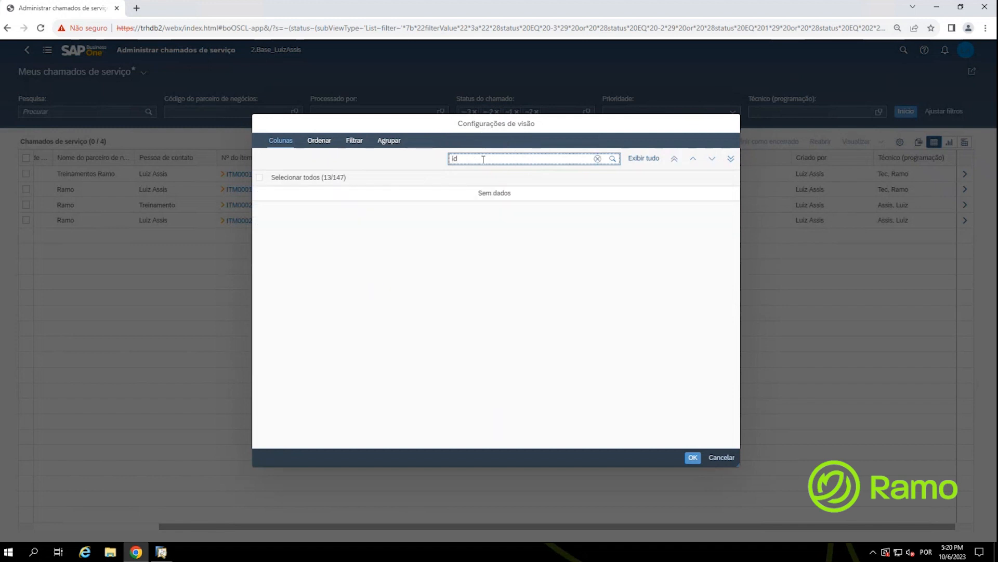
{"action": "left_click", "coordinate": [639, 159]}
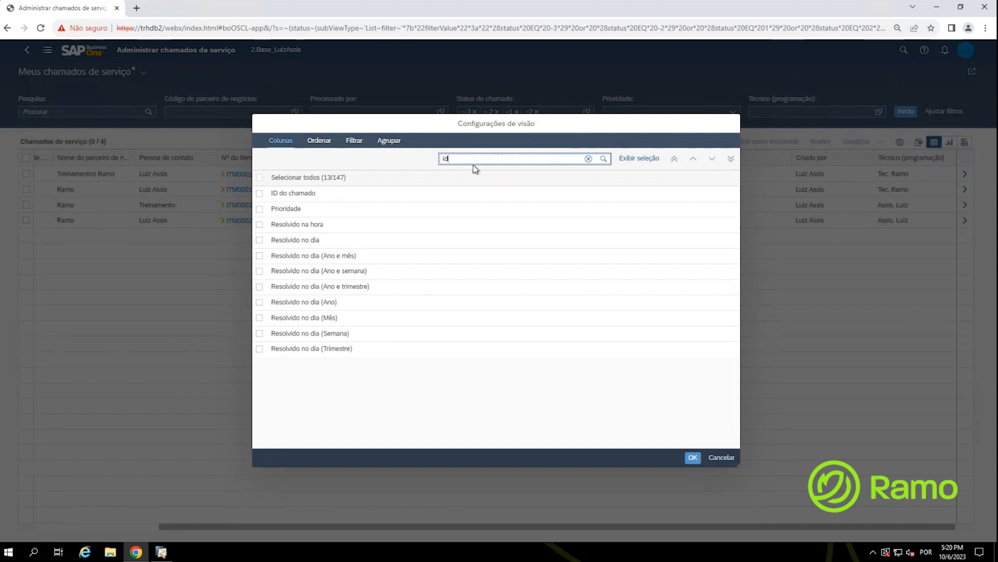
{"action": "left_click", "coordinate": [260, 194]}
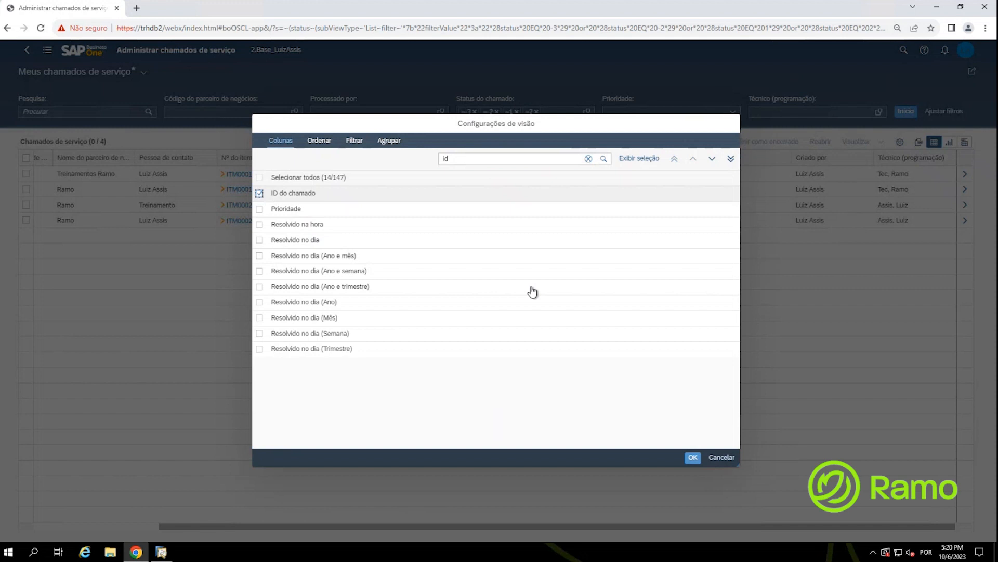
{"action": "left_click", "coordinate": [693, 457]}
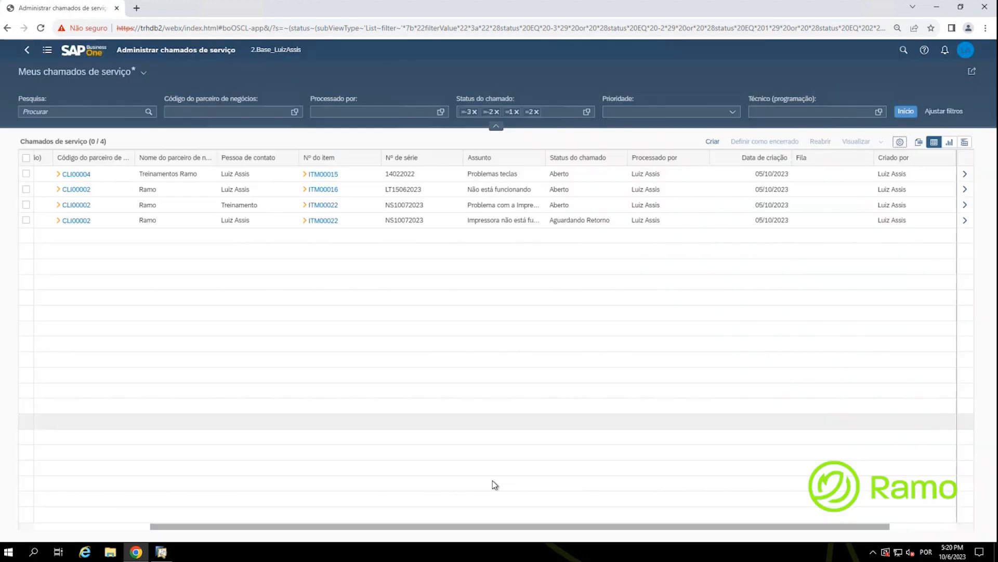
Step: Move ID do chamado to the first column of the call table, then switch to the desktop client
{"action": "left_click_drag", "start_coordinate": [448, 526], "coordinate": [263, 517]}
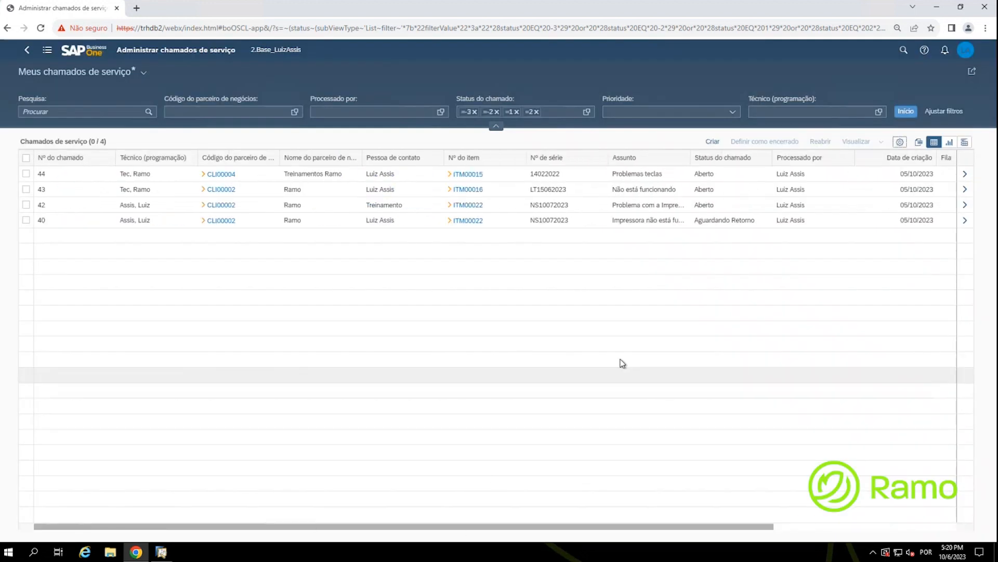
{"action": "left_click", "coordinate": [900, 142]}
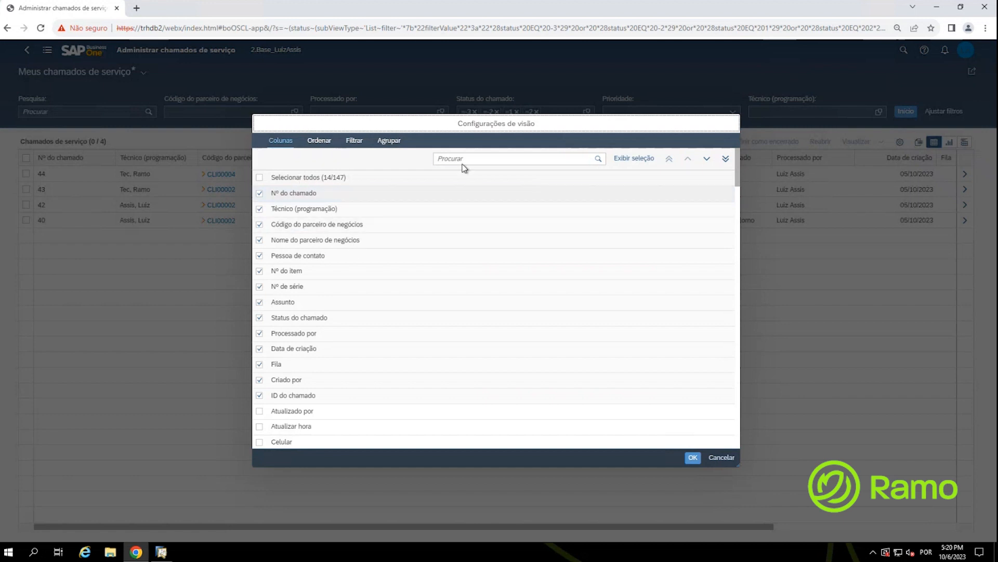
{"action": "left_click", "coordinate": [635, 159]}
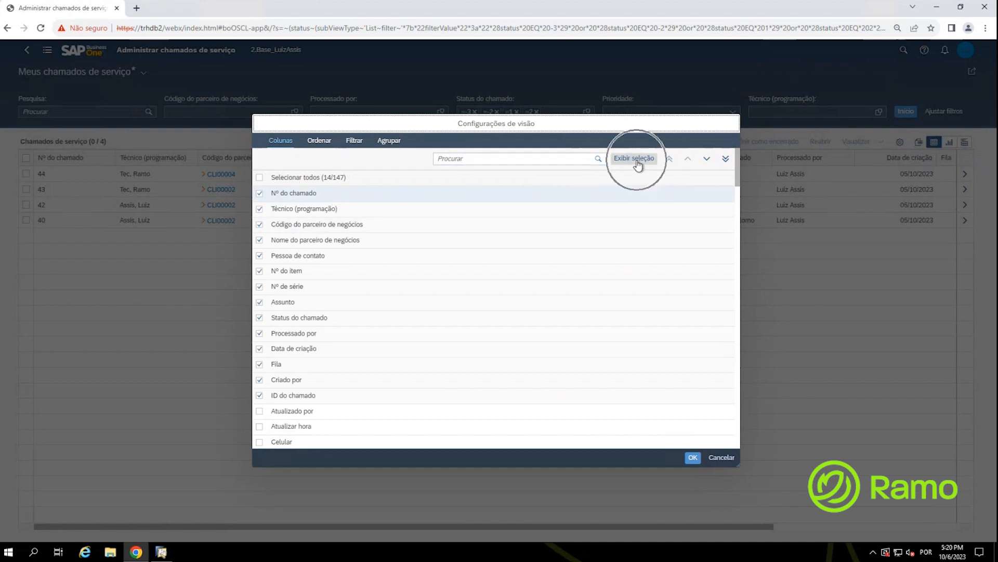
{"action": "left_click", "coordinate": [301, 395]}
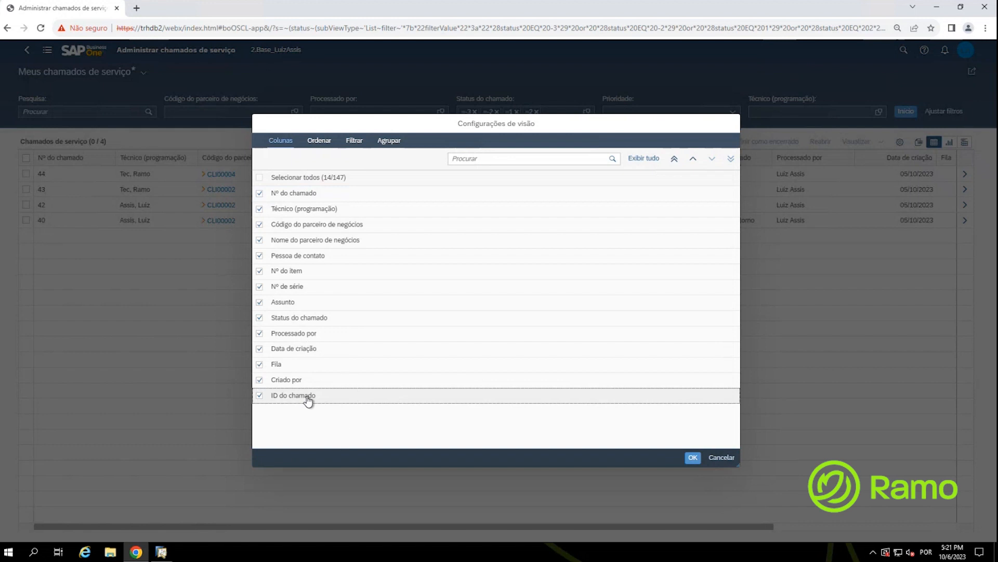
{"action": "left_click", "coordinate": [674, 160]}
{"action": "left_click", "coordinate": [299, 198]}
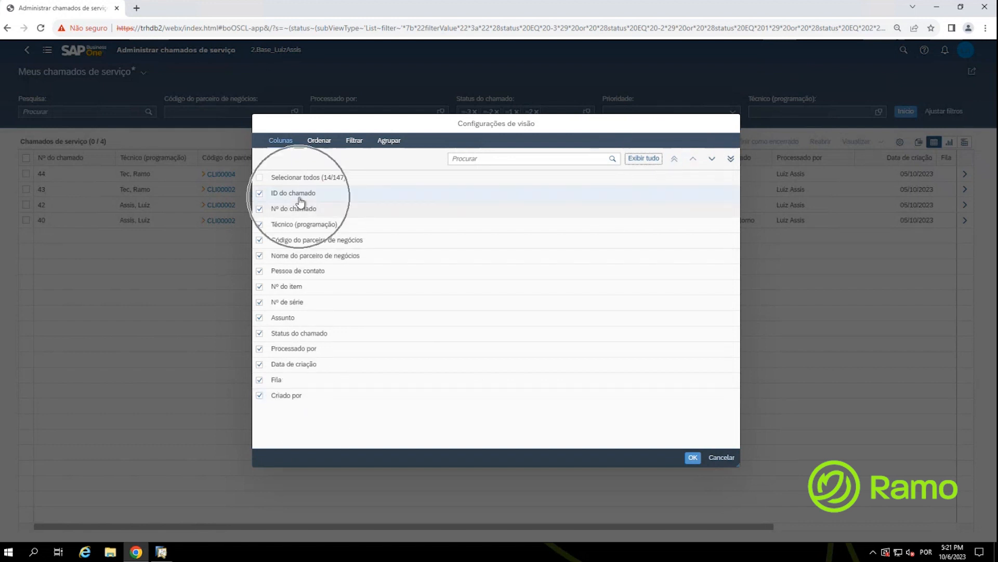
{"action": "left_click", "coordinate": [692, 458]}
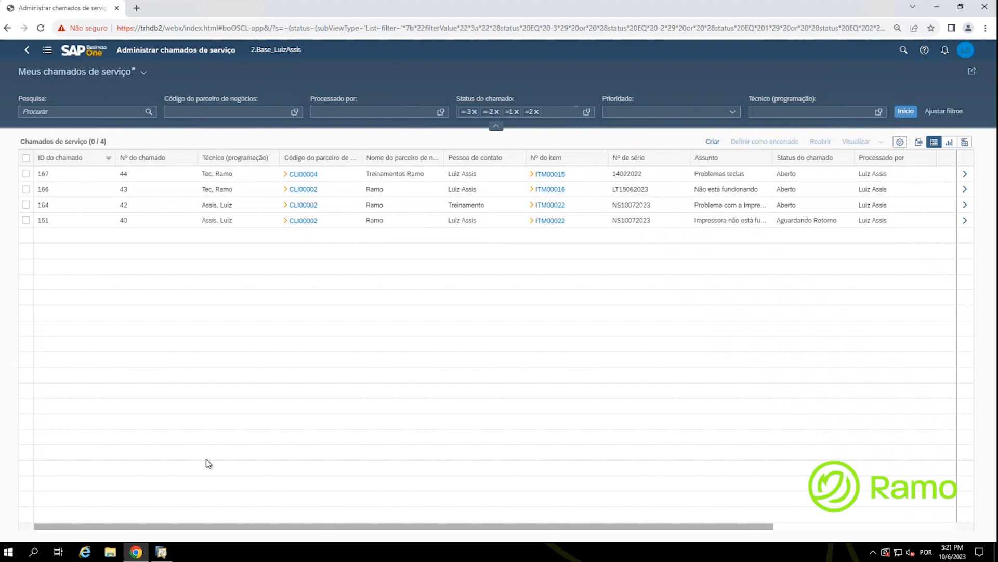
{"action": "left_click", "coordinate": [164, 556]}
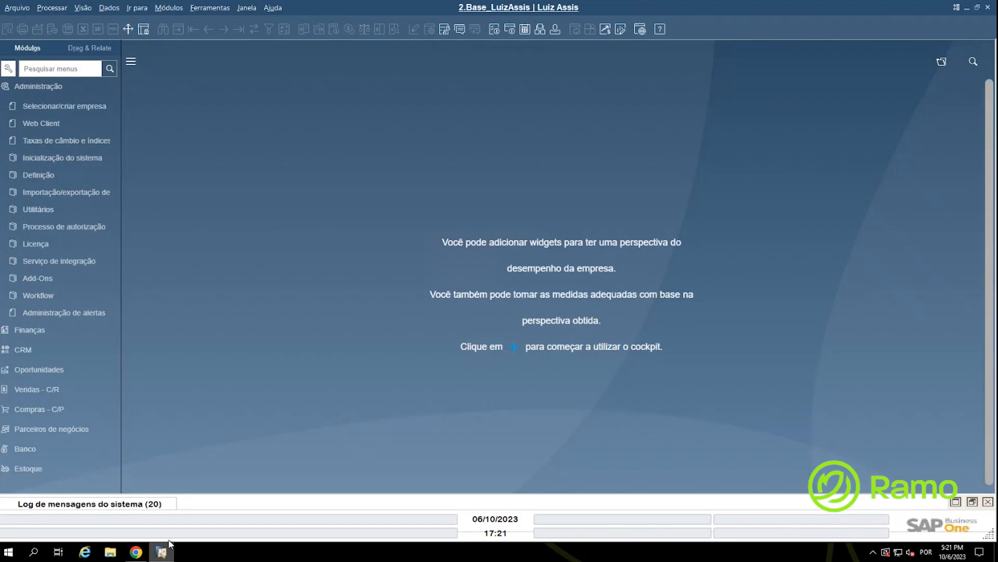
Step: In the desktop client's Chamado de serviço form, find call ID 167, then minimize the window
{"action": "left_click", "coordinate": [43, 91]}
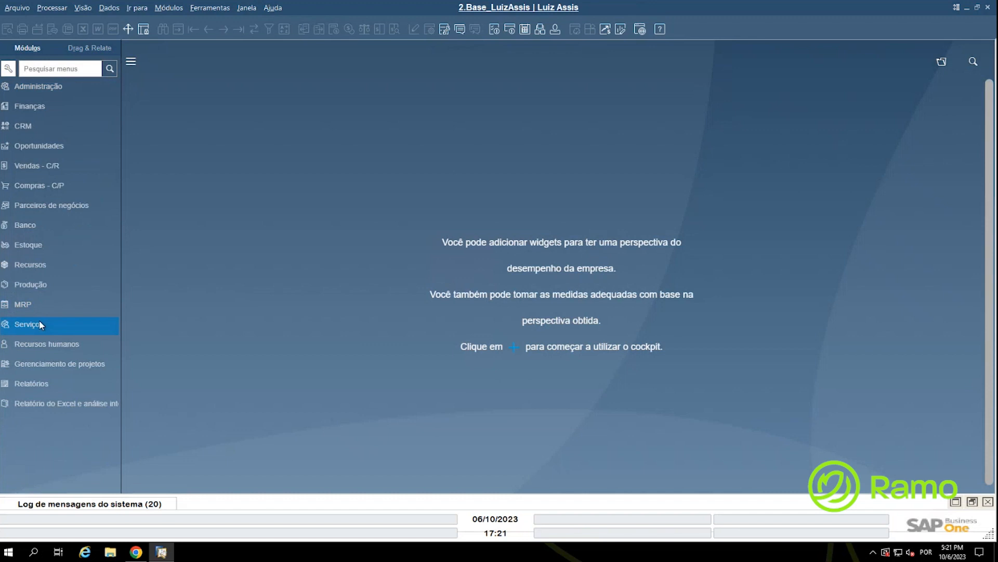
{"action": "left_click", "coordinate": [41, 322]}
{"action": "left_click", "coordinate": [46, 308]}
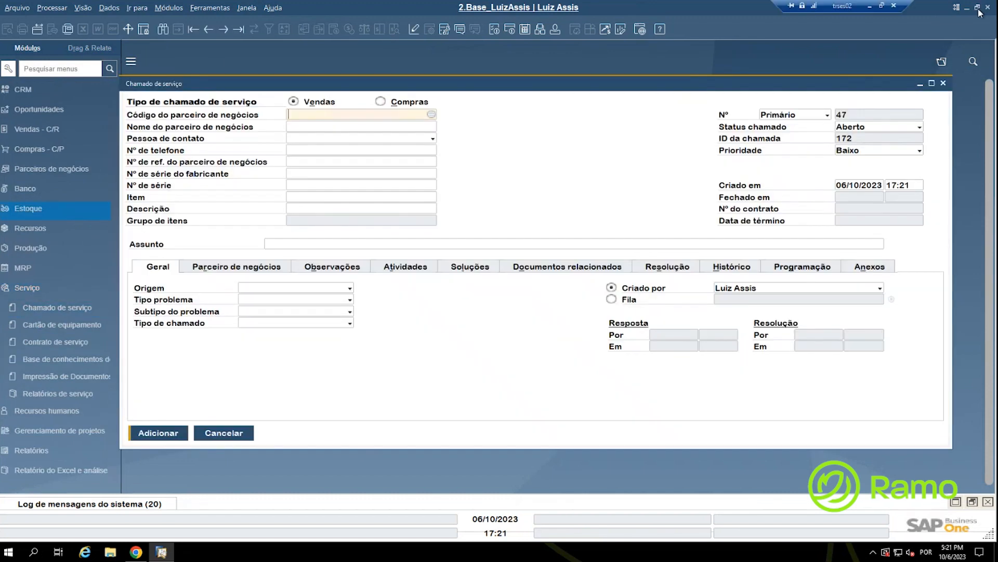
{"action": "left_click", "coordinate": [978, 7]}
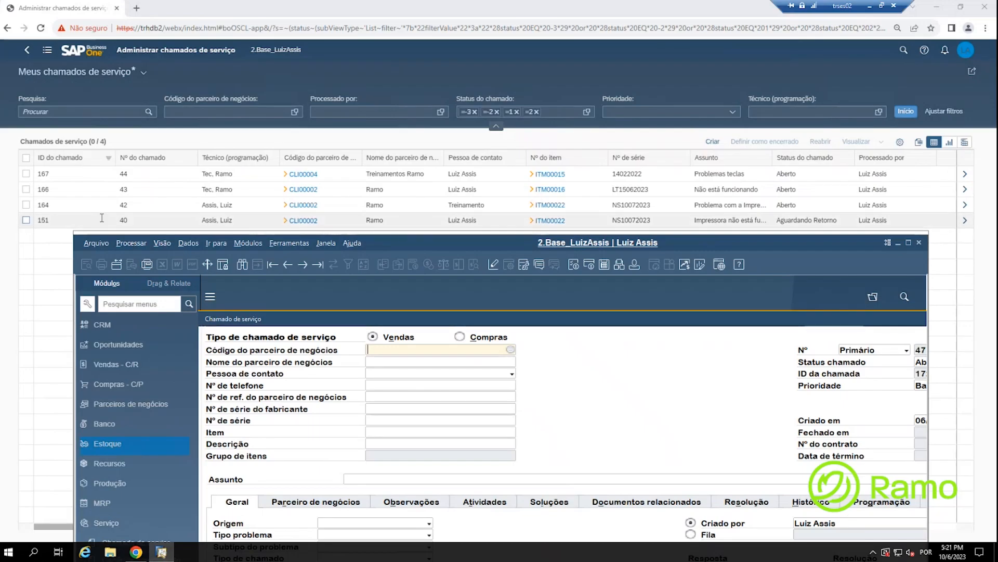
{"action": "key", "text": "ctrl+f"}
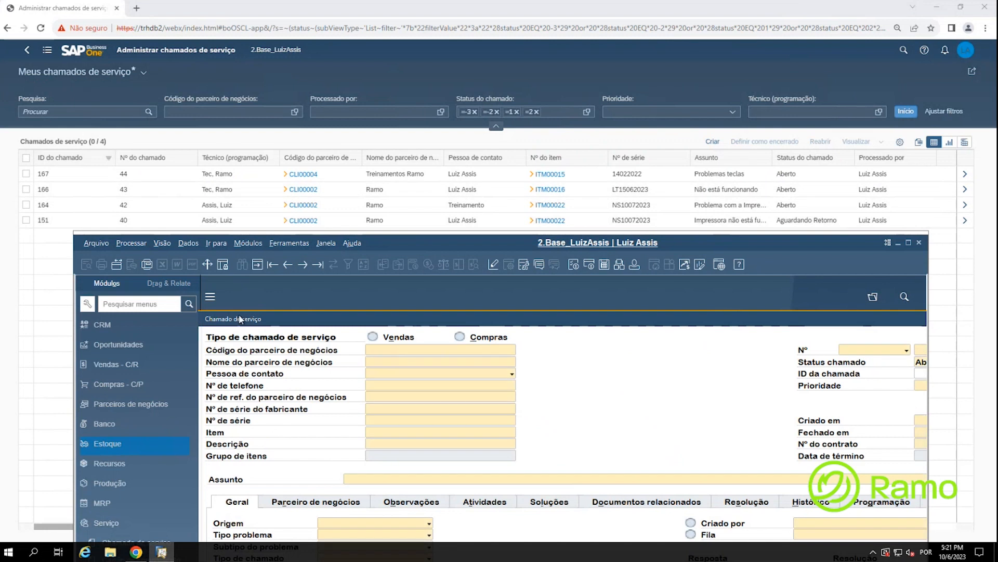
{"action": "left_click_drag", "start_coordinate": [294, 323], "coordinate": [189, 325]}
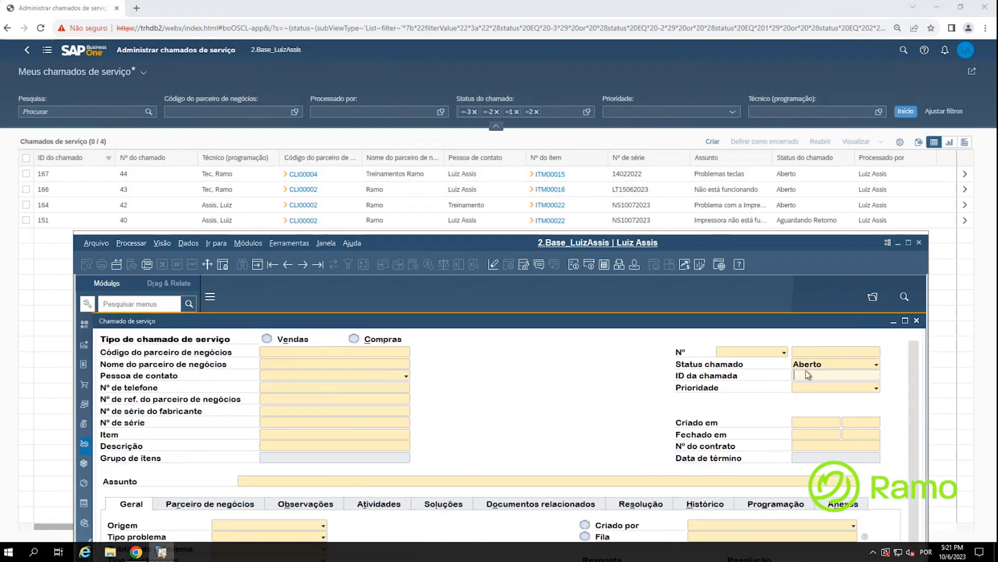
{"action": "type", "text": "167"}
{"action": "key", "text": "Return"}
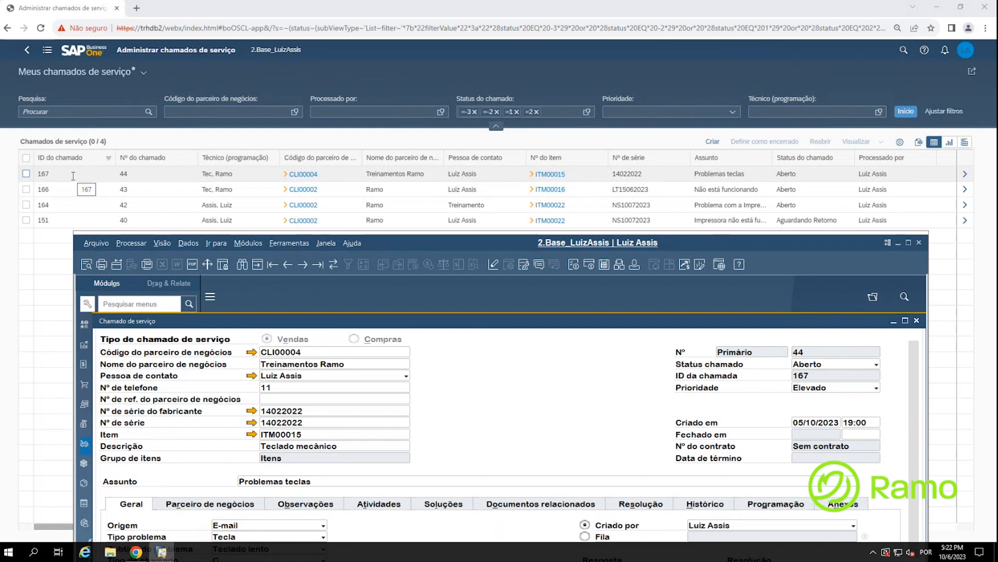
{"action": "left_click", "coordinate": [898, 243]}
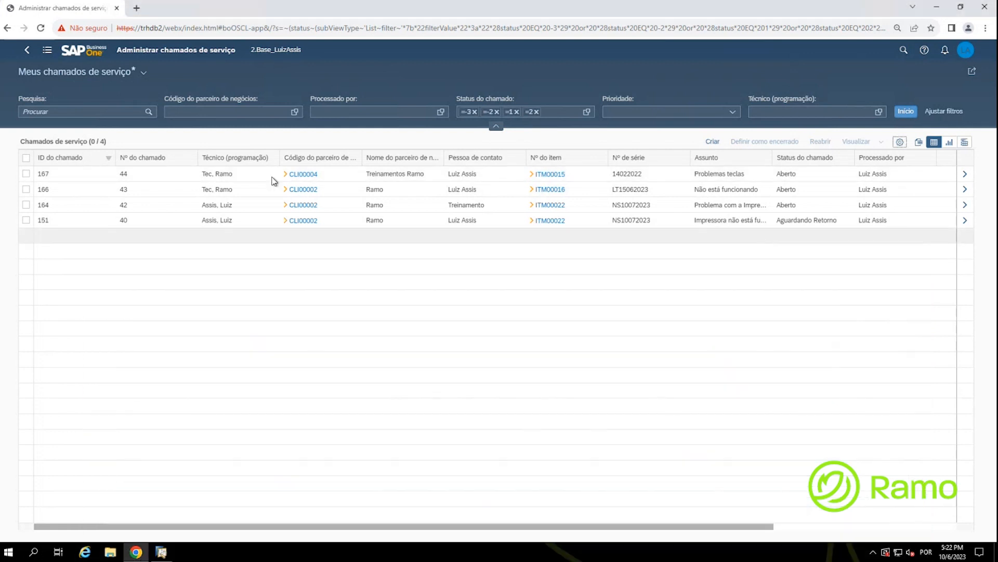
Step: Save the refreshed service-call list as default view 'Chamados Abertos Técnicos', then return home
{"action": "left_click_drag", "start_coordinate": [570, 526], "coordinate": [451, 526]}
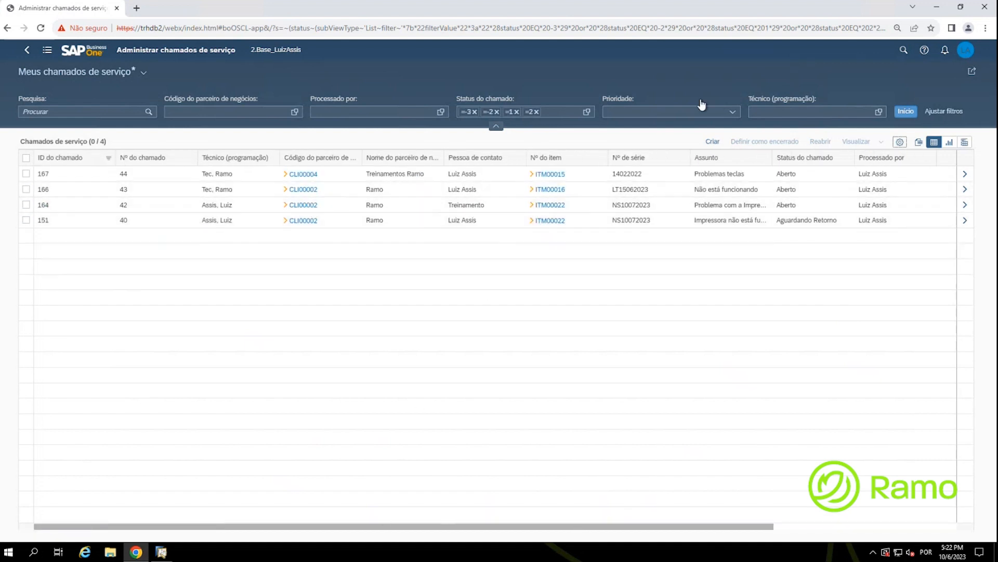
{"action": "left_click", "coordinate": [906, 111]}
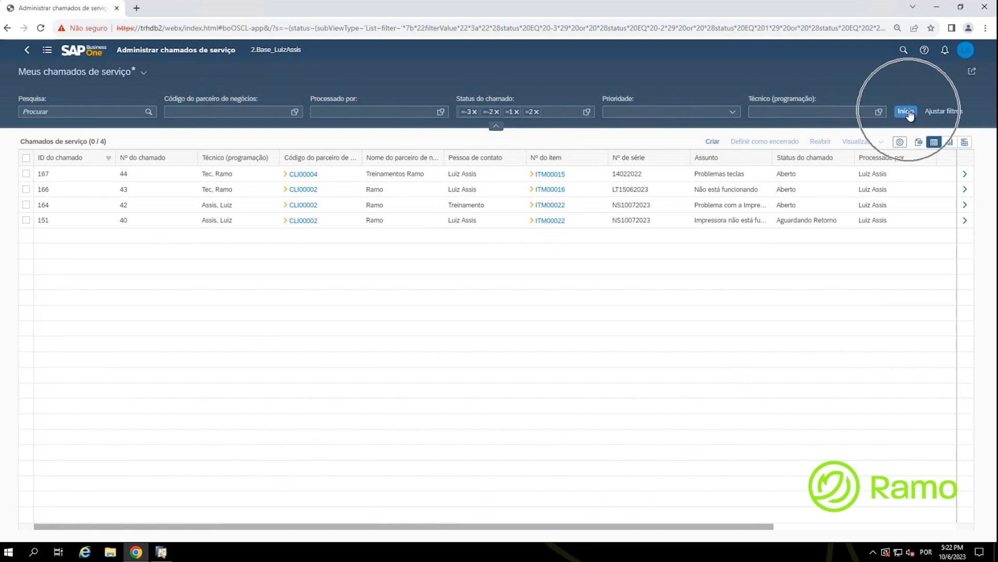
{"action": "left_click", "coordinate": [145, 74]}
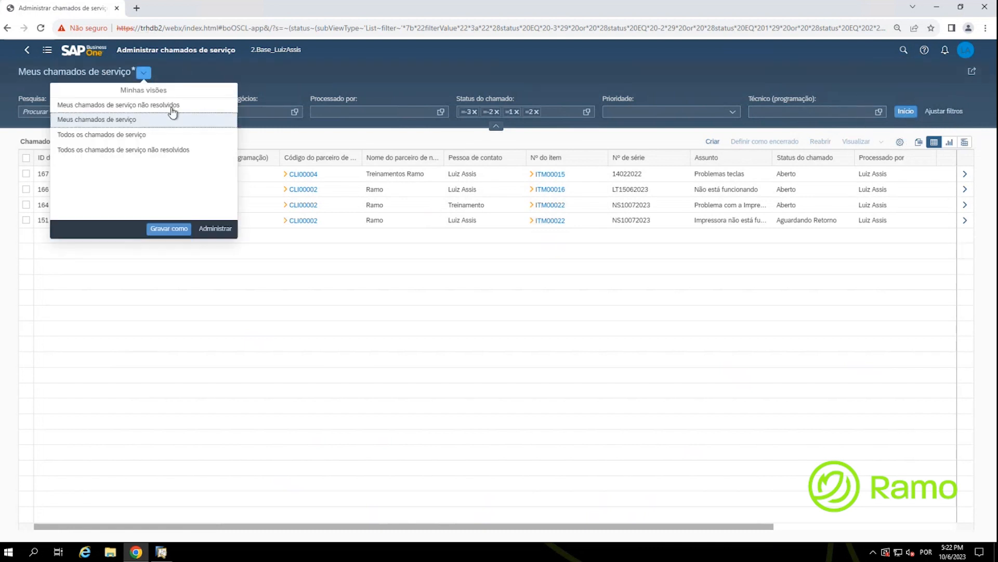
{"action": "left_click", "coordinate": [179, 234]}
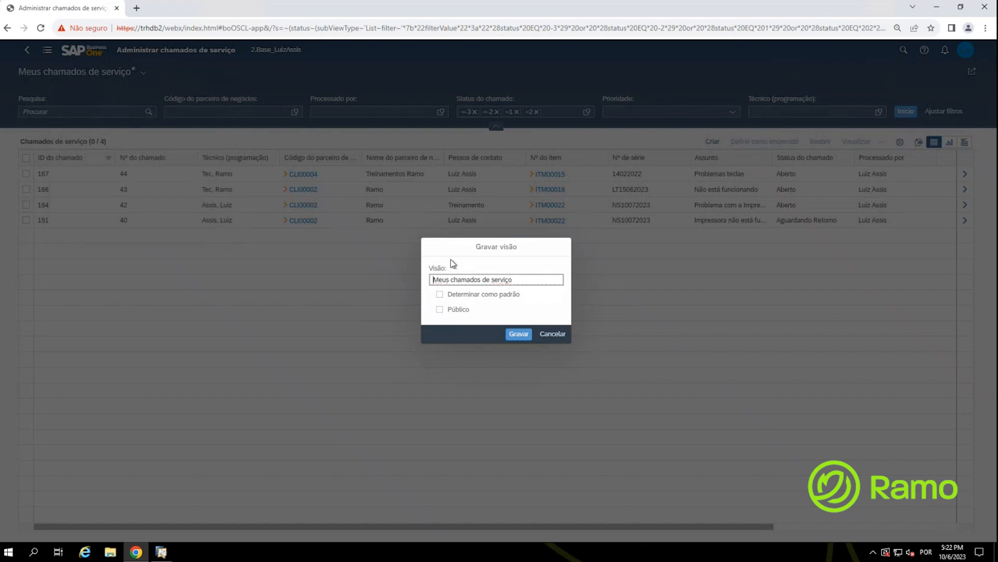
{"action": "triple_click", "coordinate": [457, 278]}
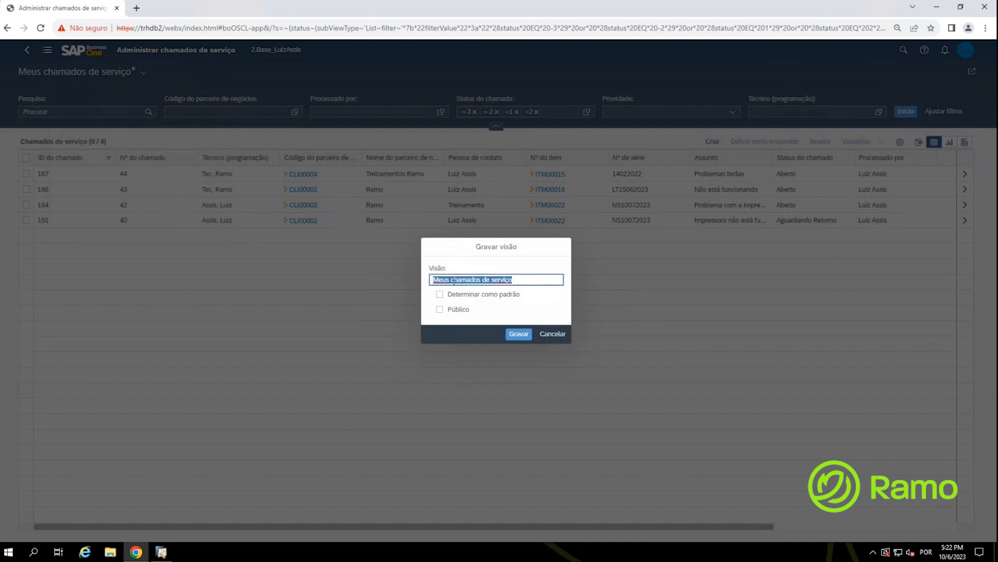
{"action": "type", "text": "Chamados Abertos"}
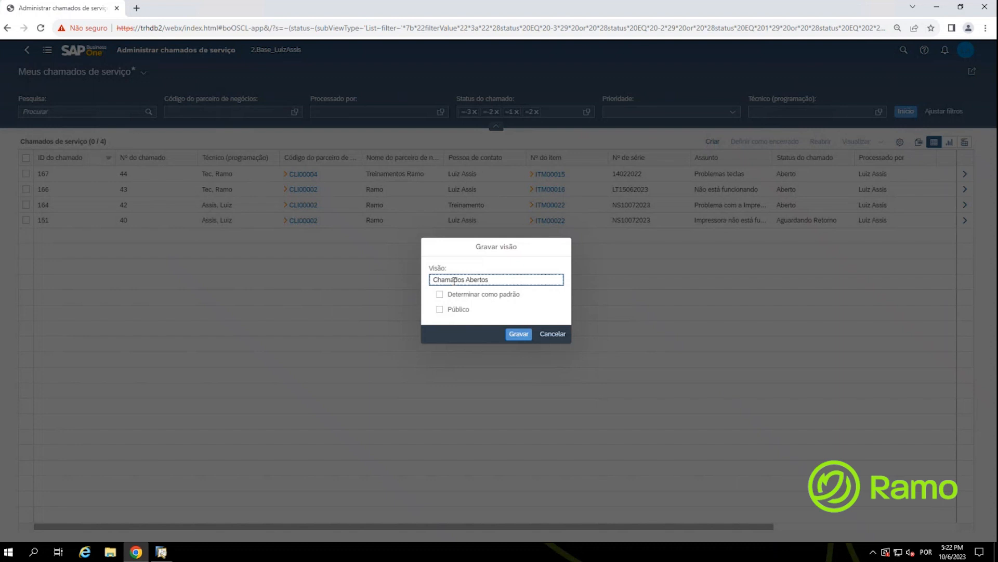
{"action": "type", "text": " Técnicos"}
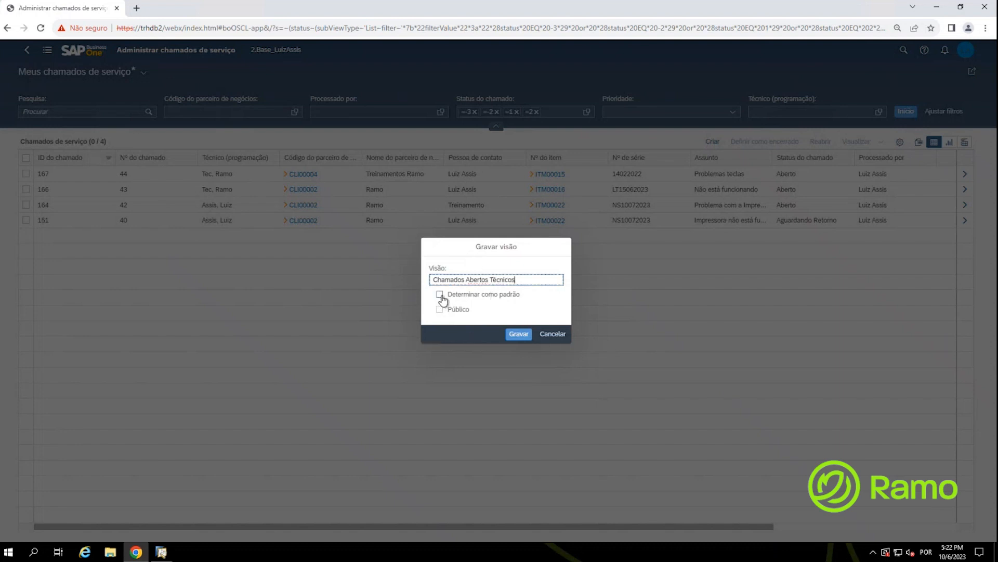
{"action": "left_click", "coordinate": [440, 295]}
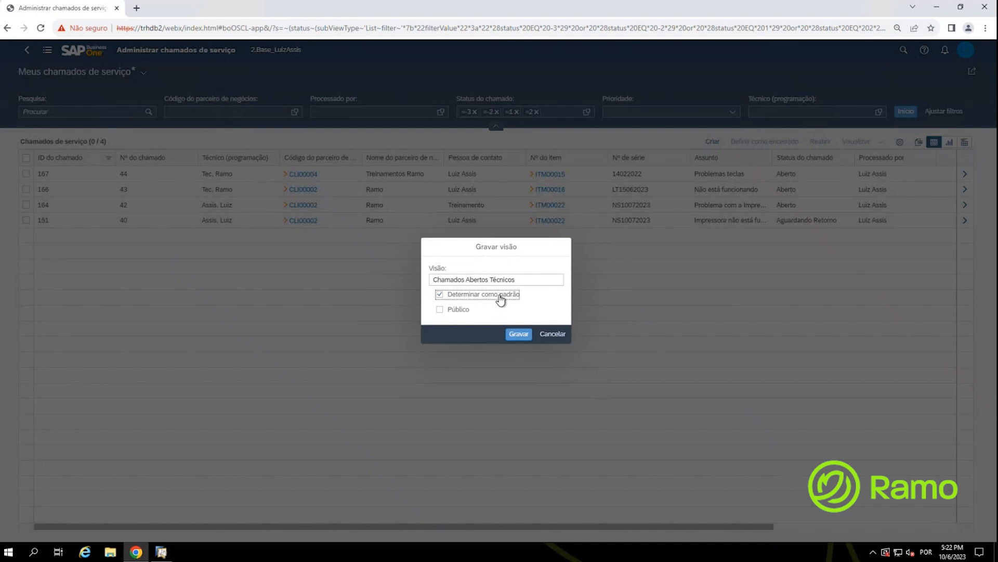
{"action": "left_click", "coordinate": [521, 337]}
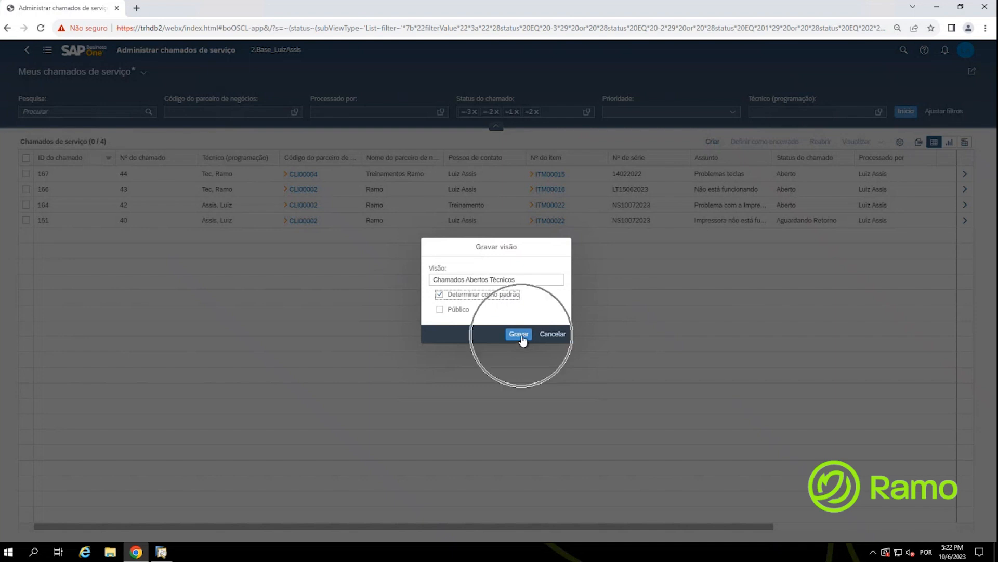
{"action": "left_click", "coordinate": [522, 335]}
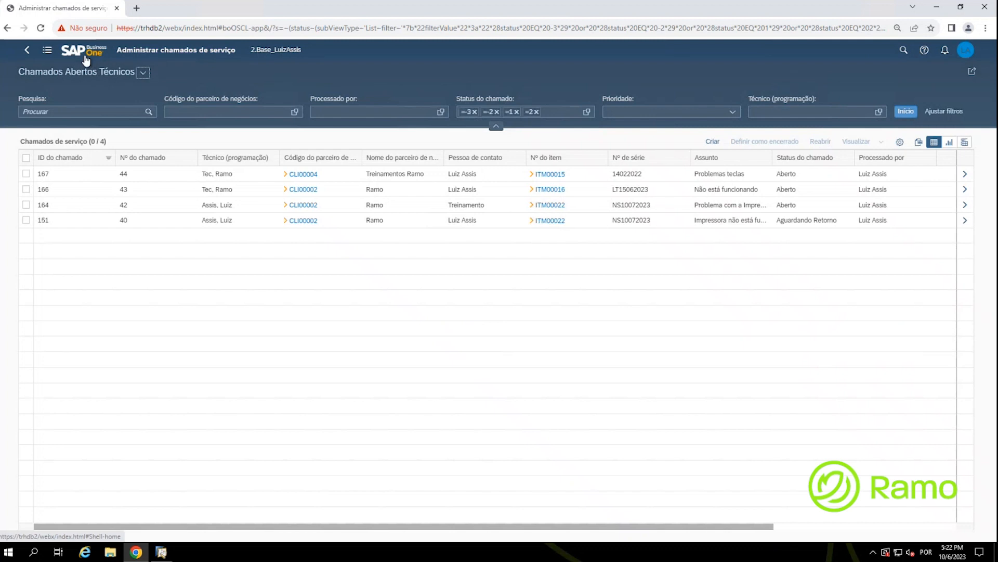
{"action": "left_click", "coordinate": [85, 61]}
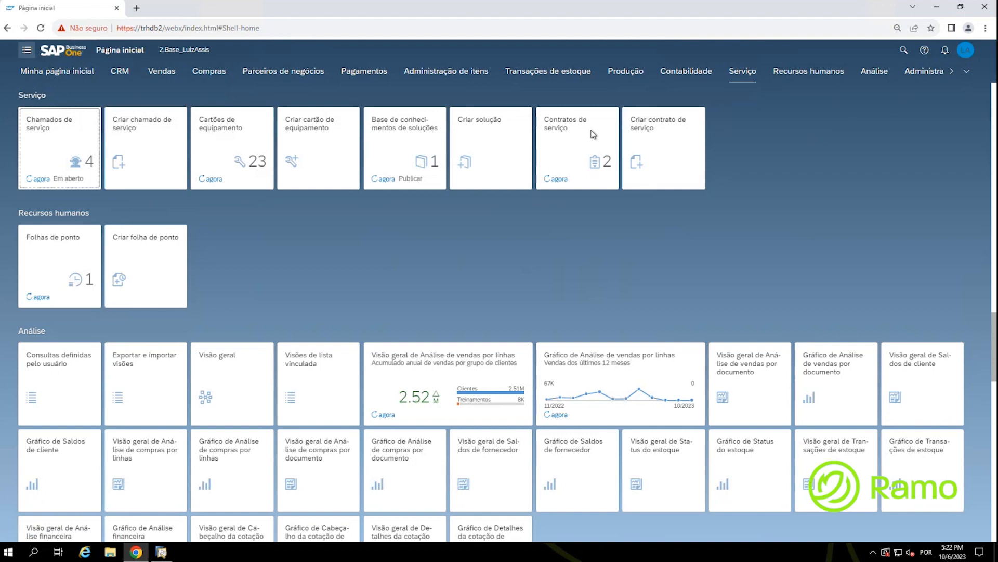
{"action": "left_click", "coordinate": [752, 78]}
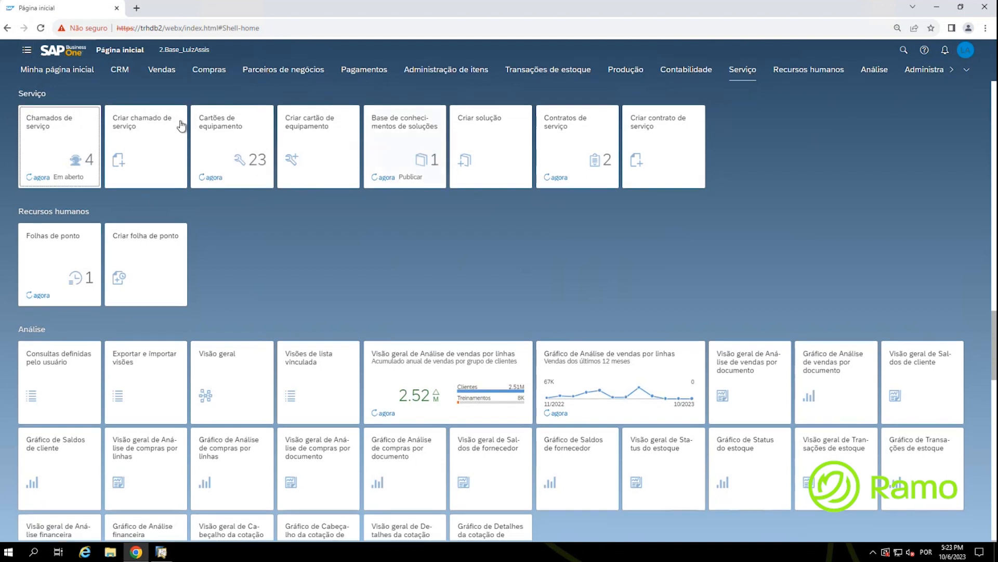
{"action": "left_click", "coordinate": [66, 139]}
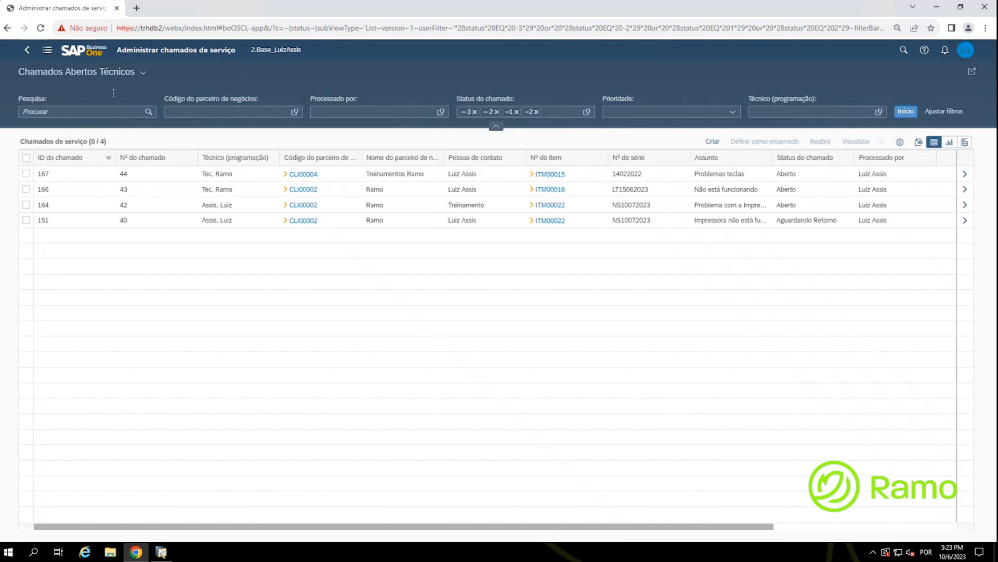
{"action": "left_click", "coordinate": [144, 73]}
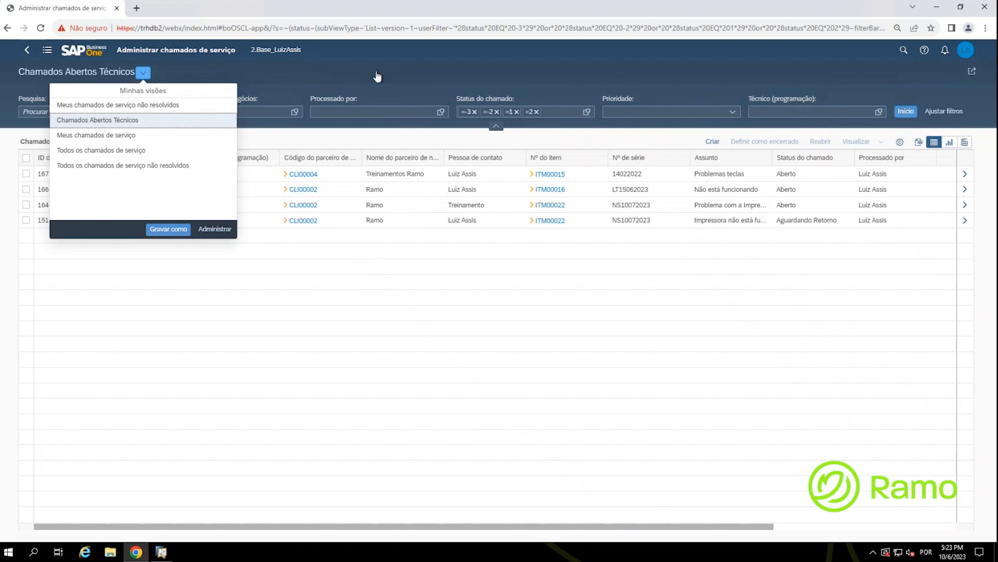
{"action": "left_click", "coordinate": [14, 339]}
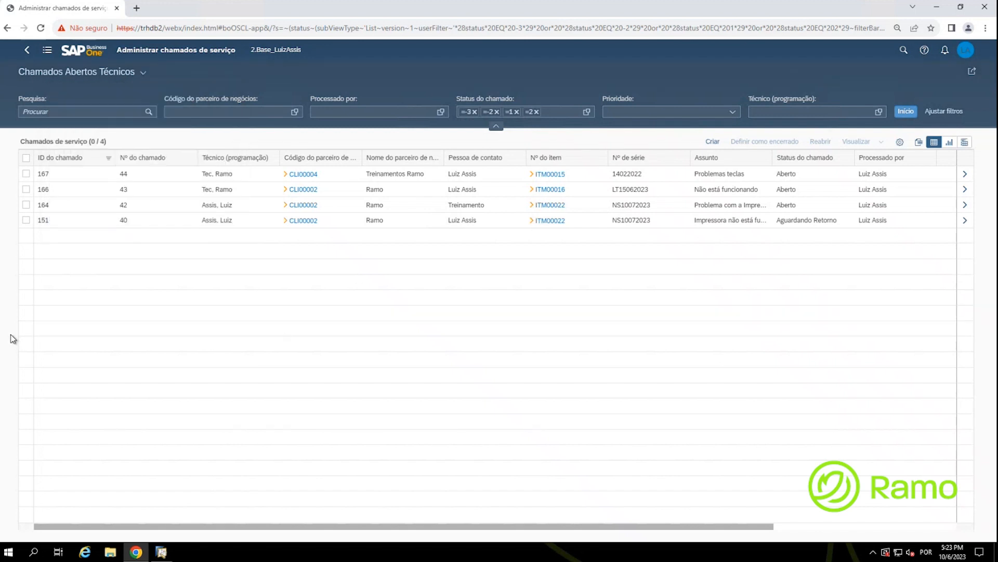
Step: Open service call 167 and browse the records back to service call 43
{"action": "left_click", "coordinate": [91, 174]}
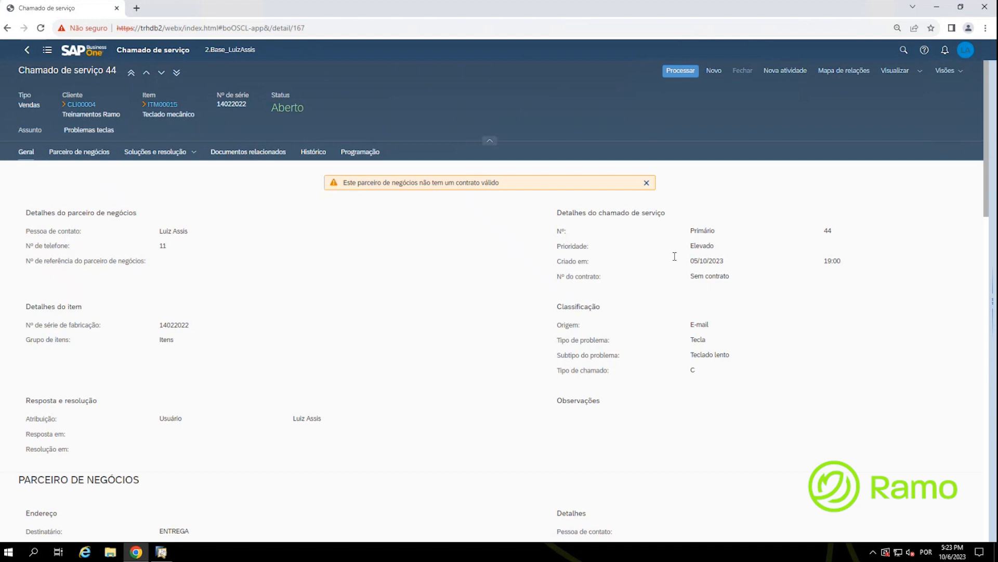
{"action": "left_click", "coordinate": [147, 74]}
{"action": "left_click", "coordinate": [160, 73]}
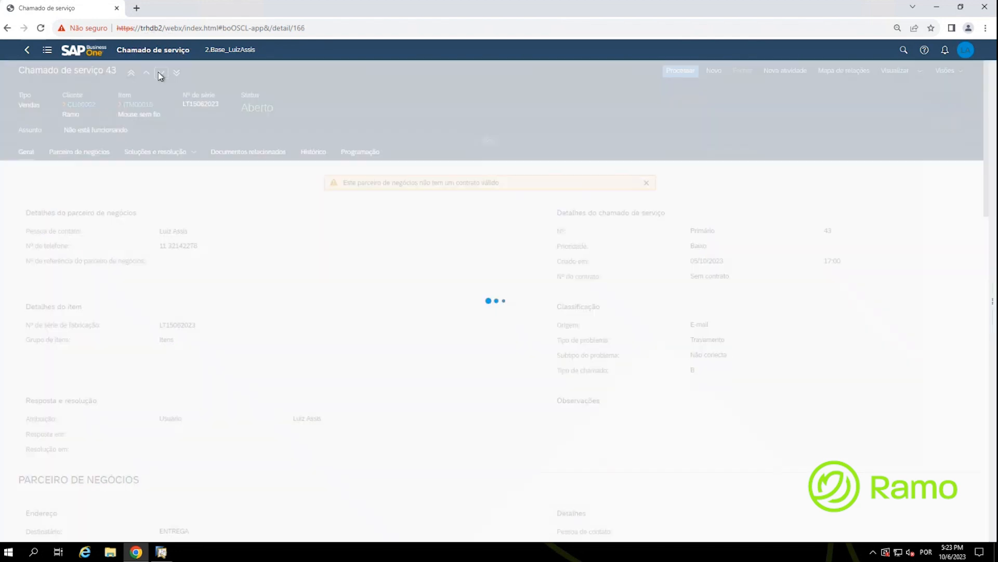
{"action": "left_click", "coordinate": [147, 73]}
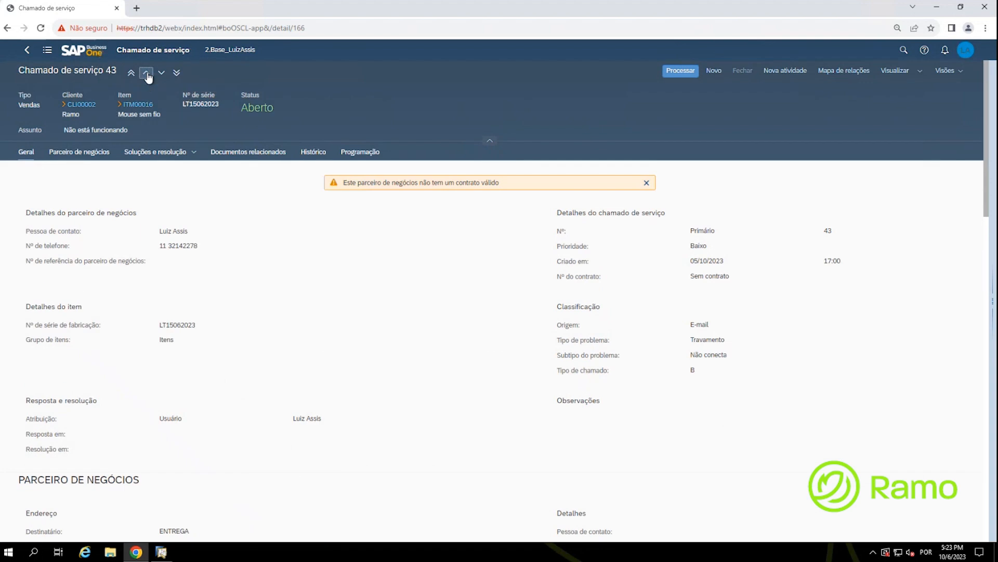
{"action": "left_click", "coordinate": [161, 73]}
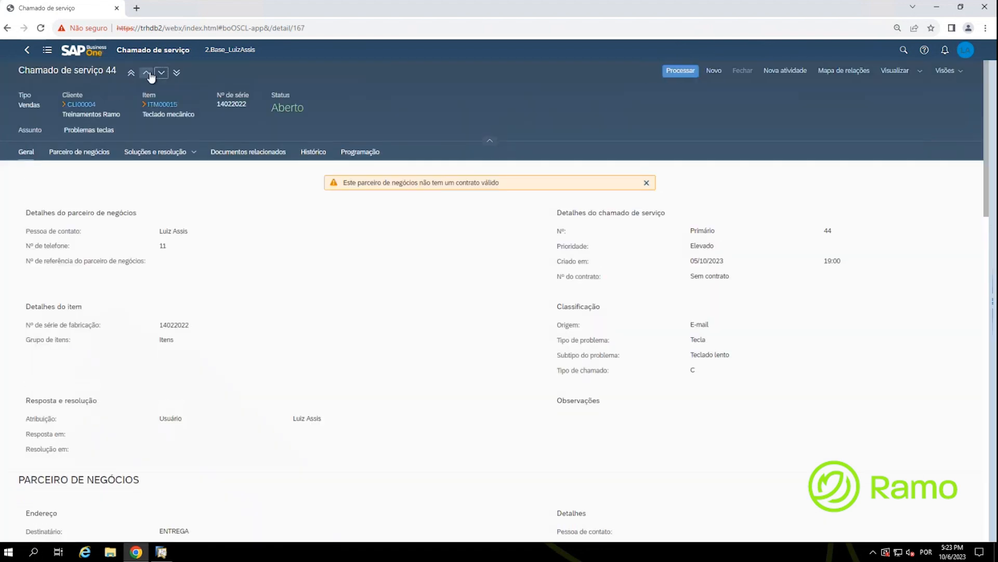
{"action": "left_click", "coordinate": [146, 74]}
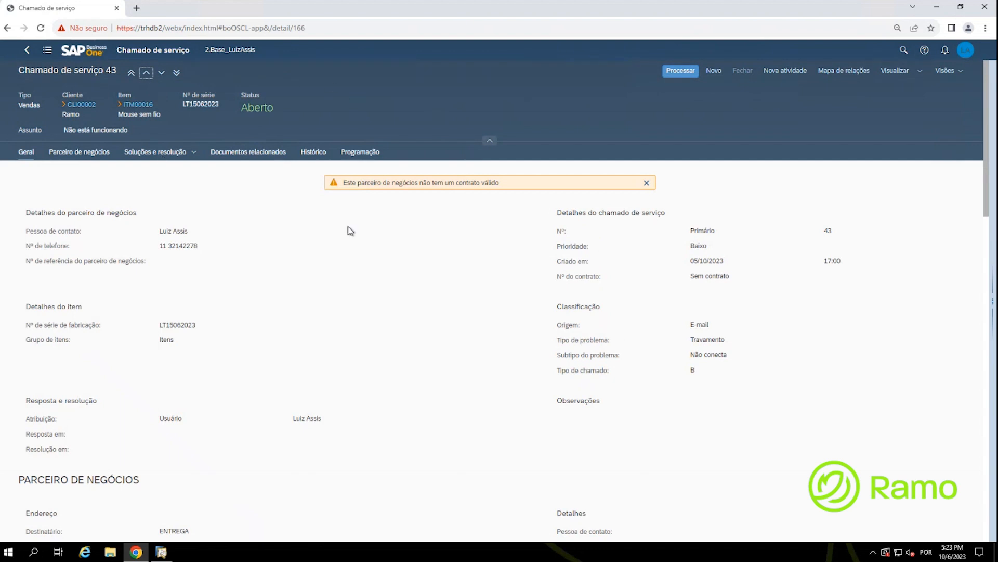
Step: Look through the Visualizar preview and layout options, then close them
{"action": "left_click", "coordinate": [715, 73]}
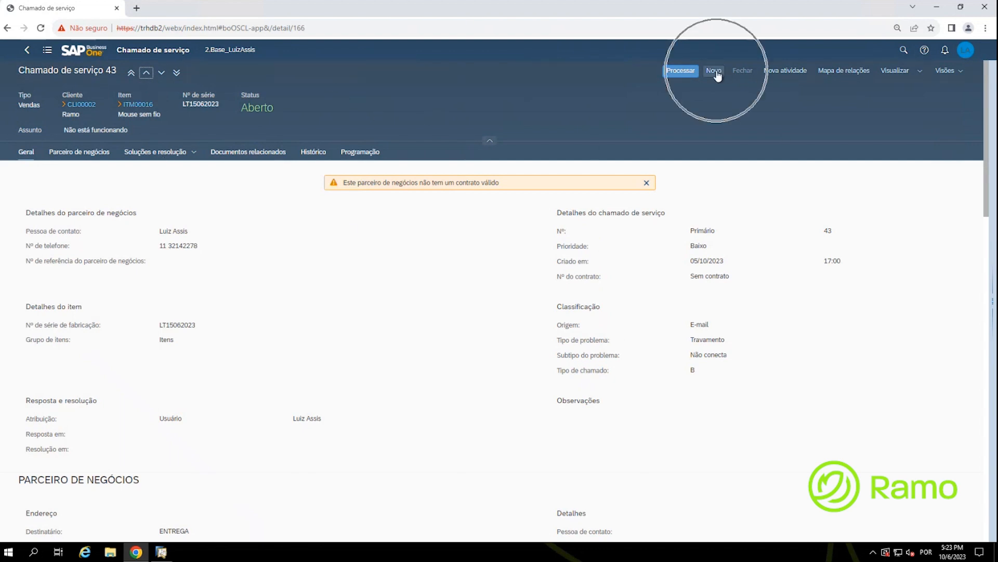
{"action": "left_click", "coordinate": [796, 74]}
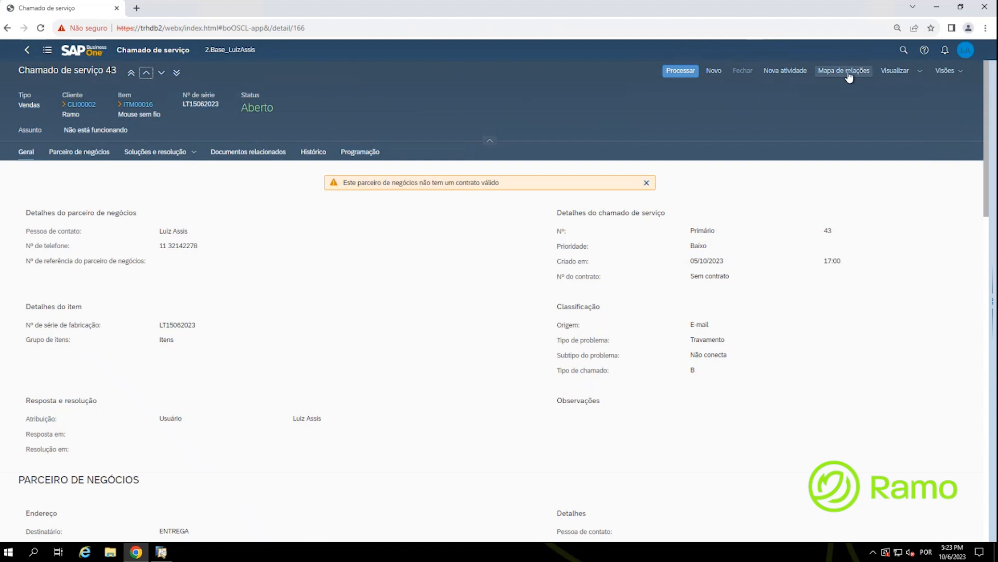
{"action": "left_click", "coordinate": [920, 71]}
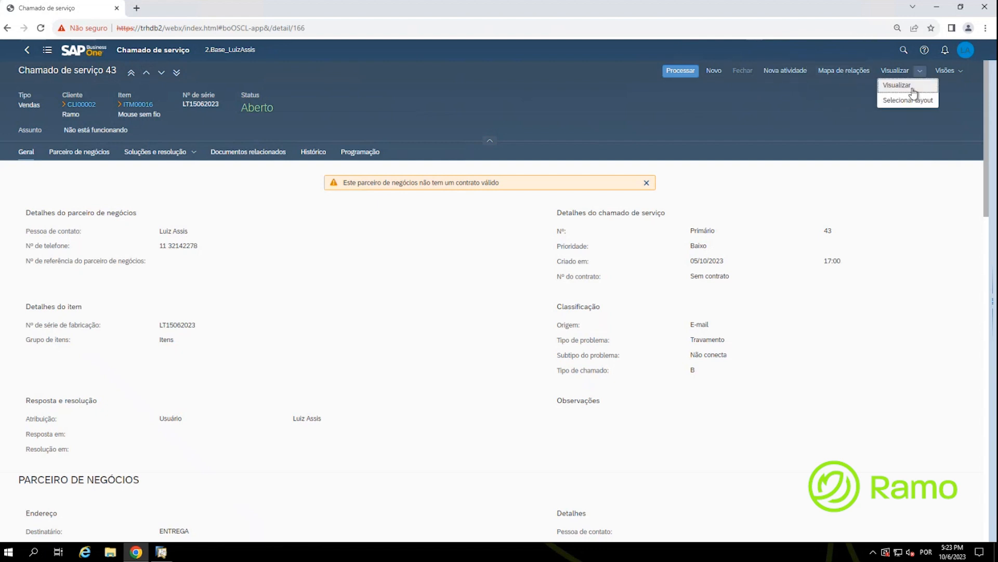
{"action": "left_click", "coordinate": [849, 110]}
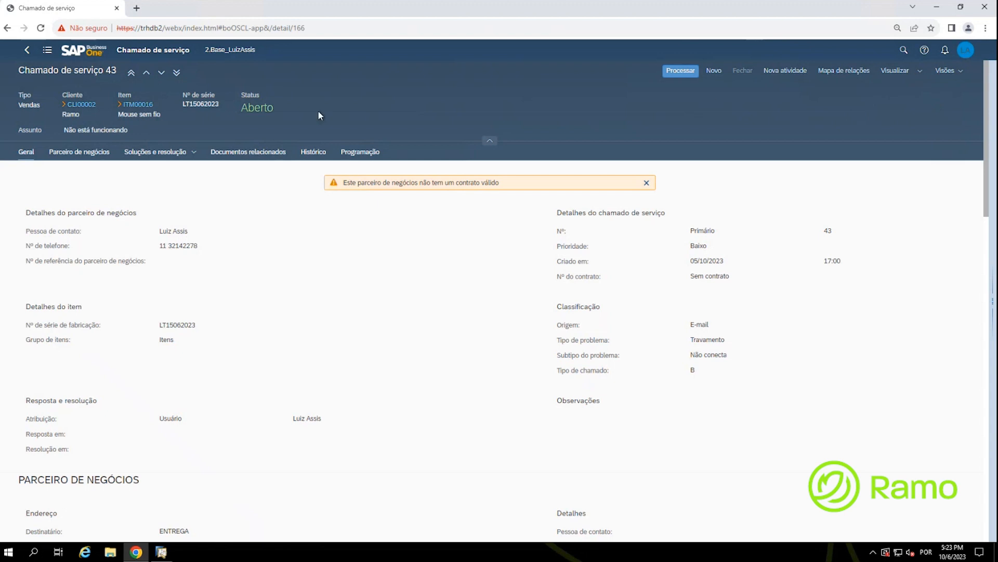
Step: From the home page, start a new service call using the Criar chamado de serviço tile
{"action": "left_click", "coordinate": [83, 52]}
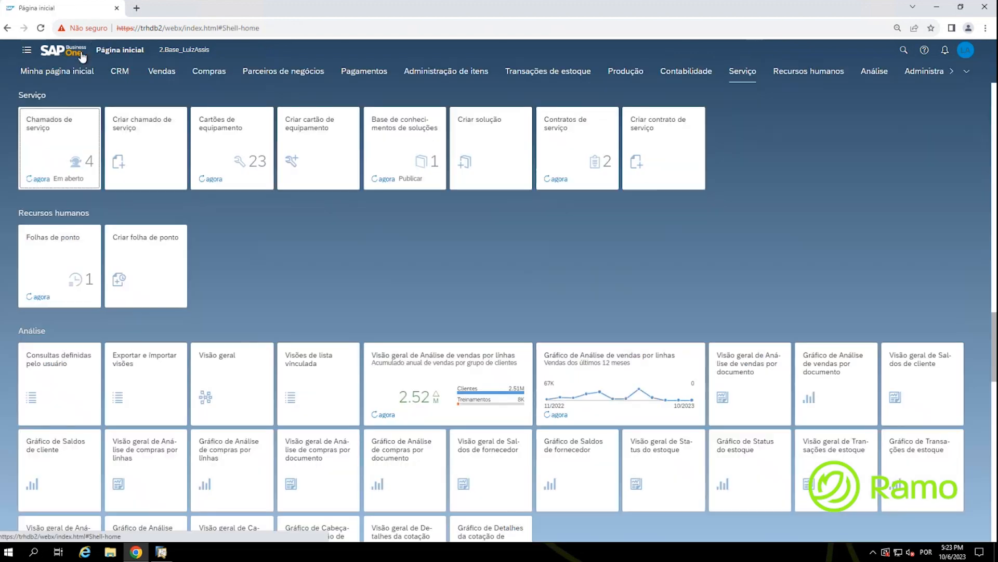
{"action": "left_click", "coordinate": [133, 139]}
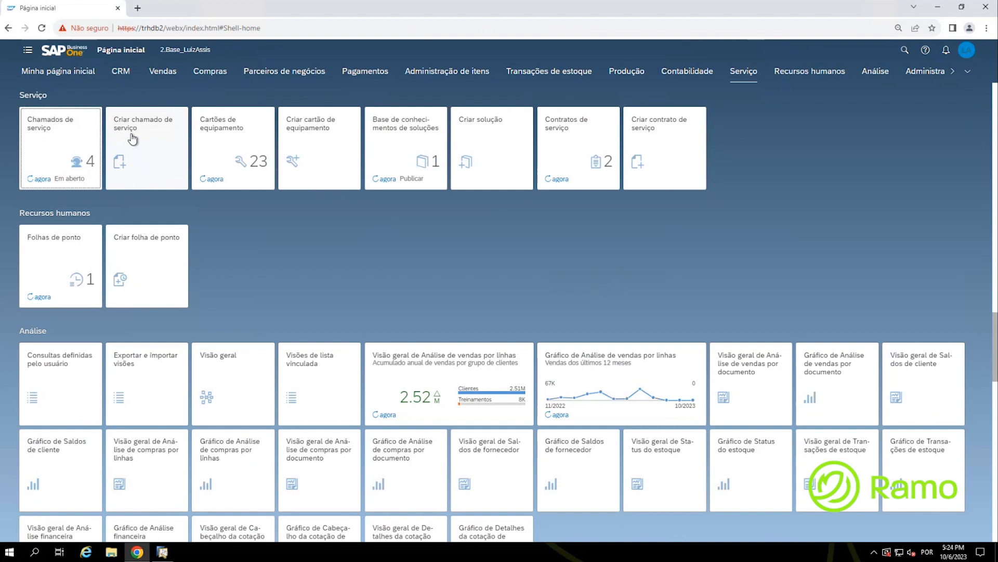
{"action": "key", "text": "ctrl"}
{"action": "left_click", "coordinate": [132, 139]}
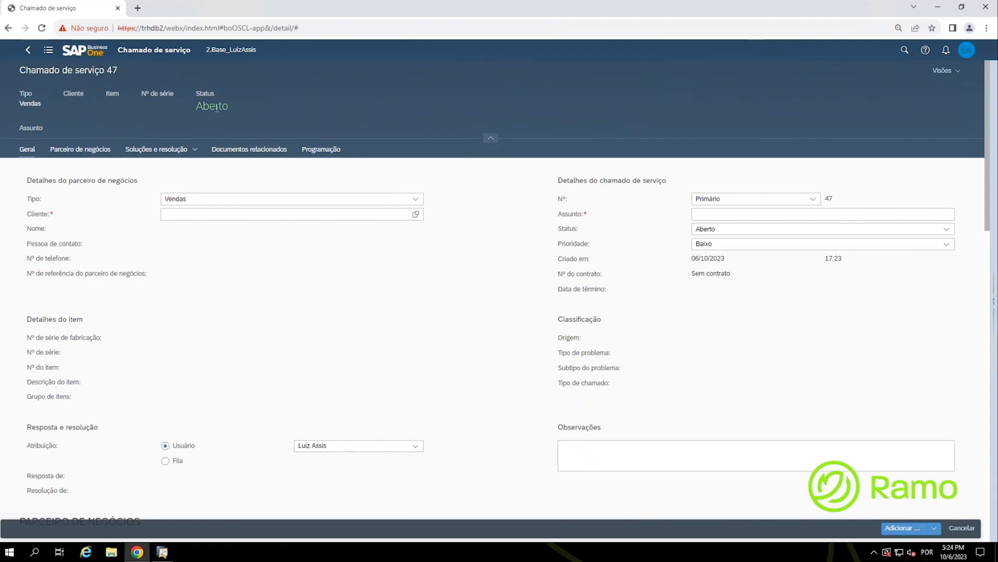
{"action": "key", "text": "ctrl"}
Step: Browse the form's Parceiro de negócios, Soluções e resolução and Programação sections, ending on Geral
{"action": "left_click", "coordinate": [58, 150]}
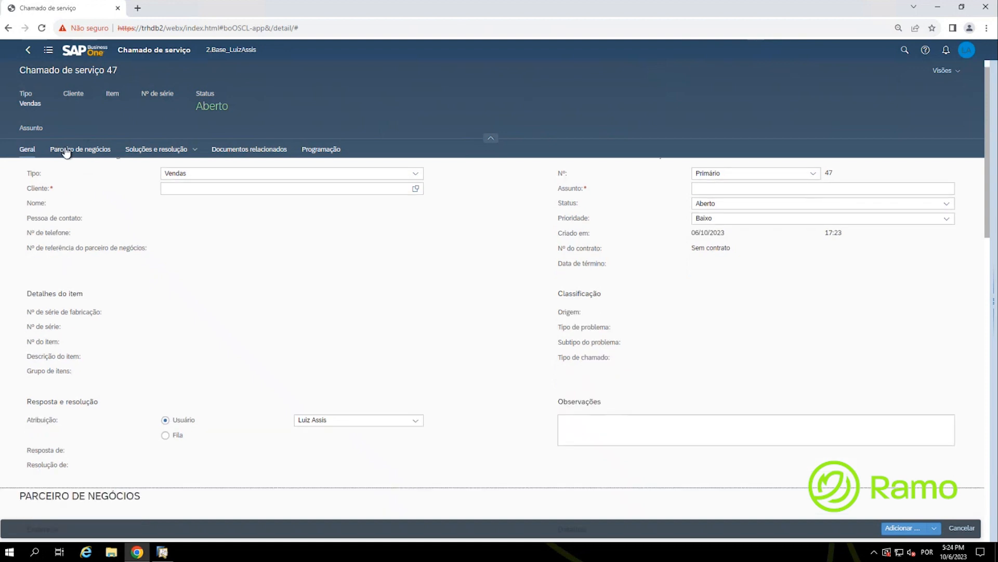
{"action": "left_click", "coordinate": [151, 151]}
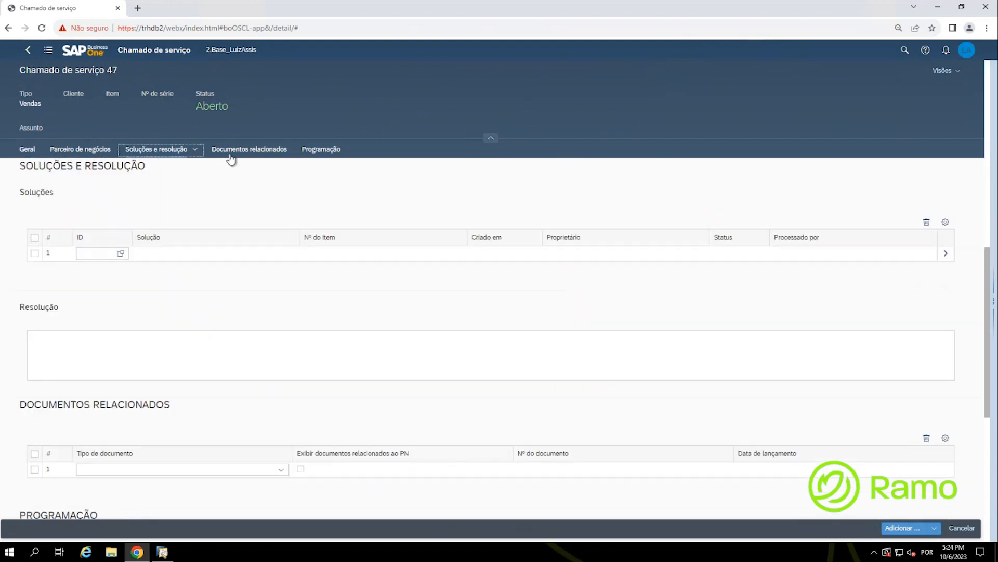
{"action": "left_click", "coordinate": [307, 152]}
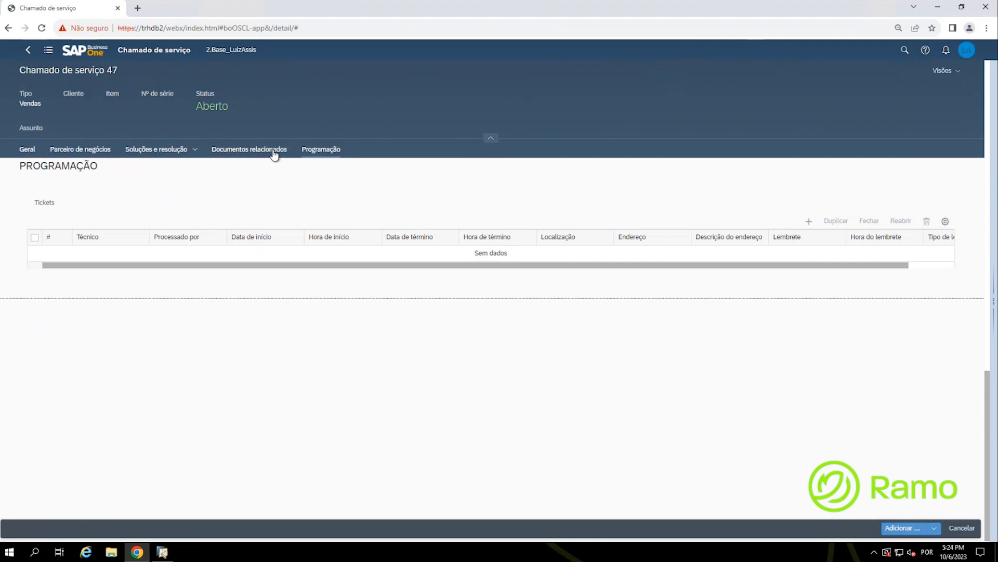
{"action": "left_click", "coordinate": [156, 149]}
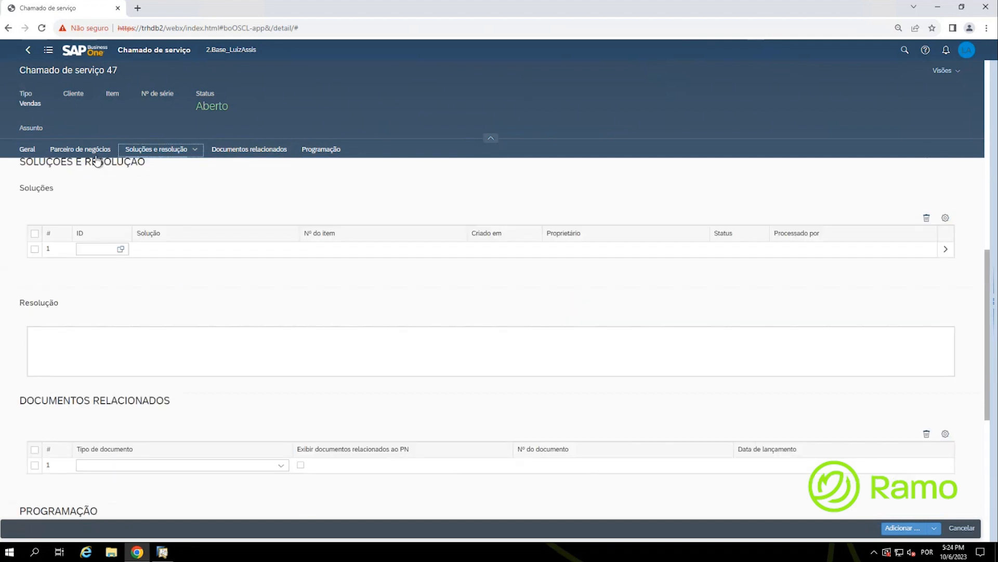
{"action": "left_click", "coordinate": [28, 151]}
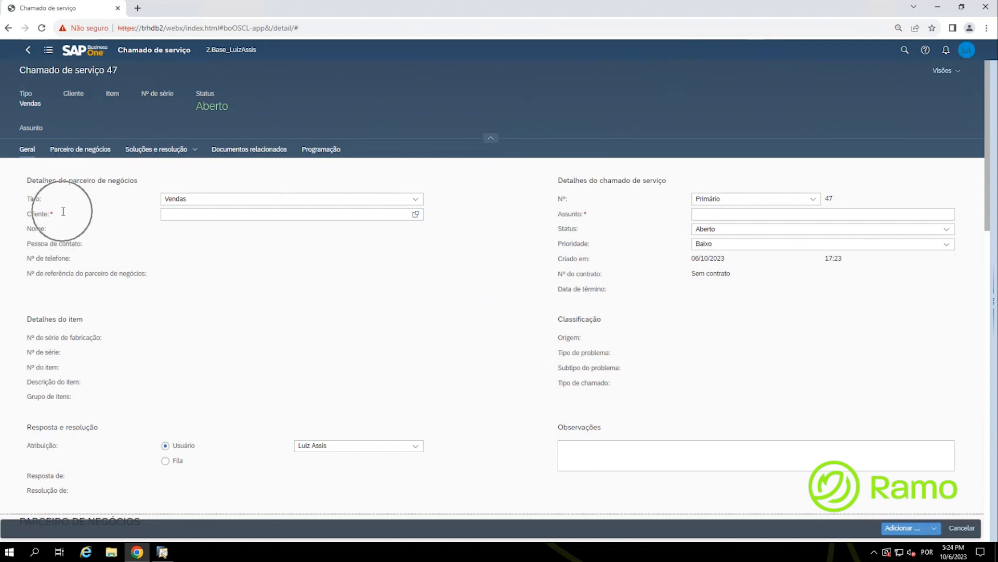
Step: Search the Cliente value help for business partners matching 'ramo'
{"action": "left_click", "coordinate": [238, 218]}
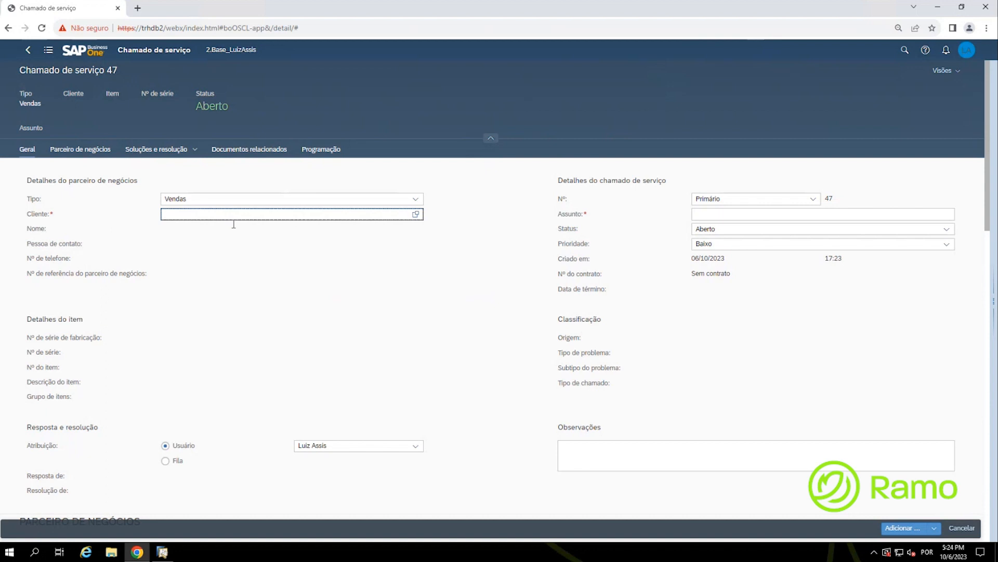
{"action": "left_click", "coordinate": [416, 218]}
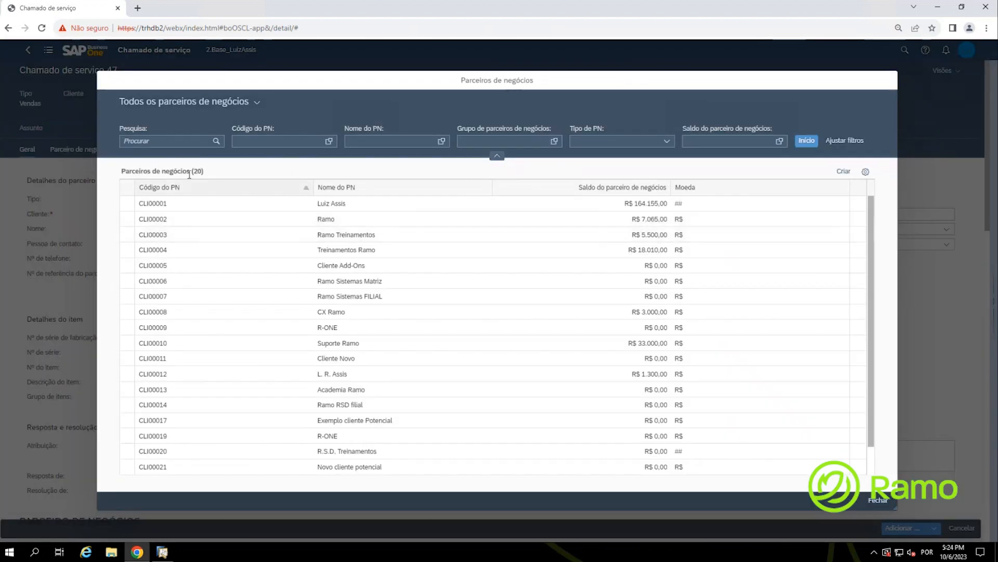
{"action": "left_click", "coordinate": [155, 144]}
{"action": "type", "text": "ramo"}
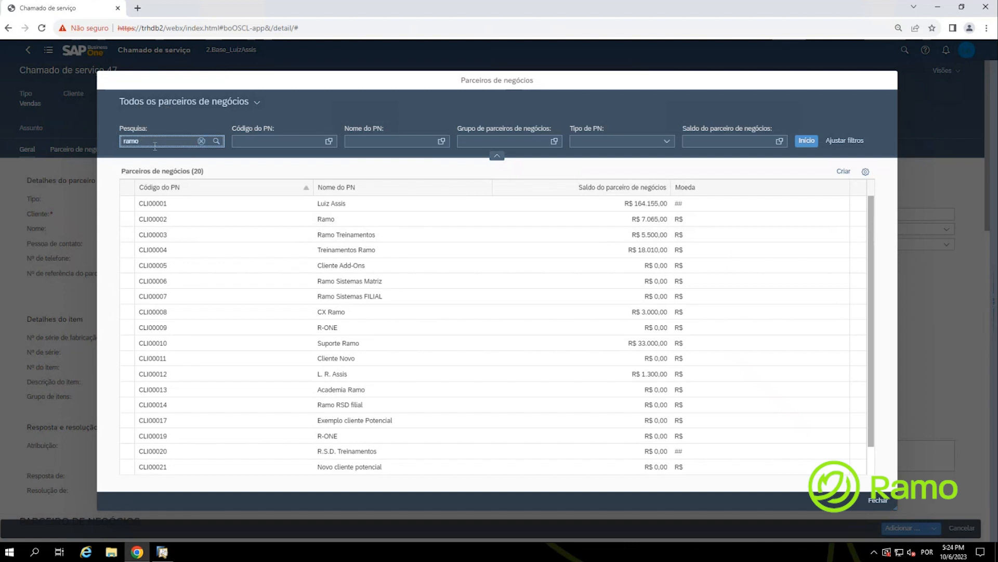
{"action": "left_click", "coordinate": [155, 146]}
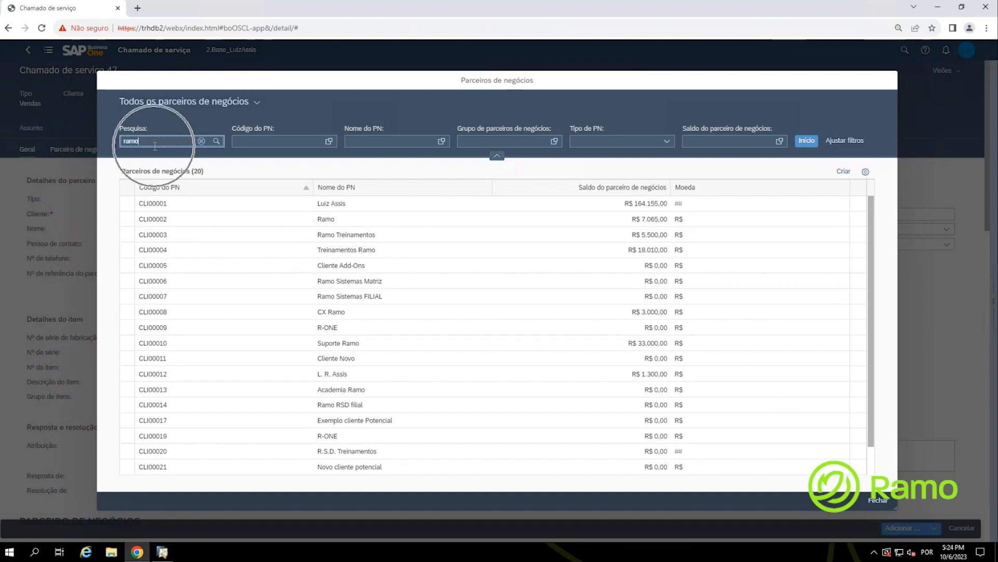
{"action": "left_click", "coordinate": [217, 142]}
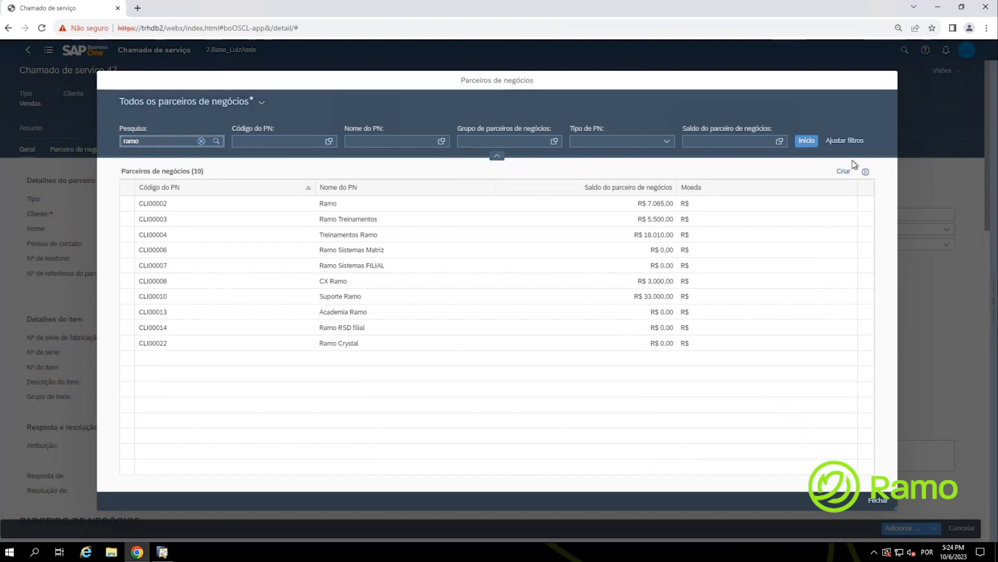
Step: Remove the Saldo and Tipo de PN filters and assign customer CLI00002 Ramo
{"action": "left_click", "coordinate": [859, 145]}
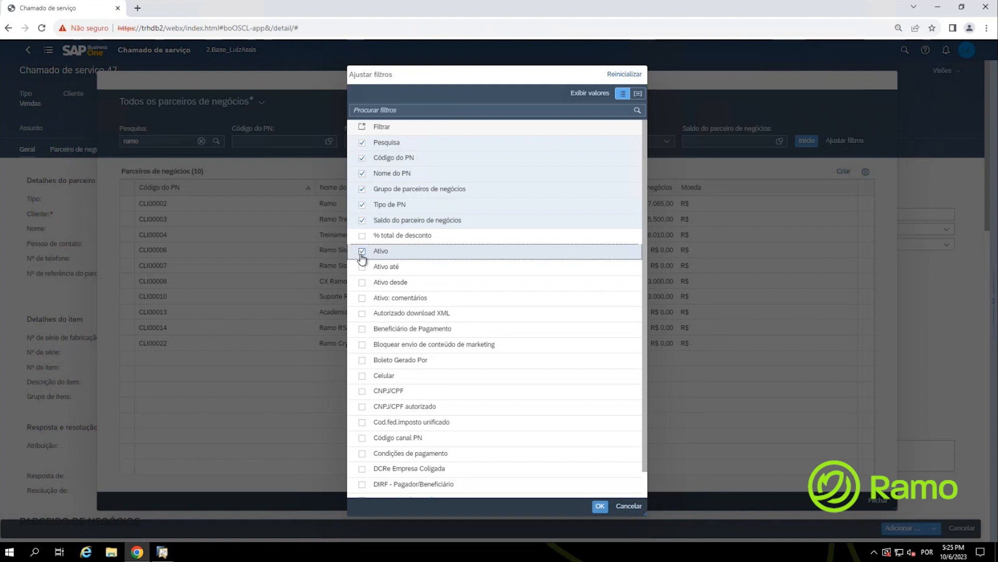
{"action": "left_click", "coordinate": [362, 221]}
{"action": "left_click", "coordinate": [362, 205]}
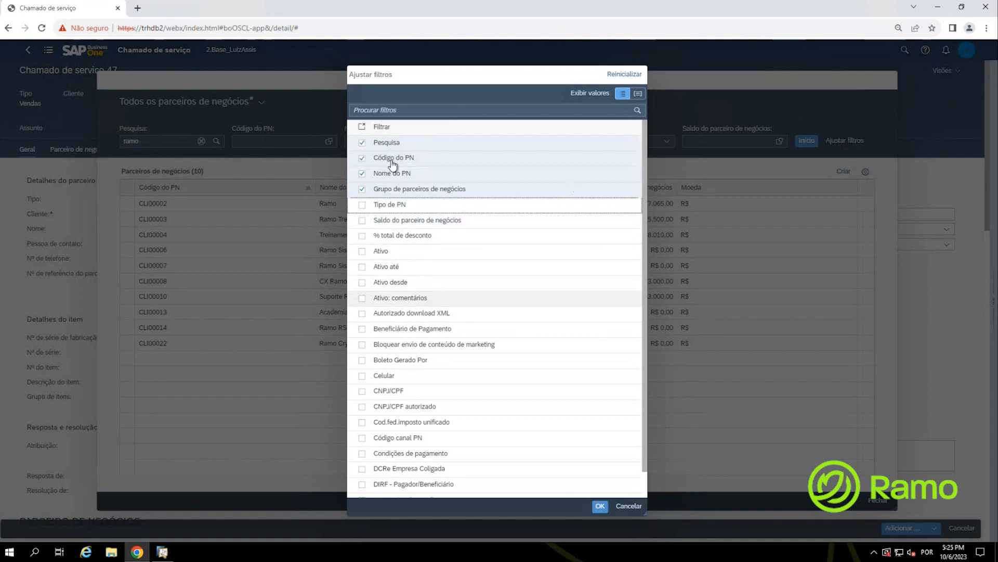
{"action": "left_click", "coordinate": [601, 507]}
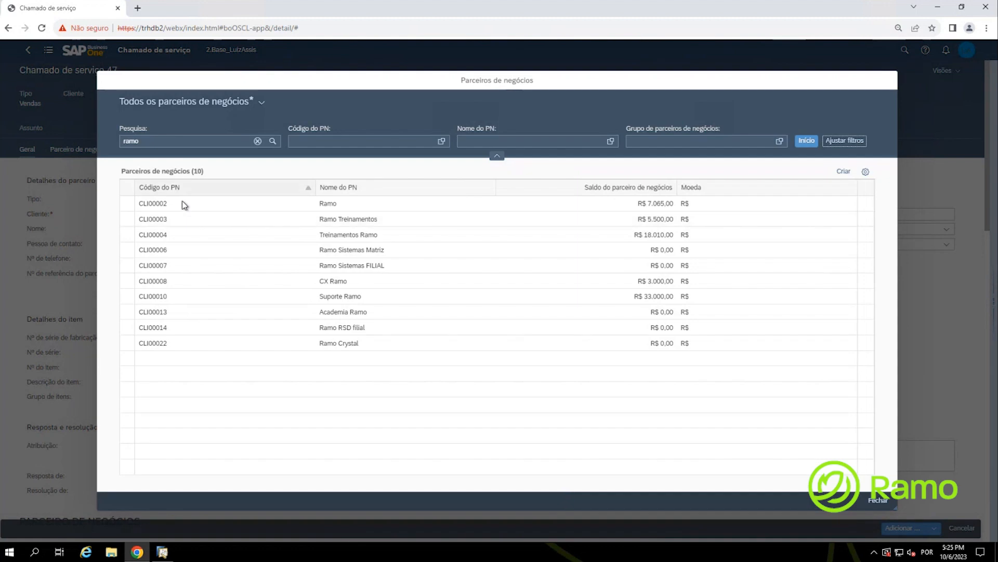
{"action": "left_click", "coordinate": [183, 206]}
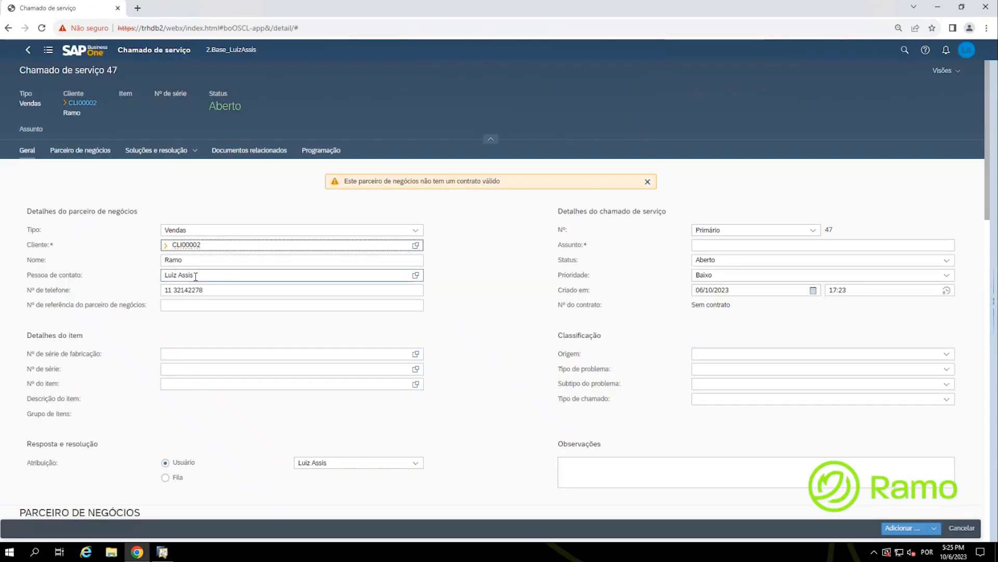
{"action": "left_click", "coordinate": [208, 271]}
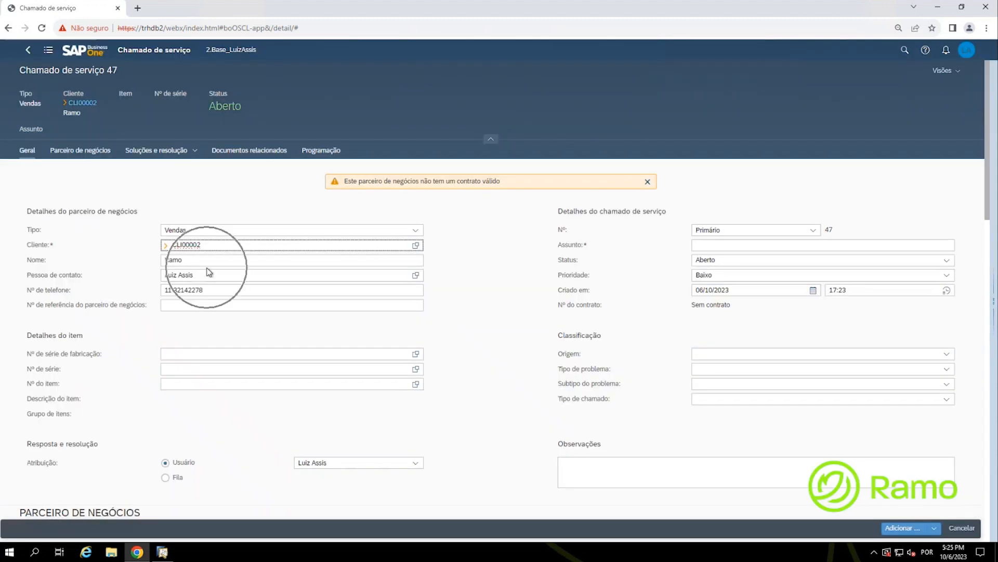
Step: Set serial number NS10072023 by picking the Impressora (ITM00022) equipment card
{"action": "left_click", "coordinate": [362, 192]}
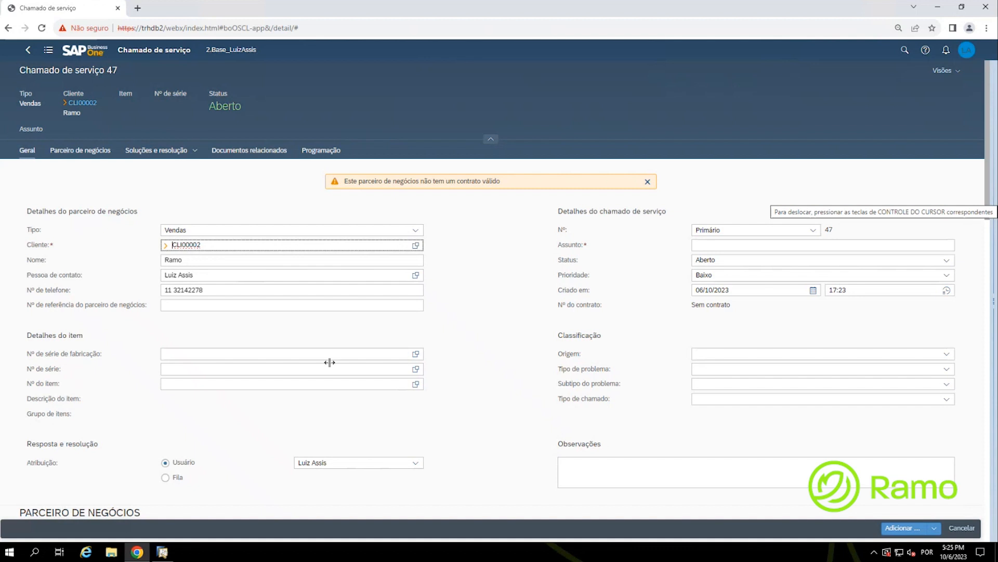
{"action": "left_click", "coordinate": [188, 368]}
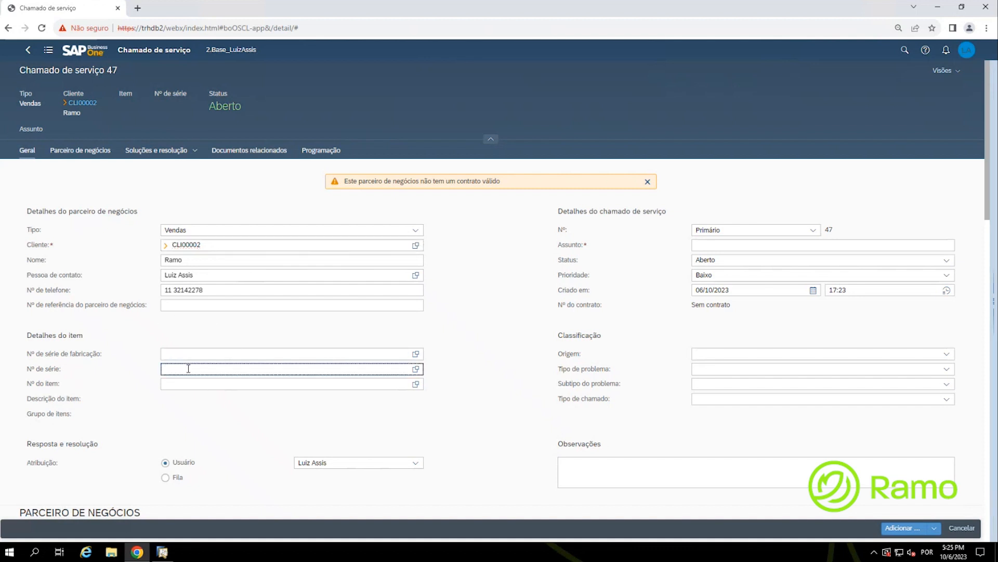
{"action": "left_click", "coordinate": [416, 370]}
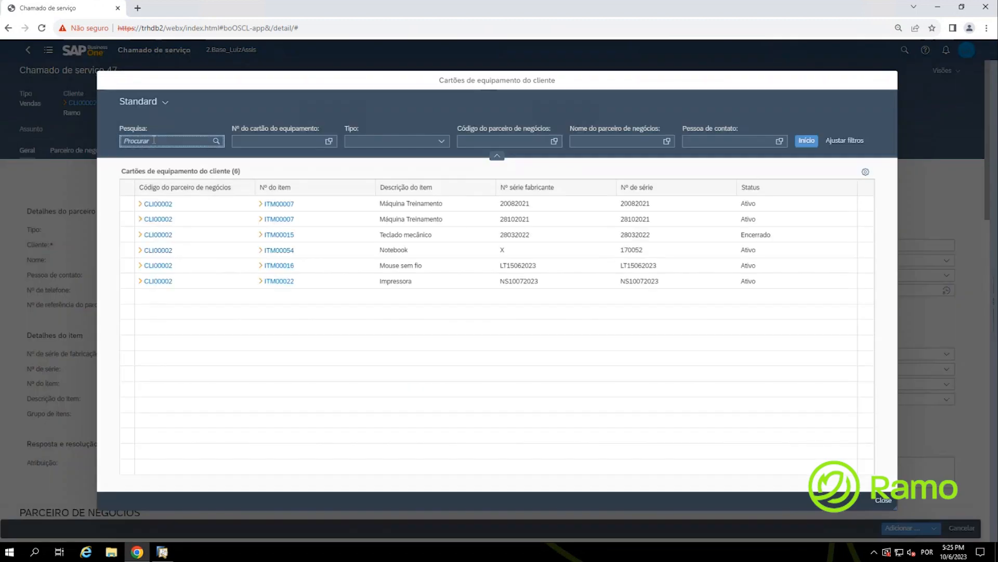
{"action": "type", "text": "NS10072023"}
{"action": "left_click", "coordinate": [216, 141]}
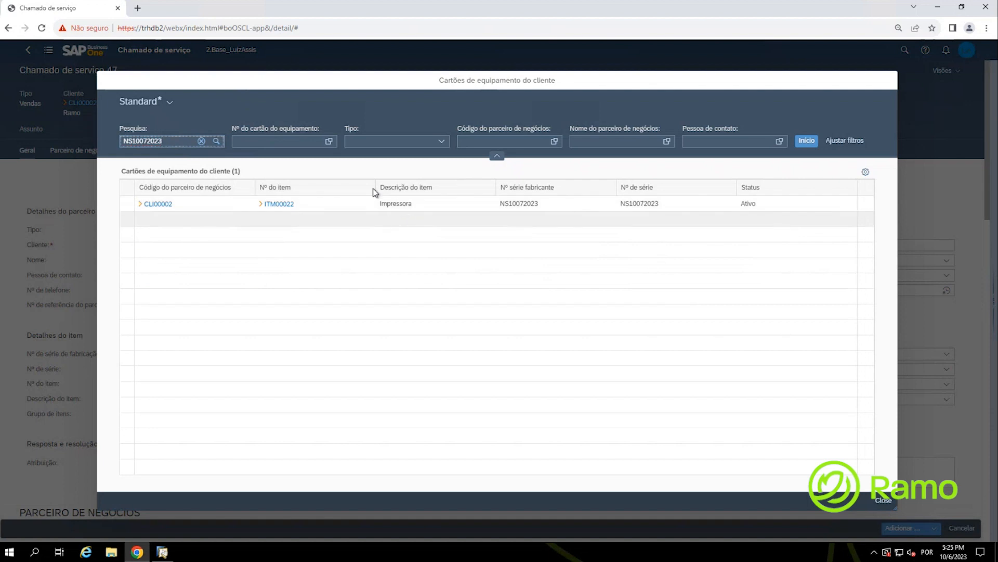
{"action": "left_click", "coordinate": [848, 144]}
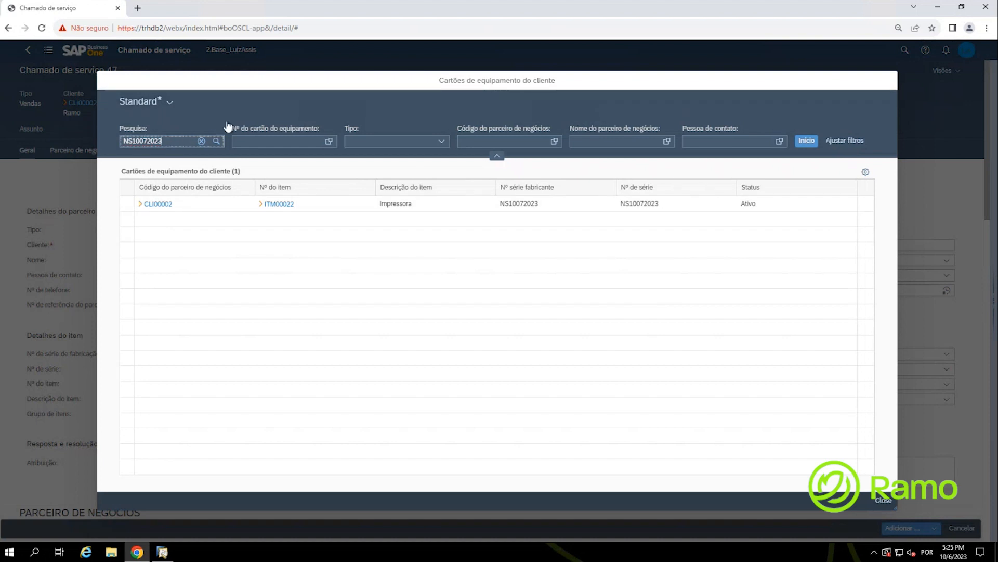
{"action": "left_click", "coordinate": [338, 205]}
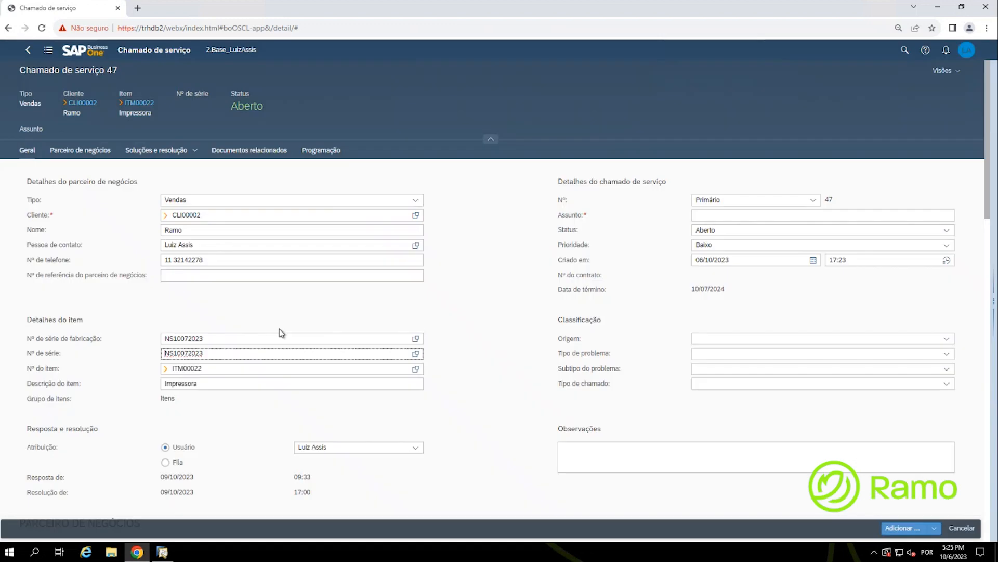
Step: Set the call origin to Nº de telefone
{"action": "left_click", "coordinate": [223, 367]}
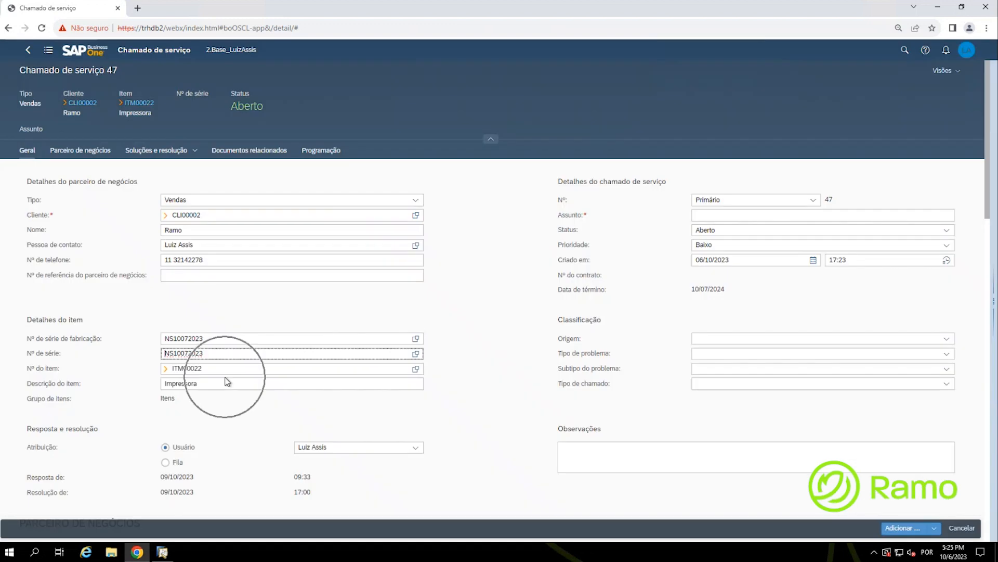
{"action": "left_click", "coordinate": [217, 353]}
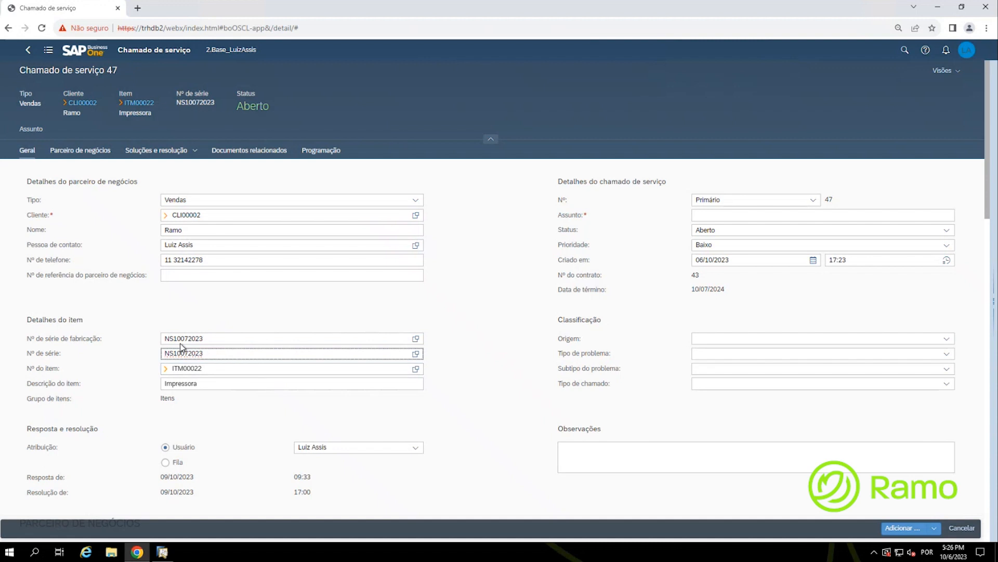
{"action": "left_click", "coordinate": [704, 276]}
{"action": "left_click", "coordinate": [703, 276]}
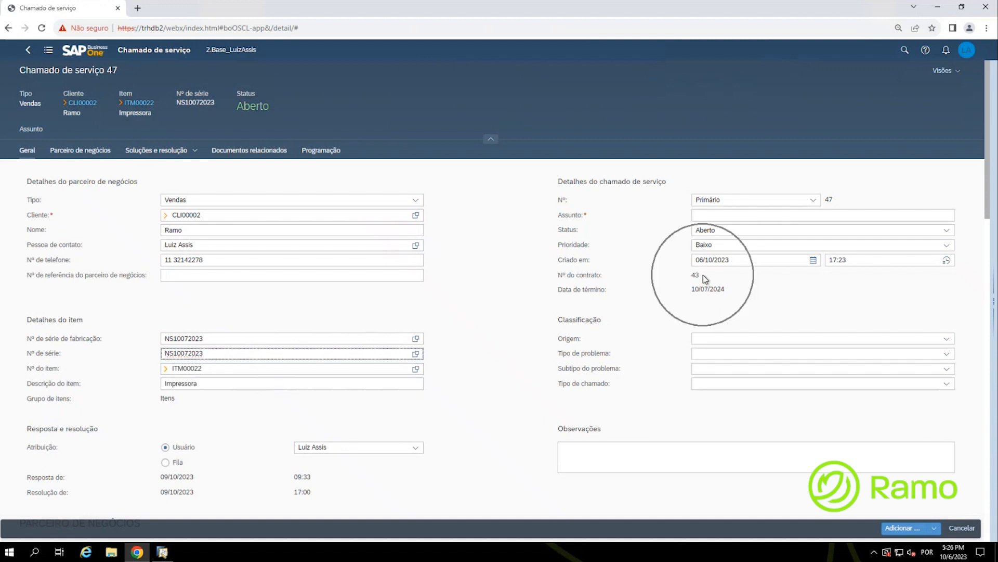
{"action": "left_click", "coordinate": [197, 227]}
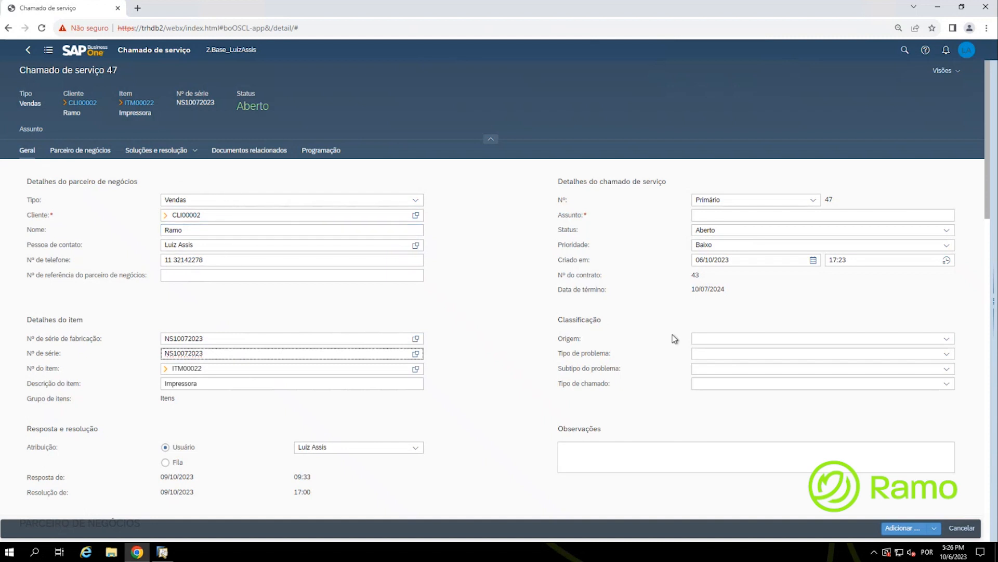
{"action": "left_click", "coordinate": [706, 338]}
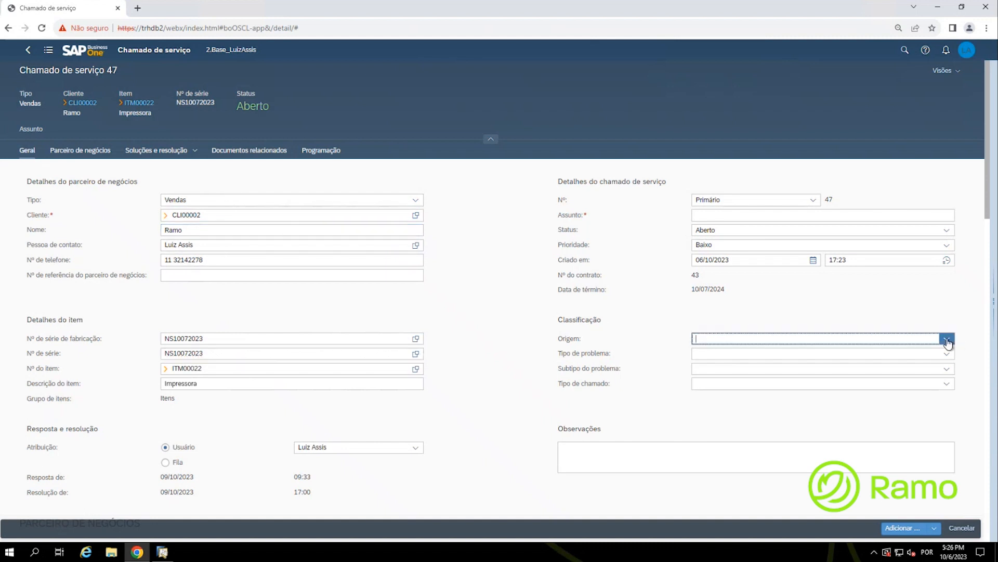
{"action": "left_click", "coordinate": [947, 338]}
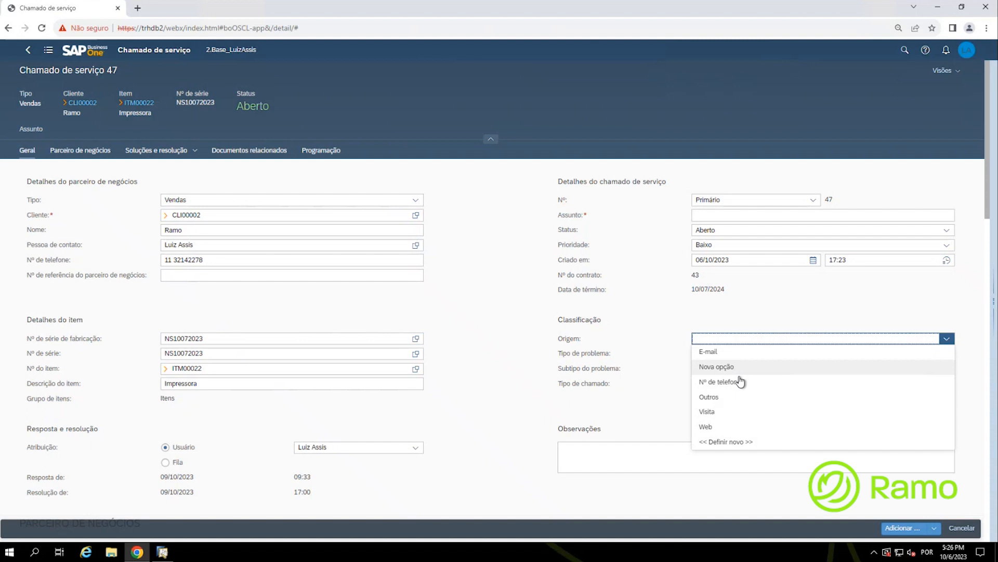
{"action": "left_click", "coordinate": [723, 381]}
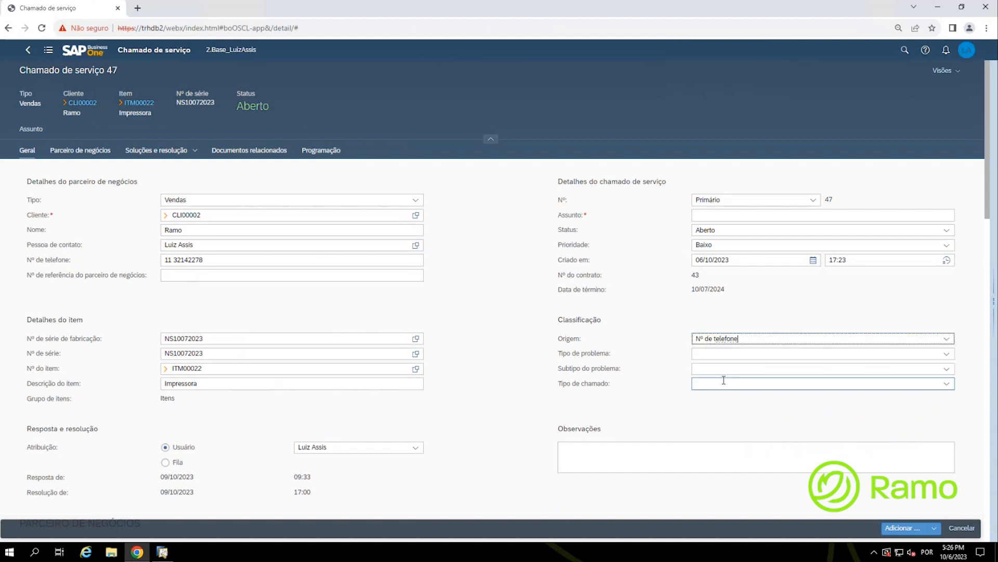
Step: Set problem type Impressão, subtype Impressora travada, and call type C
{"action": "left_click", "coordinate": [952, 356]}
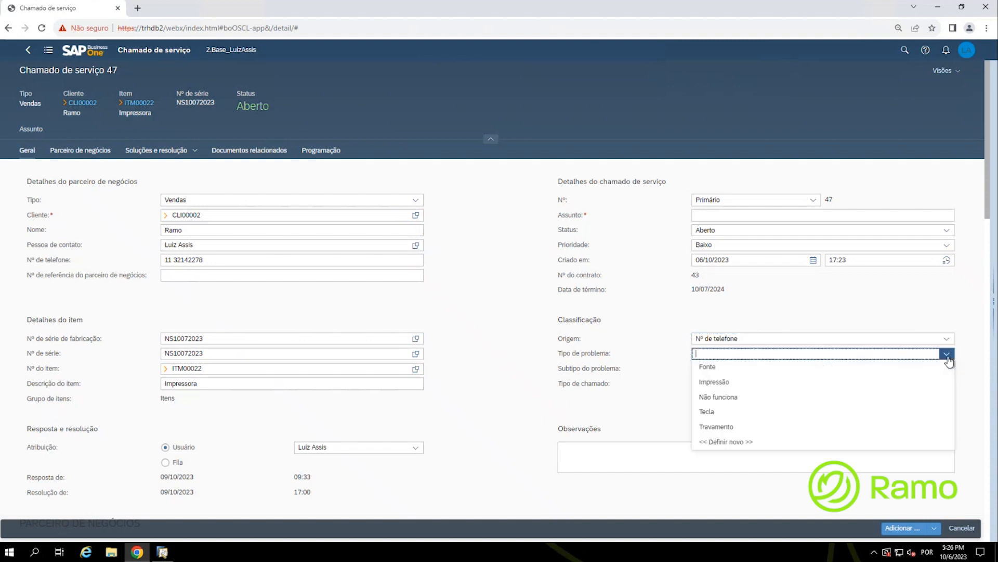
{"action": "left_click", "coordinate": [750, 382]}
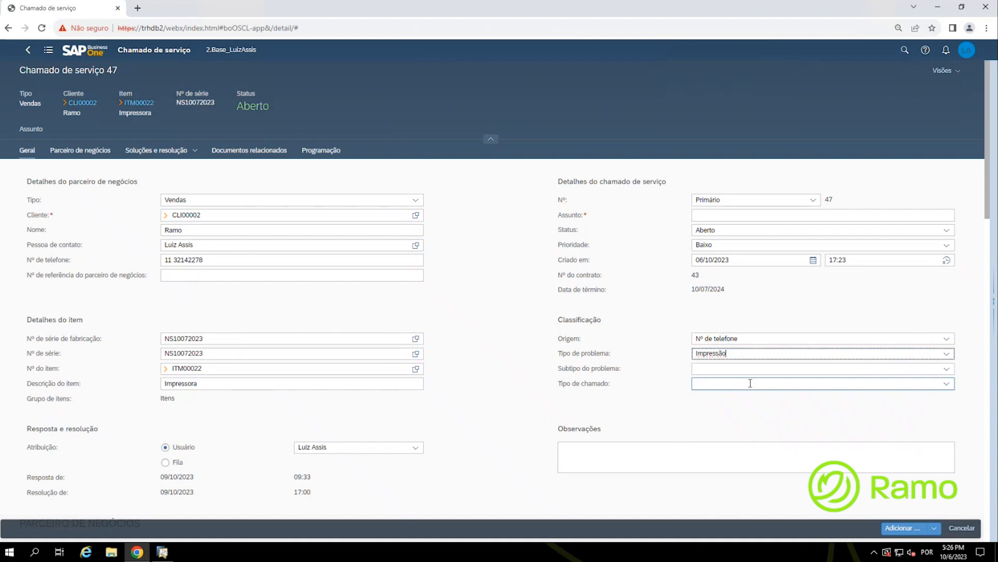
{"action": "left_click", "coordinate": [952, 373]}
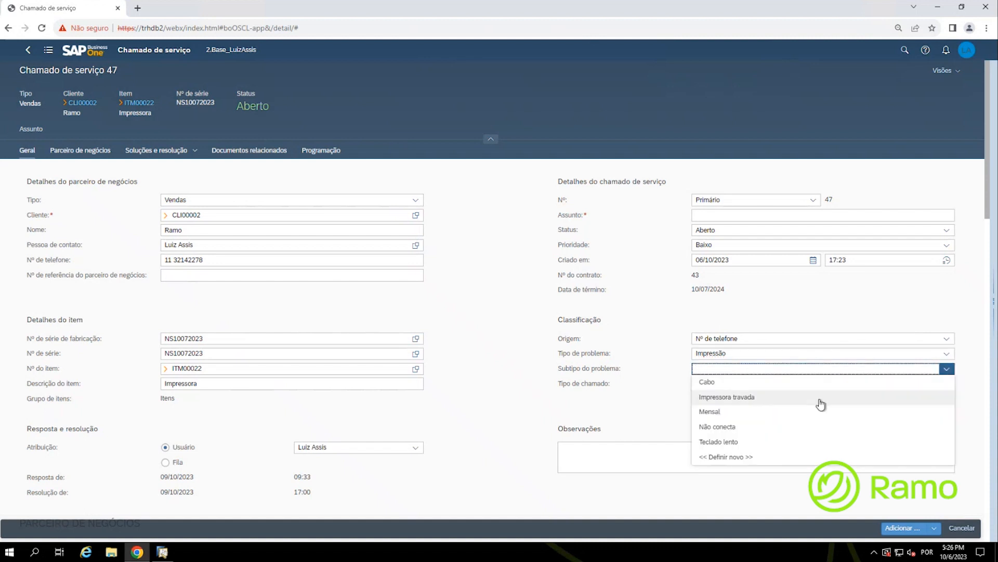
{"action": "left_click", "coordinate": [778, 399]}
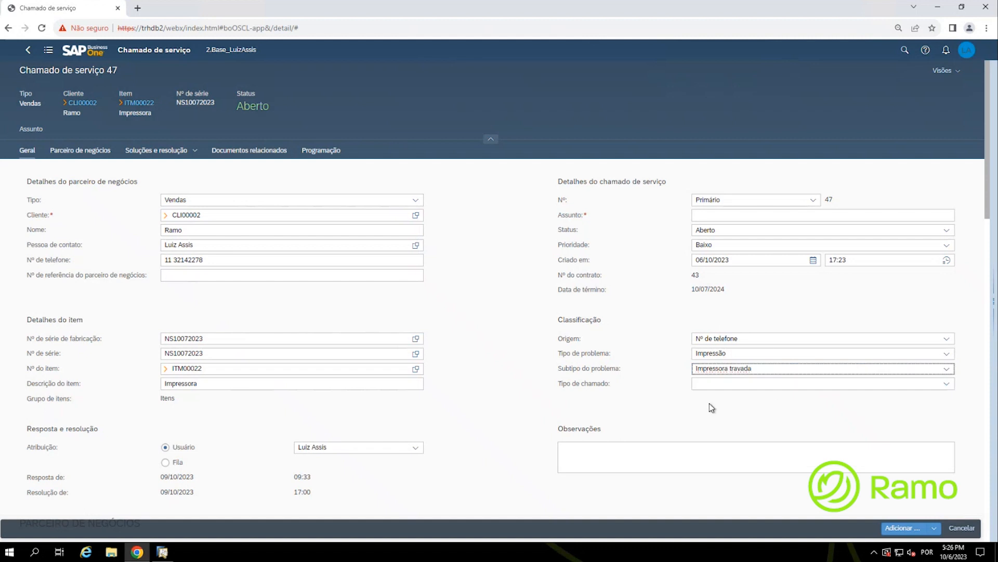
{"action": "left_click", "coordinate": [947, 383]}
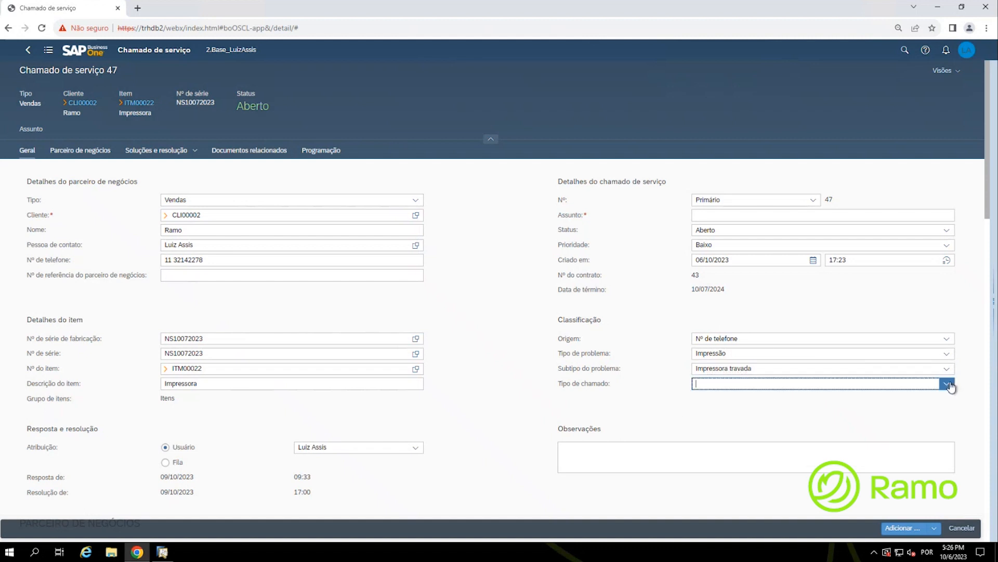
{"action": "left_click", "coordinate": [733, 428]}
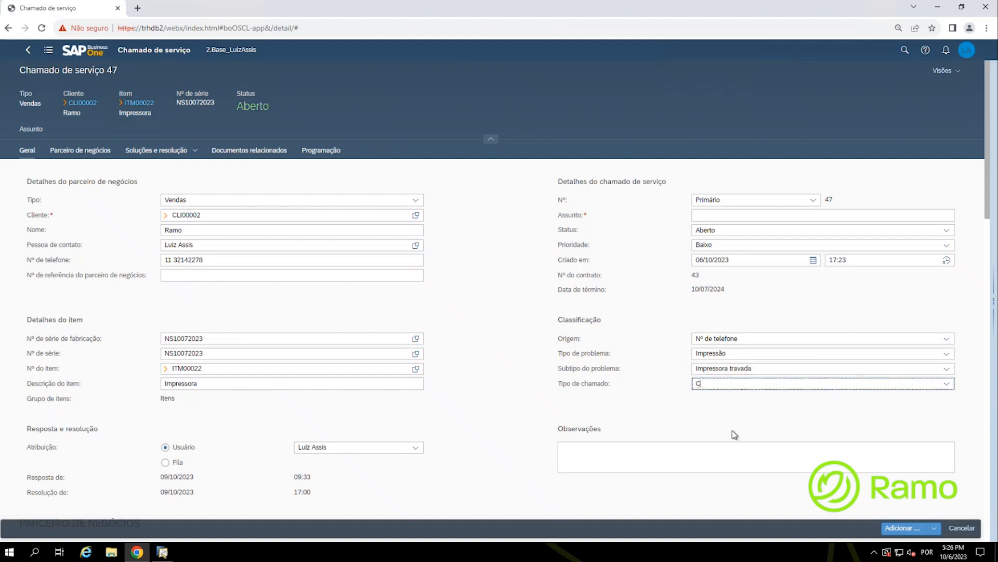
Step: Place the cursor in the Assunto subject field
{"action": "left_click", "coordinate": [610, 455]}
{"action": "left_click", "coordinate": [597, 455]}
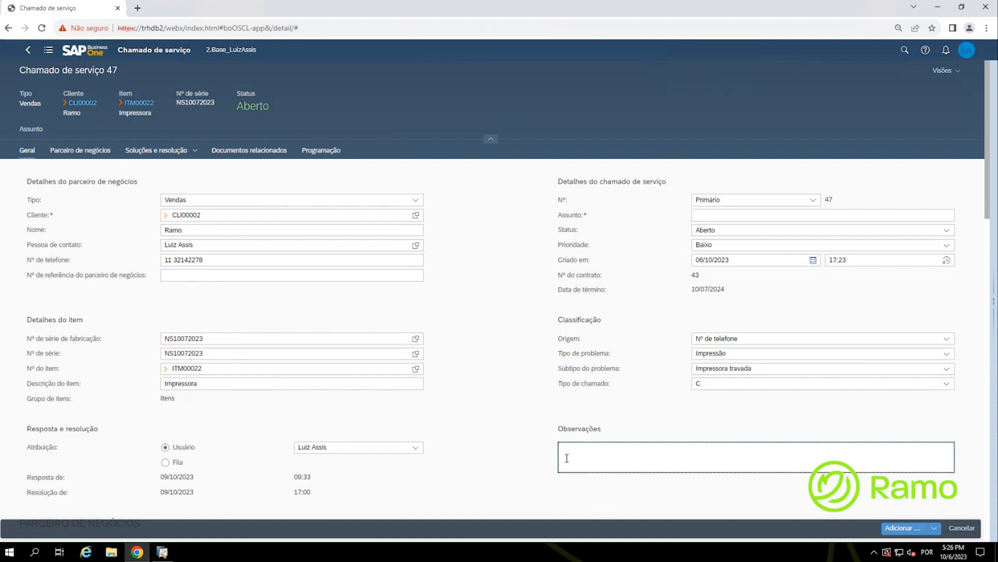
{"action": "left_click", "coordinate": [710, 217]}
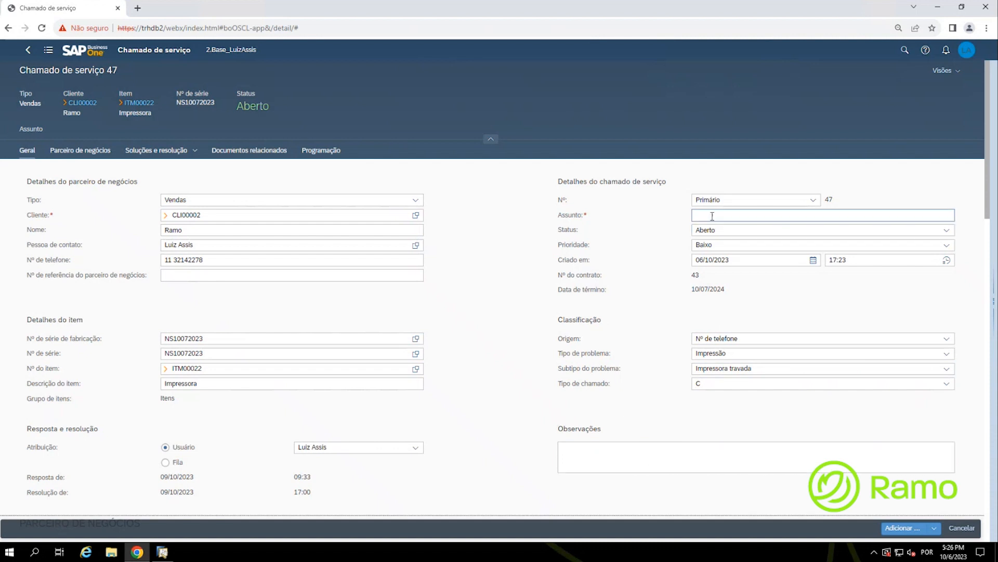
{"action": "left_click", "coordinate": [606, 214]}
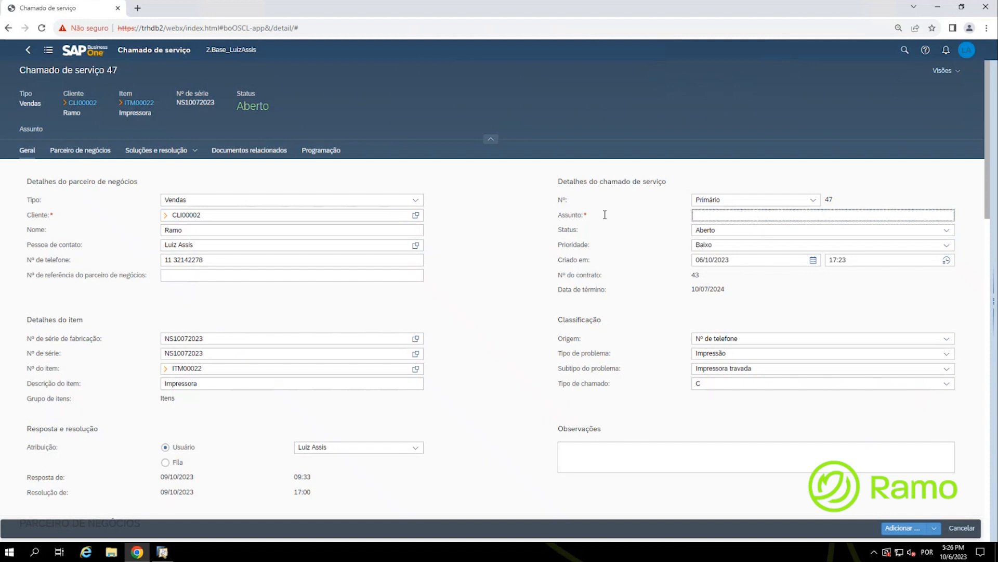
Step: Enter the subject 'Problema com a Impressora'
{"action": "type", "text": "Problema com a Impressora"}
{"action": "scroll", "coordinate": [493, 367], "scroll_direction": "down", "scroll_amount": 3}
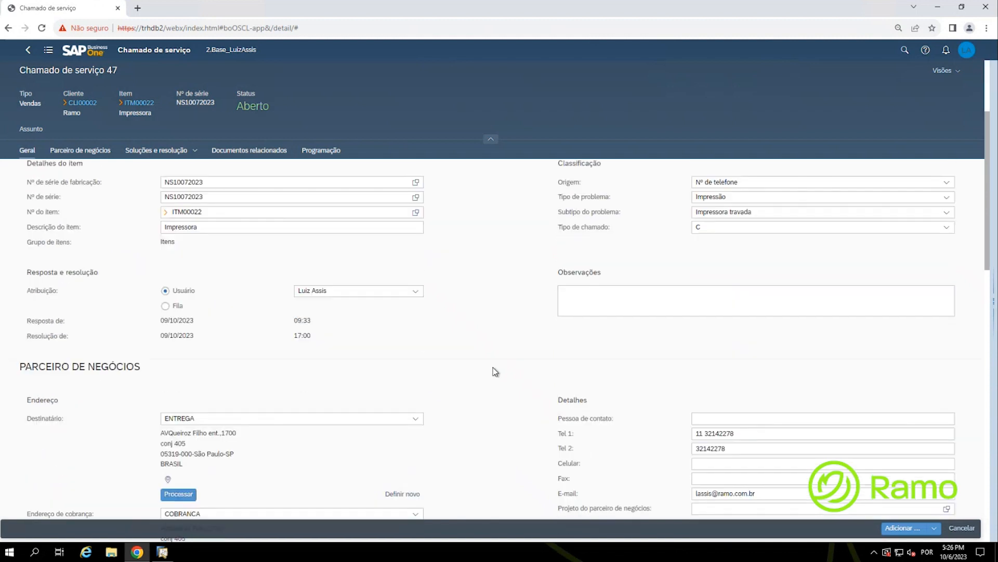
{"action": "scroll", "coordinate": [495, 371], "scroll_direction": "down", "scroll_amount": 5}
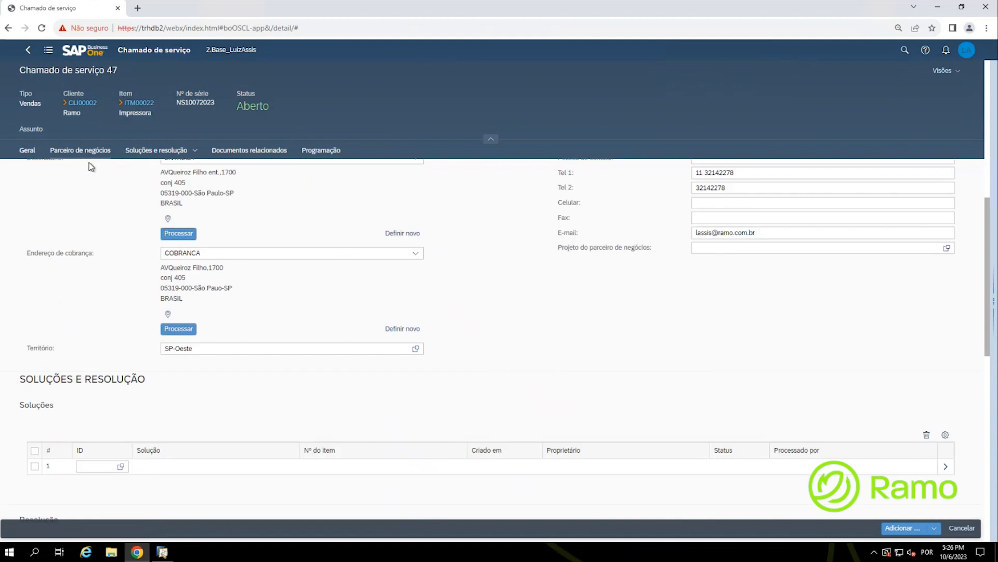
{"action": "key", "text": "ctrl"}
{"action": "scroll", "coordinate": [106, 304], "scroll_direction": "down", "scroll_amount": 2}
{"action": "scroll", "coordinate": [106, 305], "scroll_direction": "down", "scroll_amount": 2}
{"action": "scroll", "coordinate": [98, 276], "scroll_direction": "up", "scroll_amount": 1}
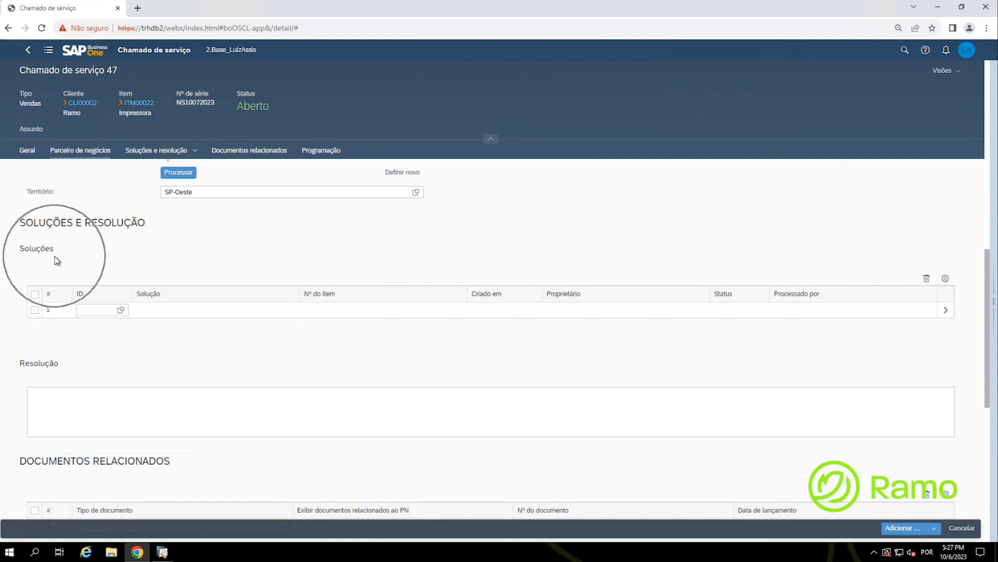
Step: Move past Resolução and Documentos Relacionados down to the empty Programação tickets table
{"action": "left_click", "coordinate": [111, 401]}
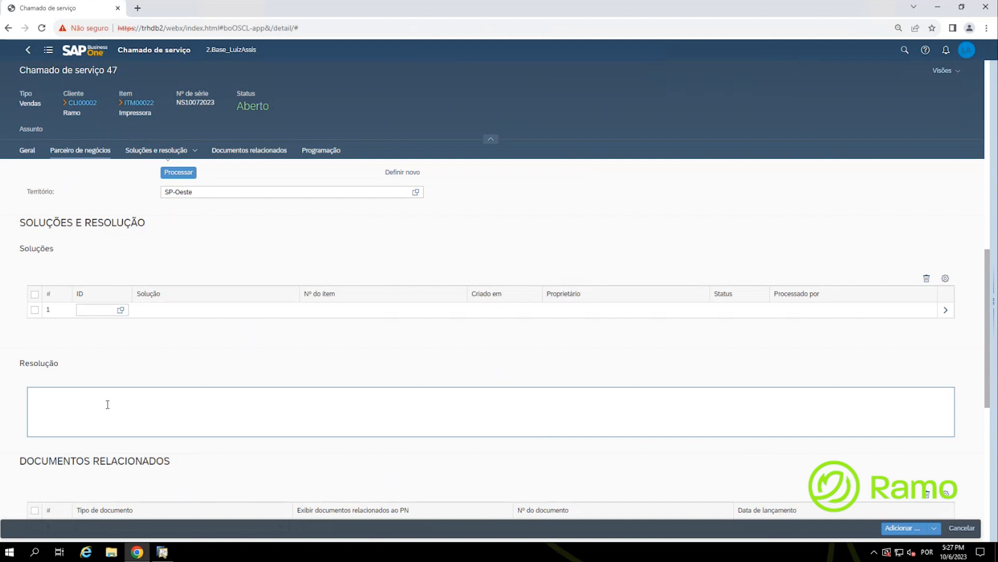
{"action": "left_click", "coordinate": [26, 379]}
{"action": "scroll", "coordinate": [27, 379], "scroll_direction": "down", "scroll_amount": 2}
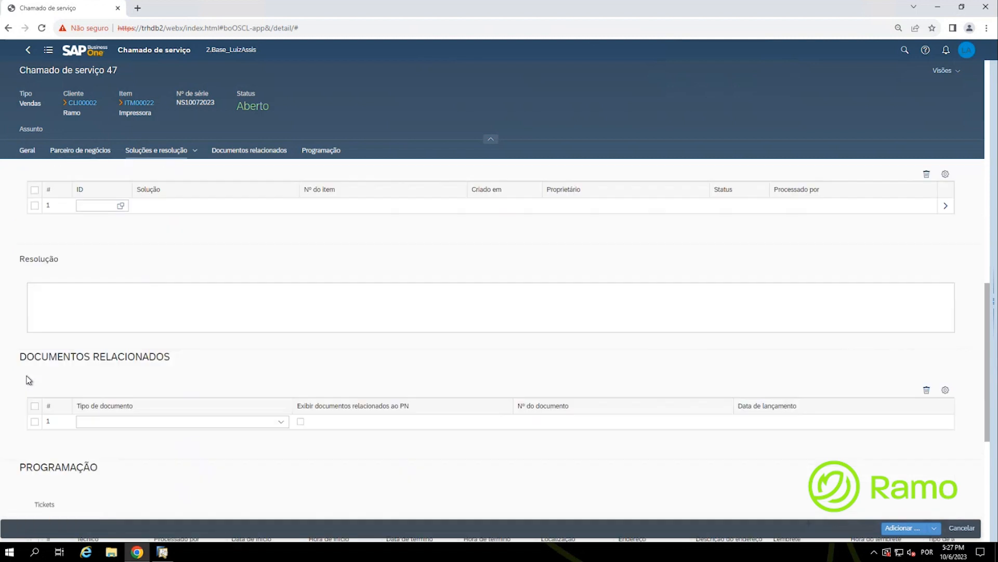
{"action": "scroll", "coordinate": [28, 380], "scroll_direction": "down", "scroll_amount": 1}
{"action": "scroll", "coordinate": [27, 380], "scroll_direction": "down", "scroll_amount": 1}
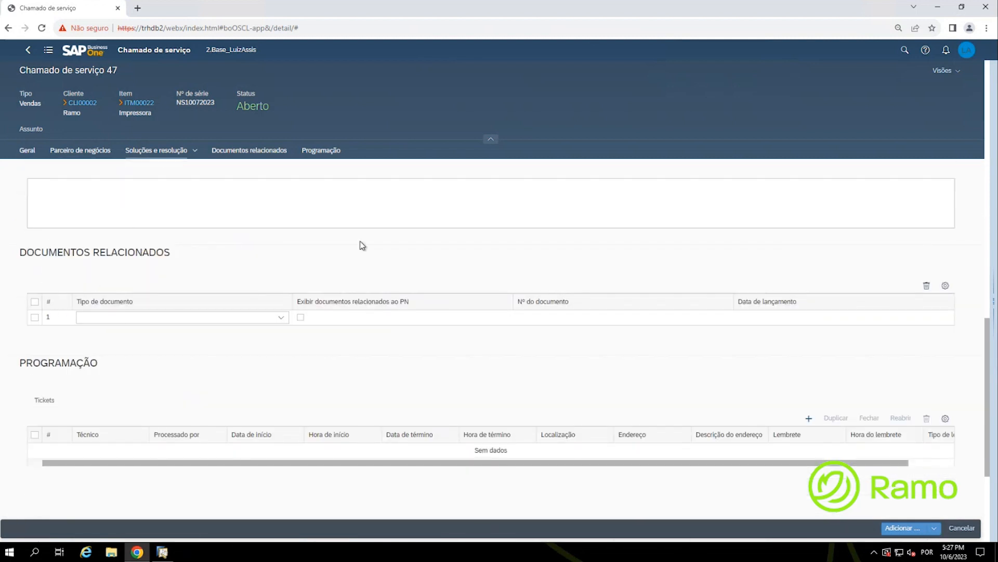
{"action": "left_click", "coordinate": [382, 373]}
{"action": "left_click", "coordinate": [382, 373]}
{"action": "scroll", "coordinate": [160, 357], "scroll_direction": "down", "scroll_amount": 2}
{"action": "left_click", "coordinate": [75, 272]}
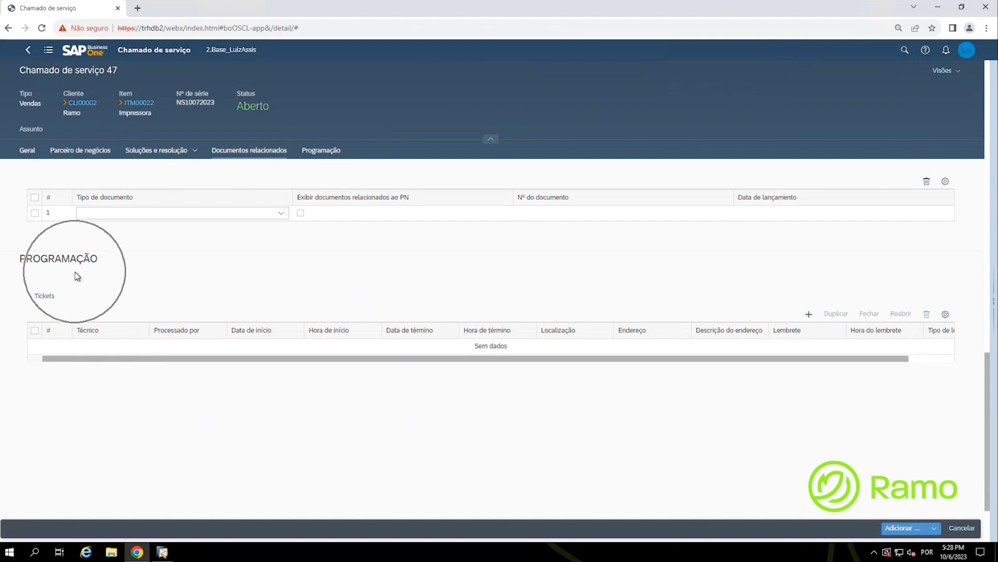
Step: Add a ticket row and assign the first employee from Colaboradores as technician
{"action": "left_click", "coordinate": [77, 276]}
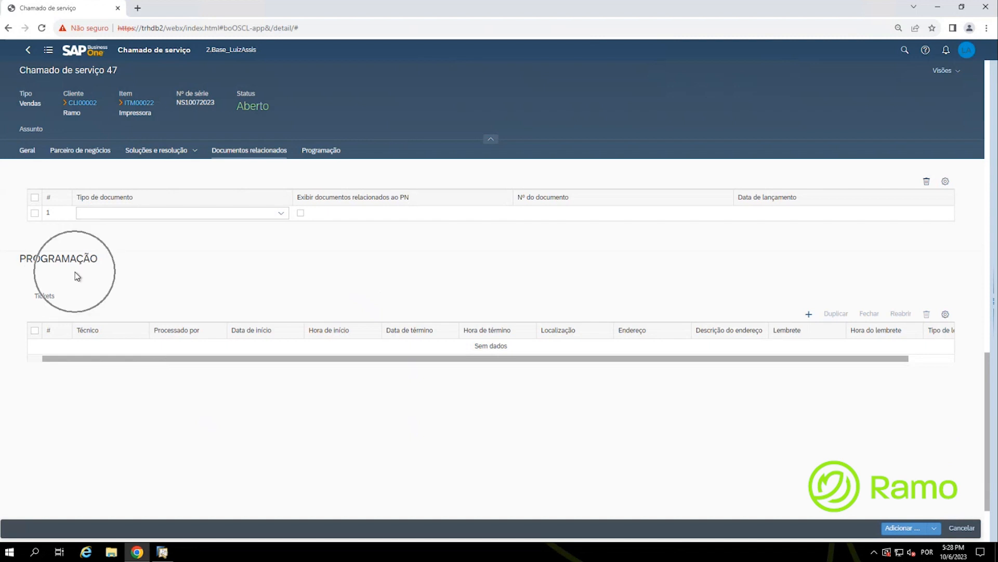
{"action": "left_click", "coordinate": [809, 314]}
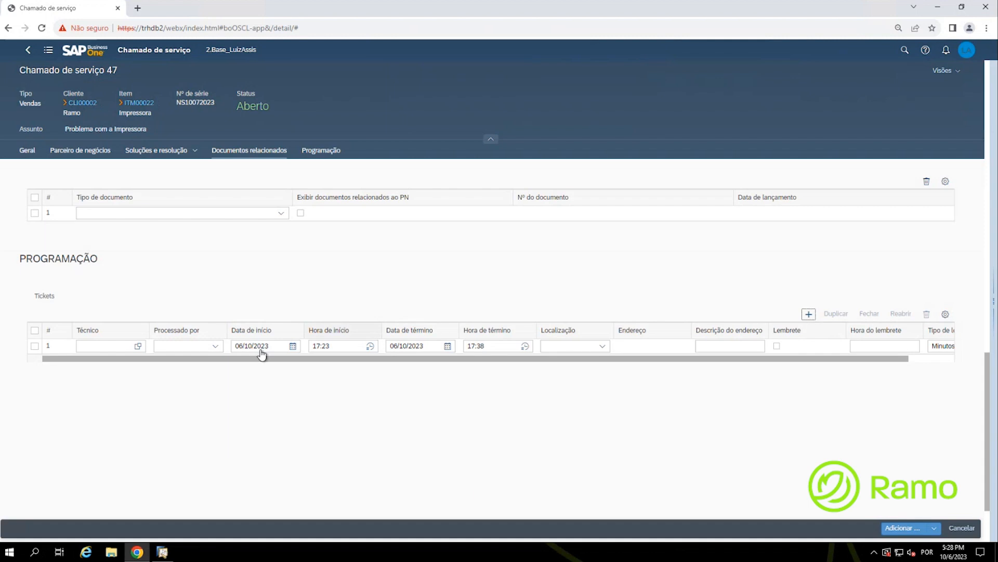
{"action": "left_click", "coordinate": [145, 348]}
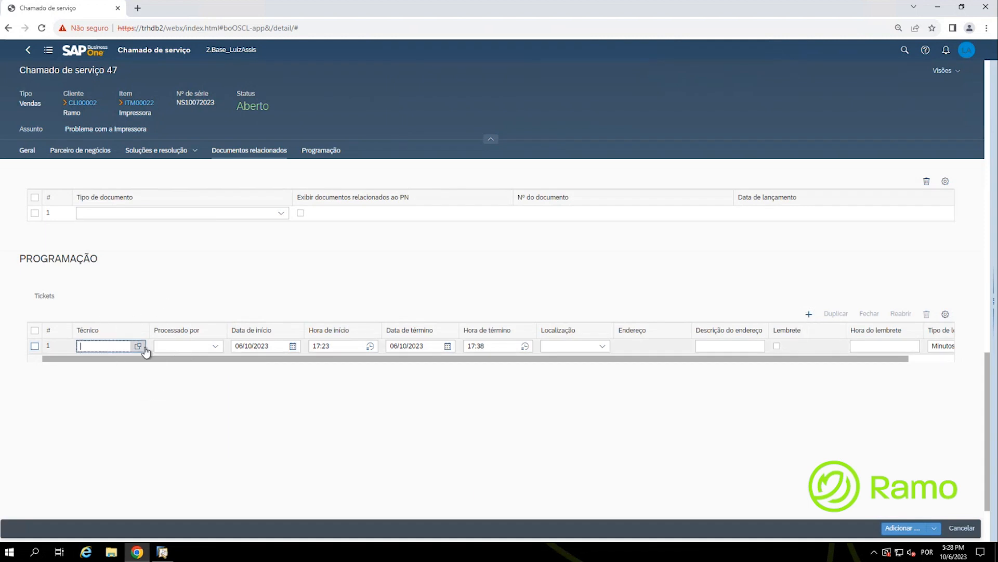
{"action": "left_click", "coordinate": [144, 347]}
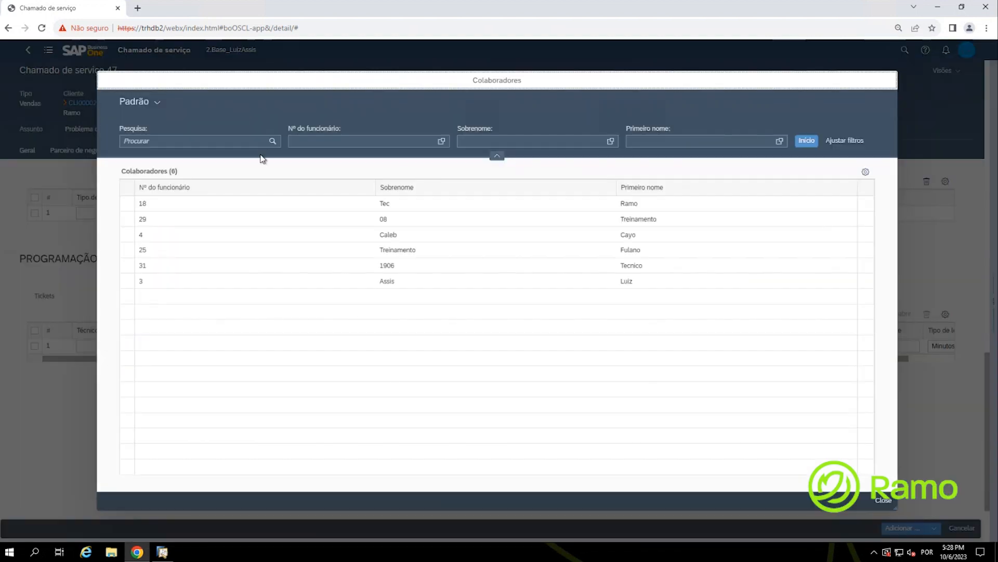
{"action": "left_click", "coordinate": [430, 207]}
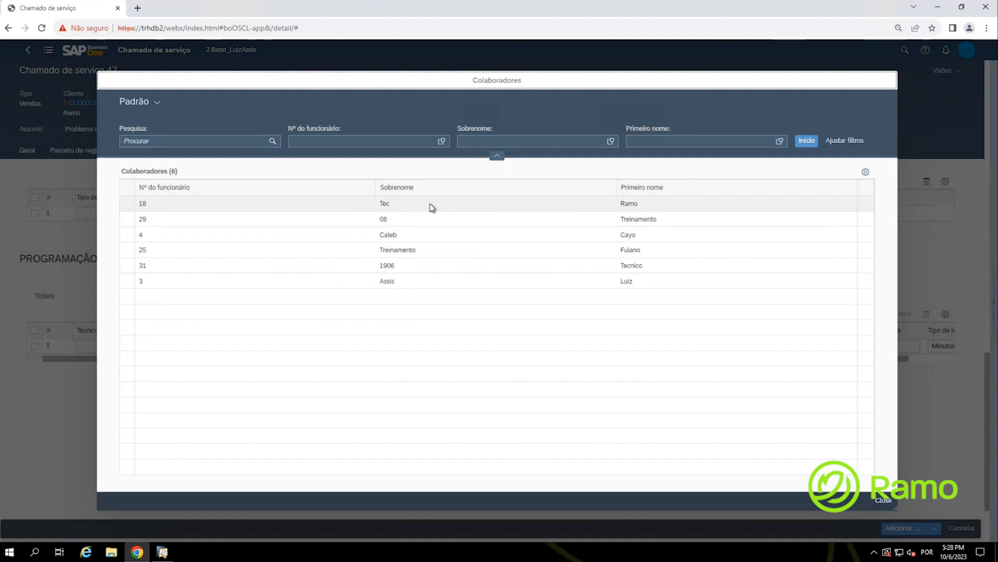
{"action": "left_click", "coordinate": [431, 207]}
{"action": "left_click", "coordinate": [430, 207]}
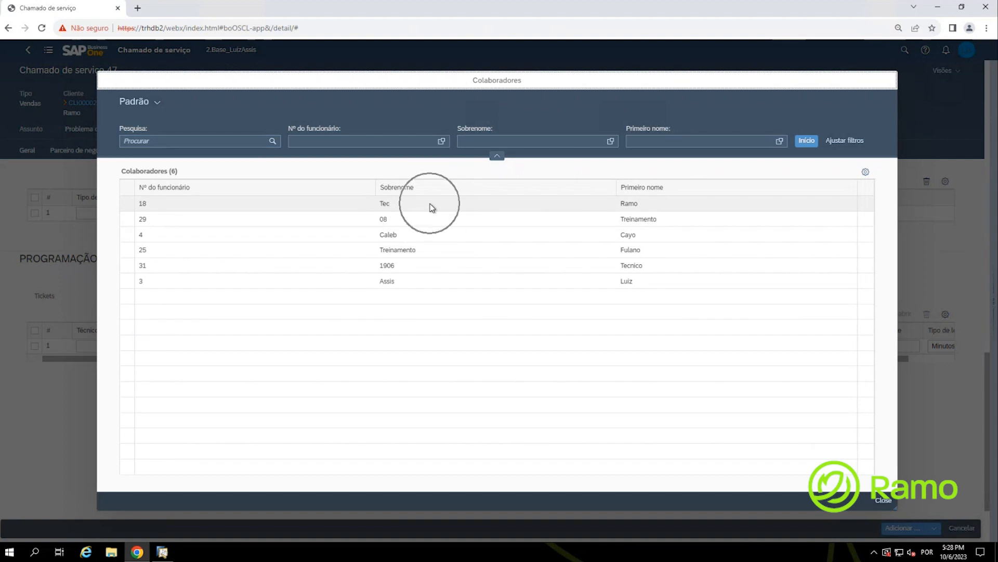
{"action": "left_click", "coordinate": [841, 150]}
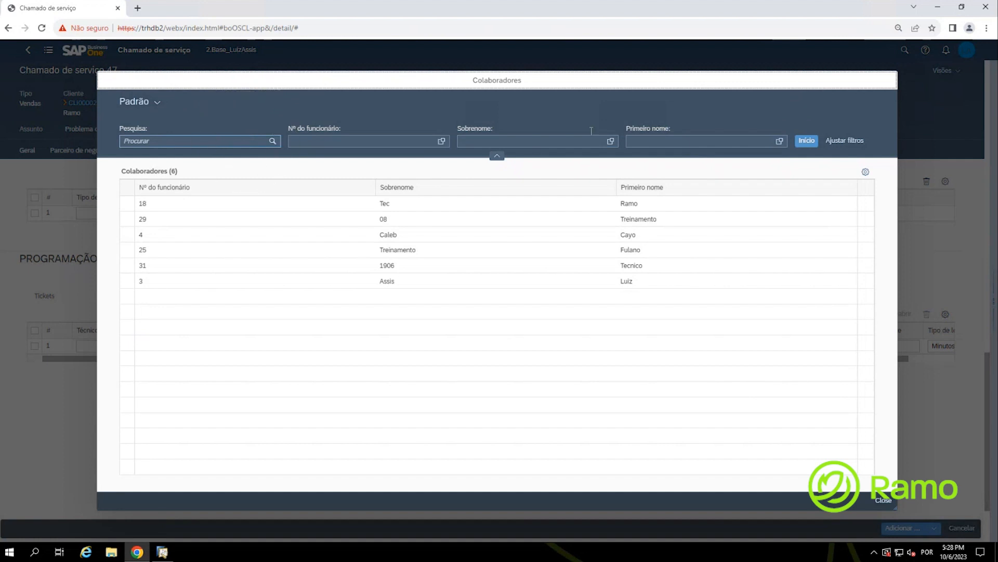
{"action": "left_click", "coordinate": [814, 148]}
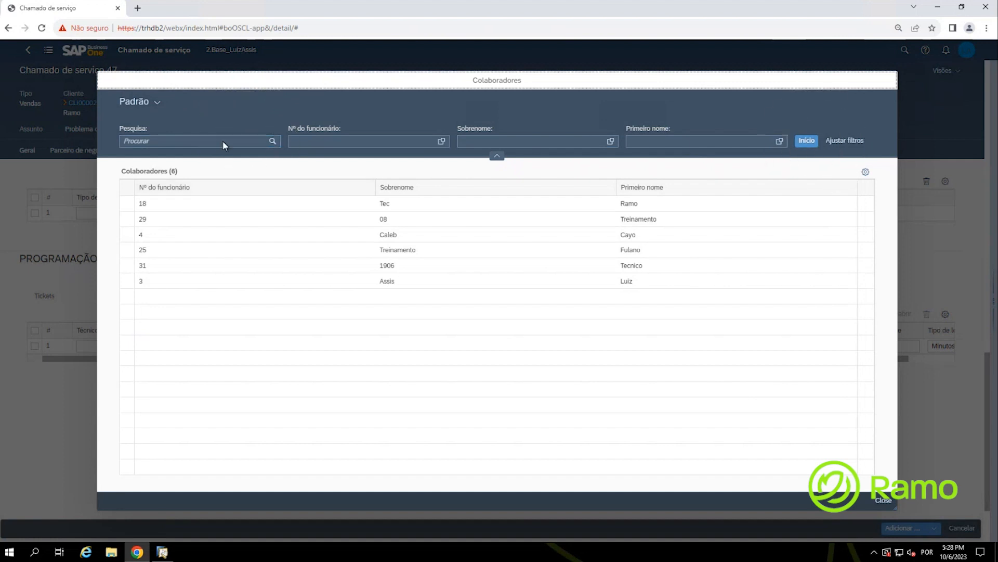
{"action": "left_click", "coordinate": [215, 203]}
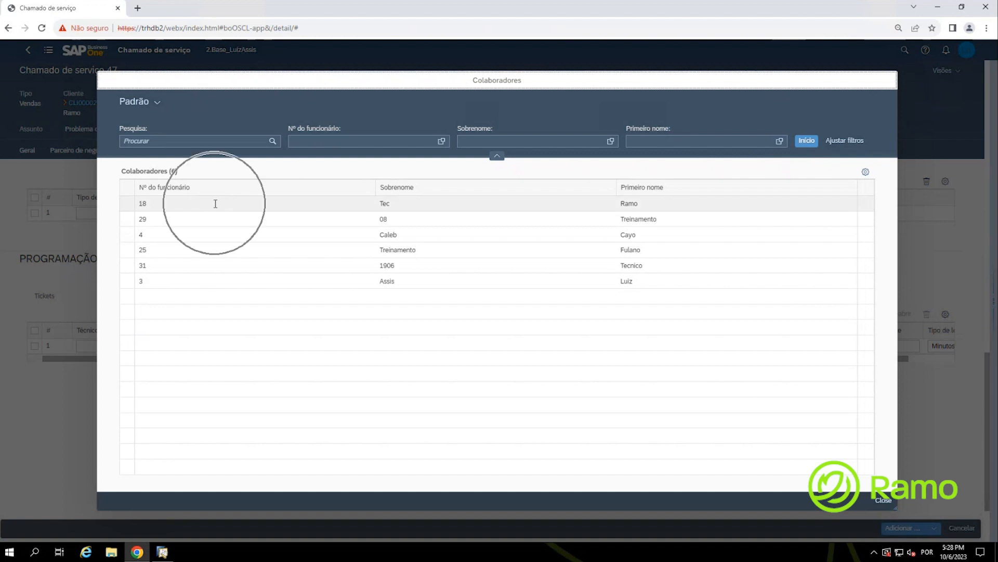
{"action": "left_click", "coordinate": [215, 203]}
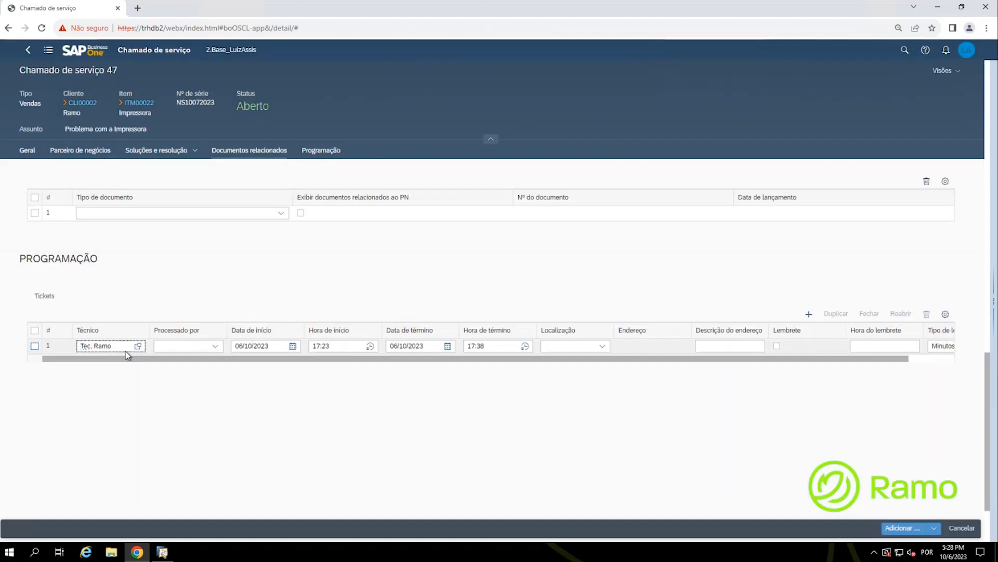
{"action": "left_click", "coordinate": [125, 350]}
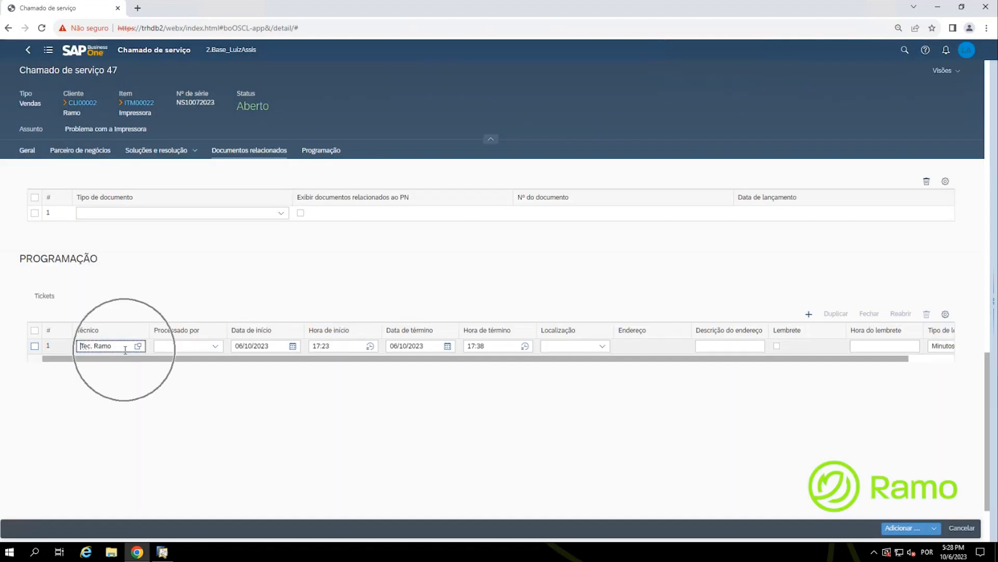
Step: Delete that ticket and add a fresh one for 06/10/2023, 17:23–17:38
{"action": "key", "text": "ctrl"}
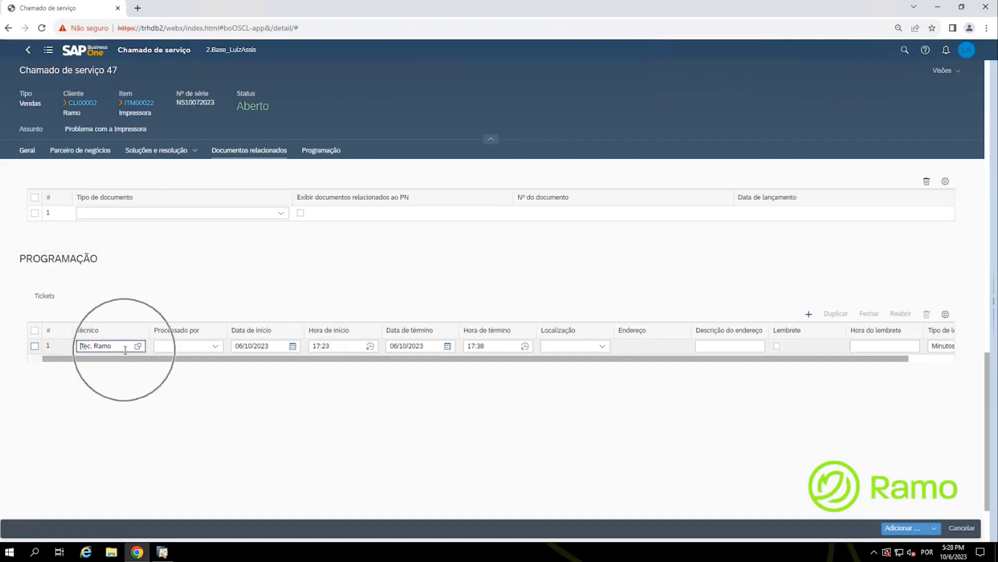
{"action": "left_click", "coordinate": [38, 345]}
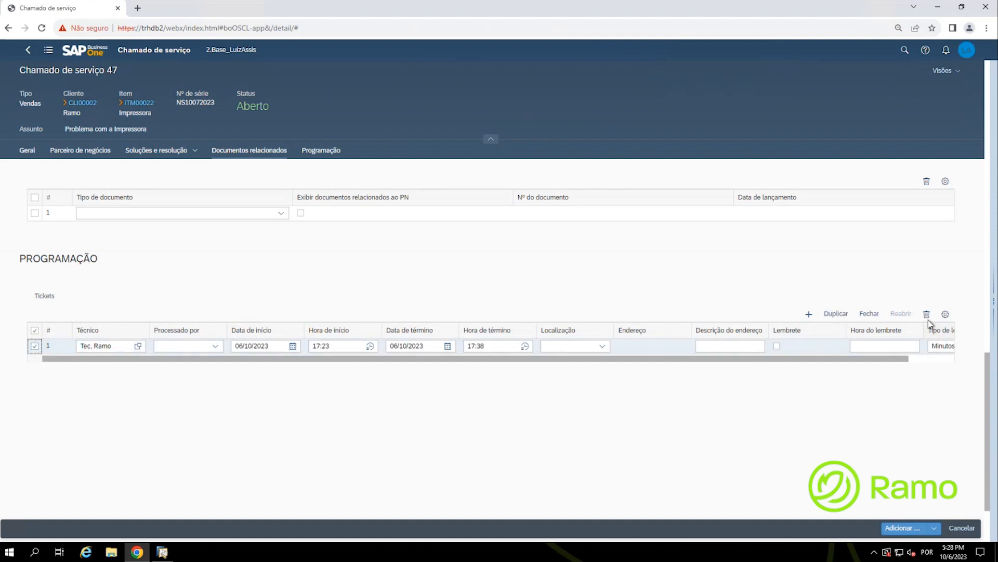
{"action": "key", "text": "ctrl"}
{"action": "key", "text": "ctrl"}
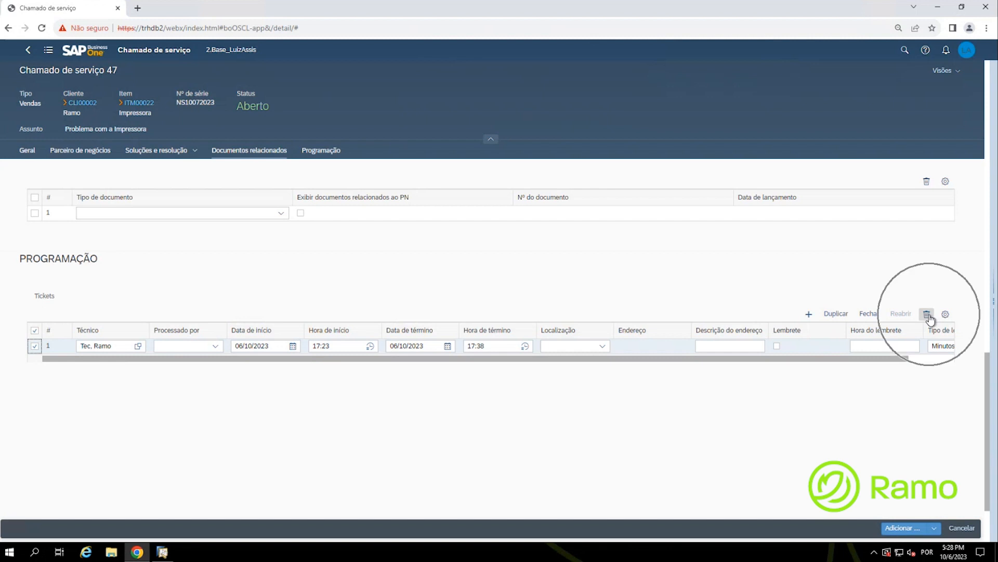
{"action": "left_click", "coordinate": [928, 316]}
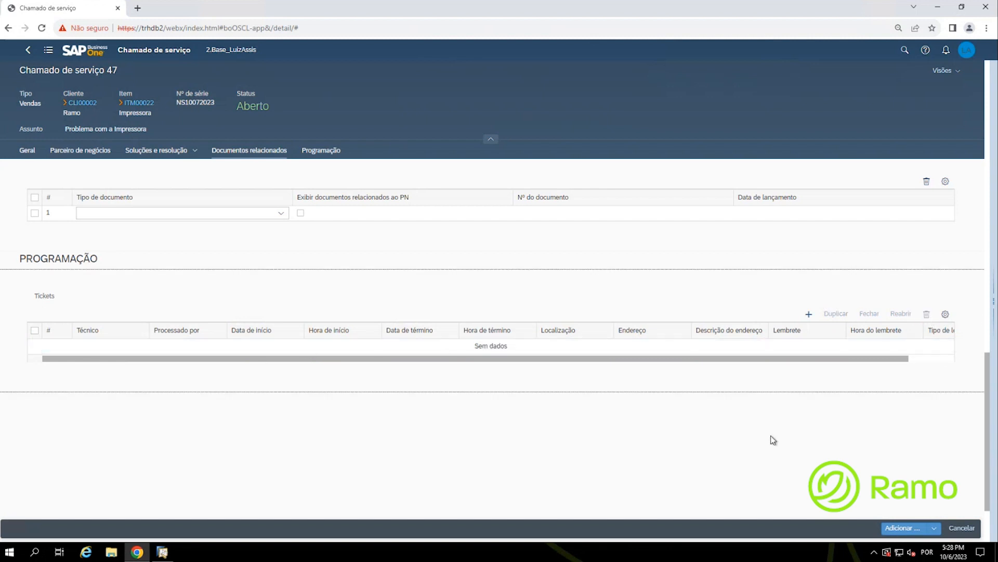
{"action": "left_click", "coordinate": [809, 314]}
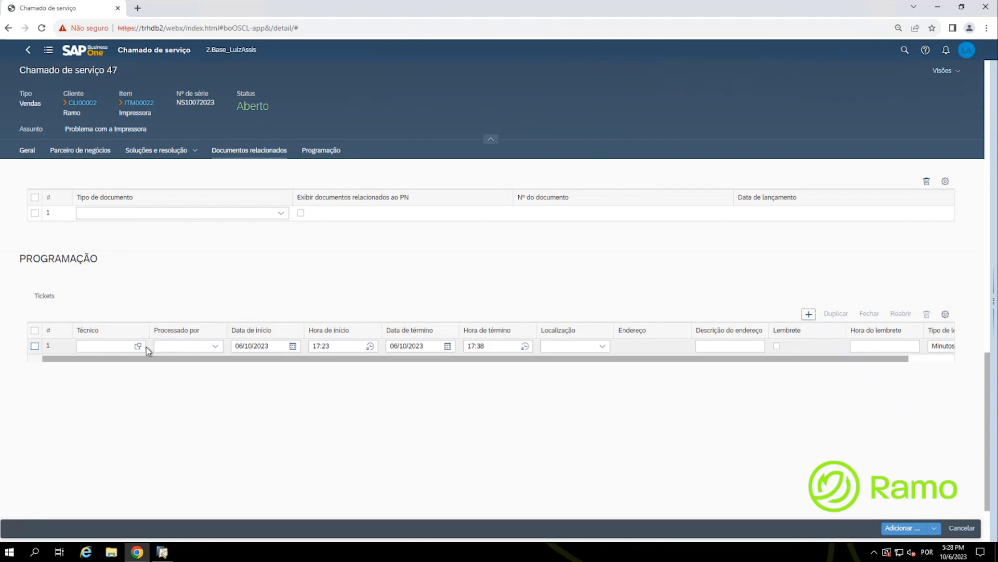
Step: Give the ticket technician Tec. Ramo, date 09/10/2023 and start time 11:00
{"action": "left_click", "coordinate": [137, 345]}
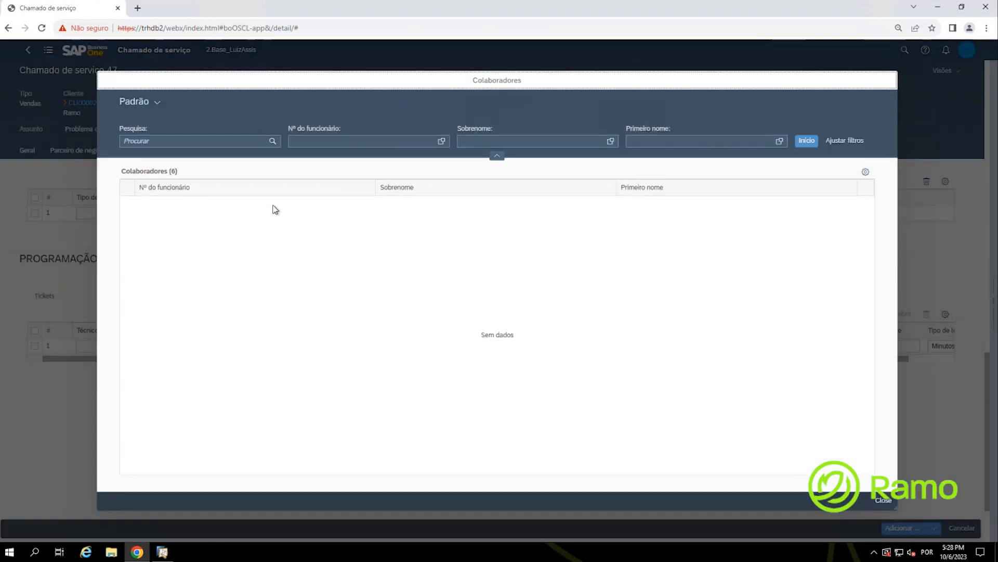
{"action": "left_click", "coordinate": [432, 210]}
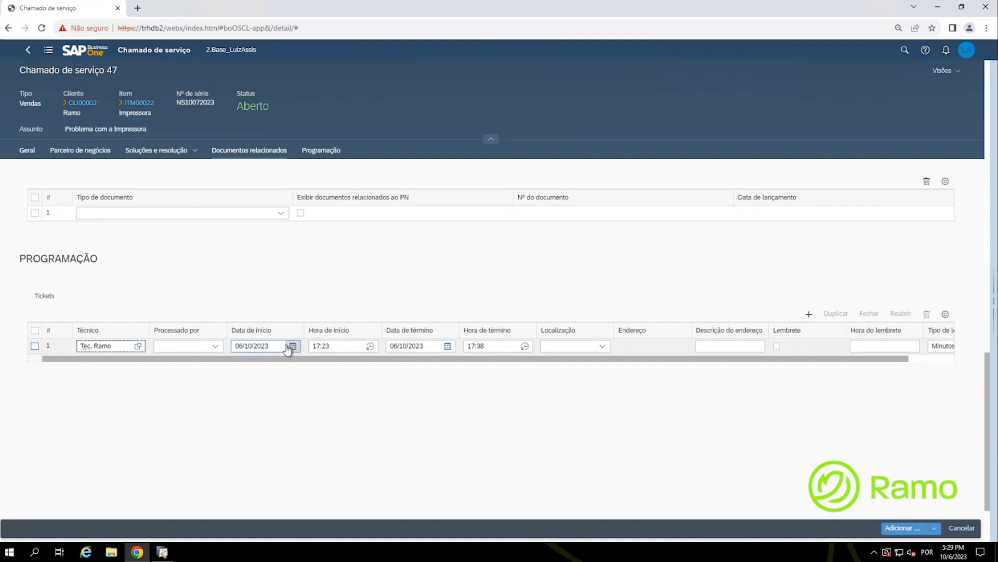
{"action": "left_click", "coordinate": [292, 347]}
{"action": "left_click", "coordinate": [272, 408]}
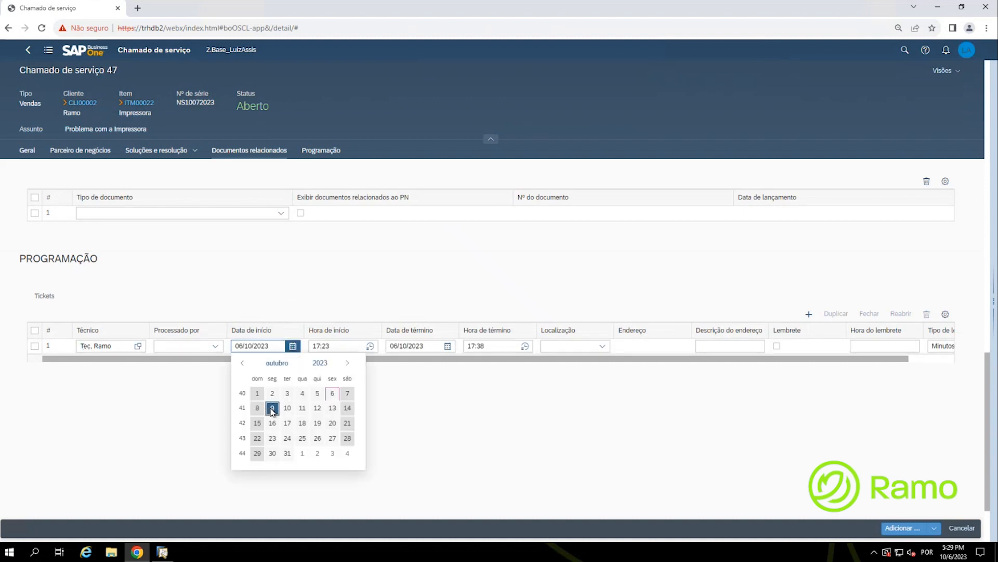
{"action": "left_click", "coordinate": [370, 347]}
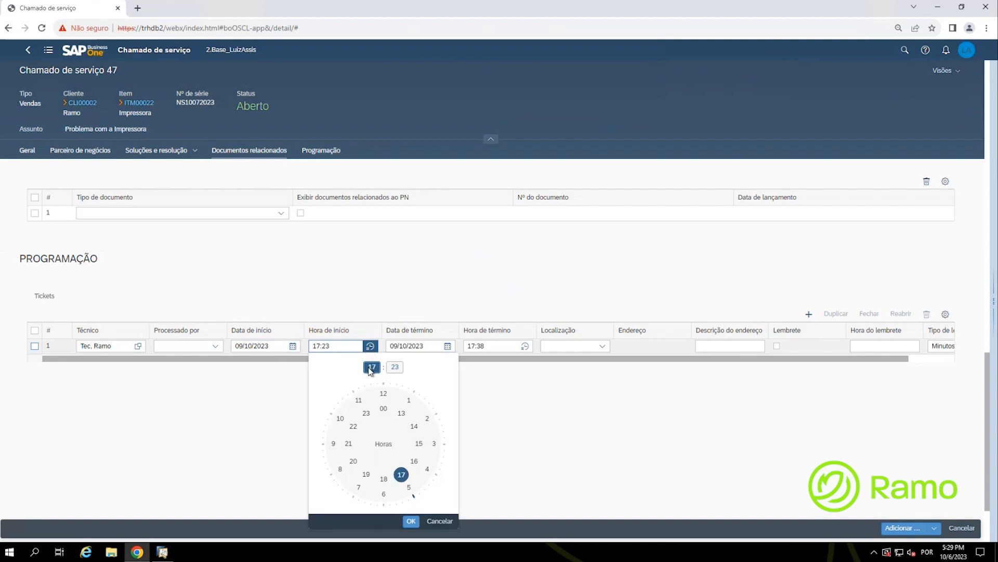
{"action": "left_click", "coordinate": [358, 401]}
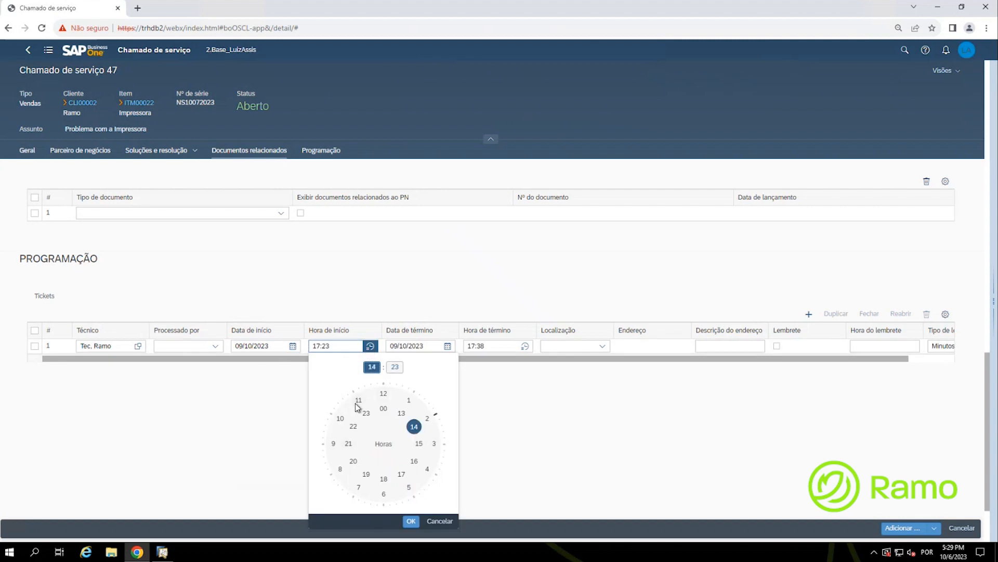
{"action": "left_click", "coordinate": [333, 347]}
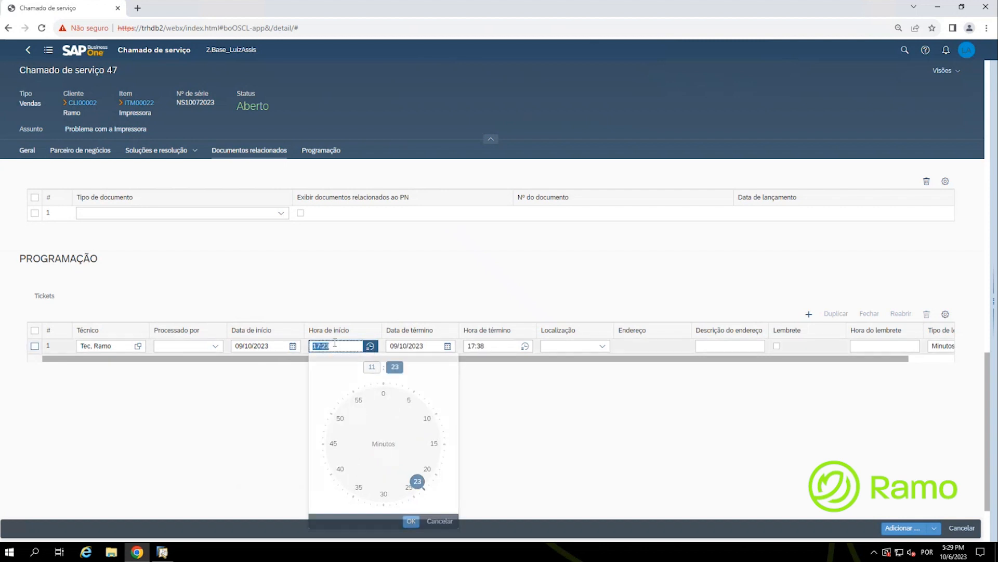
{"action": "type", "text": "11"}
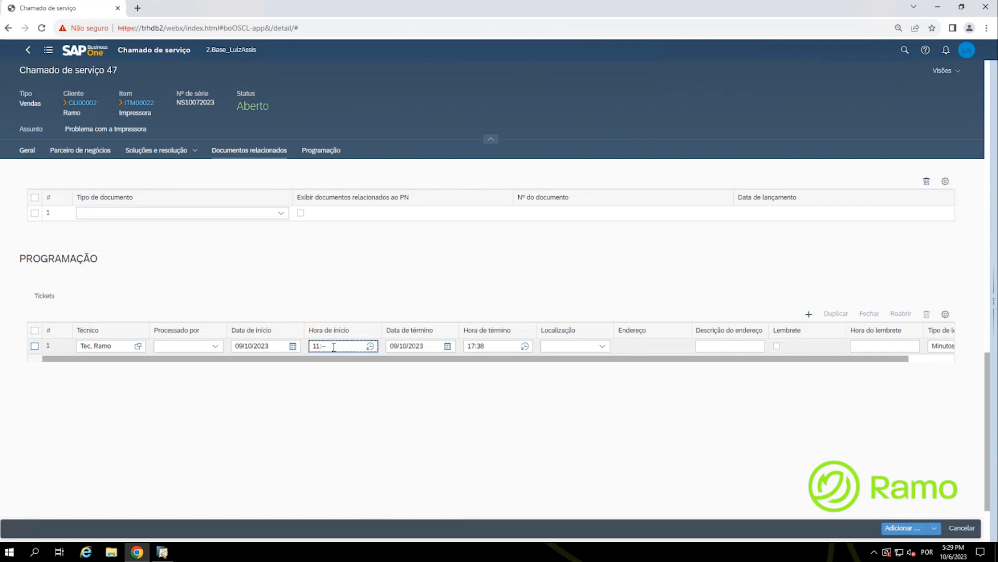
{"action": "type", "text": ":00"}
{"action": "left_click", "coordinate": [605, 351]}
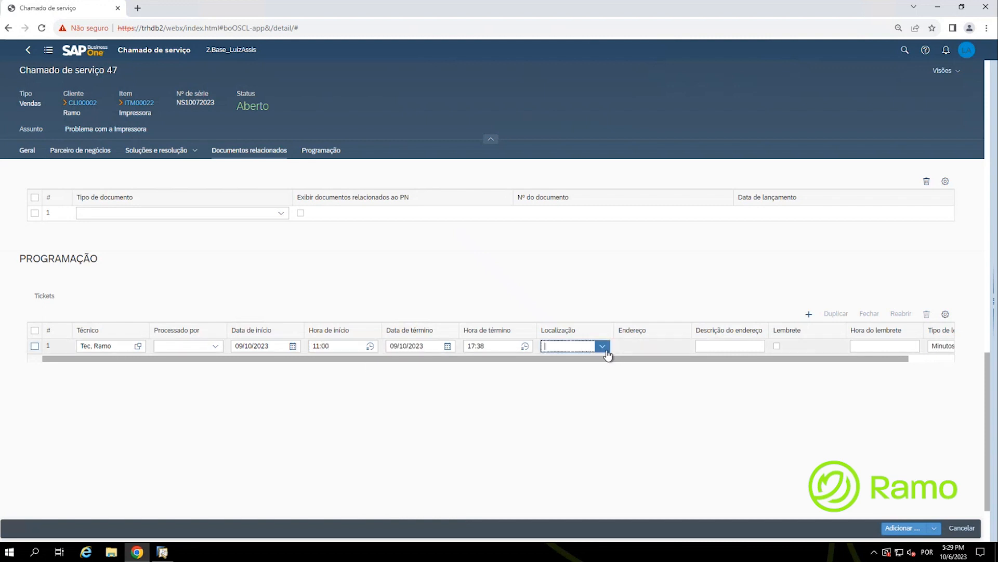
Step: Set the ticket location to the business partner address COBRANCA
{"action": "left_click", "coordinate": [605, 351]}
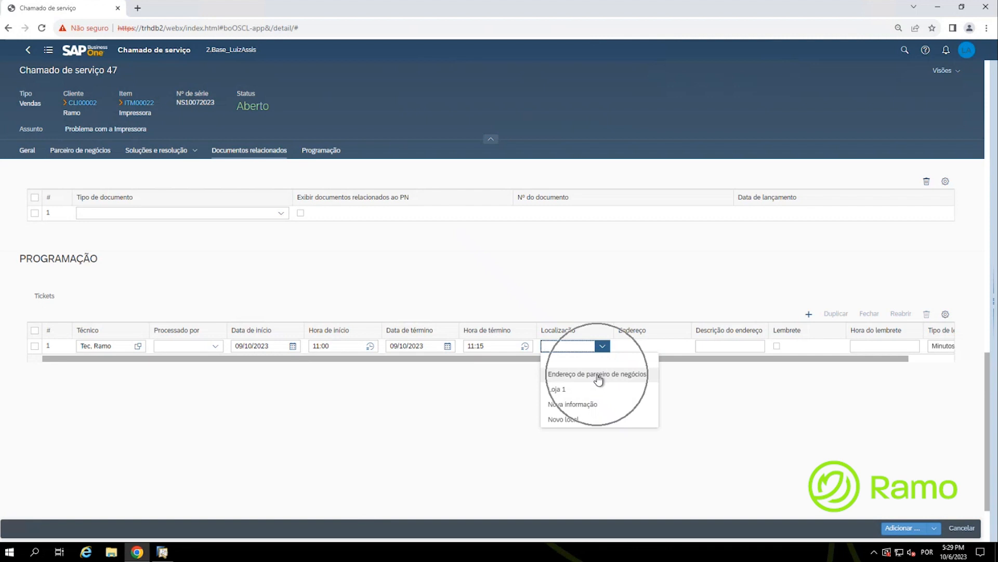
{"action": "left_click", "coordinate": [598, 375]}
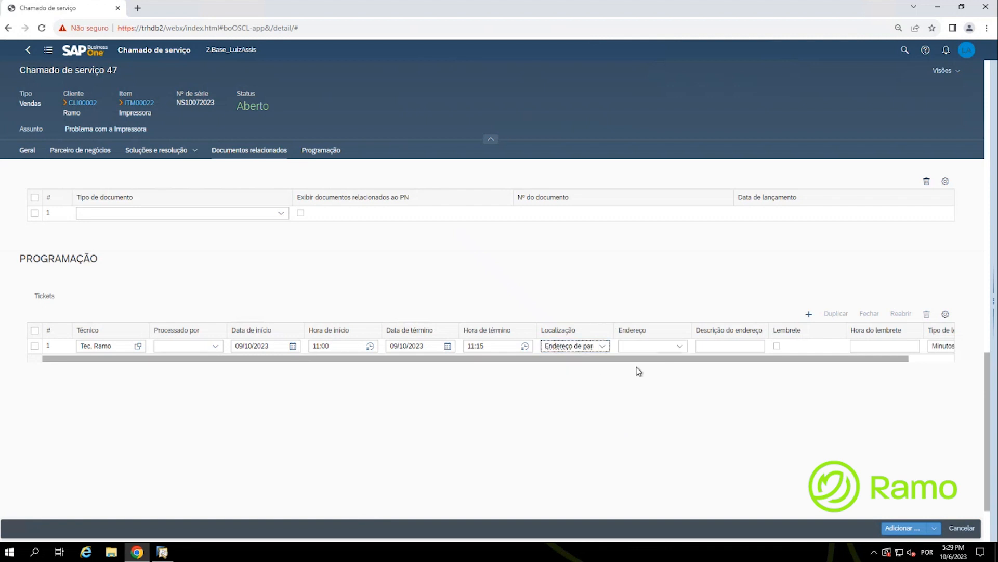
{"action": "left_click", "coordinate": [679, 346]}
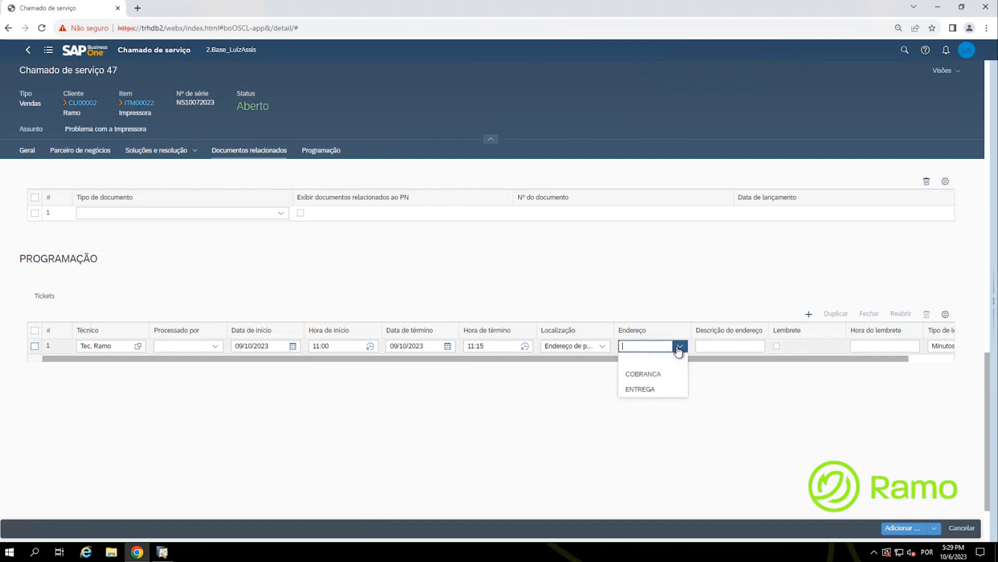
{"action": "left_click", "coordinate": [654, 379]}
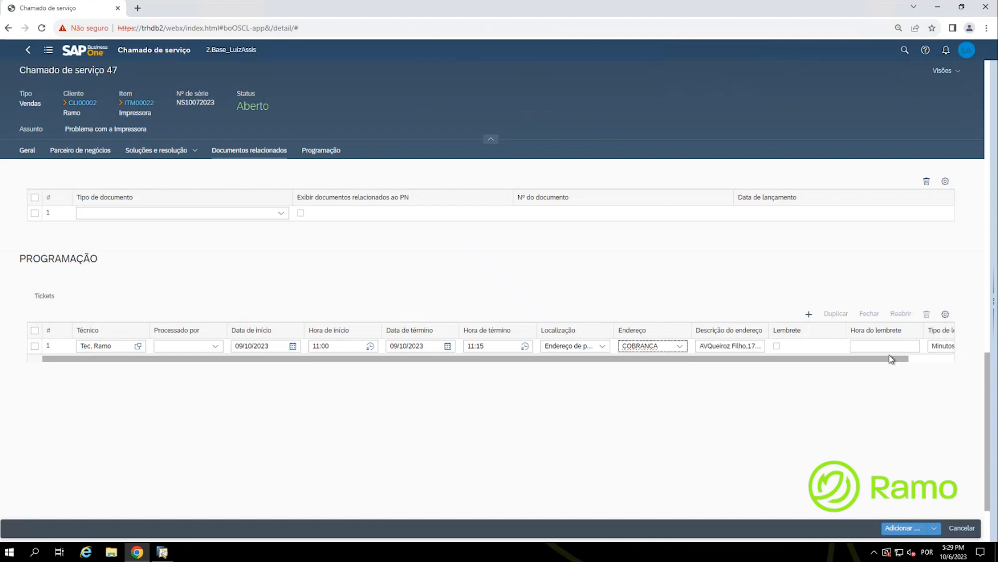
{"action": "left_click", "coordinate": [946, 315]}
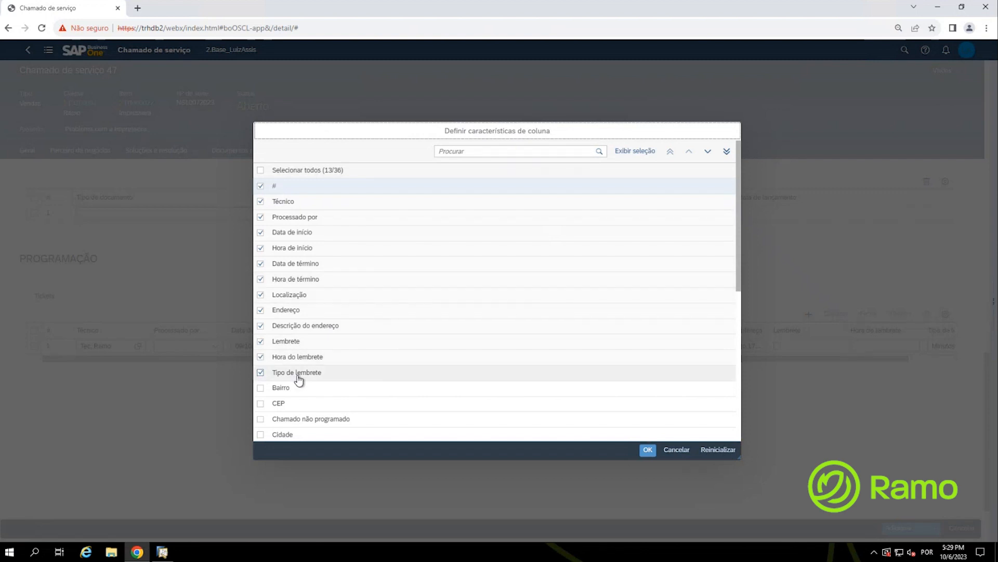
Step: Hide the Tipo de lembrete, Hora do lembrete and Lembrete columns, leaving CEP hidden
{"action": "left_click", "coordinate": [260, 373]}
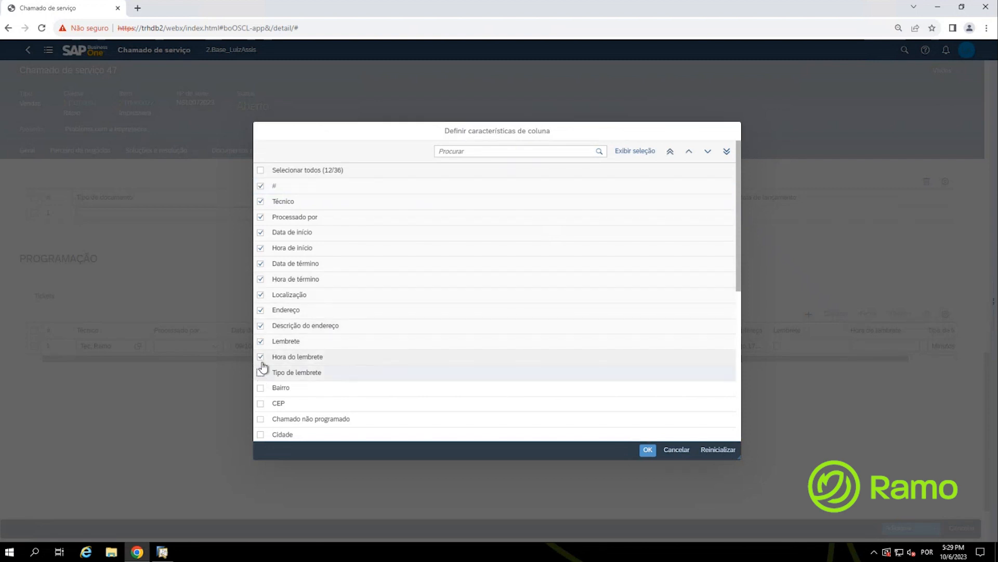
{"action": "left_click", "coordinate": [260, 357]}
{"action": "left_click", "coordinate": [260, 341]}
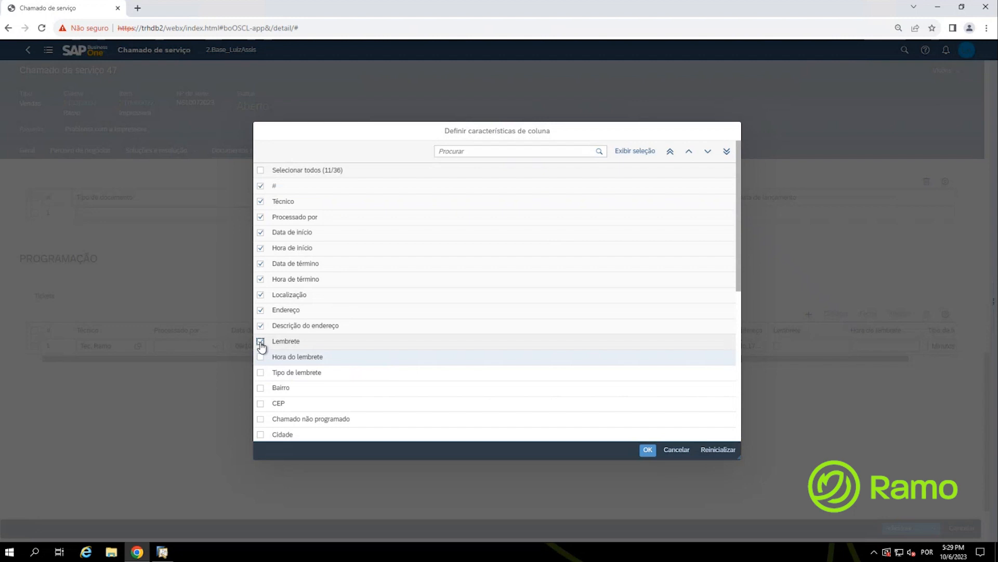
{"action": "left_click", "coordinate": [262, 402]}
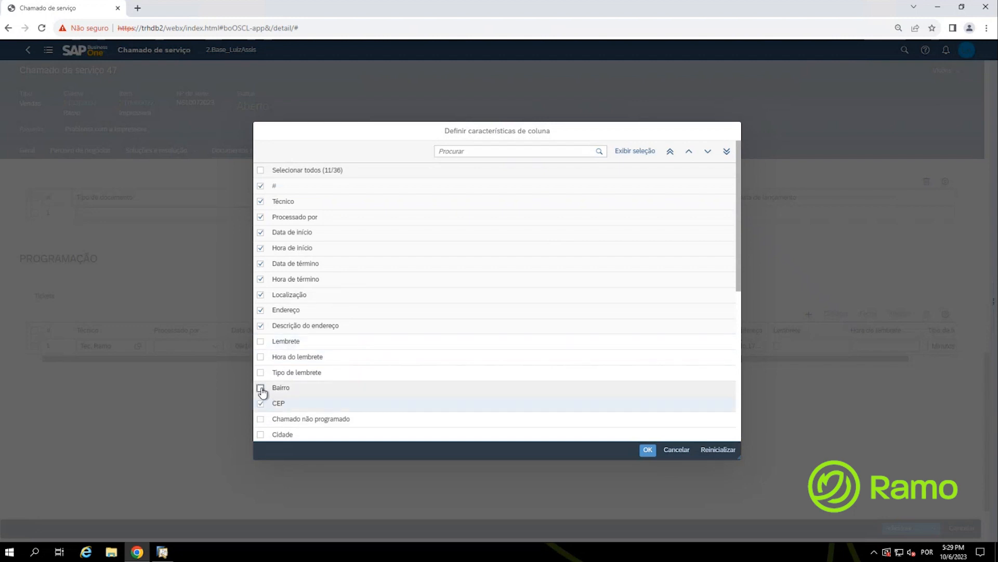
{"action": "left_click", "coordinate": [261, 403]}
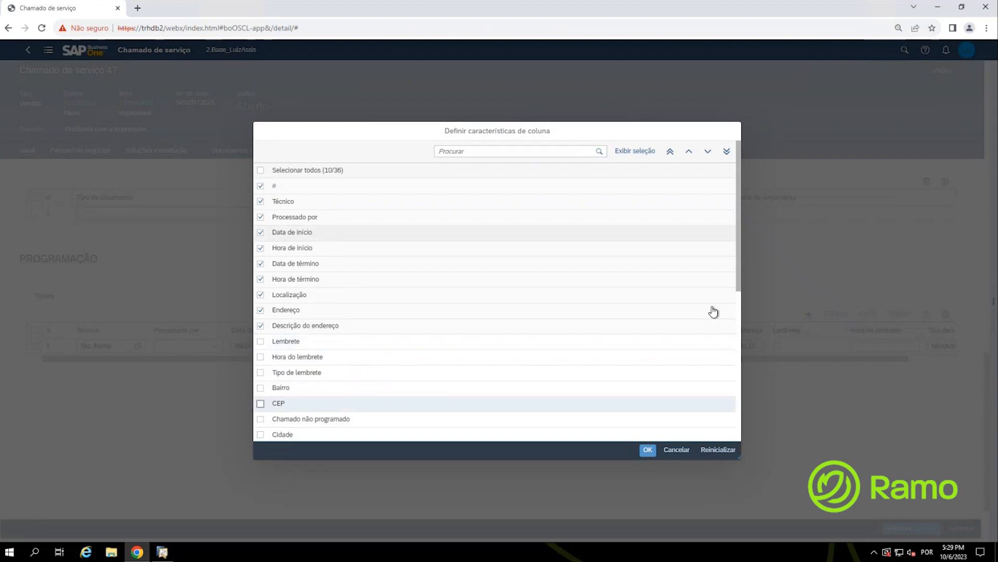
{"action": "left_click", "coordinate": [648, 450]}
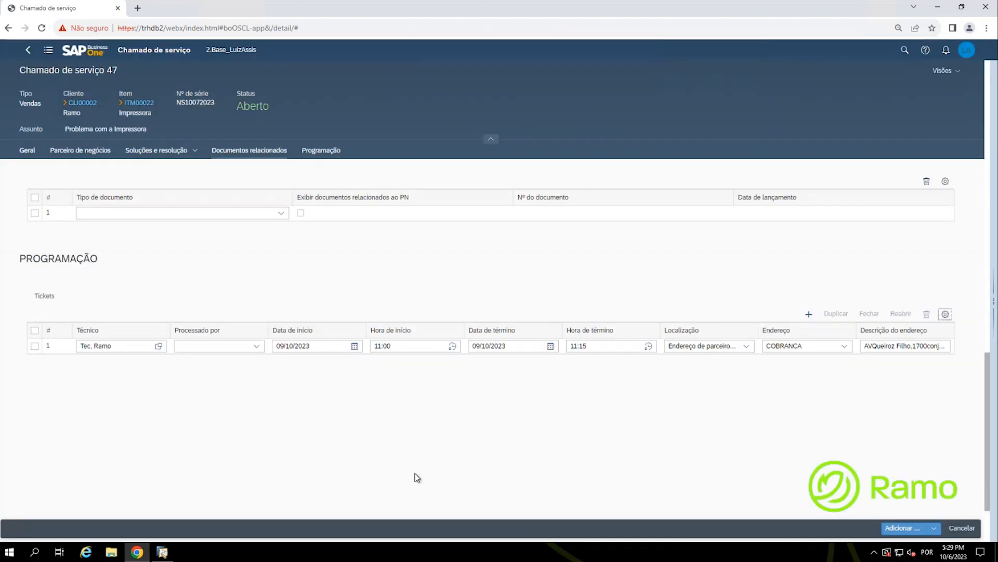
Step: Save new service call 47, then reopen it from the Chamados de serviço list
{"action": "left_click", "coordinate": [898, 528]}
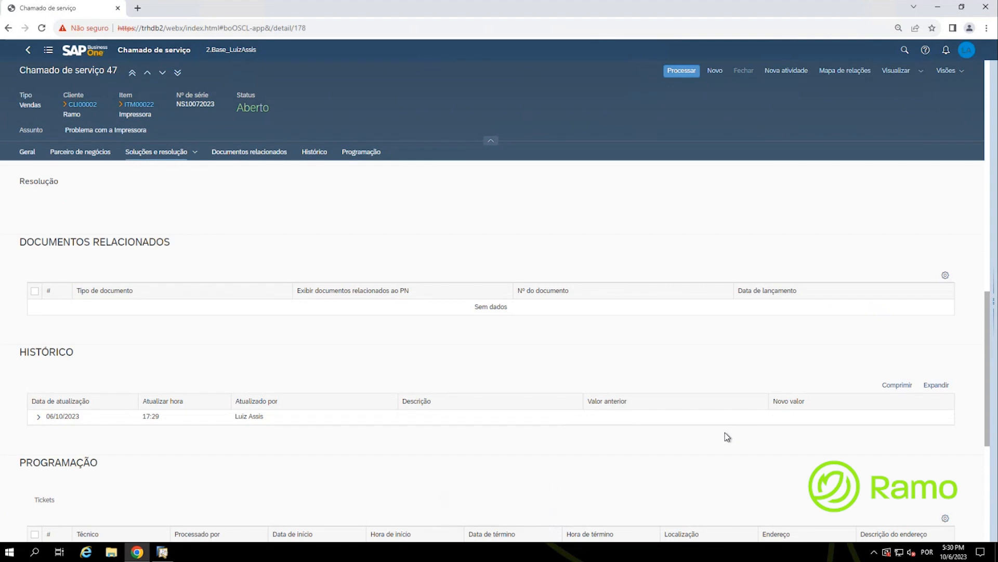
{"action": "left_click", "coordinate": [94, 54]}
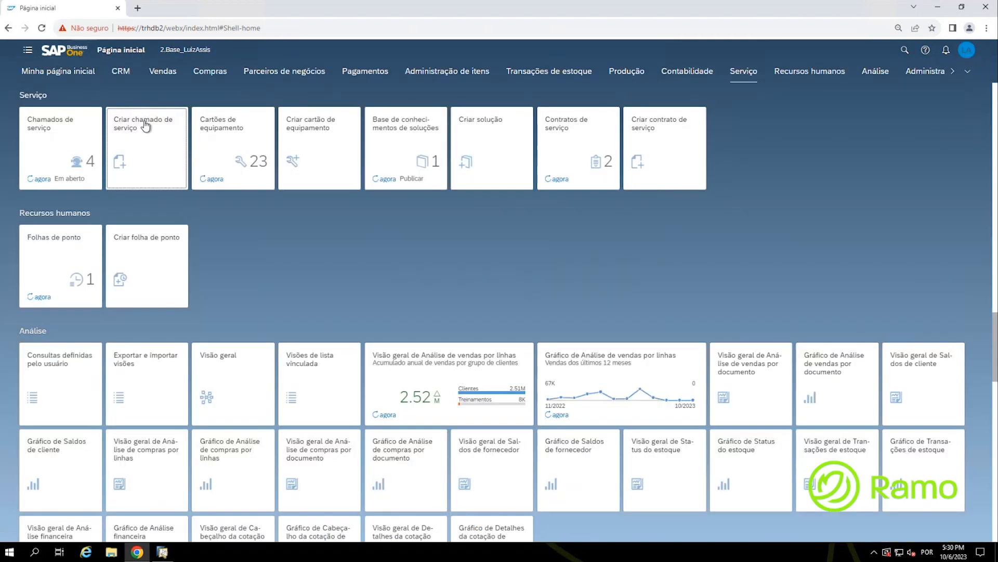
{"action": "left_click", "coordinate": [44, 149]}
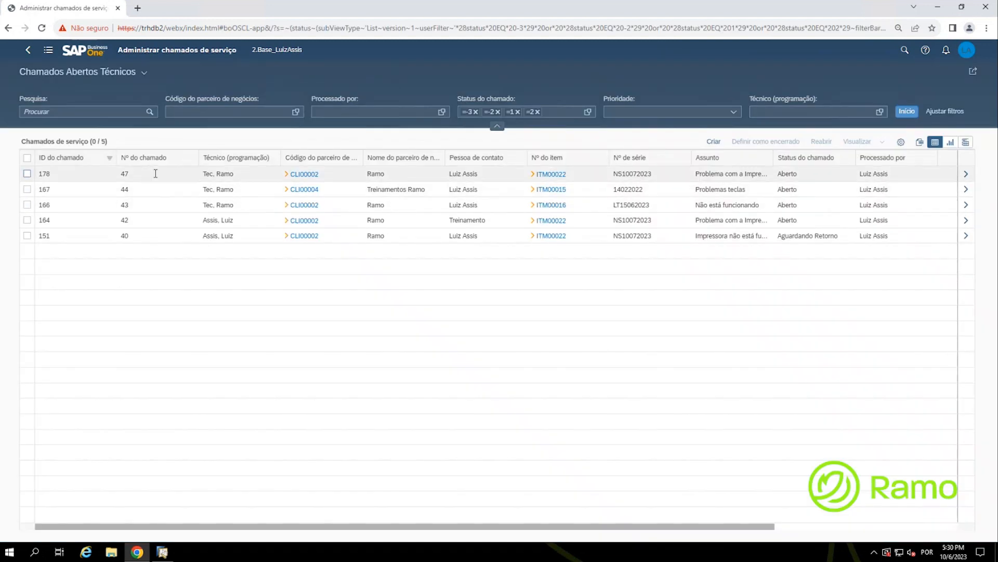
{"action": "key", "text": "ctrl"}
{"action": "key", "text": "ctrl"}
{"action": "left_click", "coordinate": [155, 173]}
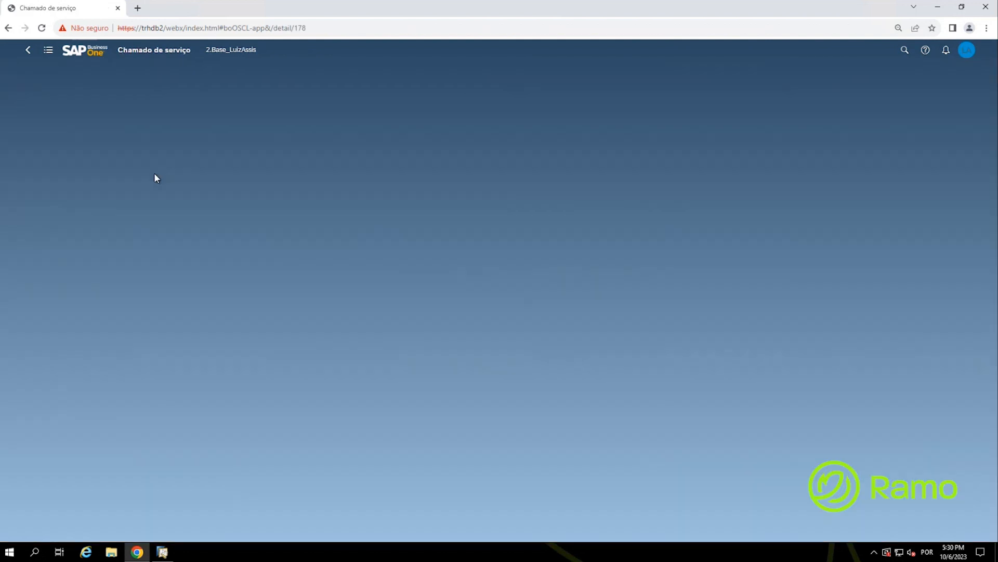
Step: Edit call 47 to add the observation 'Ramo Treinamentos' and save the update
{"action": "scroll", "coordinate": [355, 273], "scroll_direction": "down", "scroll_amount": 10}
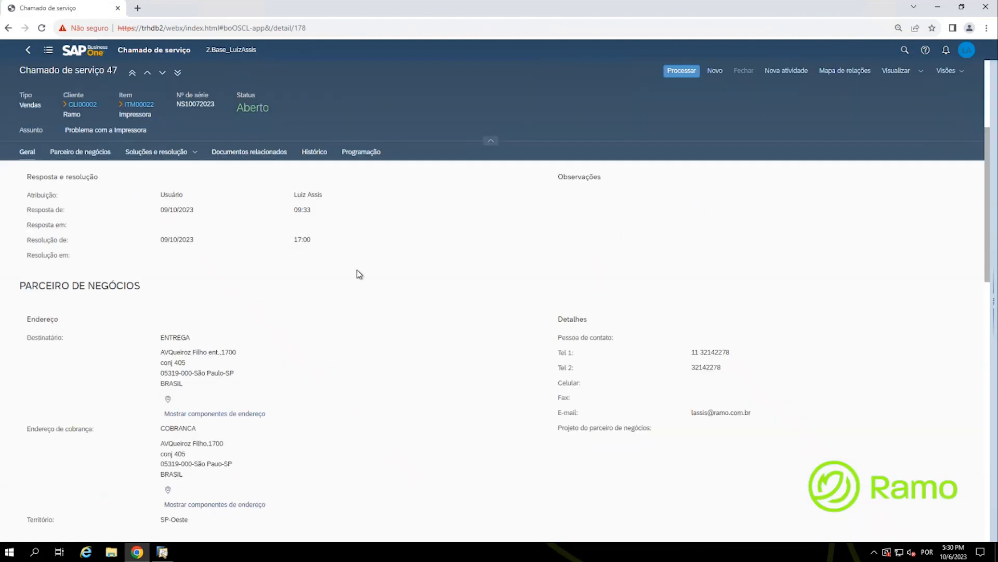
{"action": "scroll", "coordinate": [357, 271], "scroll_direction": "up", "scroll_amount": 10}
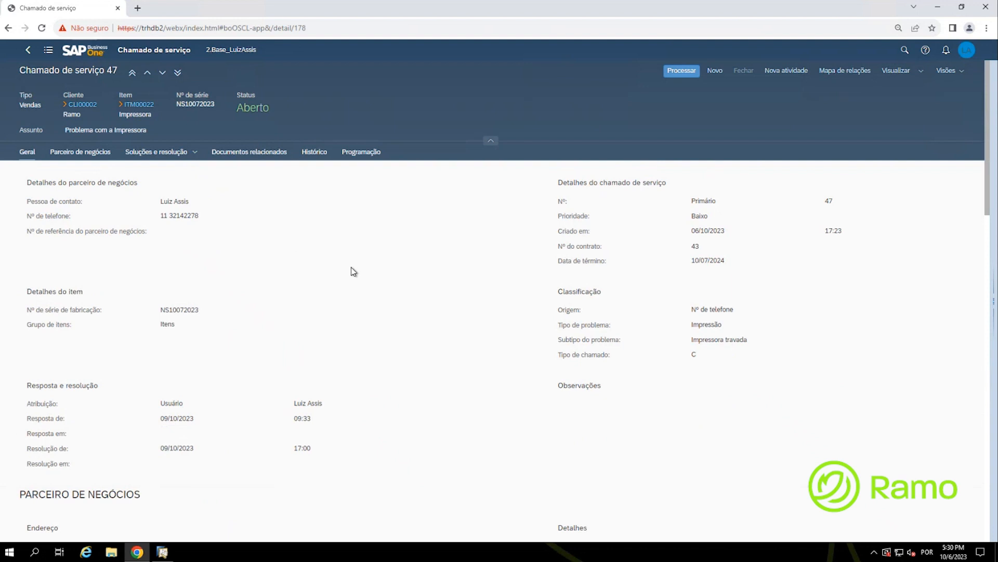
{"action": "left_click", "coordinate": [682, 73]}
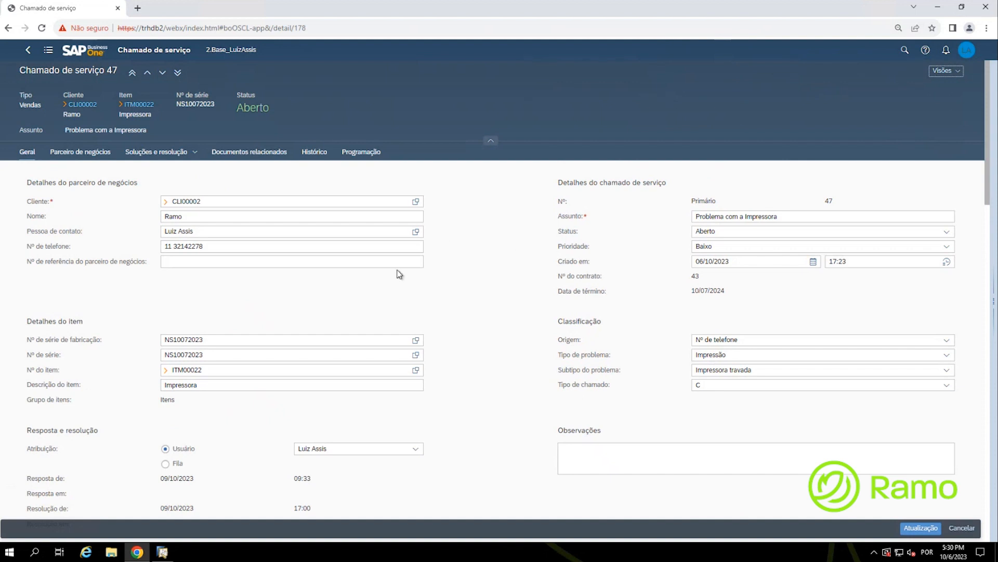
{"action": "left_click", "coordinate": [588, 457]}
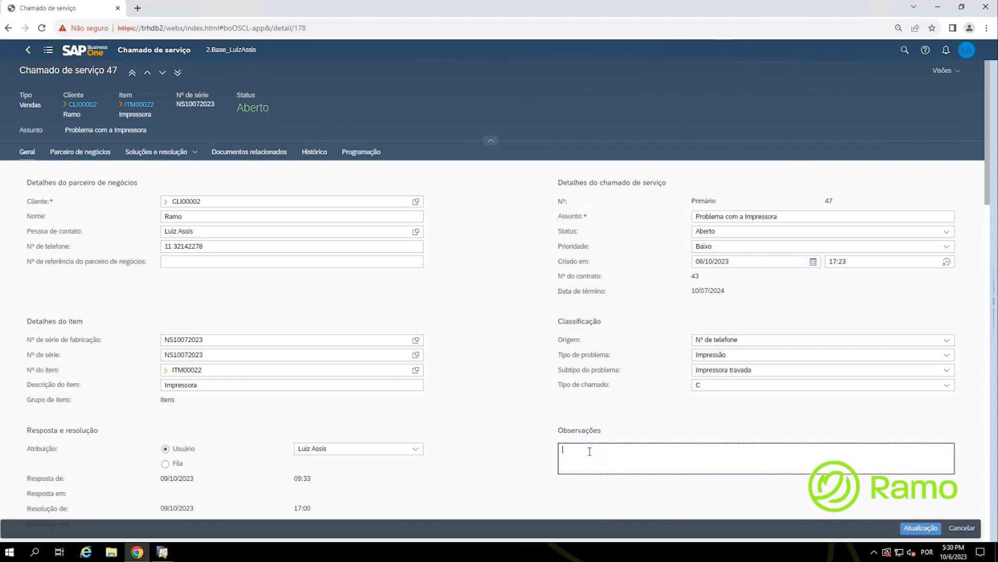
{"action": "type", "text": "Ramo Treinamentos"}
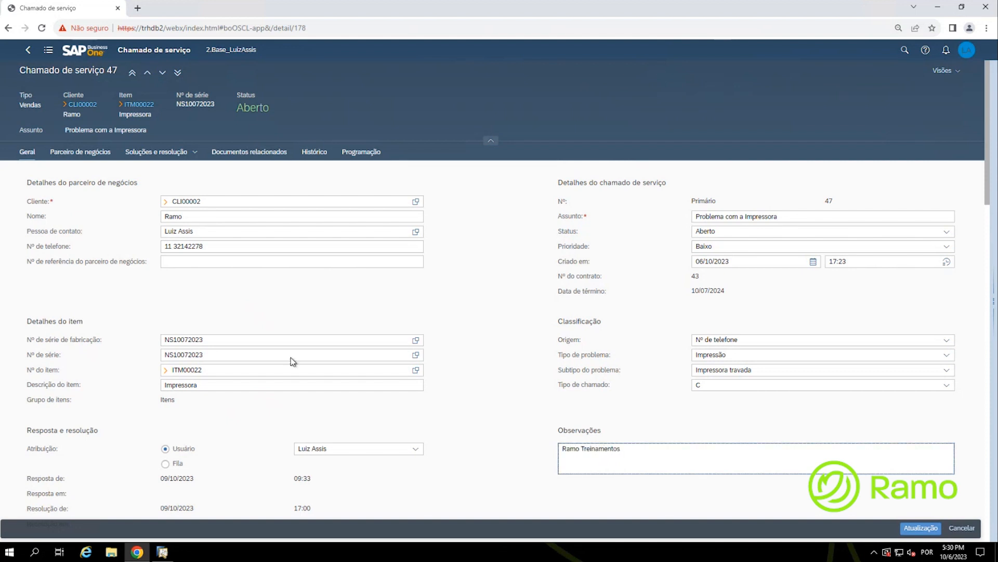
{"action": "left_click", "coordinate": [921, 527]}
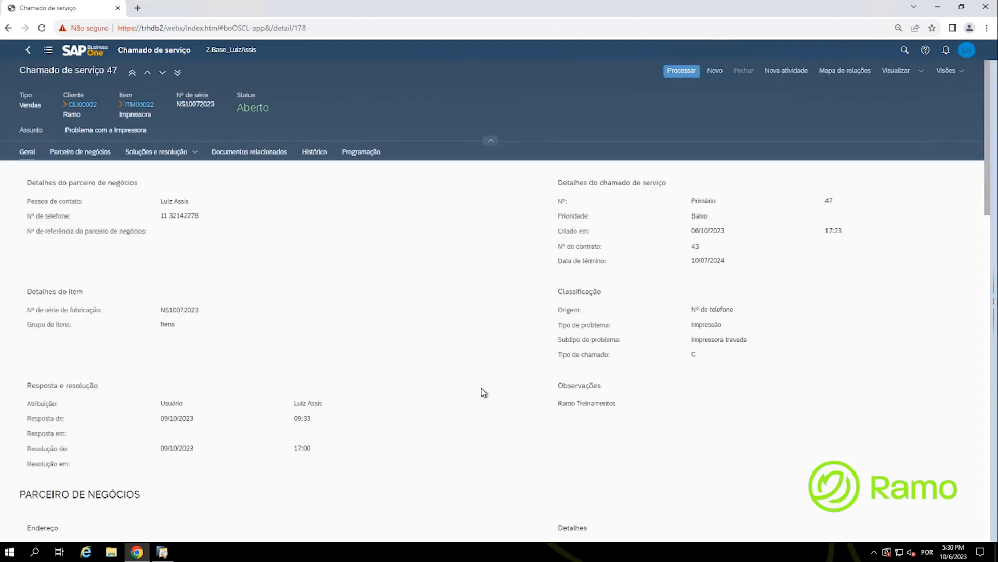
{"action": "left_click", "coordinate": [921, 73]}
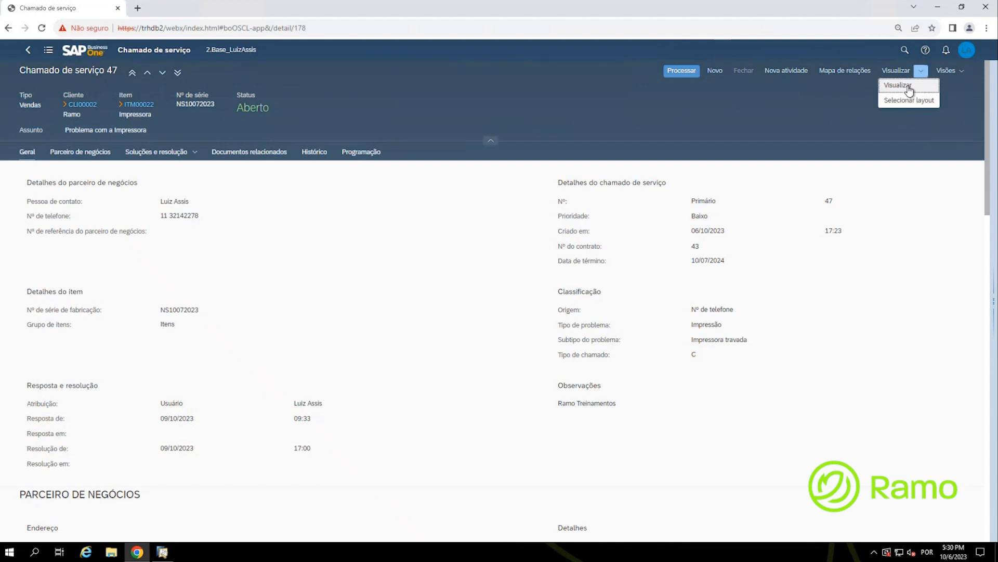
Step: Open the Visualizar print layout choice, Formulário técnico or Chamado de serviço, for call 47
{"action": "left_click", "coordinate": [907, 86]}
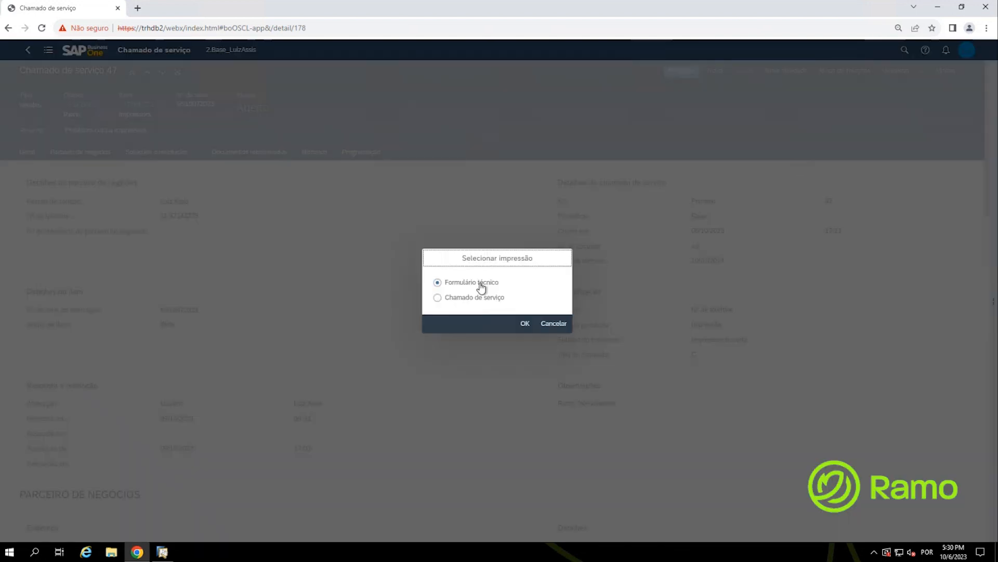
{"action": "key", "text": "ctrl"}
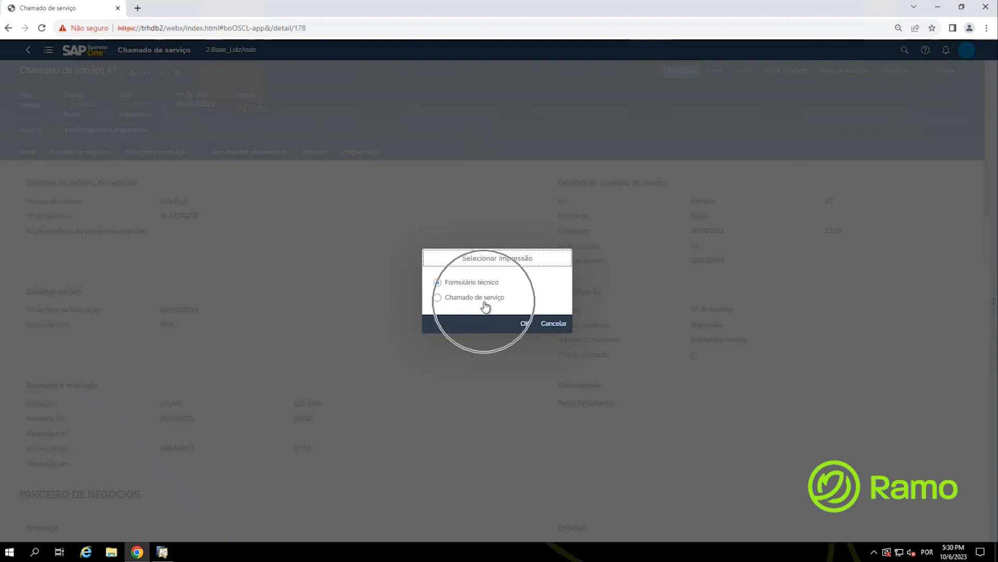
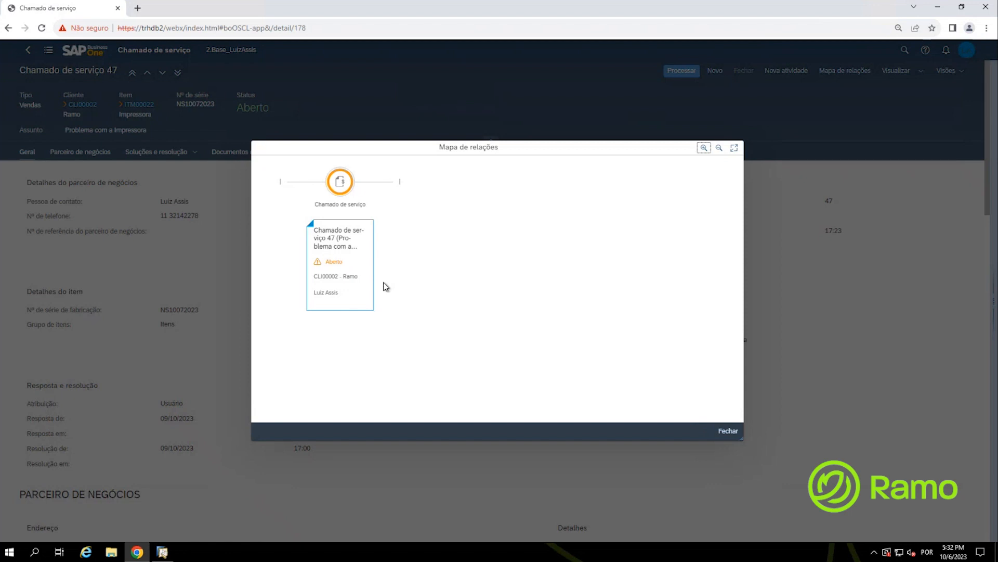
Step: Close the Mapa de relações to return to service call 47's detail page
{"action": "left_click", "coordinate": [728, 431]}
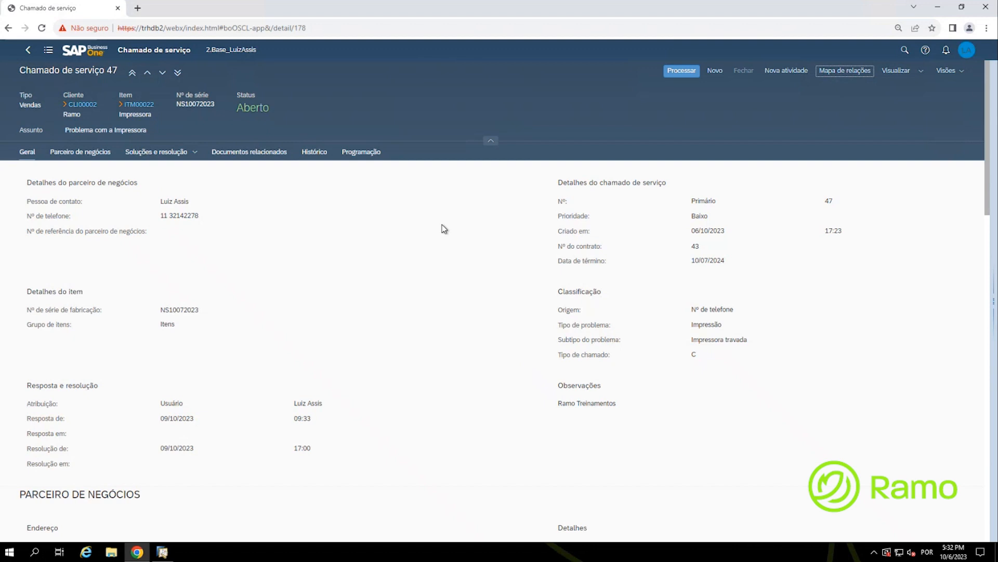
Step: Add a Sales Order related-document row with PN ticked to call 47 and open its number lookup
{"action": "left_click", "coordinate": [684, 70]}
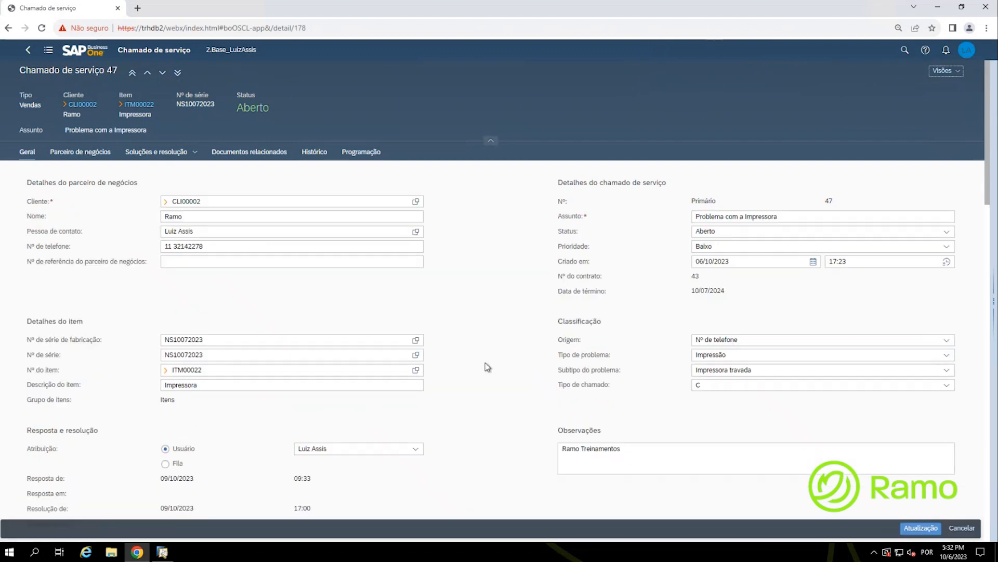
{"action": "left_click", "coordinate": [241, 155]}
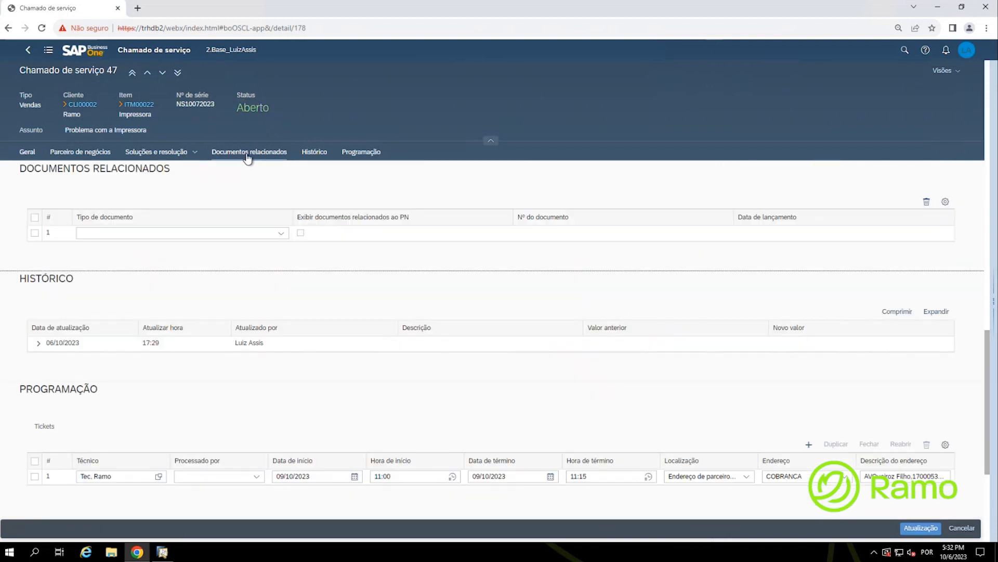
{"action": "left_click", "coordinate": [247, 155]}
{"action": "left_click", "coordinate": [280, 234]}
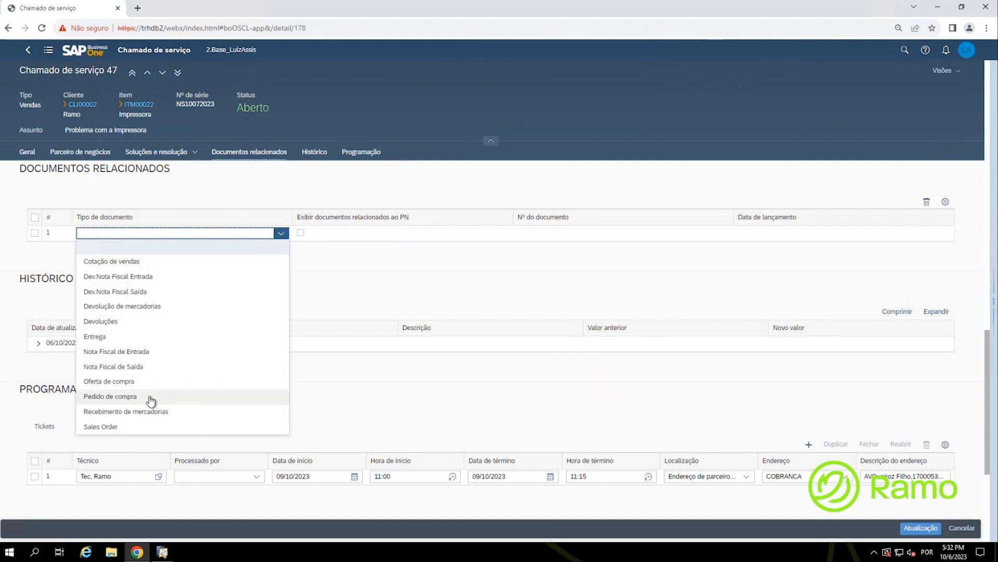
{"action": "left_click", "coordinate": [128, 429]}
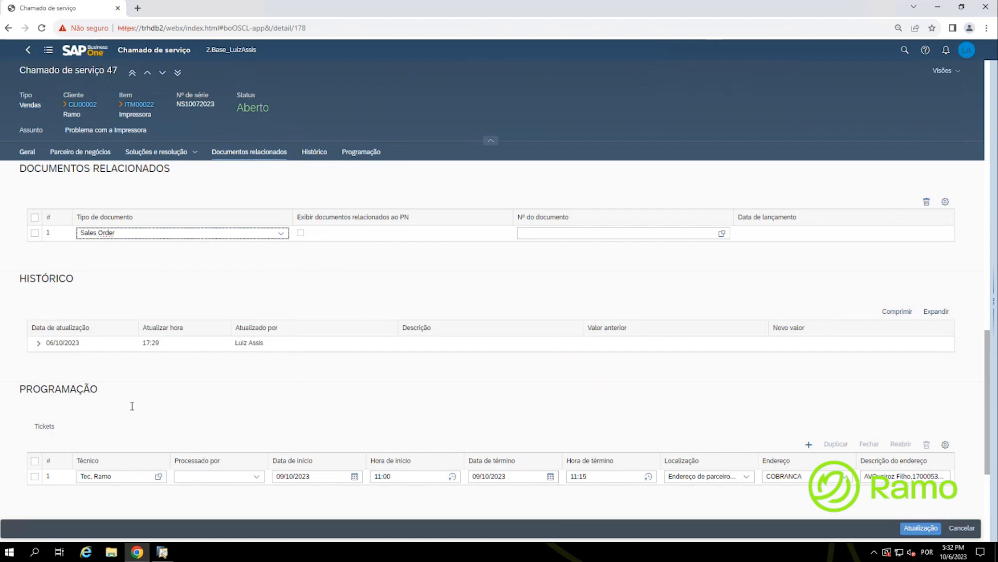
{"action": "left_click", "coordinate": [300, 235]}
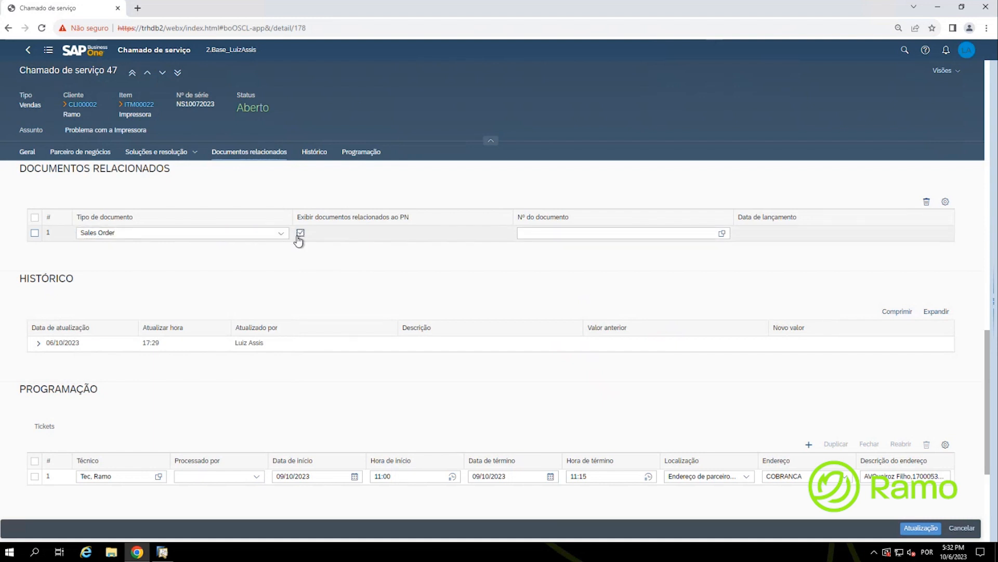
{"action": "left_click", "coordinate": [722, 234]}
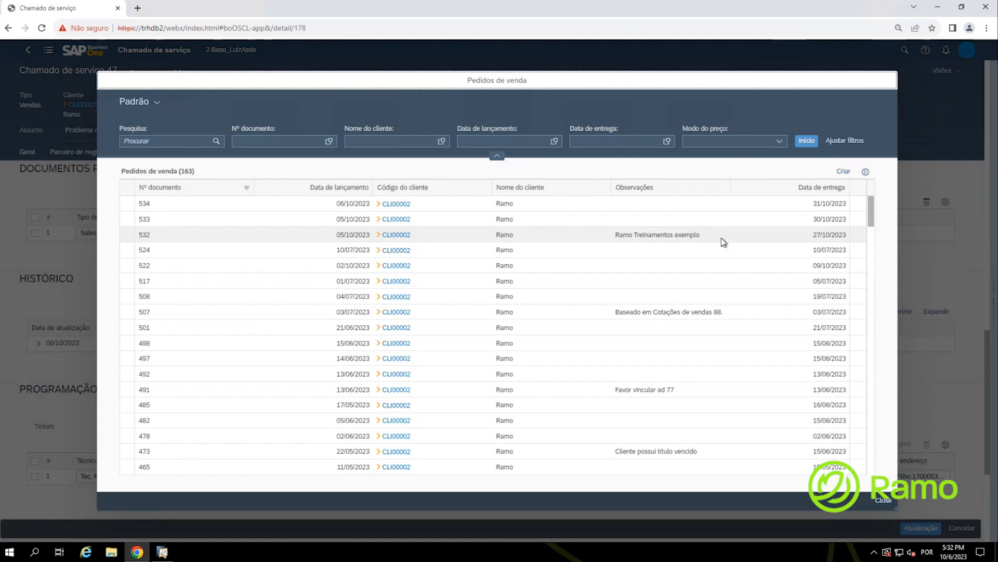
Step: Create a blank Sales Order 535, series Primário, from the Pedidos de venda list
{"action": "left_click", "coordinate": [845, 144]}
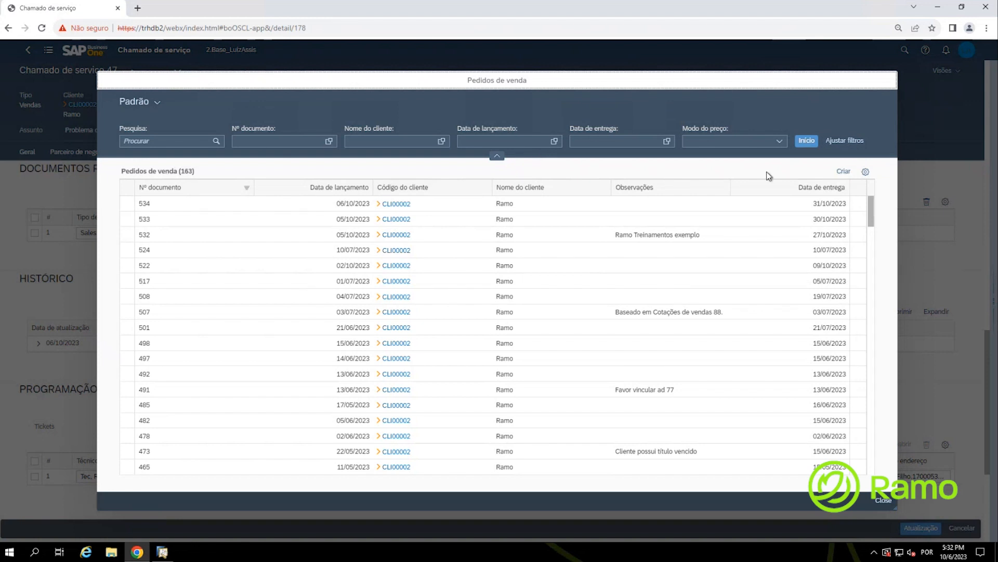
{"action": "left_click", "coordinate": [844, 172]}
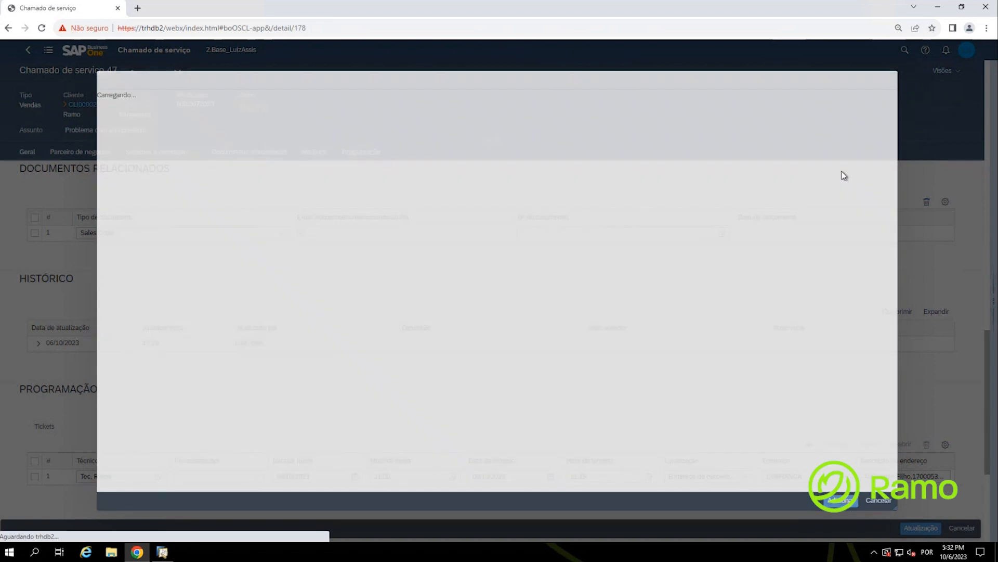
{"action": "left_click", "coordinate": [131, 110]}
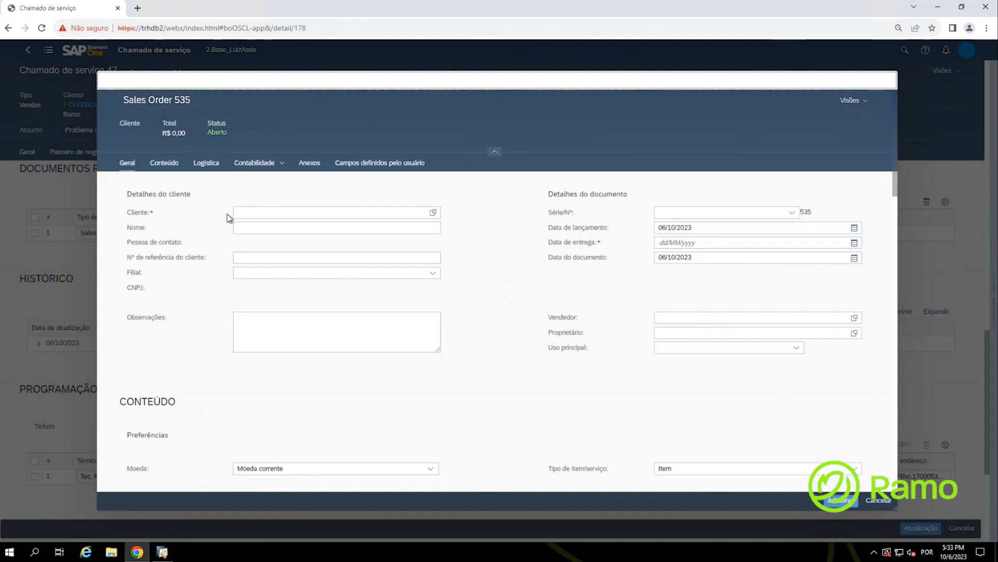
{"action": "key", "text": "ctrl"}
{"action": "left_click", "coordinate": [434, 212]}
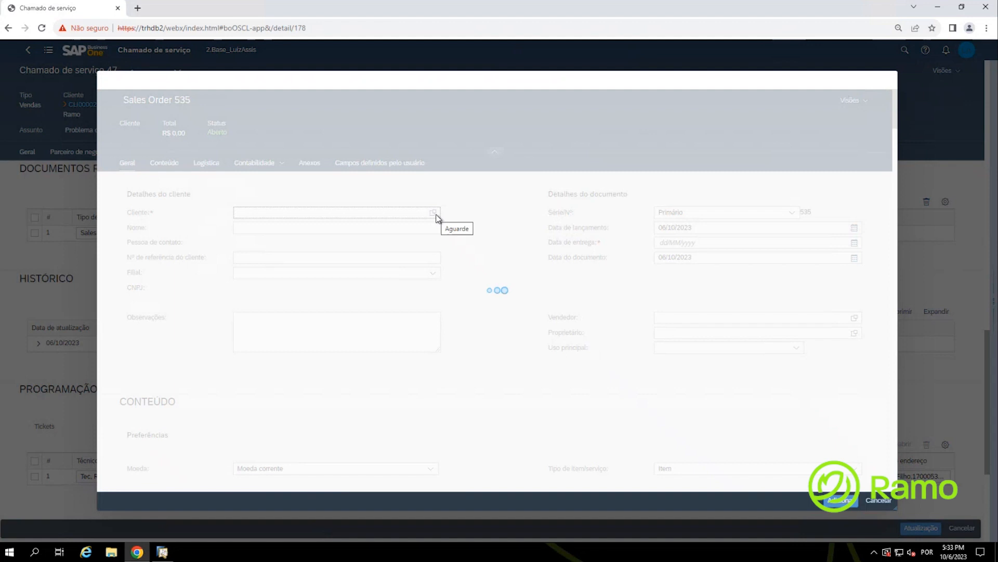
Step: Set customer Ramo (CLI00002) via a 'ramo' search and delivery date 27/10/2023
{"action": "left_click", "coordinate": [239, 184]}
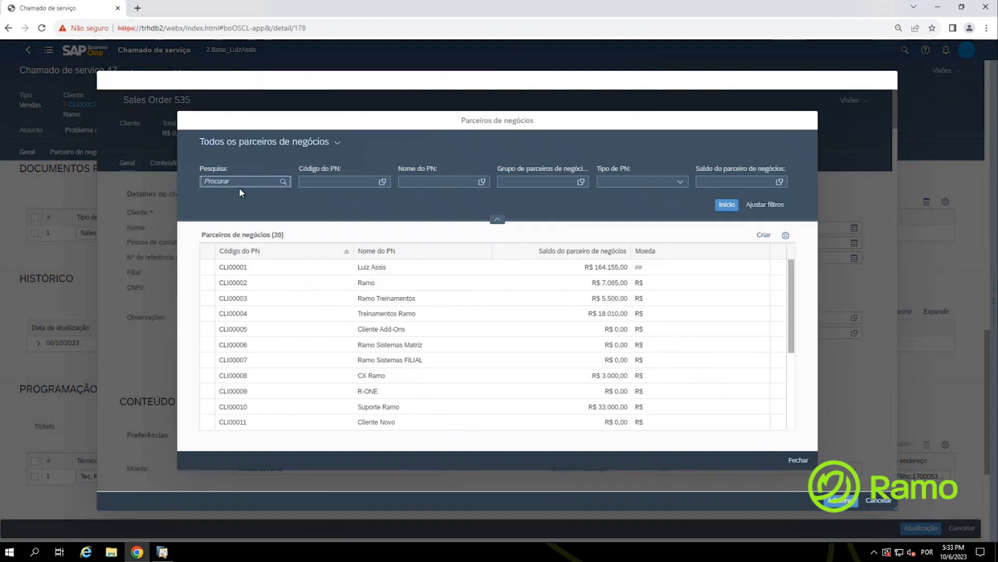
{"action": "type", "text": "ramo"}
{"action": "left_click", "coordinate": [284, 182]}
{"action": "left_click", "coordinate": [406, 272]}
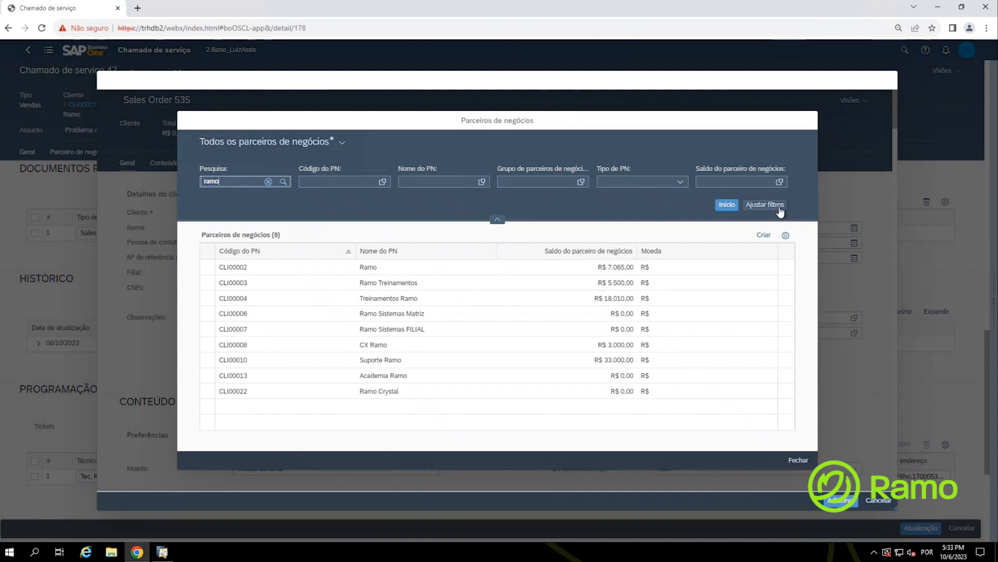
{"action": "left_click", "coordinate": [411, 269]}
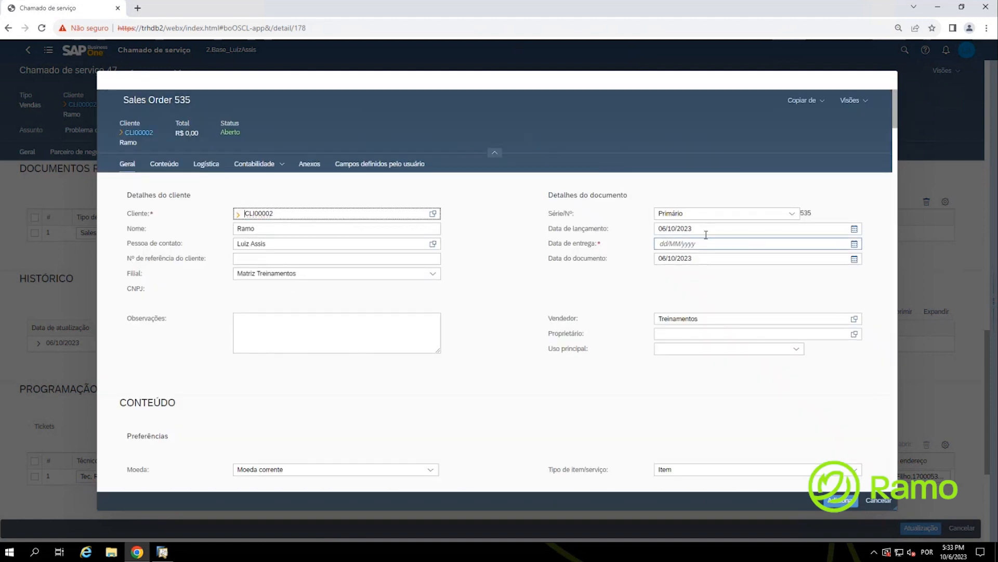
{"action": "left_click", "coordinate": [854, 244]}
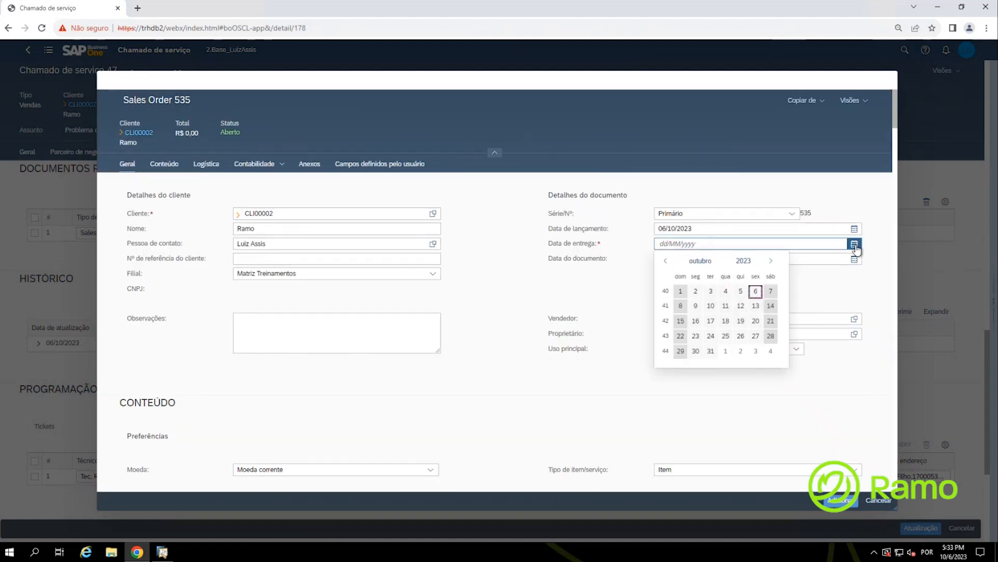
{"action": "left_click", "coordinate": [755, 337]}
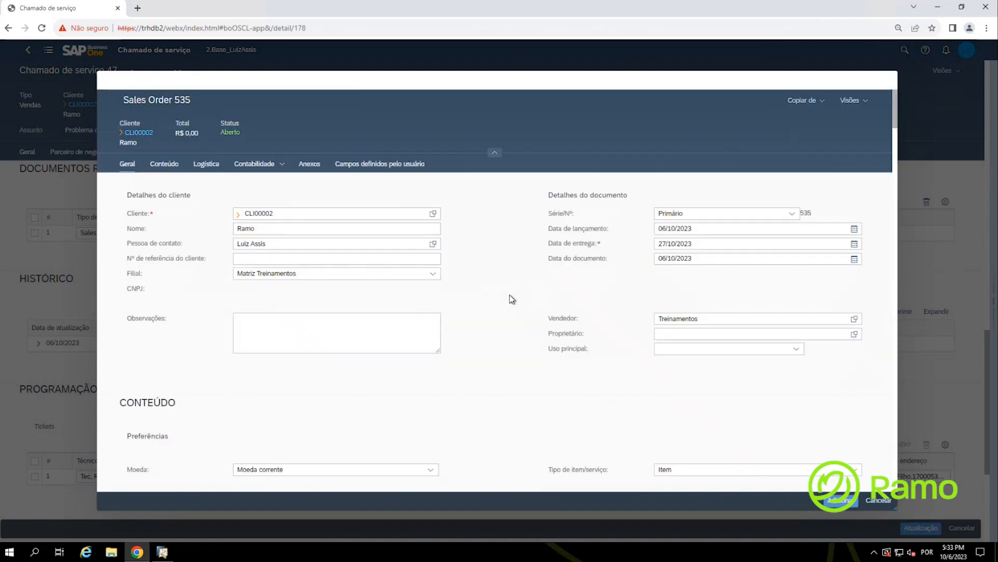
{"action": "left_click", "coordinate": [281, 328]}
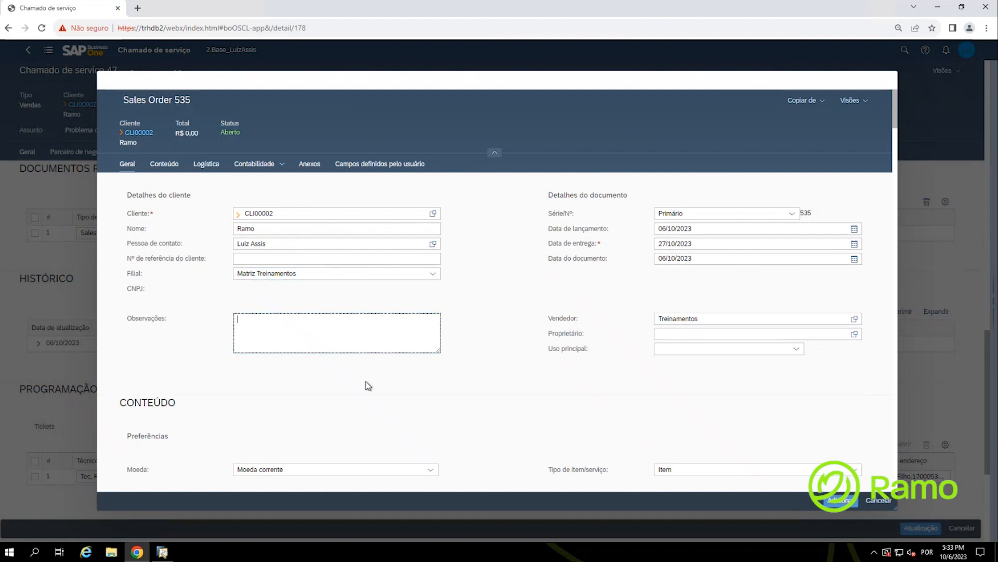
Step: Add item SRV00002 Serviços Prestados to order line 1 through a 'Serv' search
{"action": "scroll", "coordinate": [198, 375], "scroll_direction": "down", "scroll_amount": 4}
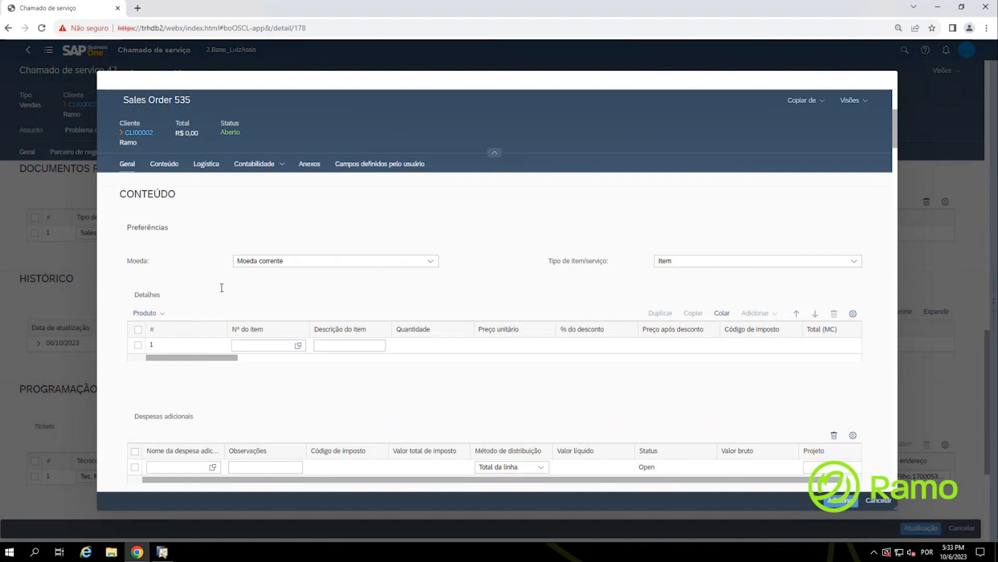
{"action": "left_click", "coordinate": [300, 346]}
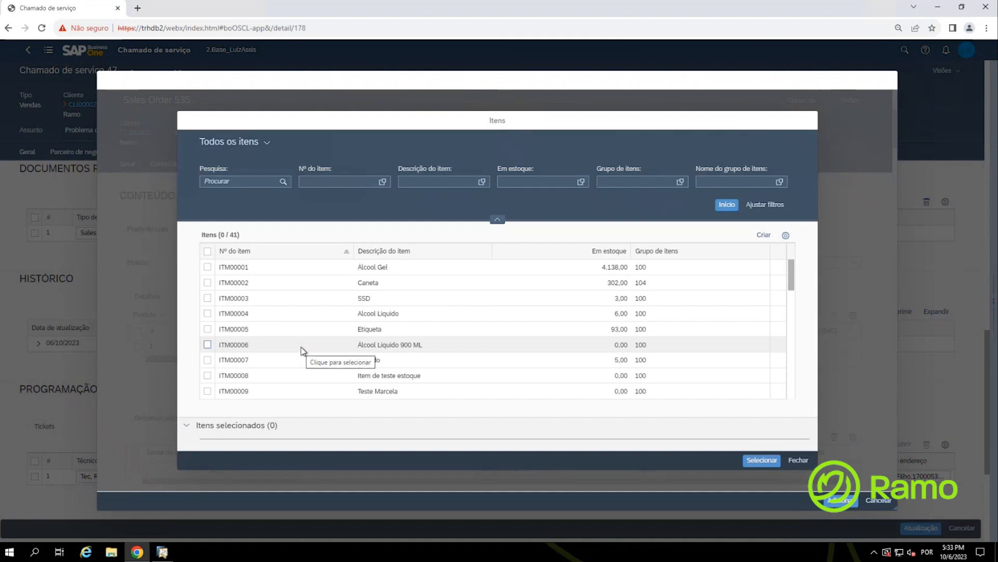
{"action": "left_click", "coordinate": [238, 182]}
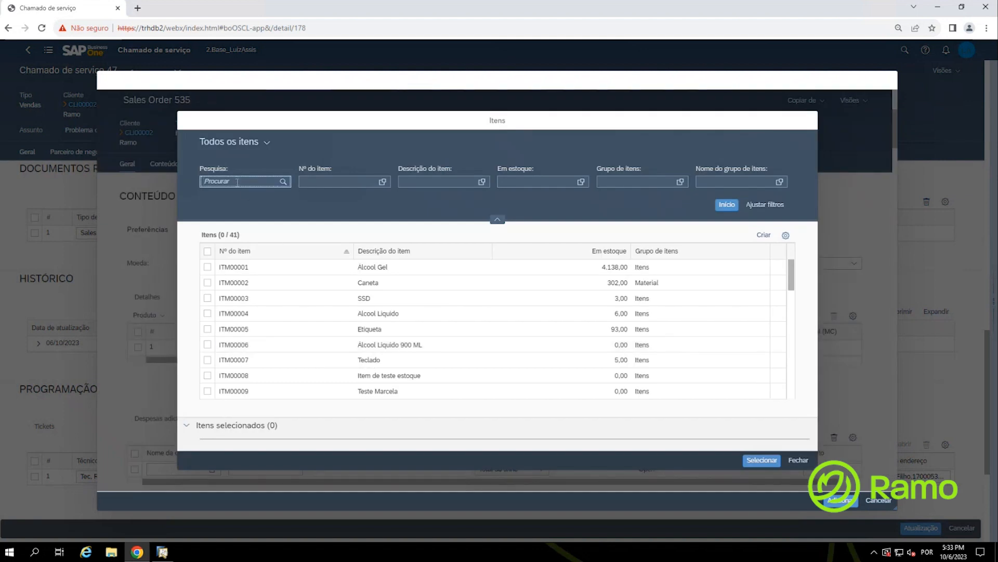
{"action": "type", "text": "Serv"}
{"action": "left_click", "coordinate": [283, 182]}
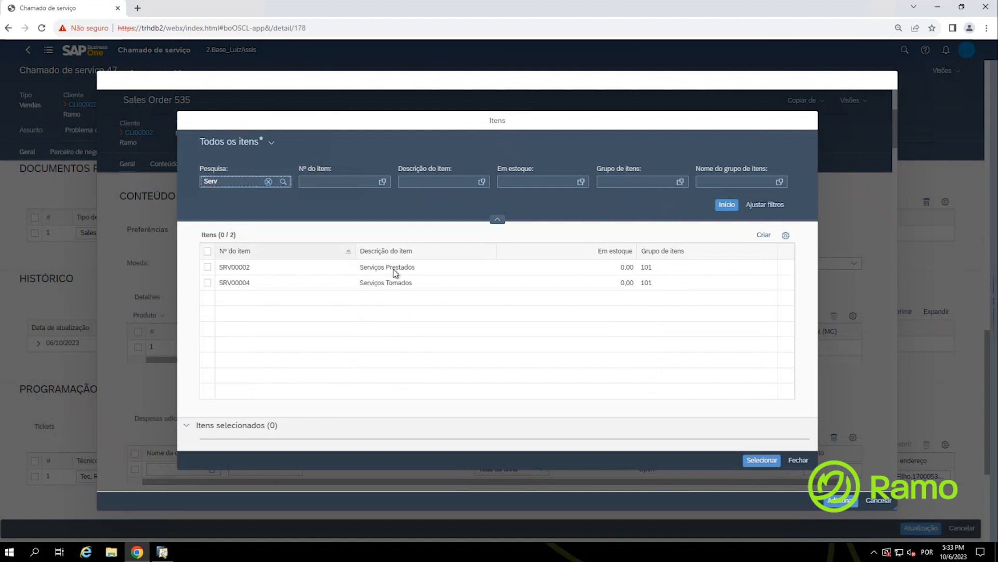
{"action": "left_click", "coordinate": [207, 266]}
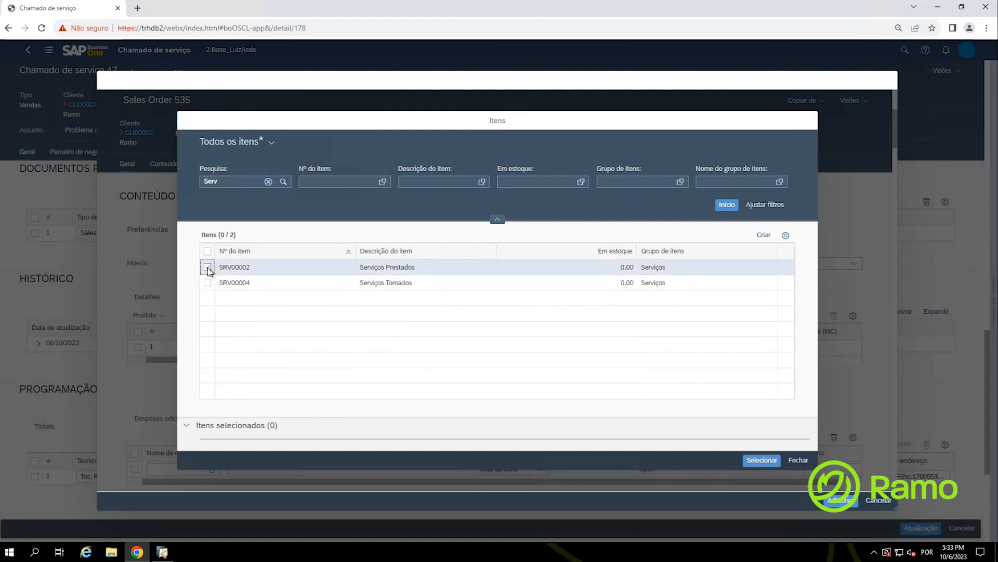
{"action": "left_click", "coordinate": [759, 461]}
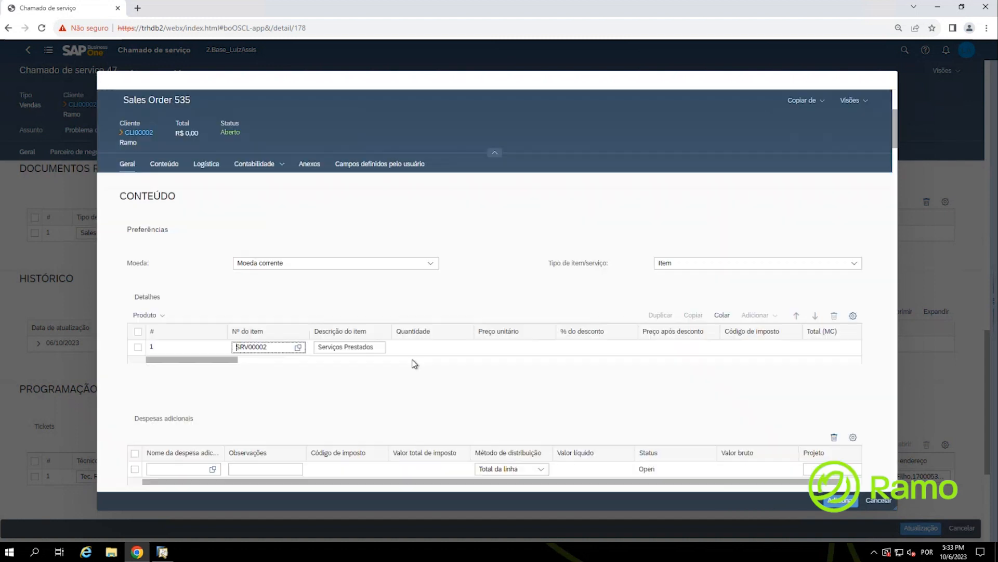
Step: Set line 1's unit price to R$ 250,00
{"action": "left_click", "coordinate": [504, 348]}
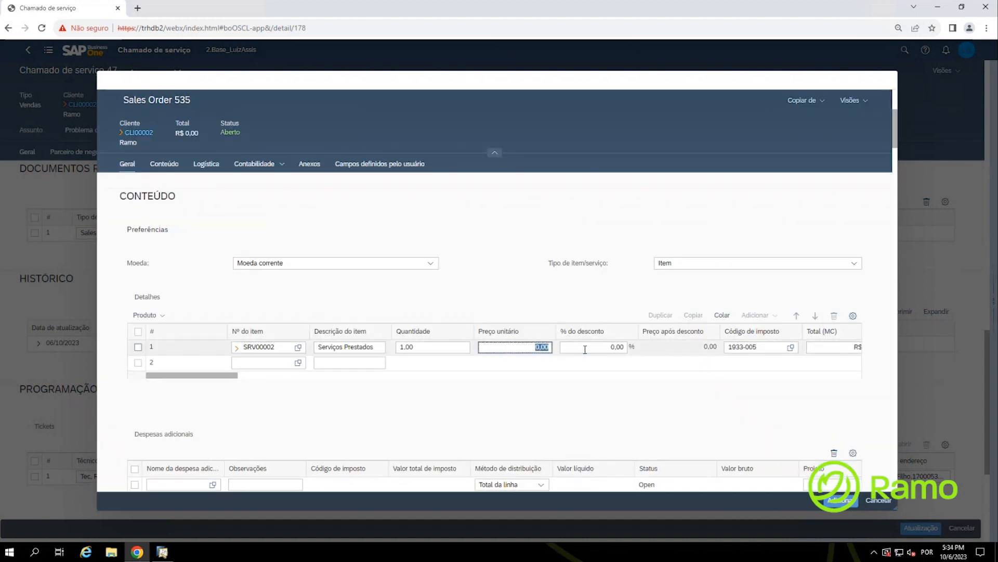
{"action": "type", "text": "250"}
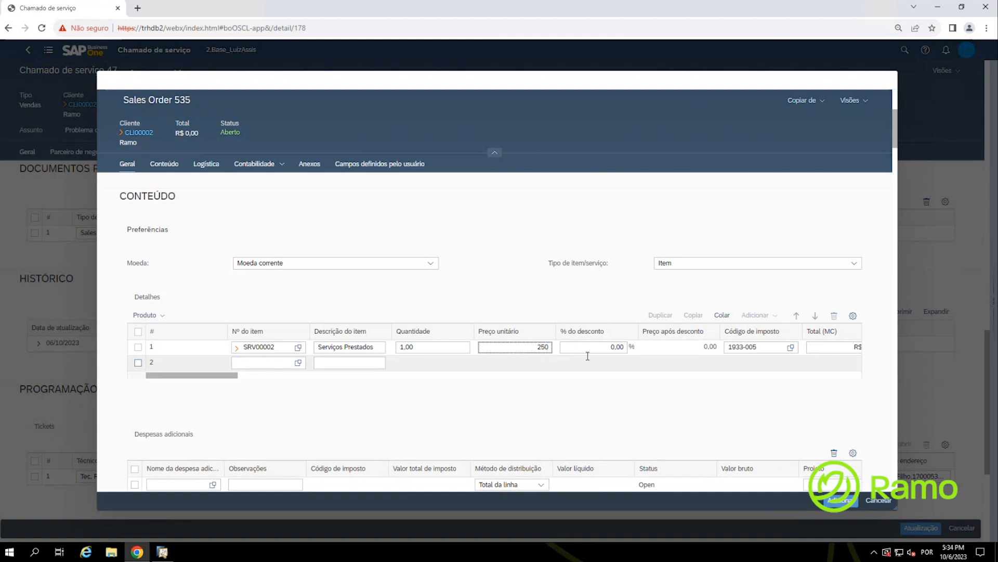
{"action": "left_click", "coordinate": [854, 318]}
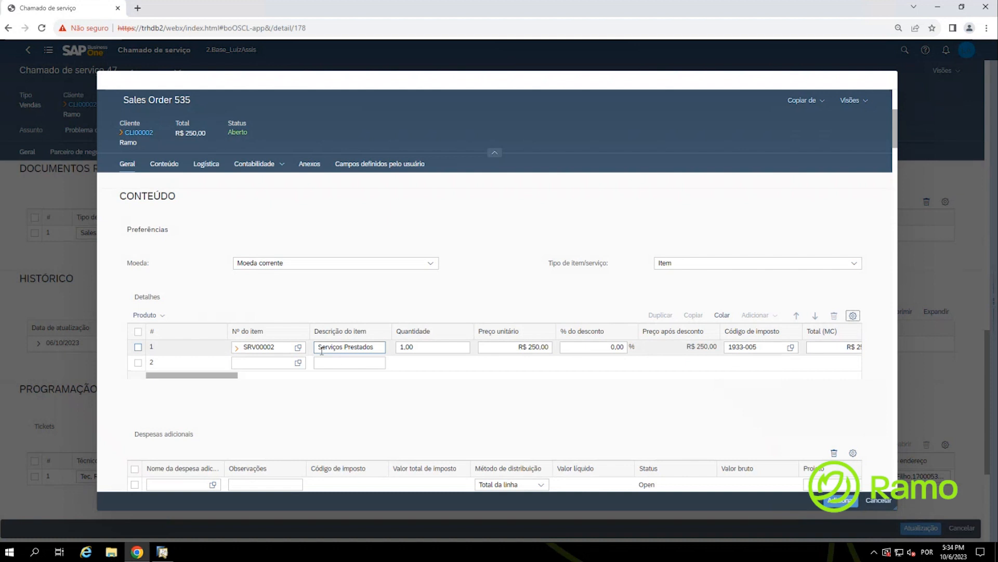
{"action": "left_click", "coordinate": [854, 316]}
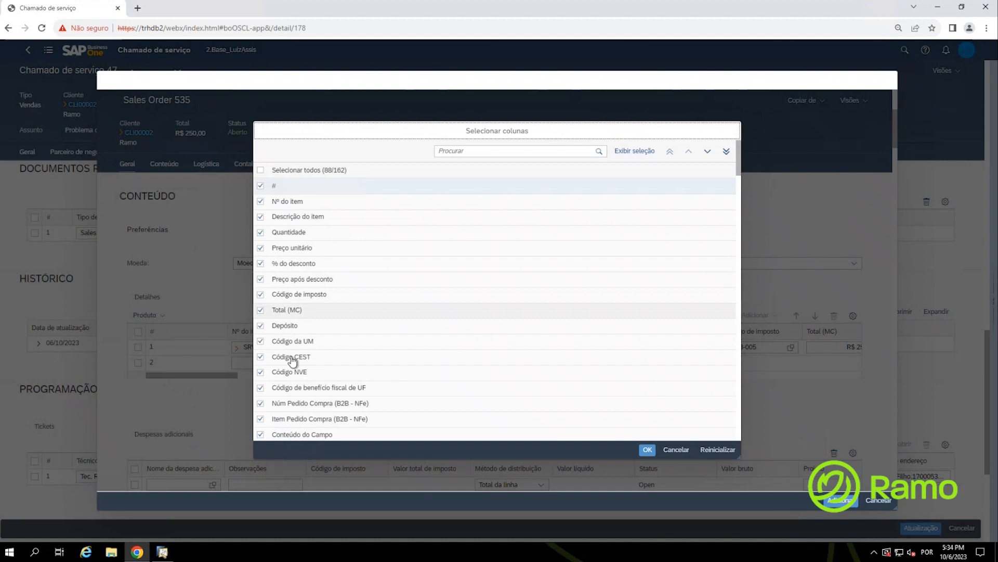
Step: Confirm the Selecionar colunas list with OK, leaving the 88 of 162 columns unchanged
{"action": "scroll", "coordinate": [296, 357], "scroll_direction": "down", "scroll_amount": 3}
{"action": "scroll", "coordinate": [288, 359], "scroll_direction": "up", "scroll_amount": 3}
{"action": "scroll", "coordinate": [283, 340], "scroll_direction": "down", "scroll_amount": 3}
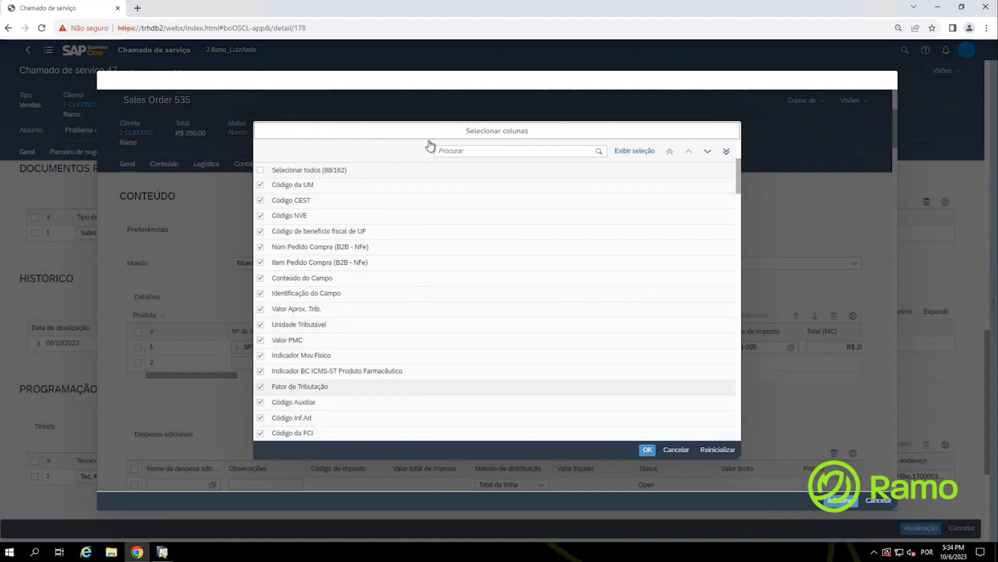
{"action": "left_click", "coordinate": [648, 452]}
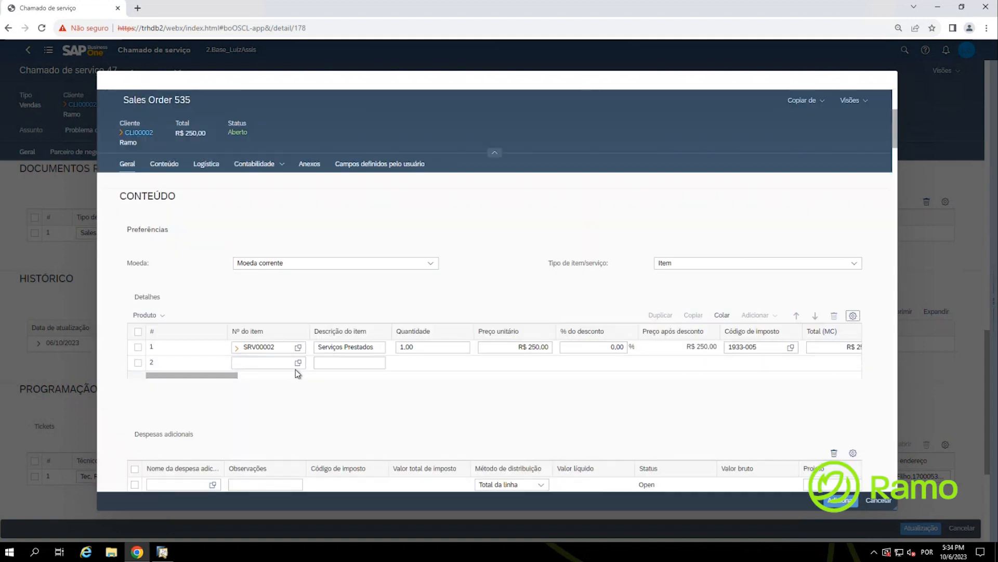
Step: Add SRV00002 again as line 2 through a 'ser' item search
{"action": "left_click", "coordinate": [298, 363]}
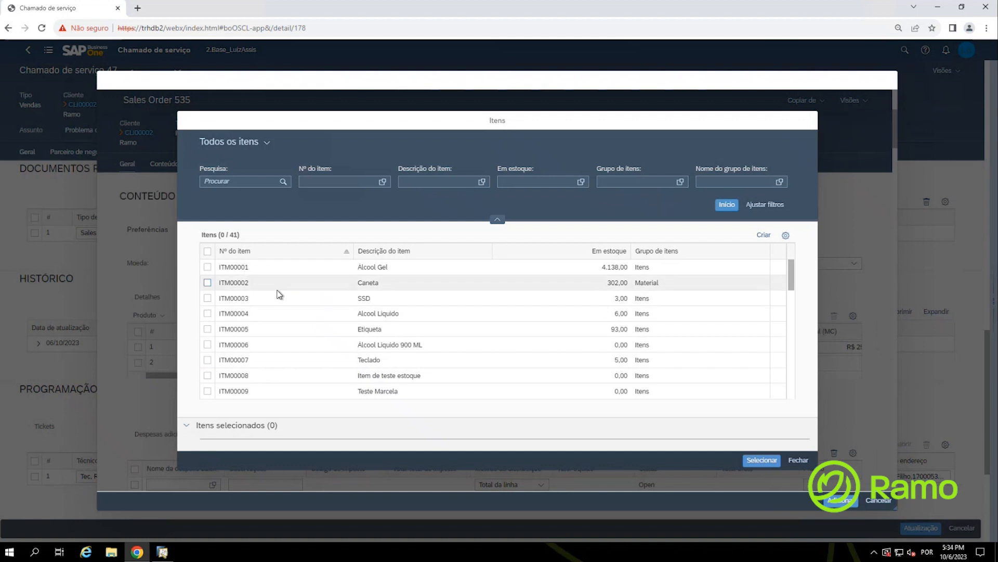
{"action": "left_click", "coordinate": [230, 181]}
{"action": "type", "text": "se"}
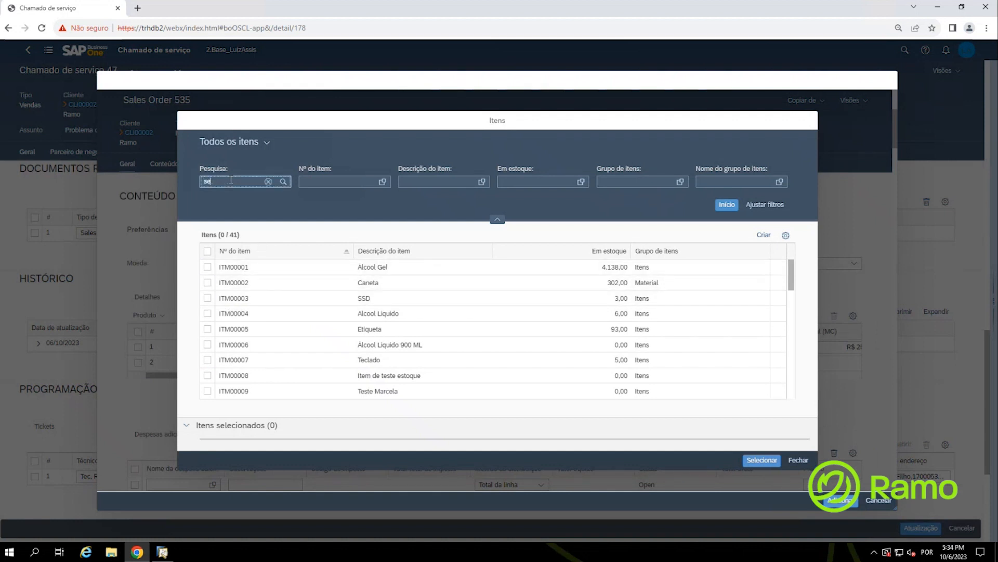
{"action": "type", "text": "r"}
{"action": "left_click", "coordinate": [283, 183]}
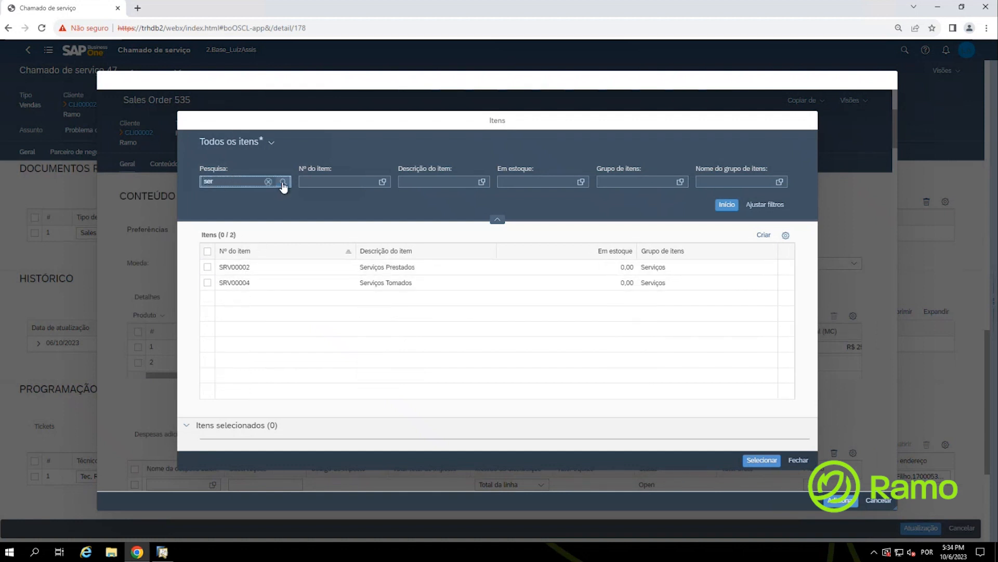
{"action": "left_click", "coordinate": [207, 268]}
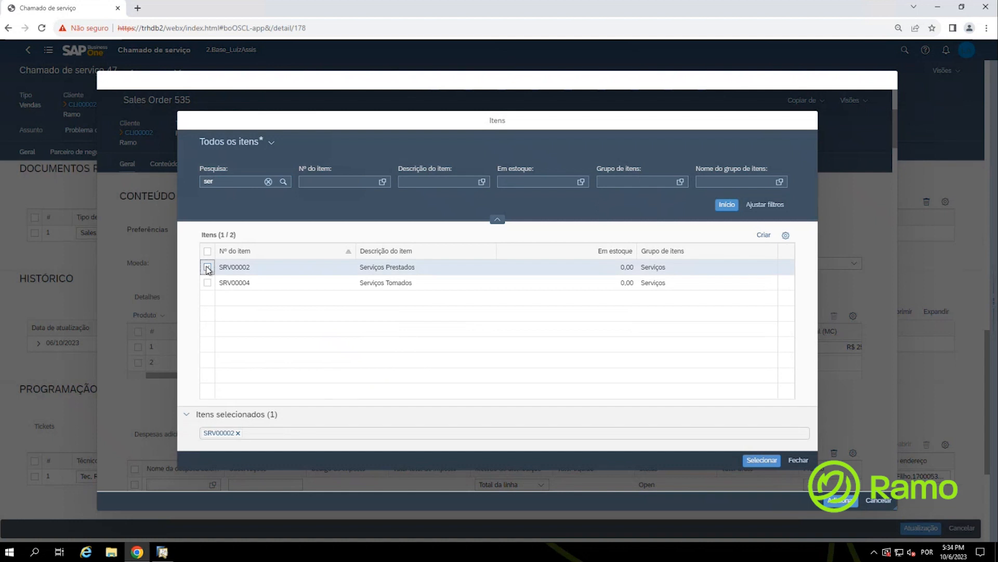
{"action": "left_click", "coordinate": [760, 460]}
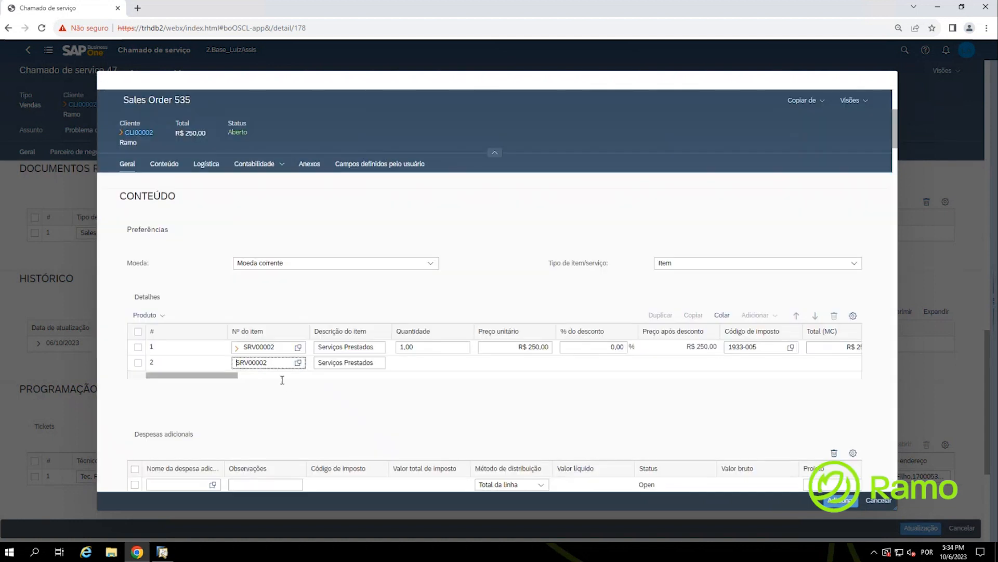
Step: Delete the duplicate zero-priced line 2, keeping one R$ 250,00 line
{"action": "left_click", "coordinate": [139, 362]}
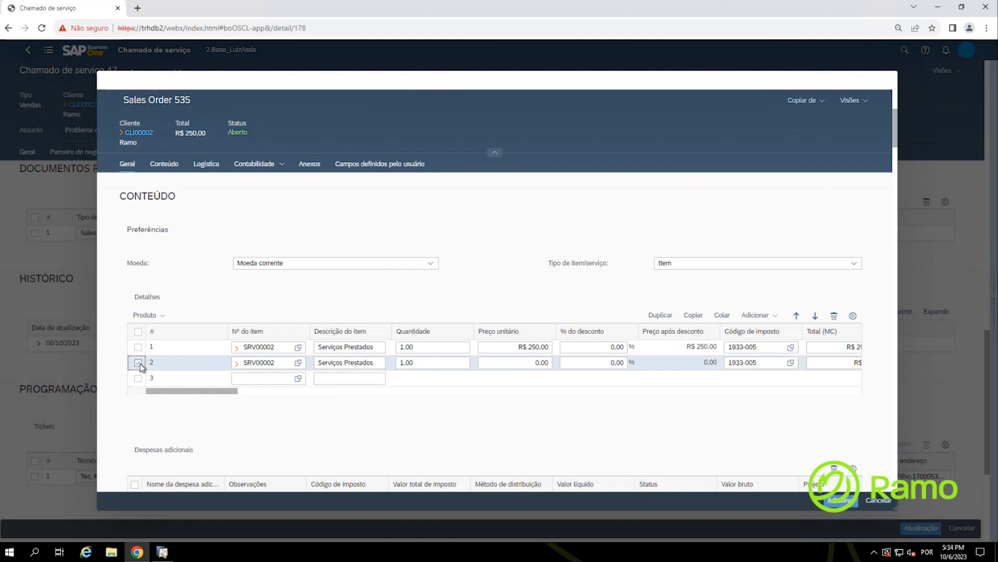
{"action": "left_click", "coordinate": [835, 316]}
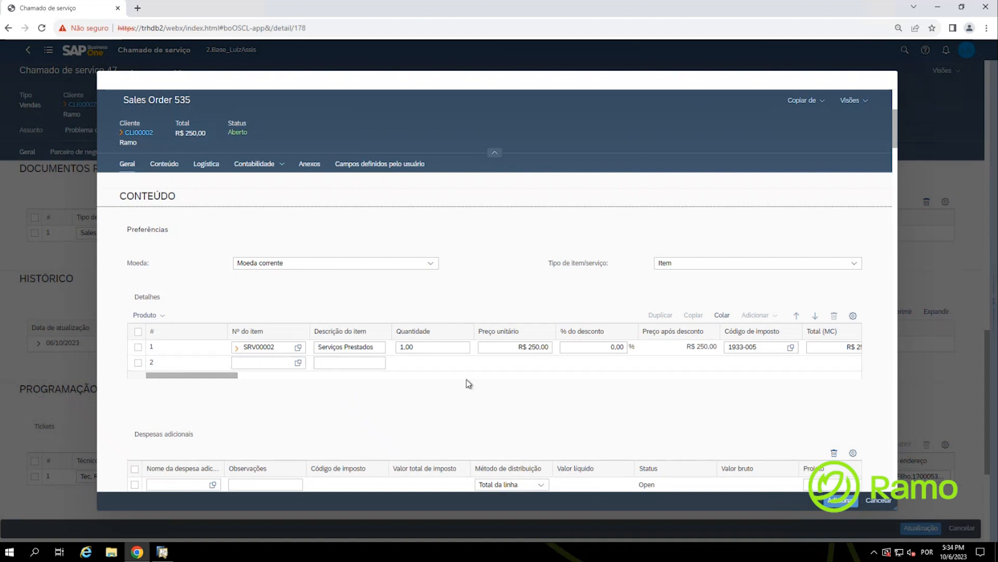
{"action": "left_click", "coordinate": [526, 347]}
Step: Expand the Observações de abertura and Observações de encerramento sections of Sales Order 535
{"action": "scroll", "coordinate": [503, 391], "scroll_direction": "down", "scroll_amount": 1}
{"action": "scroll", "coordinate": [504, 391], "scroll_direction": "down", "scroll_amount": 2}
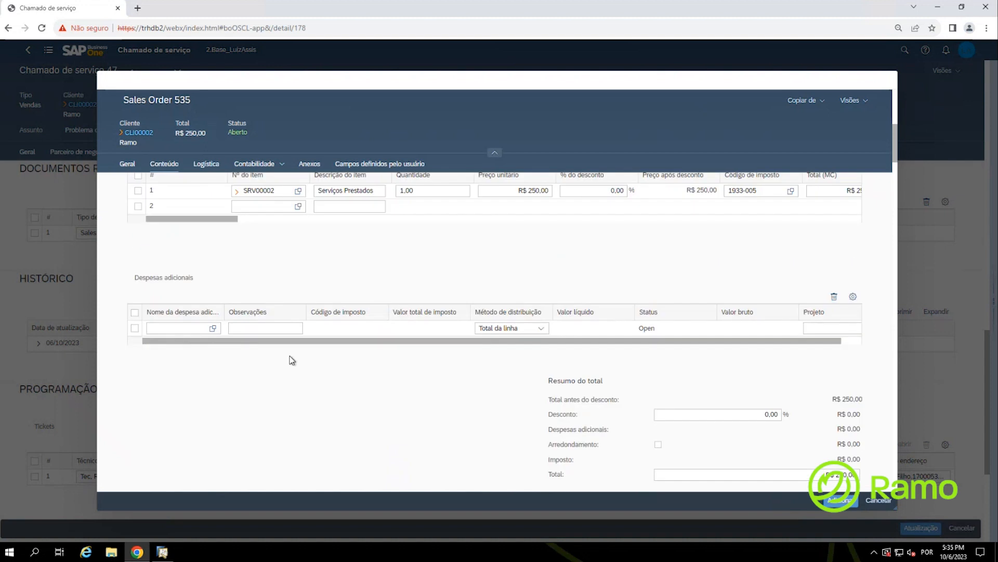
{"action": "scroll", "coordinate": [386, 416], "scroll_direction": "down", "scroll_amount": 5}
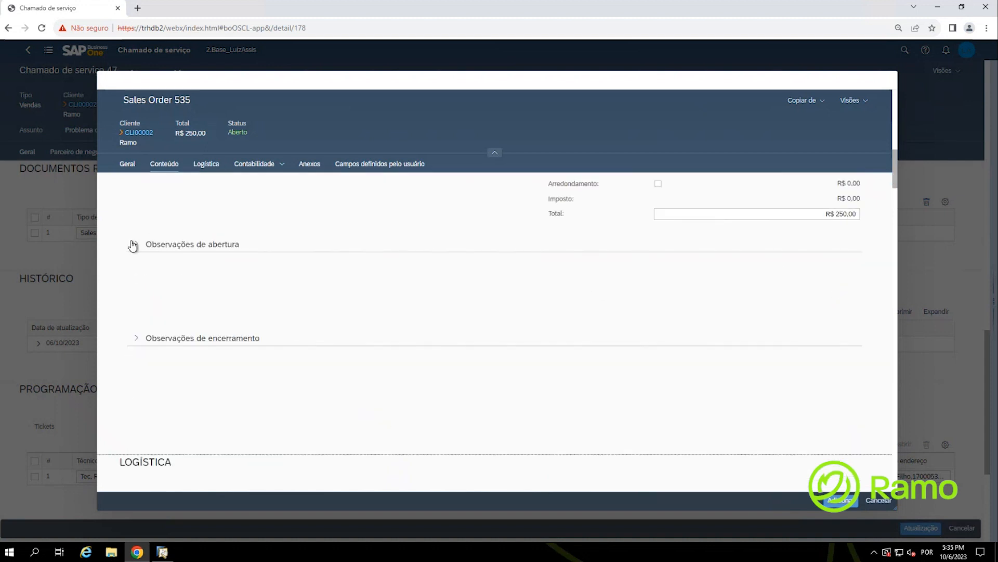
{"action": "left_click", "coordinate": [133, 245]}
{"action": "scroll", "coordinate": [138, 278], "scroll_direction": "down", "scroll_amount": 2}
{"action": "left_click", "coordinate": [138, 235]}
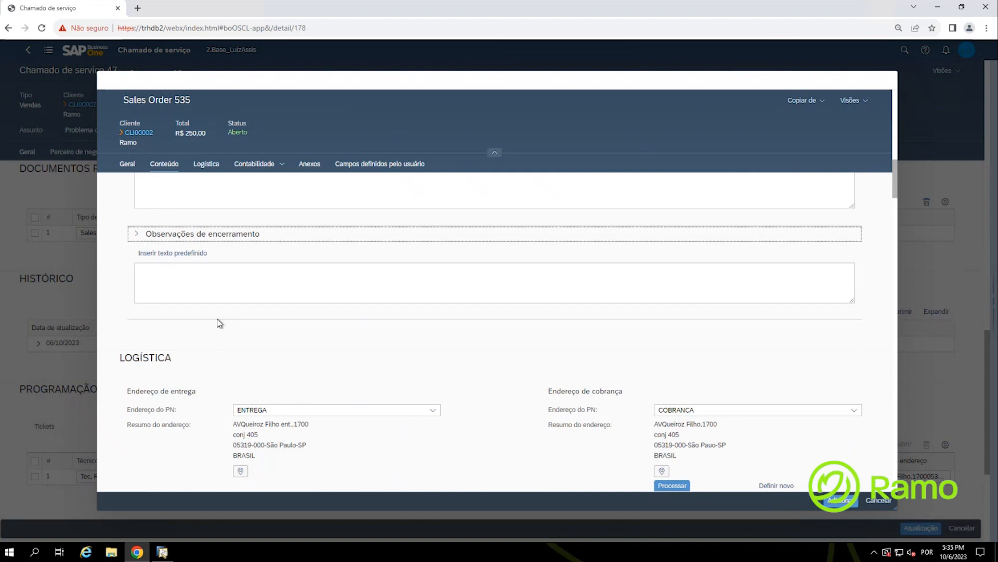
{"action": "scroll", "coordinate": [219, 323], "scroll_direction": "up", "scroll_amount": 2}
{"action": "left_click", "coordinate": [203, 292]}
Step: Review the logistics, accounting and Campos definidos pelo usuário fields further down the order
{"action": "scroll", "coordinate": [214, 312], "scroll_direction": "down", "scroll_amount": 5}
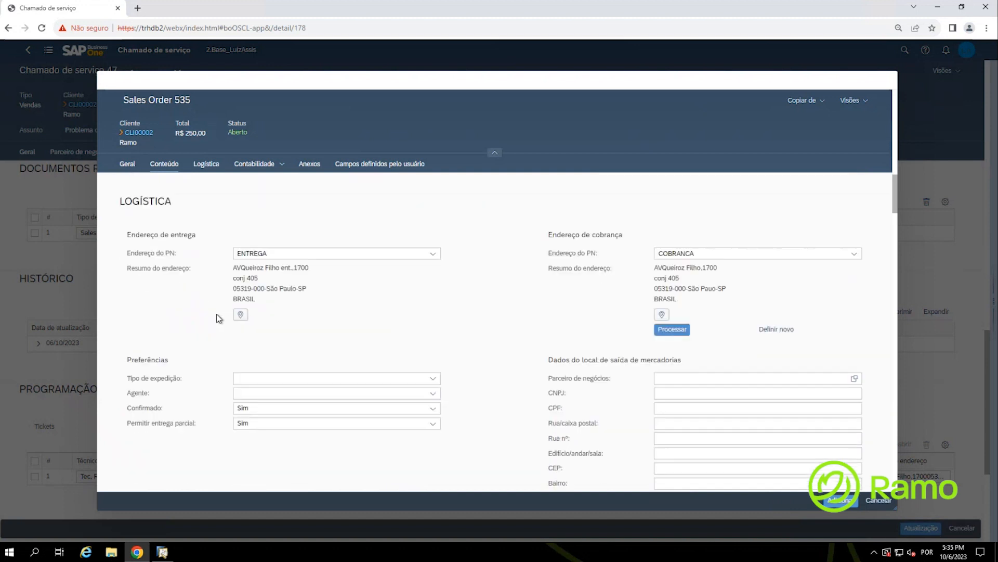
{"action": "scroll", "coordinate": [160, 301], "scroll_direction": "down", "scroll_amount": 6}
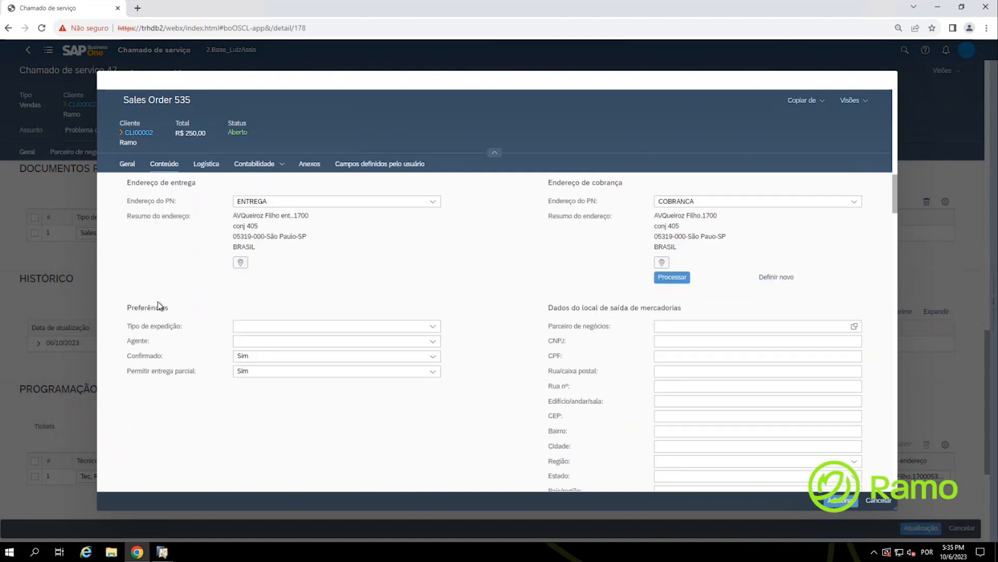
{"action": "scroll", "coordinate": [158, 301], "scroll_direction": "down", "scroll_amount": 10}
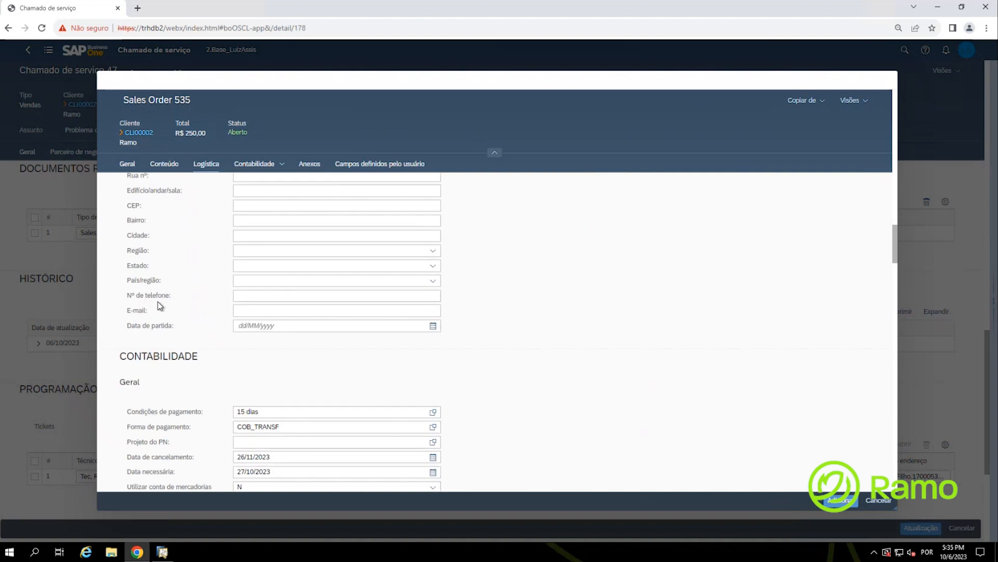
{"action": "scroll", "coordinate": [158, 305], "scroll_direction": "down", "scroll_amount": 7}
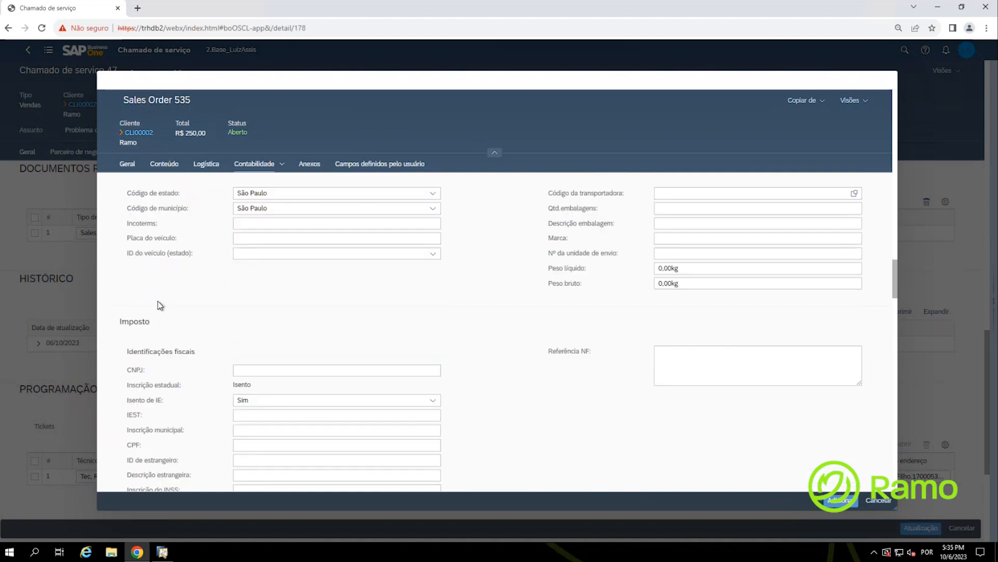
{"action": "scroll", "coordinate": [159, 304], "scroll_direction": "down", "scroll_amount": 2}
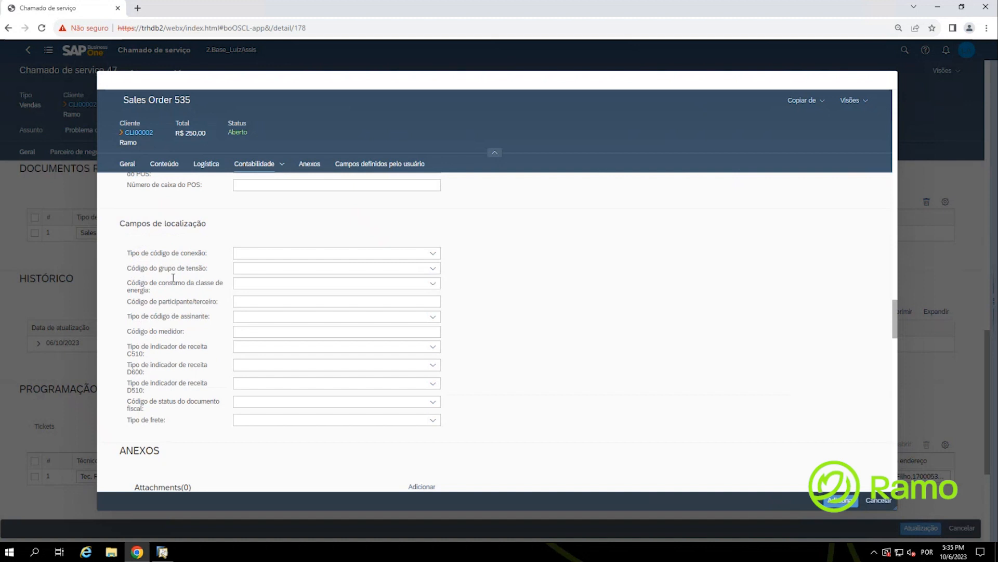
{"action": "scroll", "coordinate": [178, 272], "scroll_direction": "down", "scroll_amount": 3}
{"action": "scroll", "coordinate": [180, 271], "scroll_direction": "down", "scroll_amount": 2}
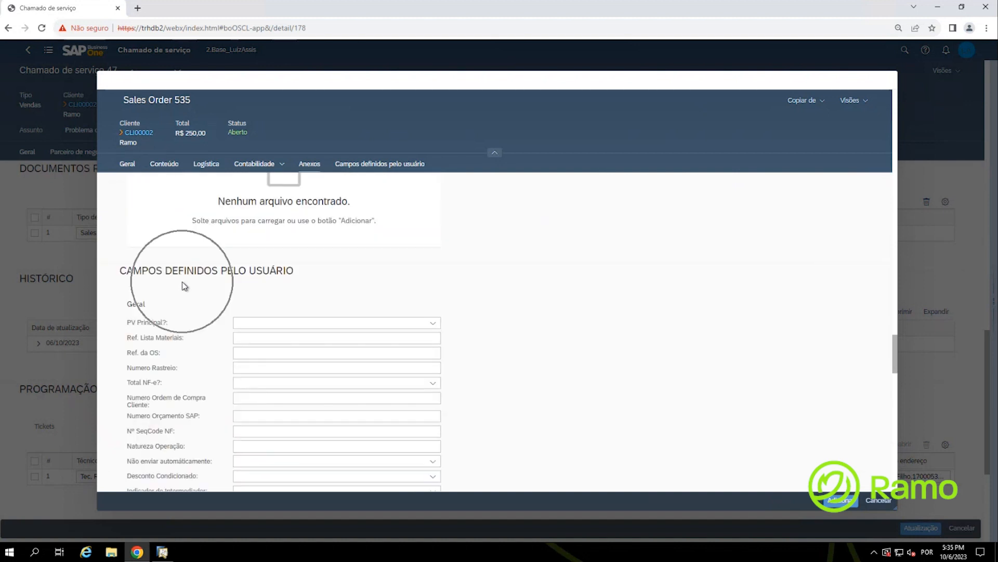
{"action": "scroll", "coordinate": [183, 283], "scroll_direction": "down", "scroll_amount": 1}
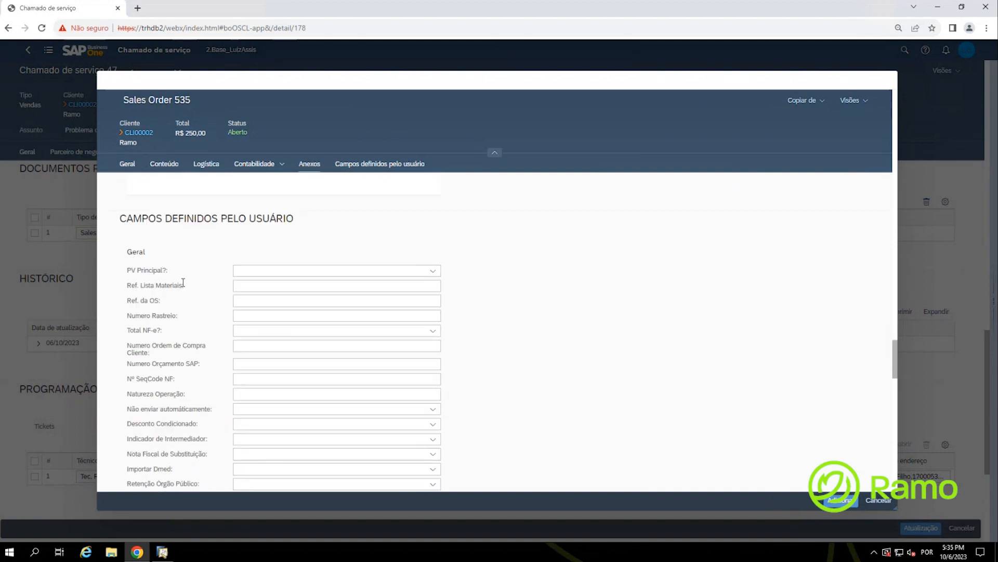
{"action": "scroll", "coordinate": [183, 283], "scroll_direction": "down", "scroll_amount": 1}
{"action": "scroll", "coordinate": [183, 284], "scroll_direction": "down", "scroll_amount": 6}
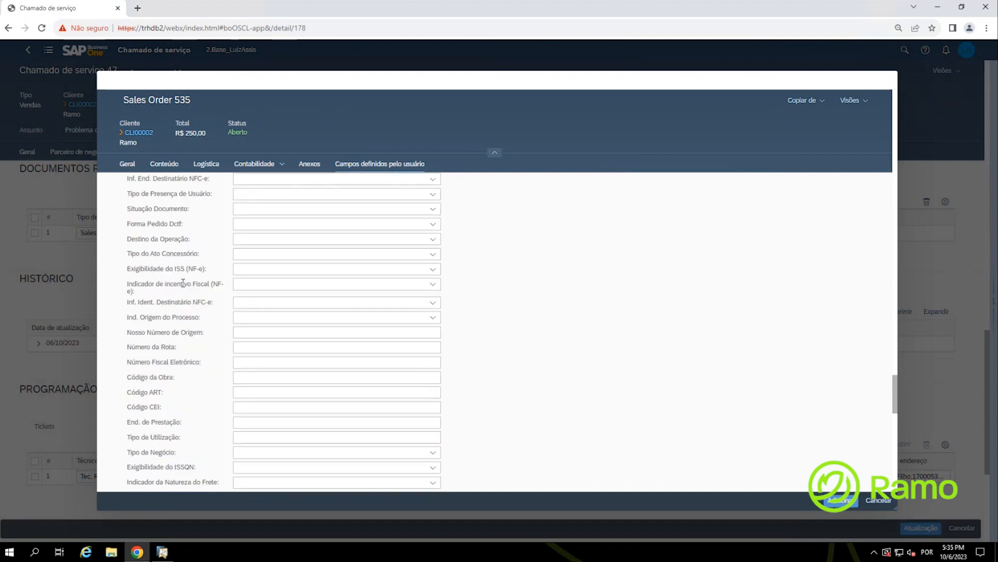
{"action": "scroll", "coordinate": [183, 284], "scroll_direction": "down", "scroll_amount": 10}
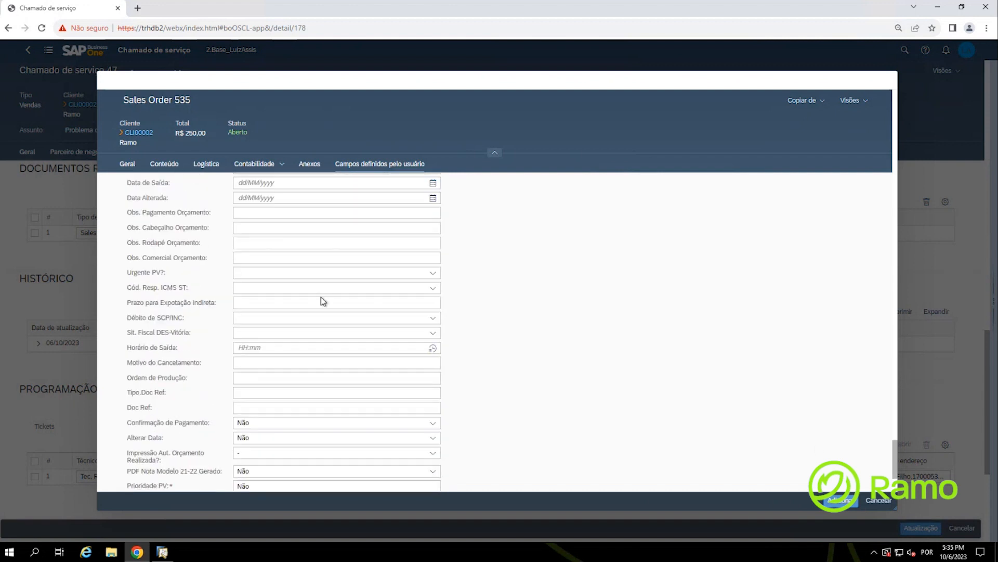
Step: Add Sales Order 535, then save service call 47 with the order linked
{"action": "left_click", "coordinate": [839, 500]}
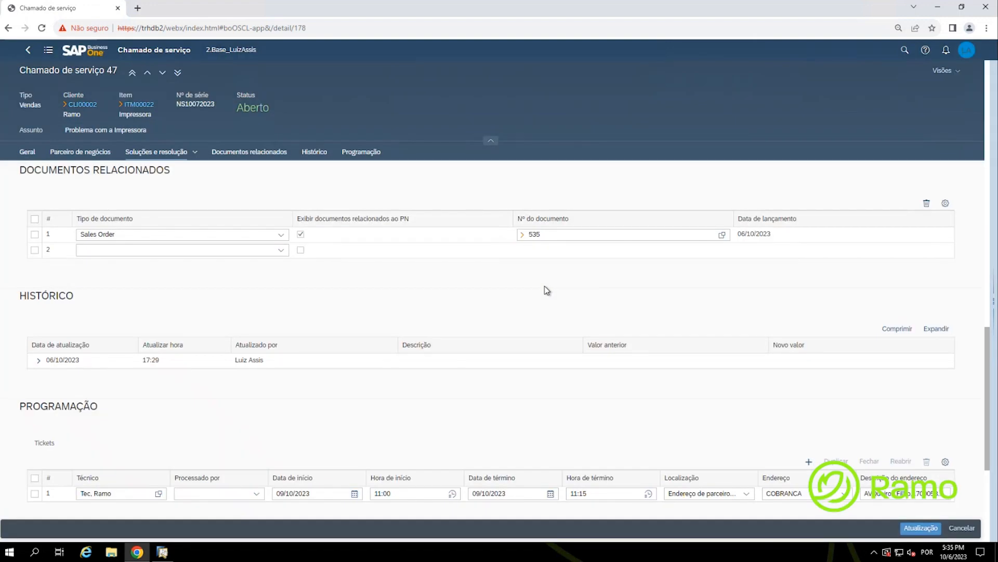
{"action": "left_click", "coordinate": [559, 238]}
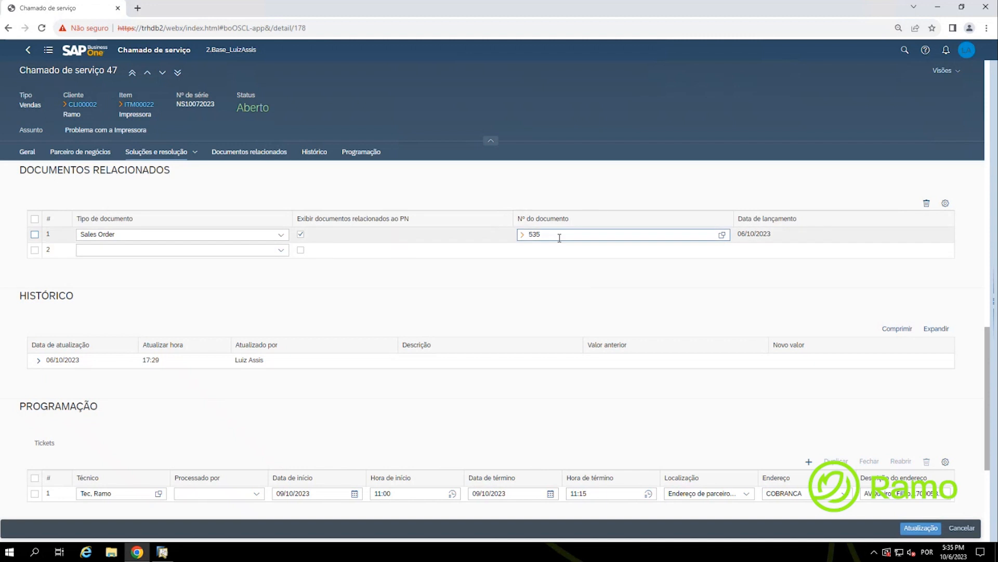
{"action": "key", "text": "ctrl"}
{"action": "left_click", "coordinate": [922, 529]}
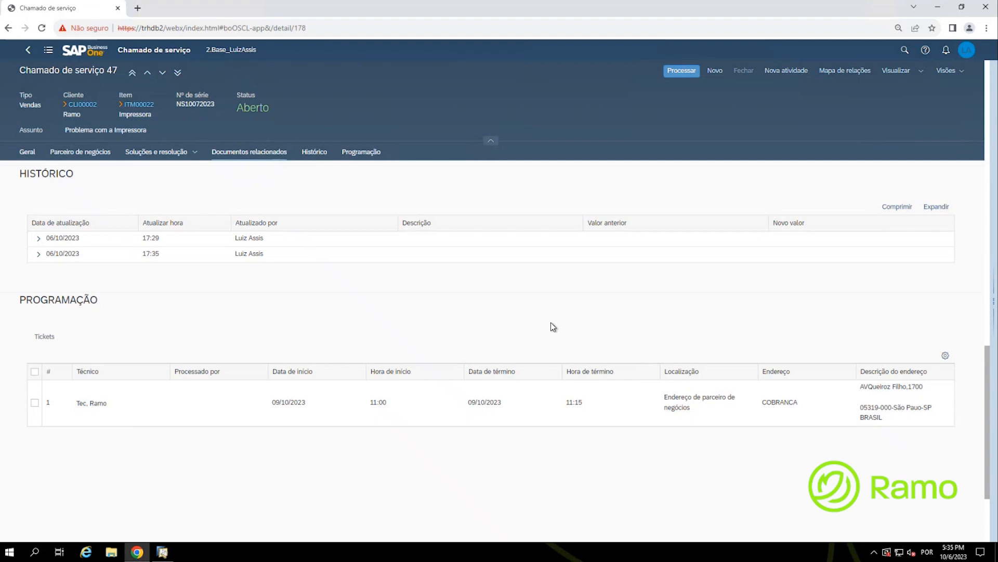
{"action": "left_click", "coordinate": [843, 74]}
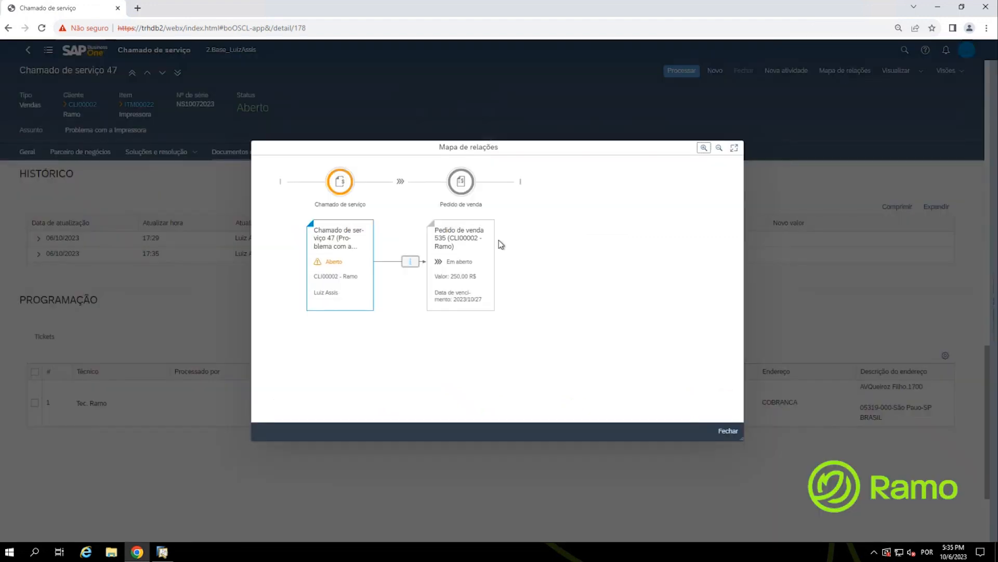
Step: Open the linked Sales Order 535 in its own tab via Ver mais
{"action": "left_click", "coordinate": [466, 255]}
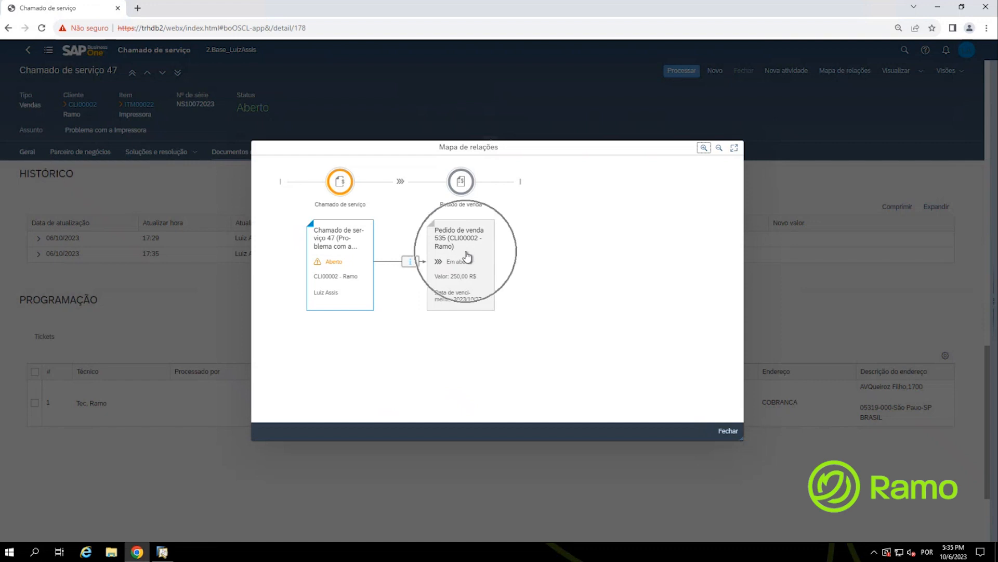
{"action": "left_click", "coordinate": [727, 435]}
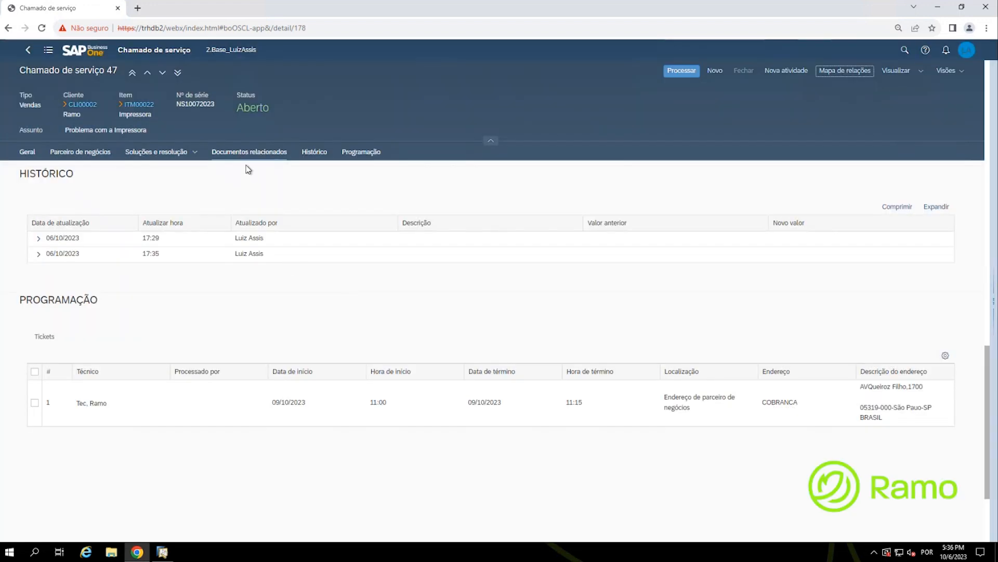
{"action": "left_click", "coordinate": [238, 154]}
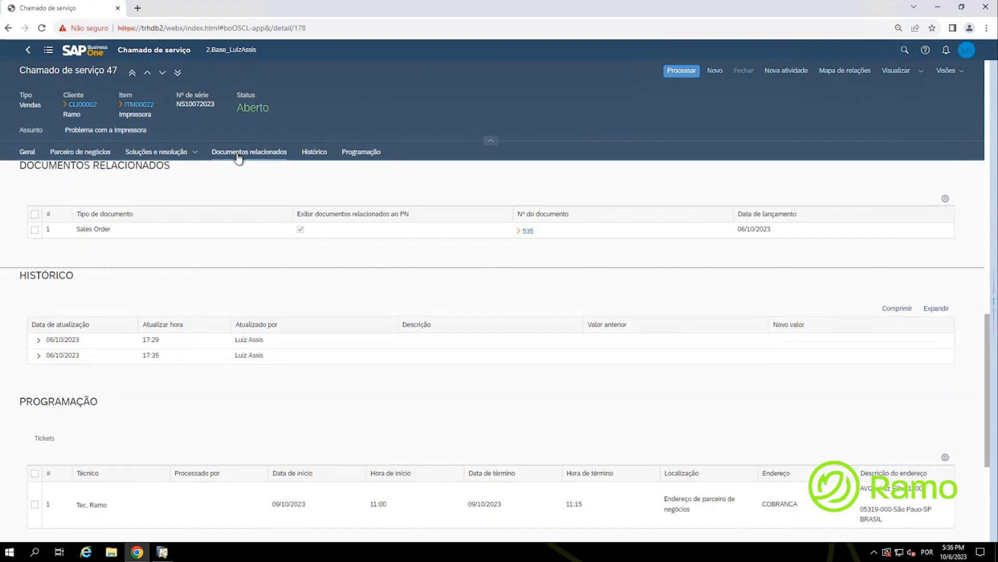
{"action": "left_click", "coordinate": [528, 235]}
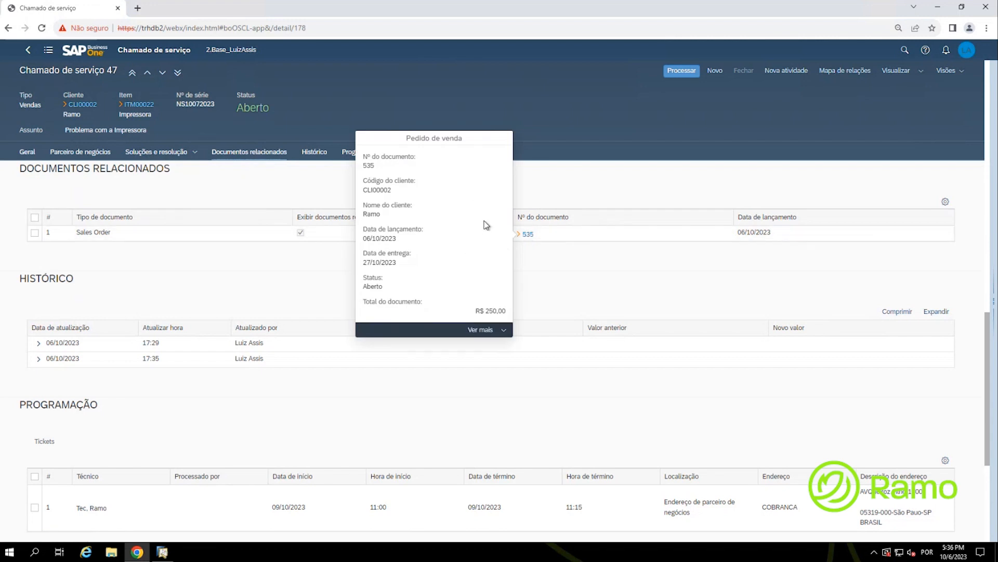
{"action": "left_click", "coordinate": [482, 332]}
{"action": "left_click", "coordinate": [482, 337]}
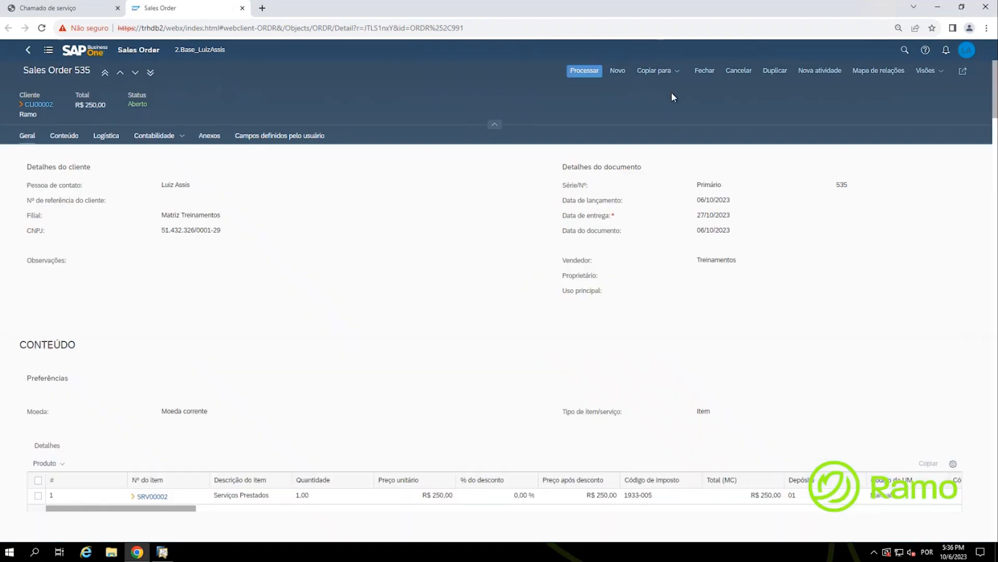
Step: Show the sales order's relationship map, including its related service calls
{"action": "left_click", "coordinate": [878, 75]}
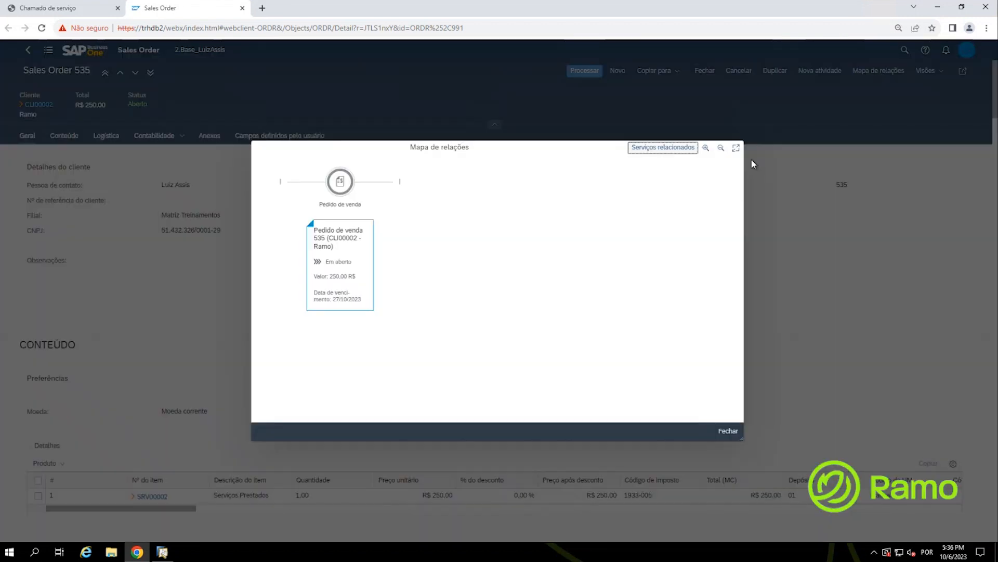
{"action": "left_click", "coordinate": [655, 150]}
{"action": "left_click", "coordinate": [654, 149]}
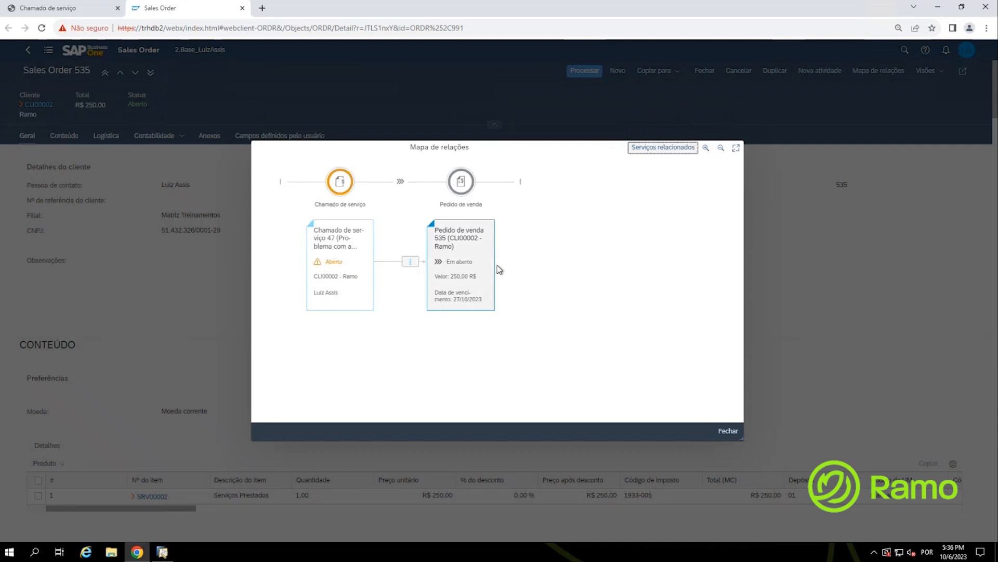
Step: Close the map and the sales order, returning to the home page's Serviço tiles
{"action": "left_click", "coordinate": [739, 432]}
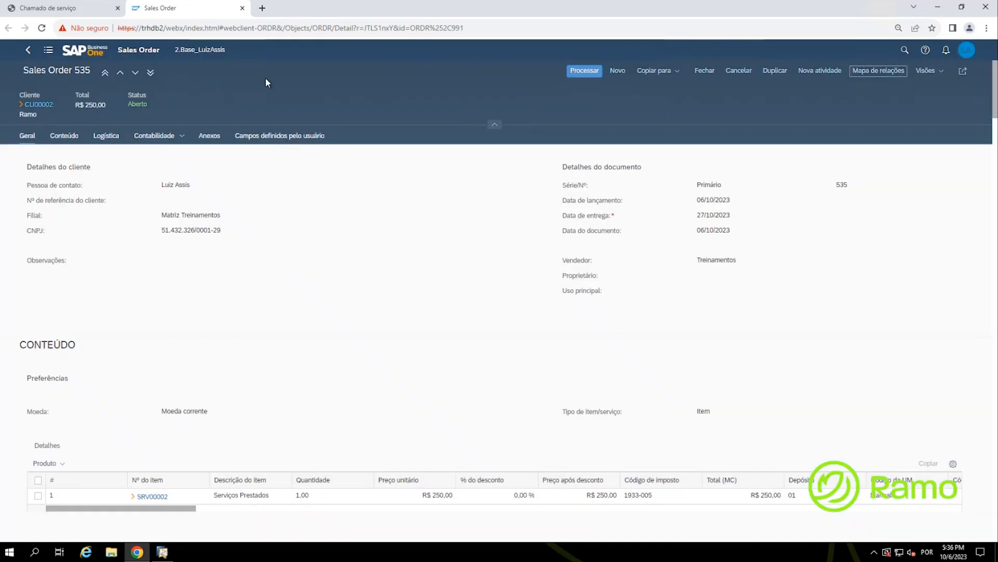
{"action": "left_click", "coordinate": [242, 8]}
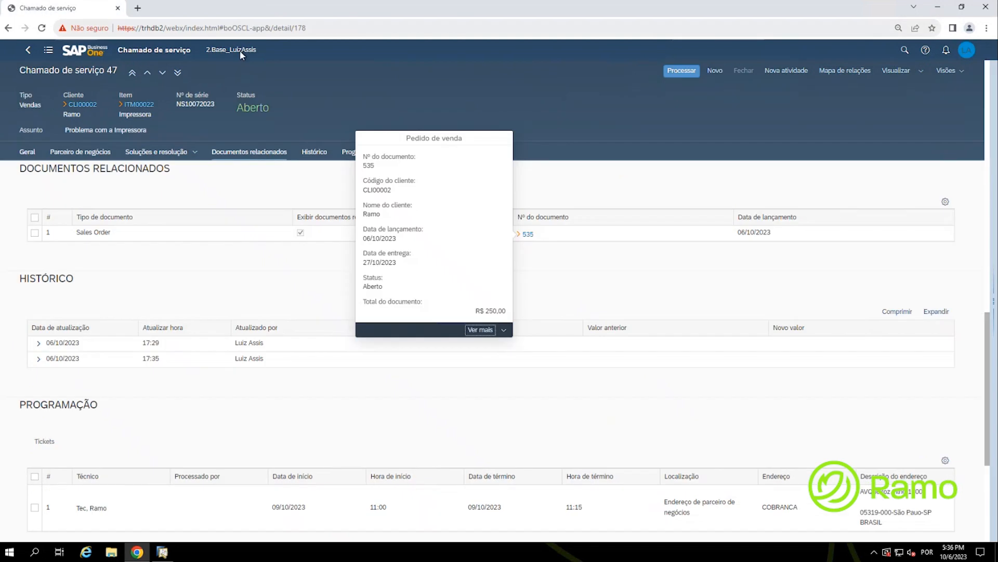
{"action": "left_click", "coordinate": [85, 52]}
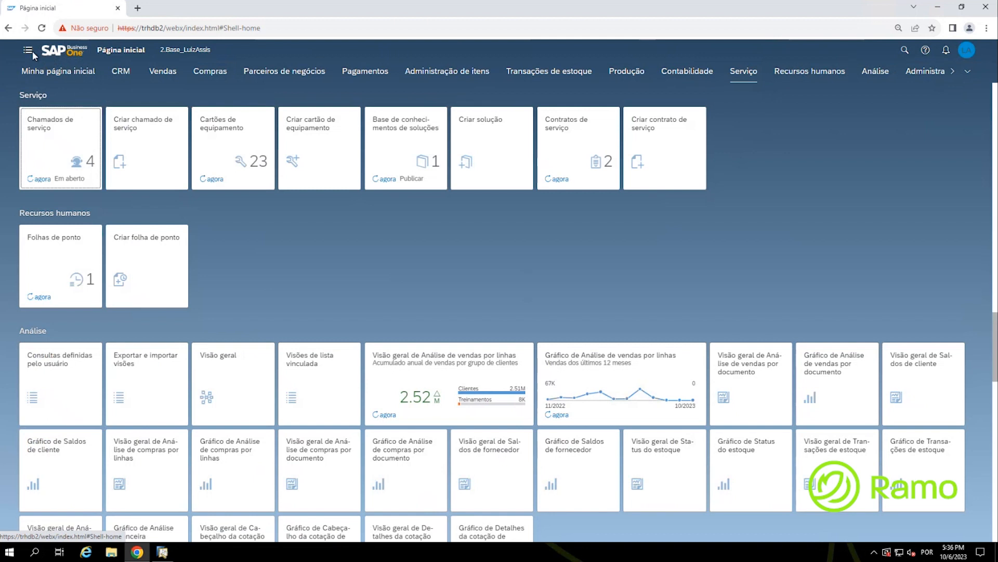
Step: Open the side navigation menu with the hamburger icon
{"action": "left_click", "coordinate": [28, 51]}
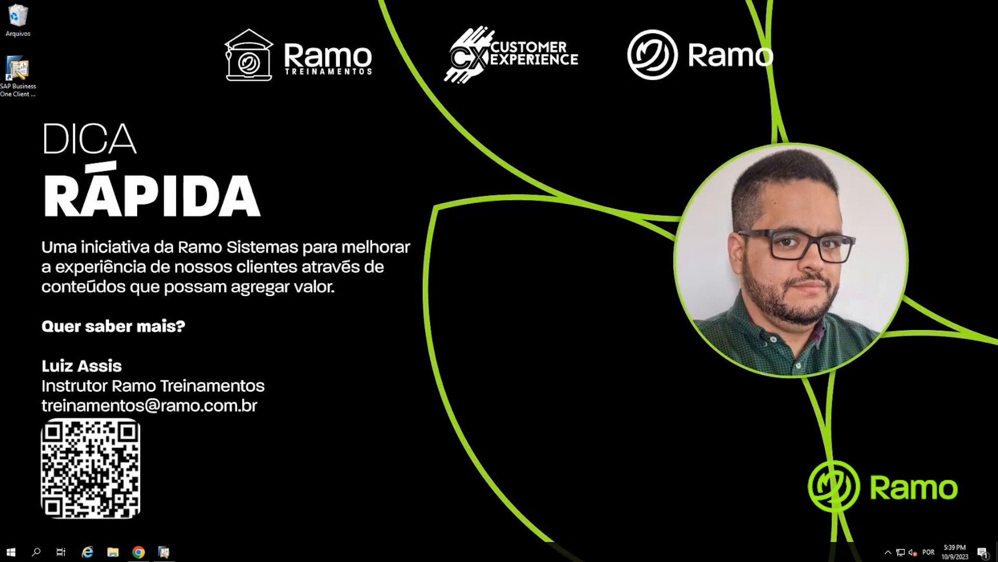
Step: Restore the browser and log back in to the company database
{"action": "left_click", "coordinate": [138, 551]}
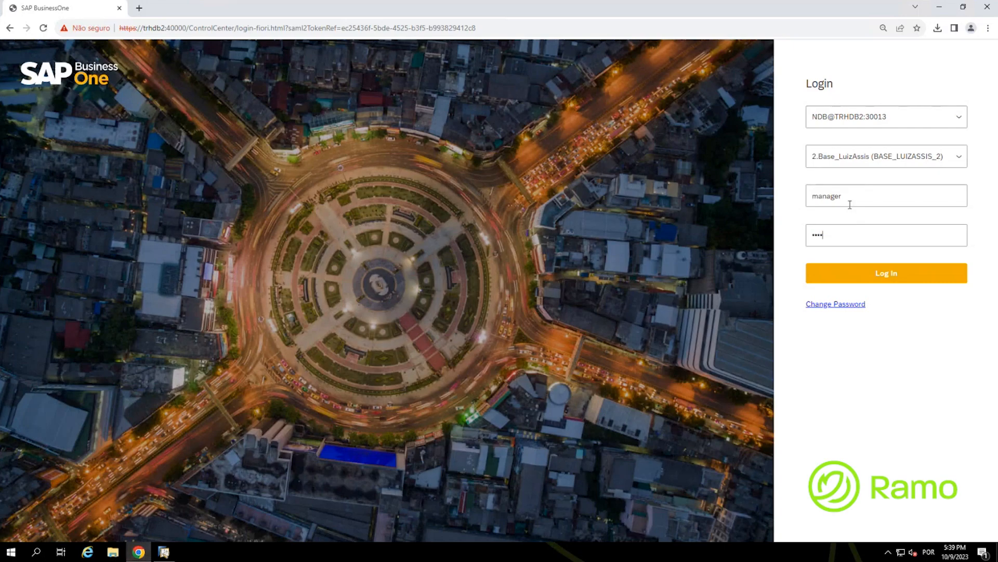
{"action": "left_click", "coordinate": [907, 275]}
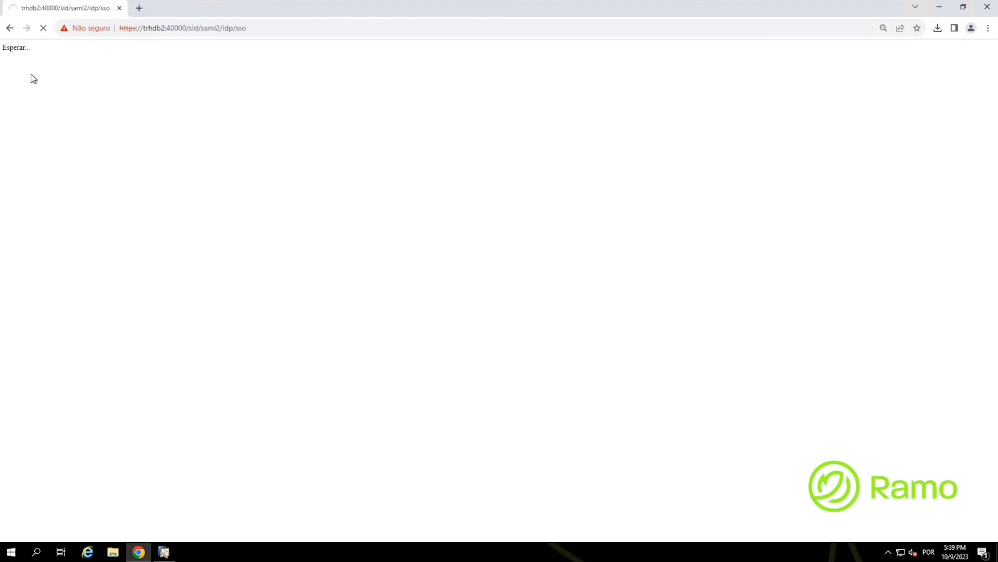
{"action": "key", "text": "ctrl"}
{"action": "key", "text": "ctrl"}
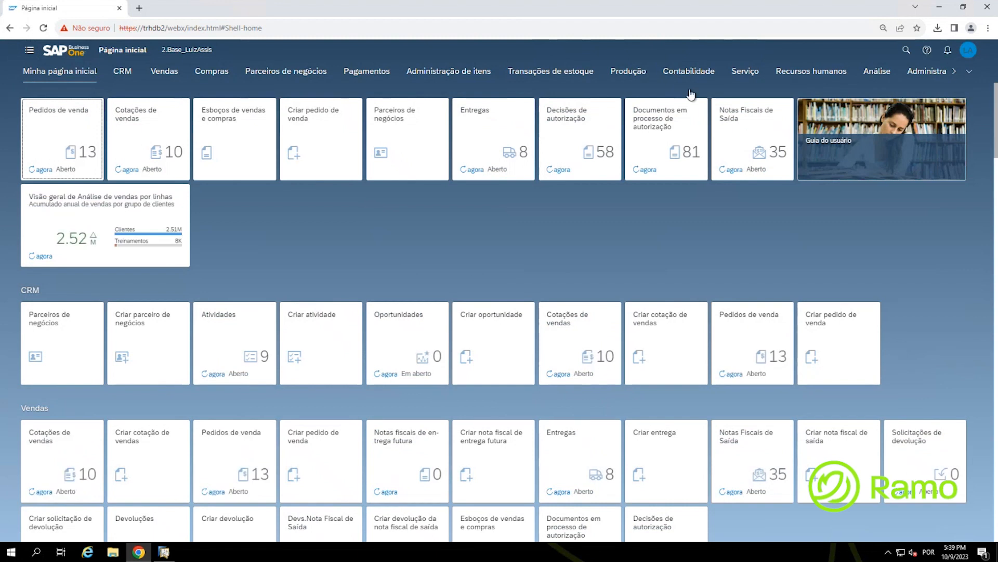
{"action": "key", "text": "ctrl"}
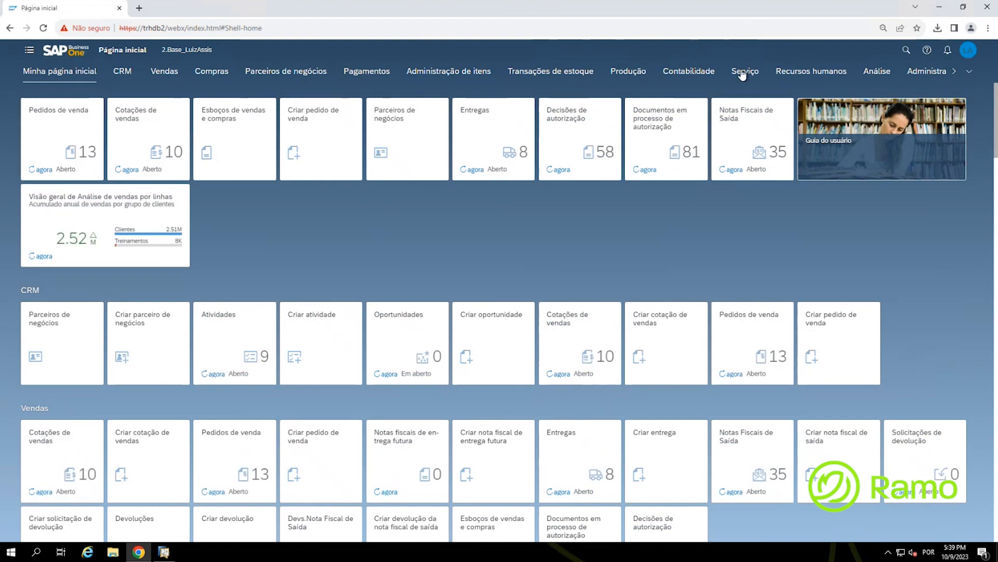
Step: From the Serviço group, open the Chamados de serviço list and its saved views
{"action": "left_click", "coordinate": [744, 73]}
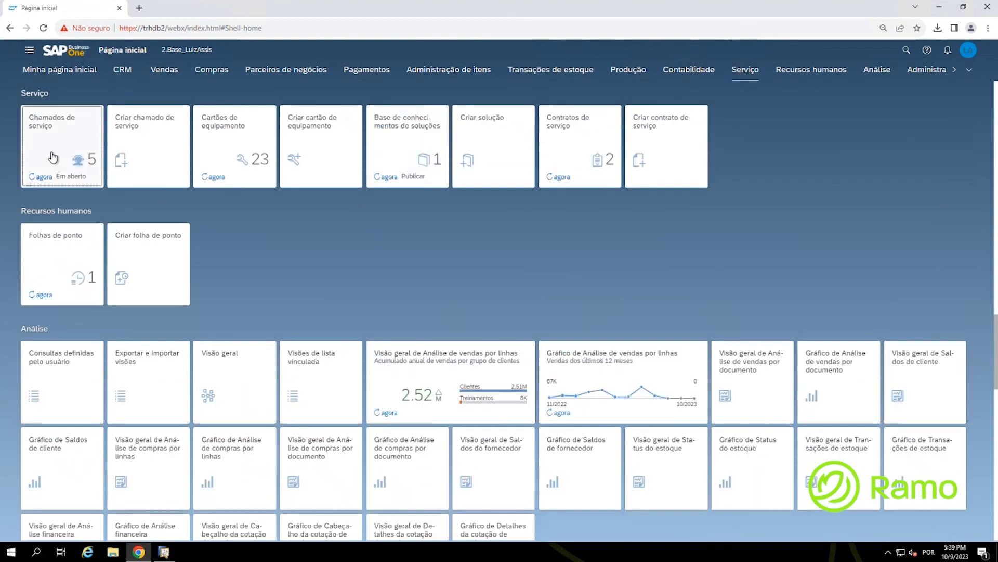
{"action": "key", "text": "ctrl"}
{"action": "key", "text": "ctrl"}
{"action": "key", "text": "ctrl"}
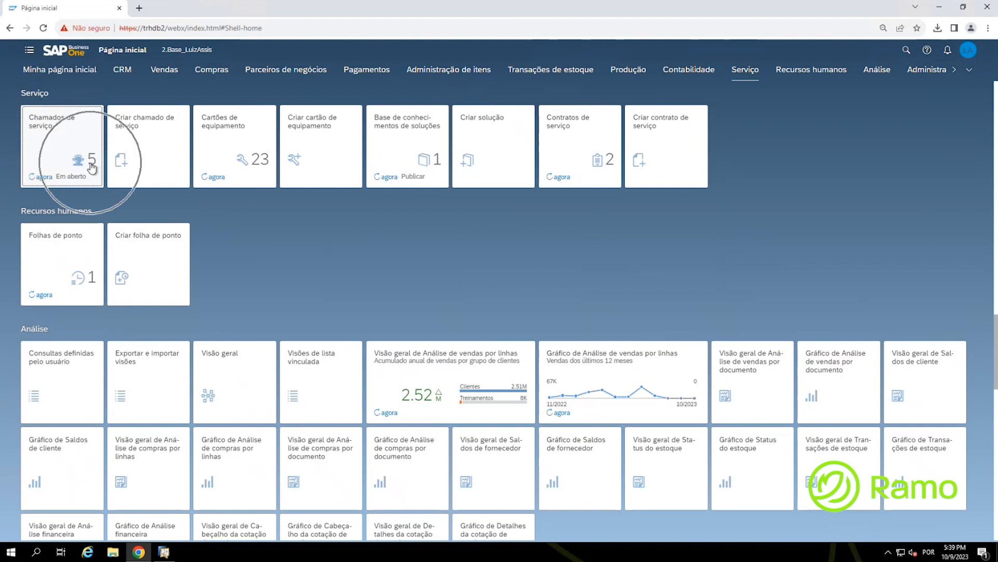
{"action": "key", "text": "ctrl"}
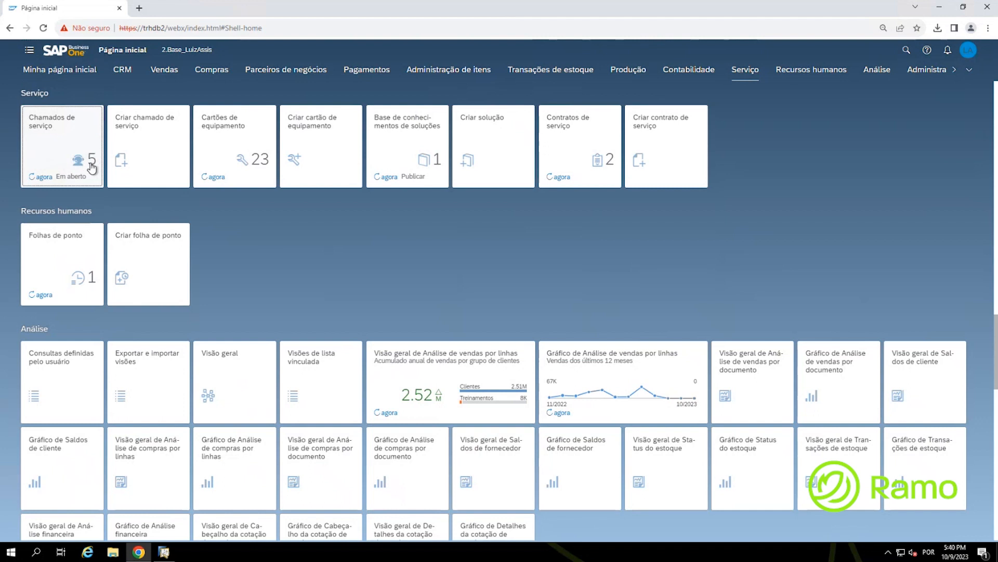
{"action": "key", "text": "ctrl"}
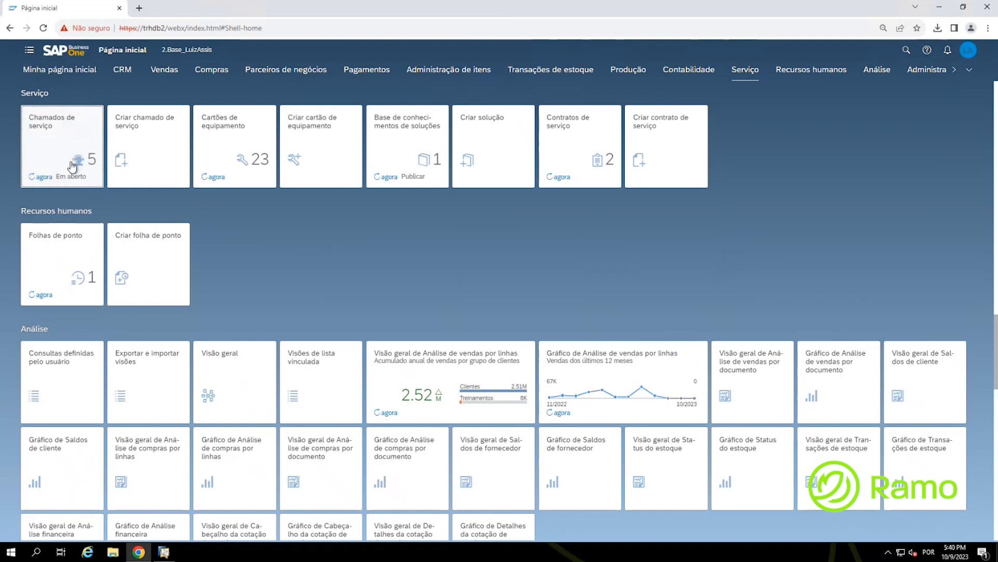
{"action": "key", "text": "ctrl"}
{"action": "key", "text": "ctrl"}
{"action": "key", "text": "ctrl"}
{"action": "left_click", "coordinate": [72, 149]}
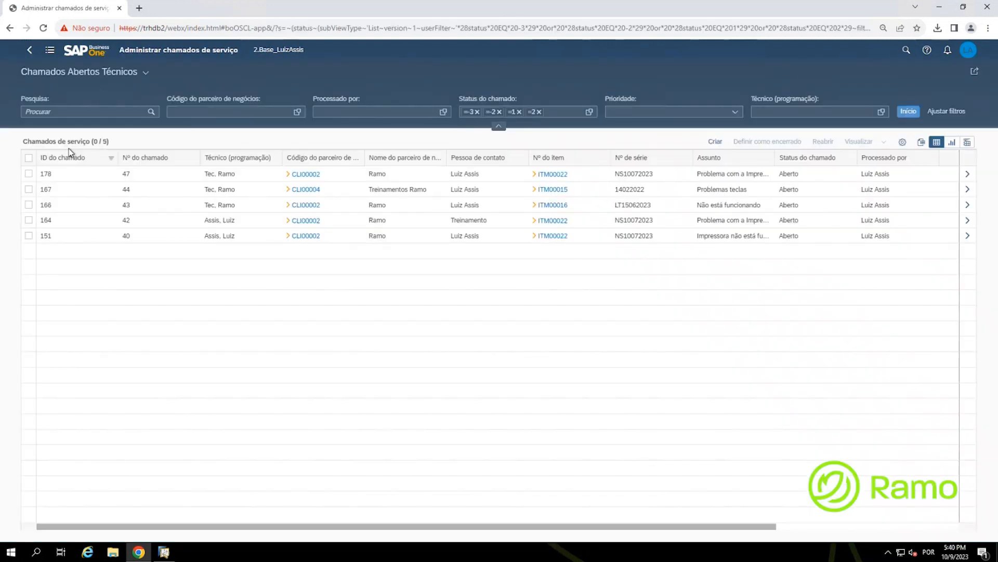
{"action": "left_click", "coordinate": [146, 73]}
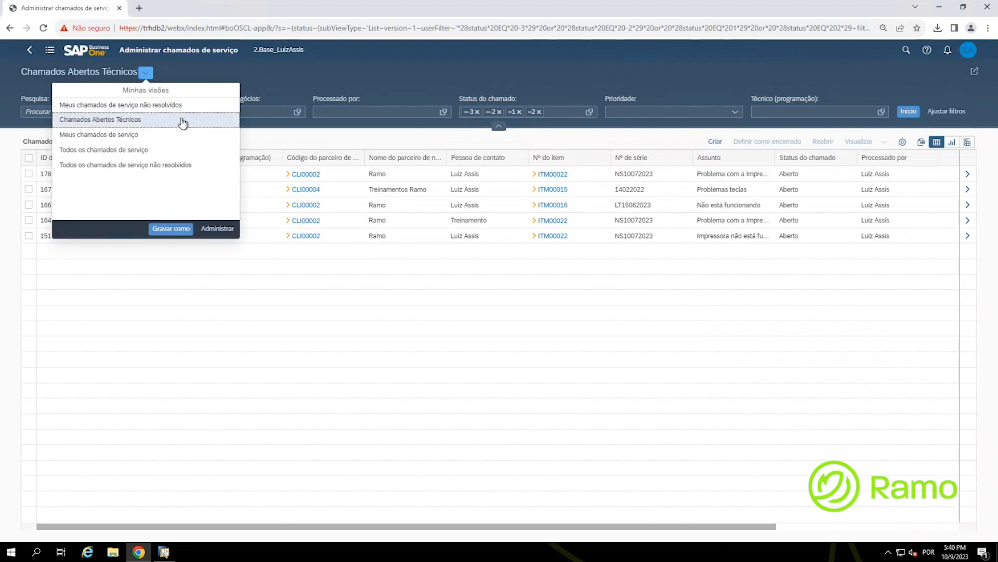
{"action": "left_click", "coordinate": [321, 83]}
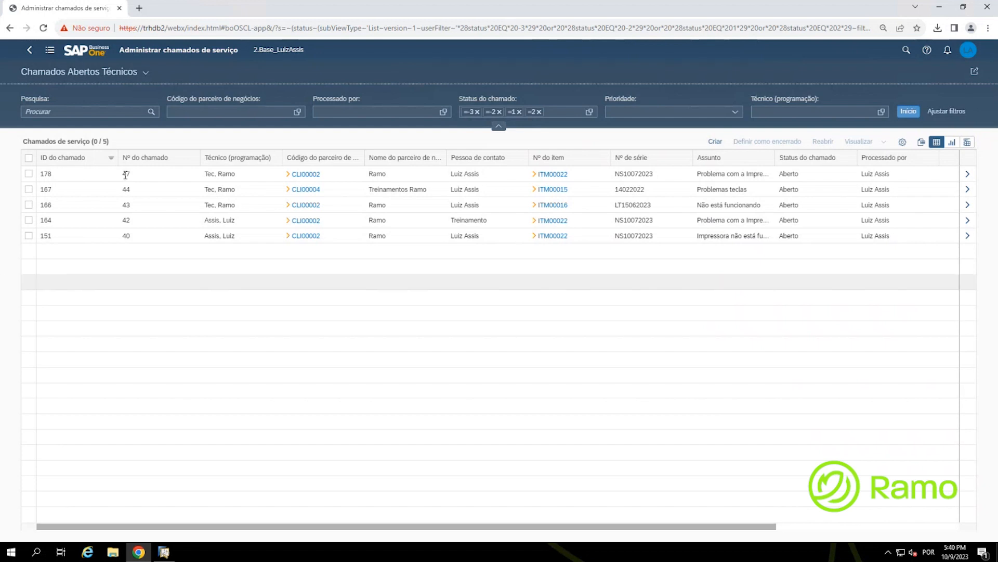
Step: Search the open calls list for 151 so only that call remains
{"action": "left_click", "coordinate": [96, 112]}
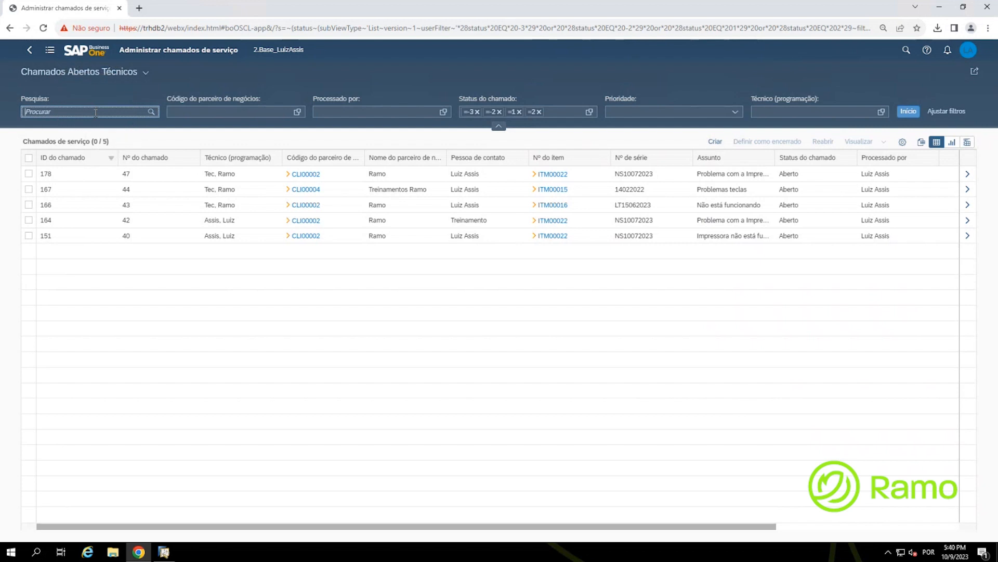
{"action": "type", "text": "151"}
{"action": "left_click", "coordinate": [152, 112]}
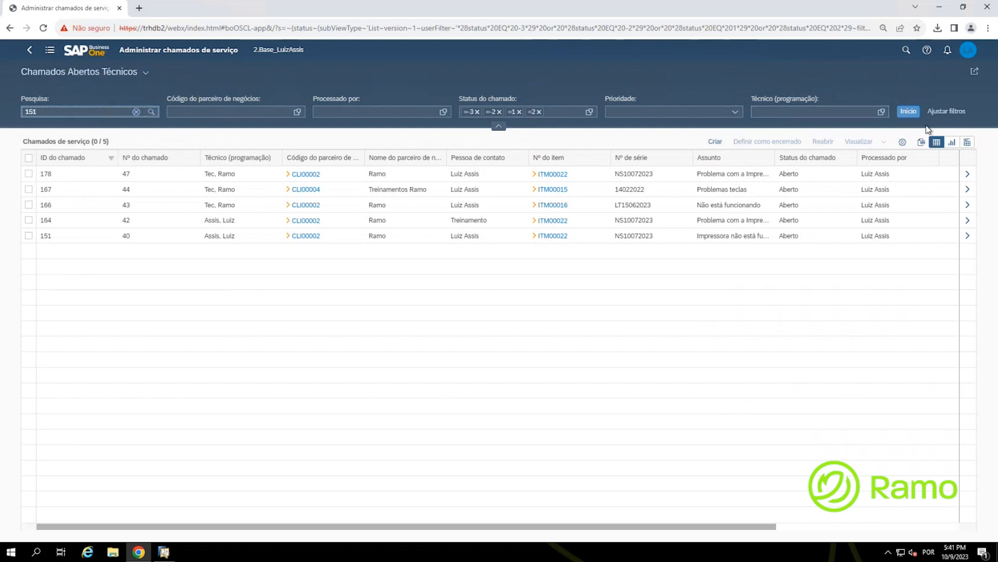
{"action": "left_click", "coordinate": [913, 117]}
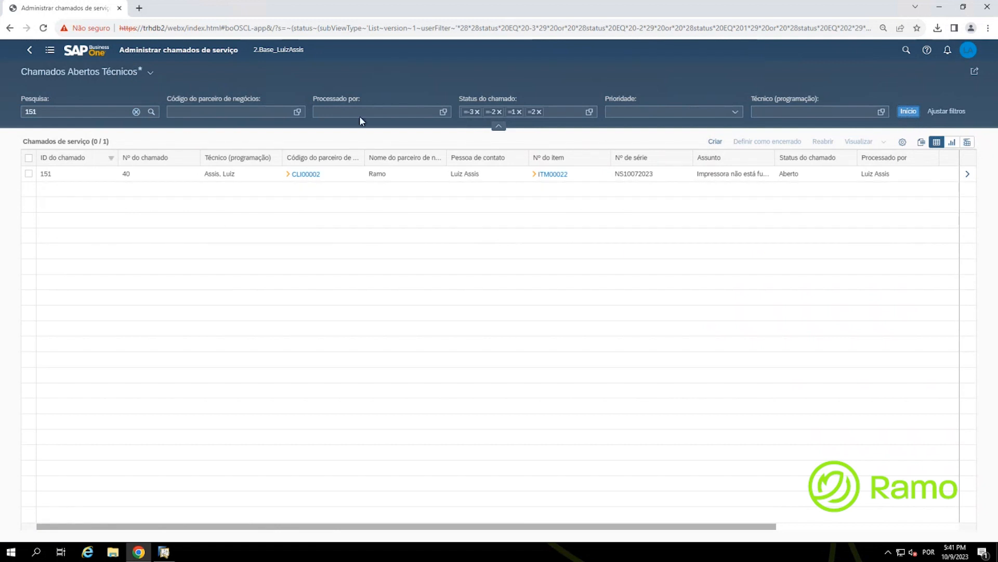
{"action": "left_click", "coordinate": [249, 114]}
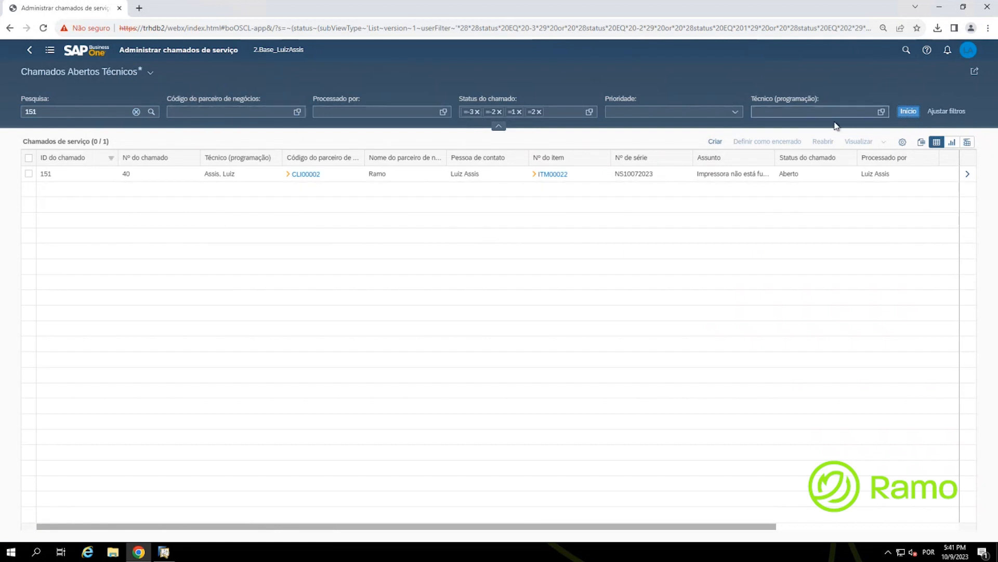
Step: Add Técnico (programação) to the list's available filter fields
{"action": "left_click", "coordinate": [955, 109]}
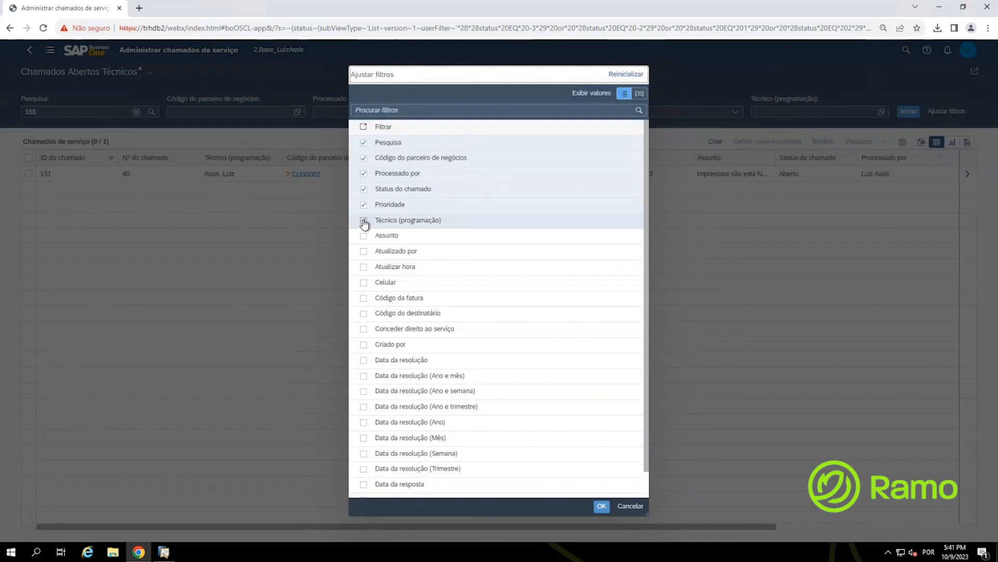
{"action": "left_click", "coordinate": [364, 222]}
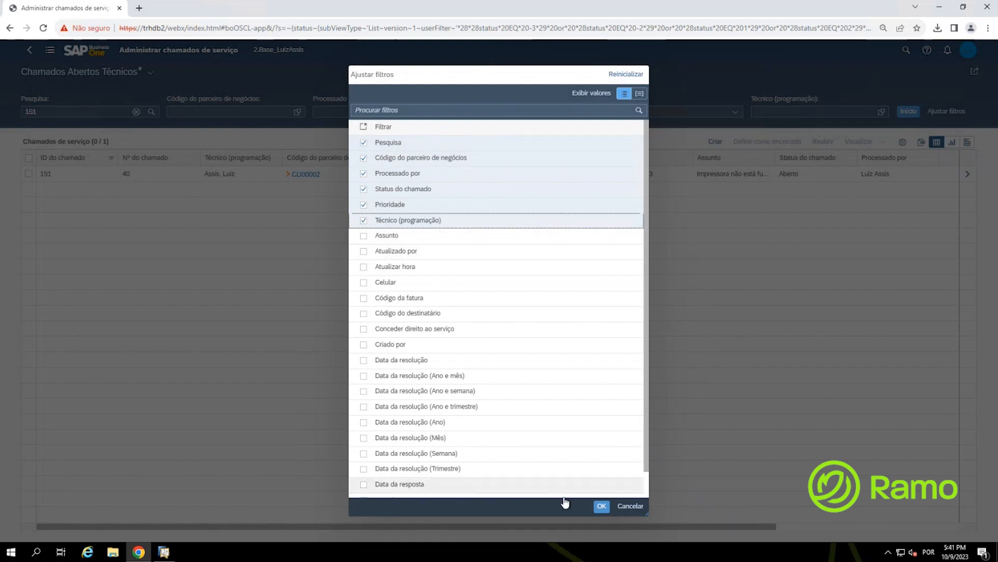
{"action": "left_click", "coordinate": [602, 507]}
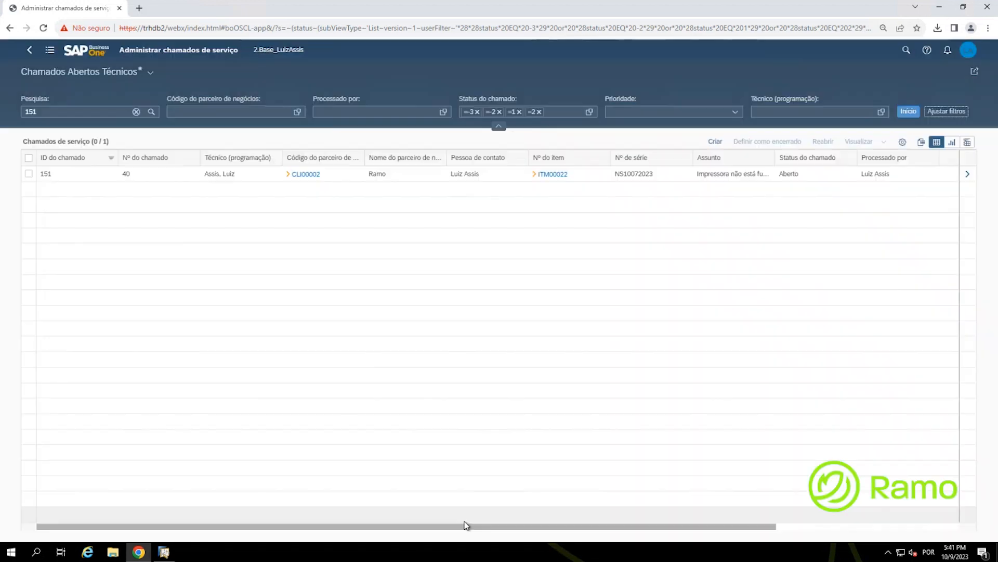
{"action": "left_click_drag", "start_coordinate": [520, 526], "coordinate": [713, 539]}
{"action": "left_click_drag", "start_coordinate": [631, 526], "coordinate": [323, 514]}
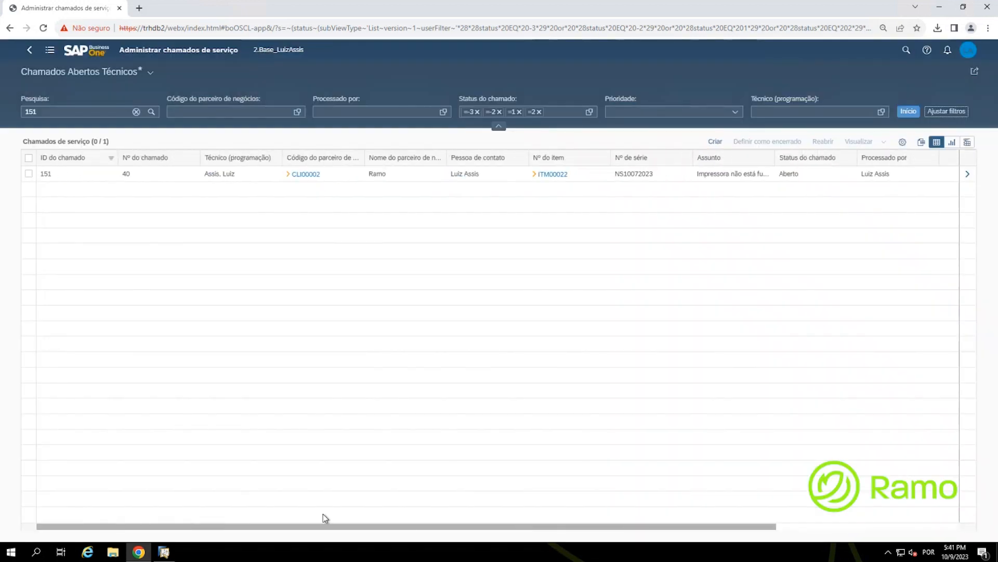
{"action": "left_click_drag", "start_coordinate": [481, 527], "coordinate": [347, 500]}
{"action": "left_click_drag", "start_coordinate": [520, 500], "coordinate": [745, 520]}
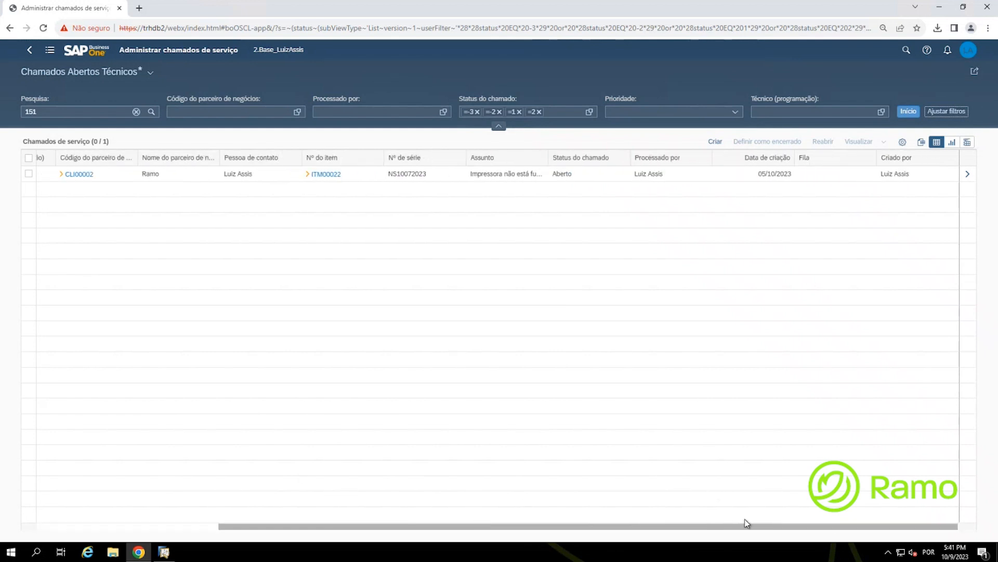
Step: Adjust the table columns to show ID, call-number and technician columns
{"action": "left_click", "coordinate": [903, 143]}
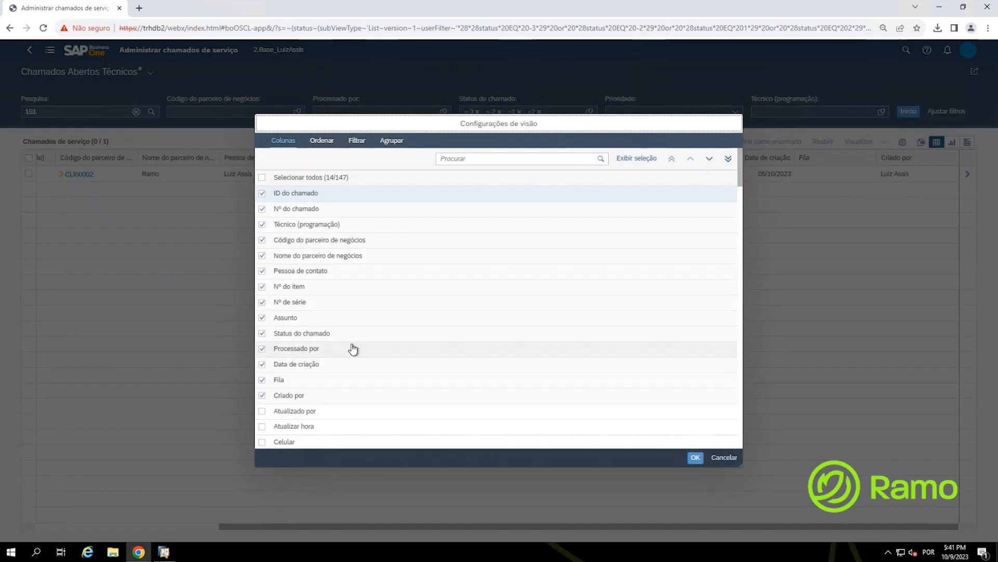
{"action": "left_click", "coordinate": [262, 411]}
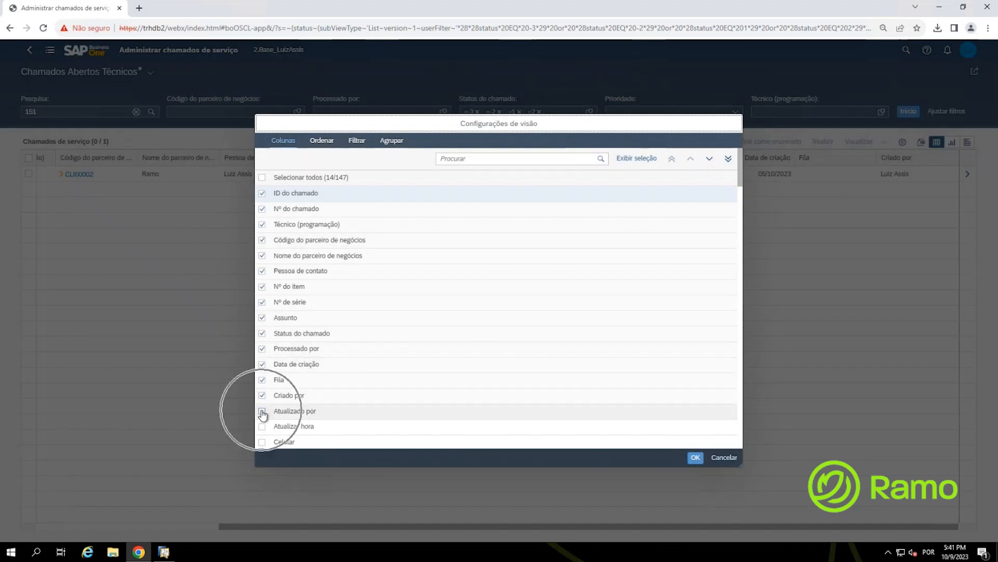
{"action": "left_click", "coordinate": [476, 158]}
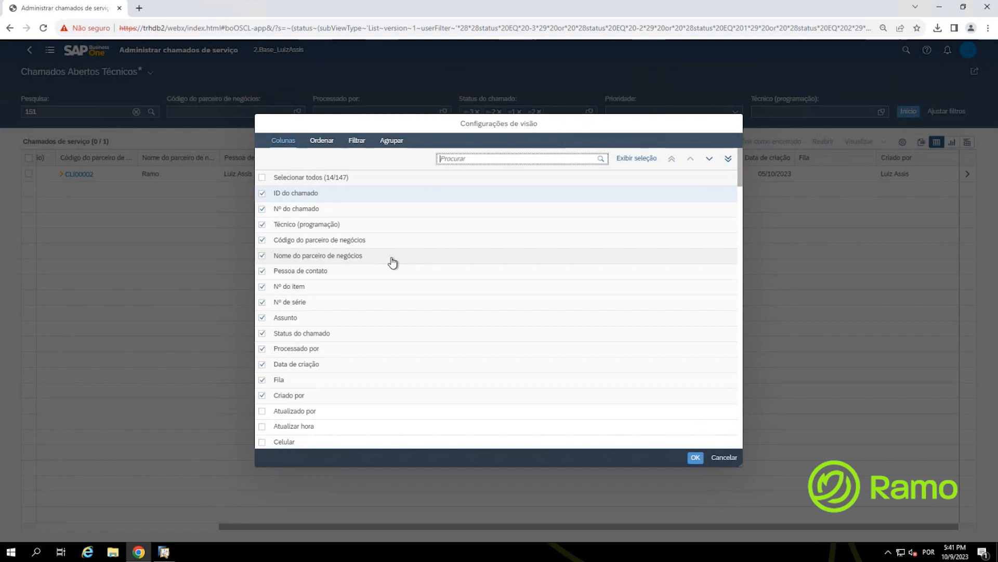
{"action": "left_click", "coordinate": [696, 460]}
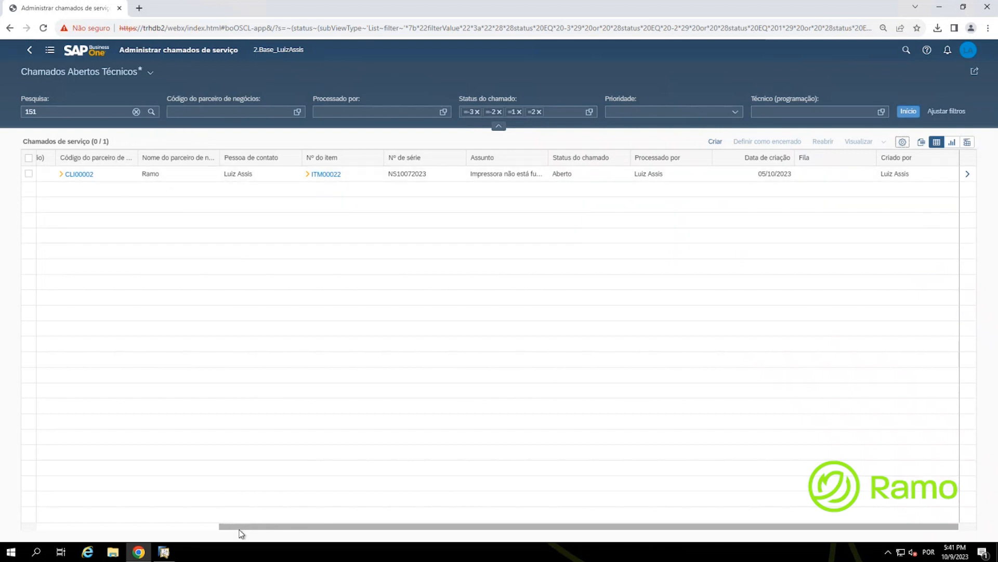
{"action": "left_click_drag", "start_coordinate": [232, 527], "coordinate": [31, 535]}
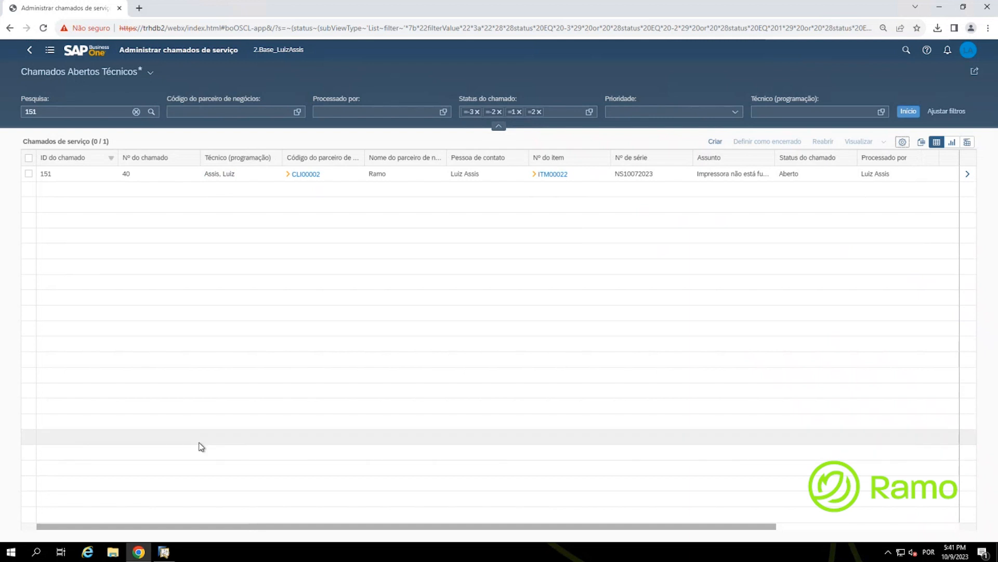
Step: Select call 151 and try marking it closed, agreeing to close related activities
{"action": "left_click", "coordinate": [29, 174]}
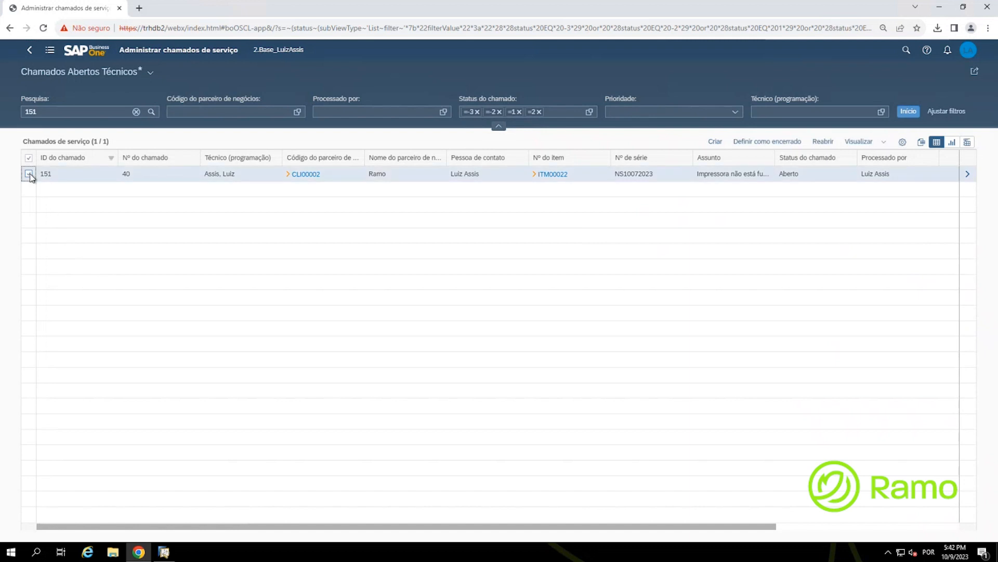
{"action": "left_click", "coordinate": [784, 143]}
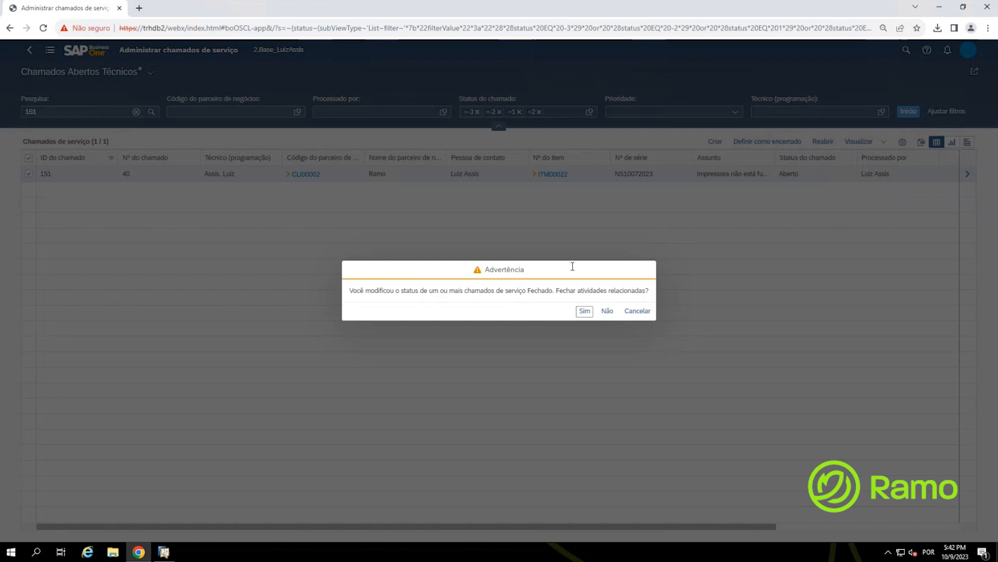
{"action": "left_click", "coordinate": [584, 311]}
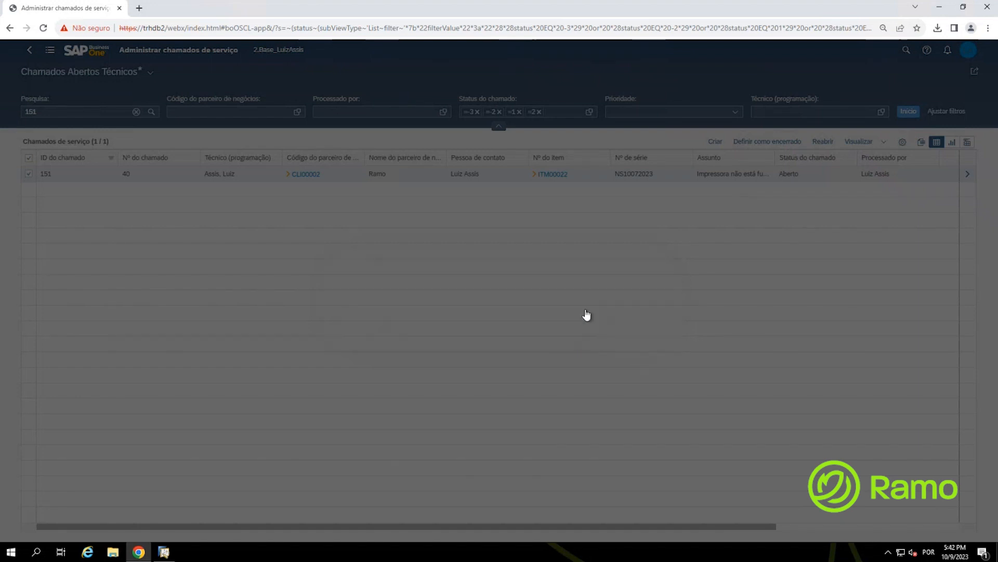
Step: Dismiss the missing-resolution error and open service call 40's details
{"action": "left_click", "coordinate": [446, 306]}
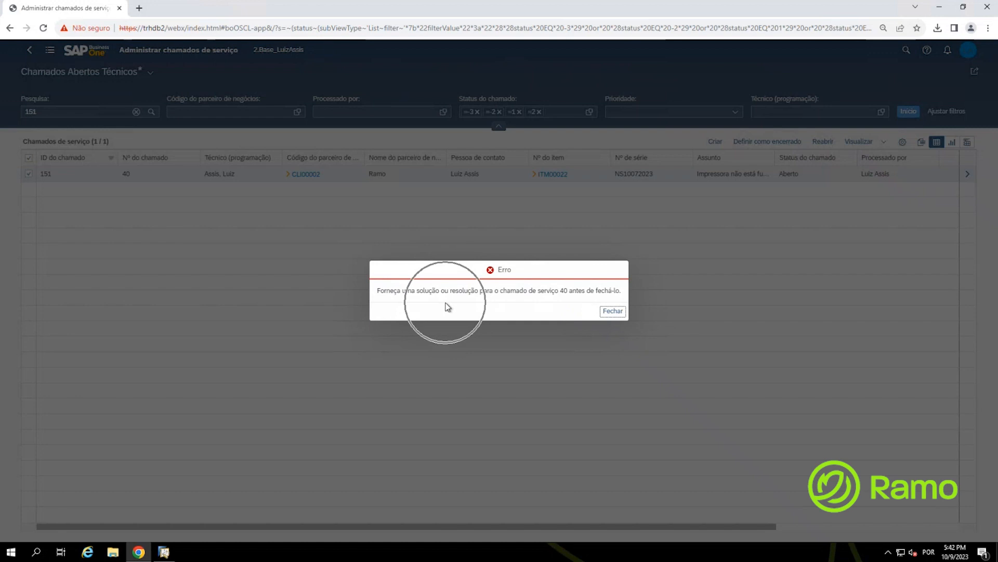
{"action": "left_click", "coordinate": [446, 306]}
{"action": "left_click", "coordinate": [446, 306]}
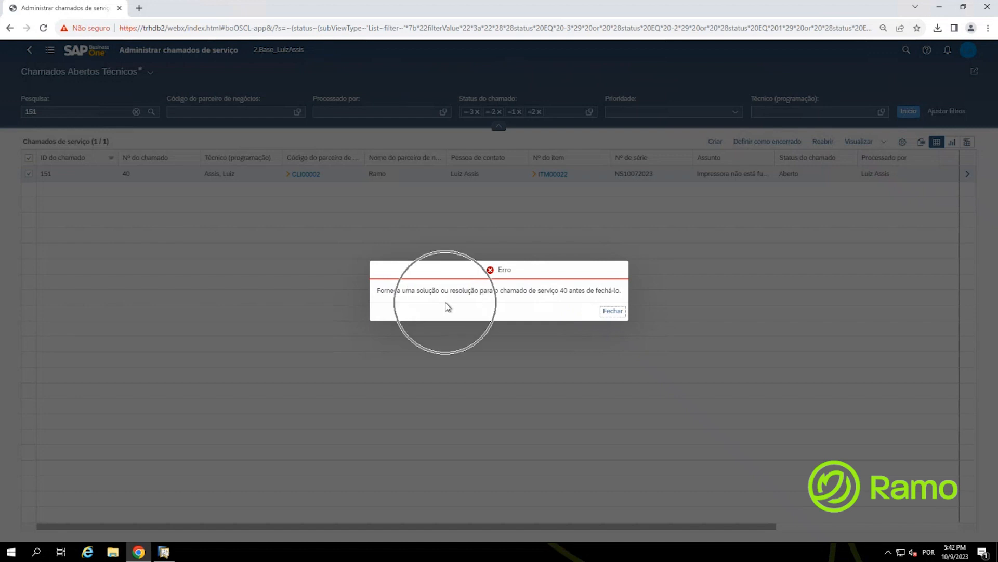
{"action": "left_click", "coordinate": [447, 306]}
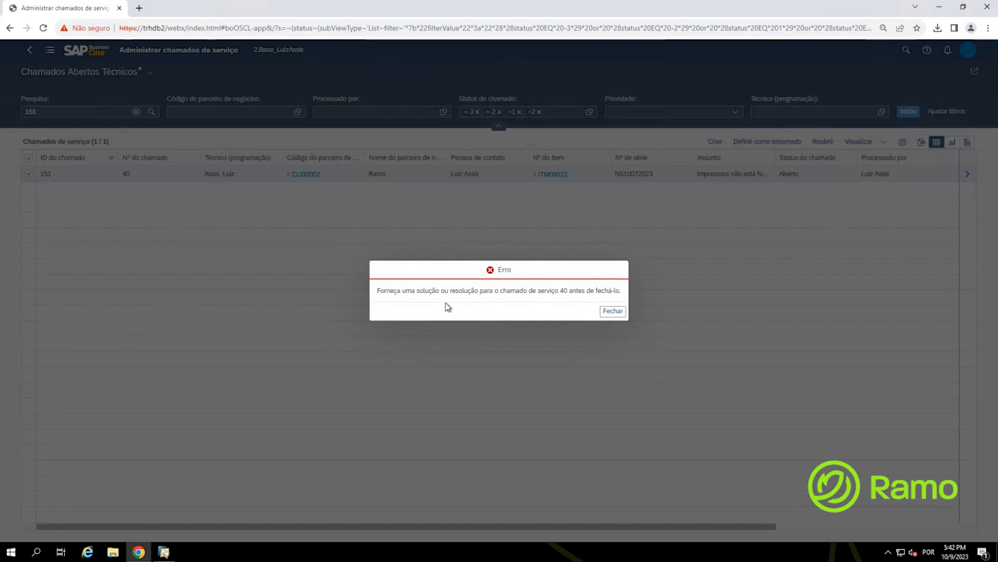
{"action": "left_click", "coordinate": [446, 306]}
{"action": "left_click", "coordinate": [447, 306]}
{"action": "left_click", "coordinate": [614, 312]}
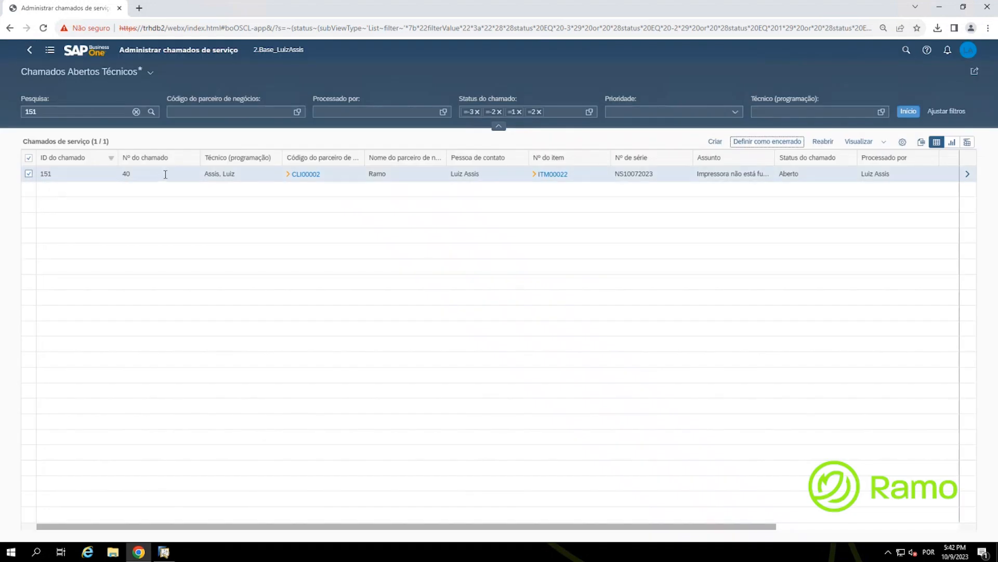
{"action": "left_click", "coordinate": [164, 174]}
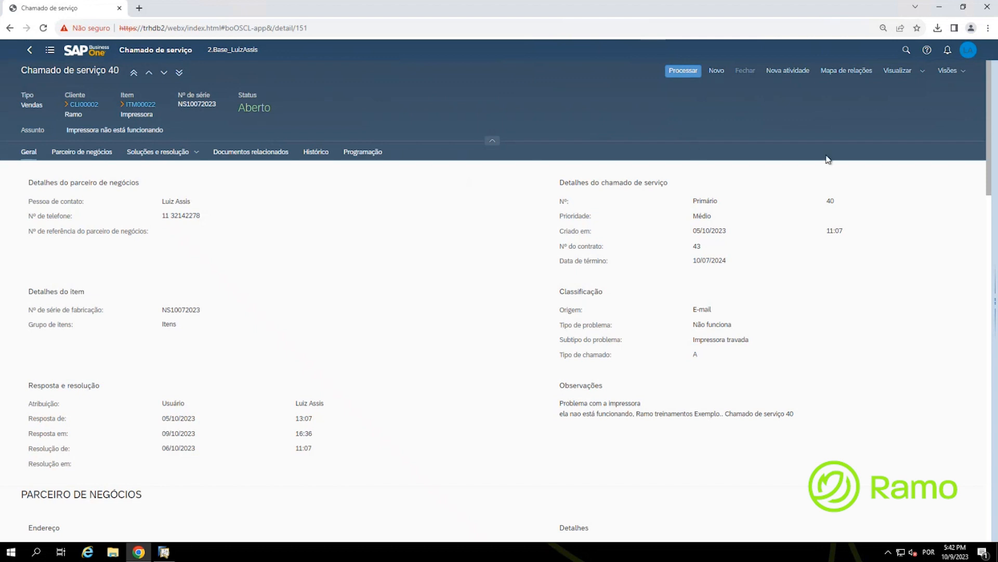
Step: Review call 40's relationship map showing its link to Sales Order 531 (R$ 350,00)
{"action": "left_click", "coordinate": [847, 79]}
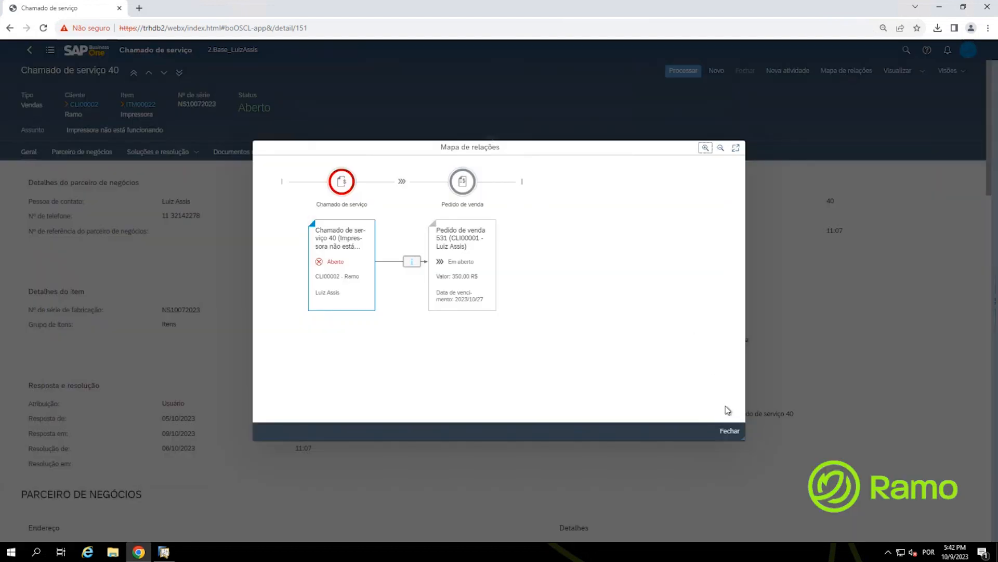
{"action": "left_click", "coordinate": [730, 431]}
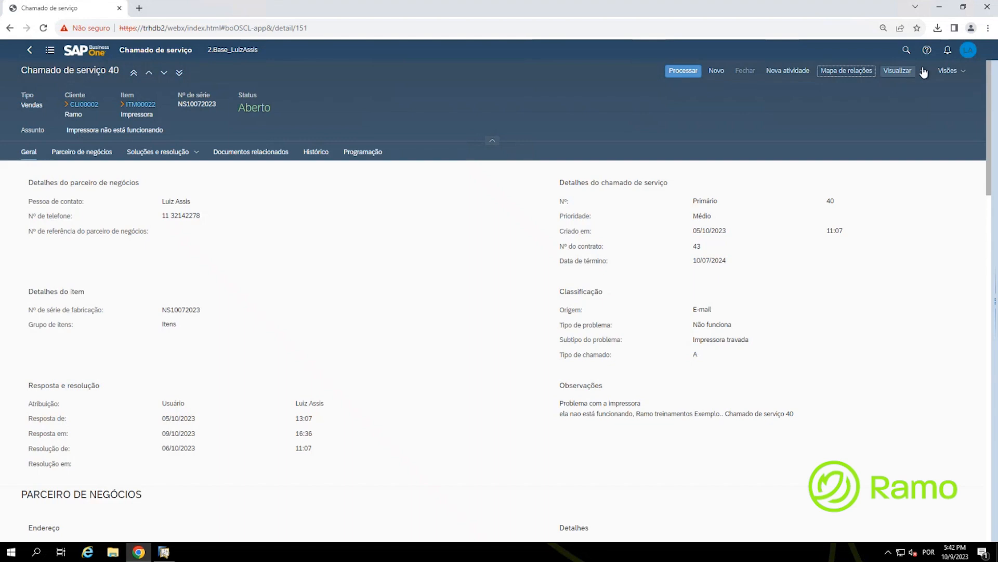
{"action": "left_click", "coordinate": [923, 71]}
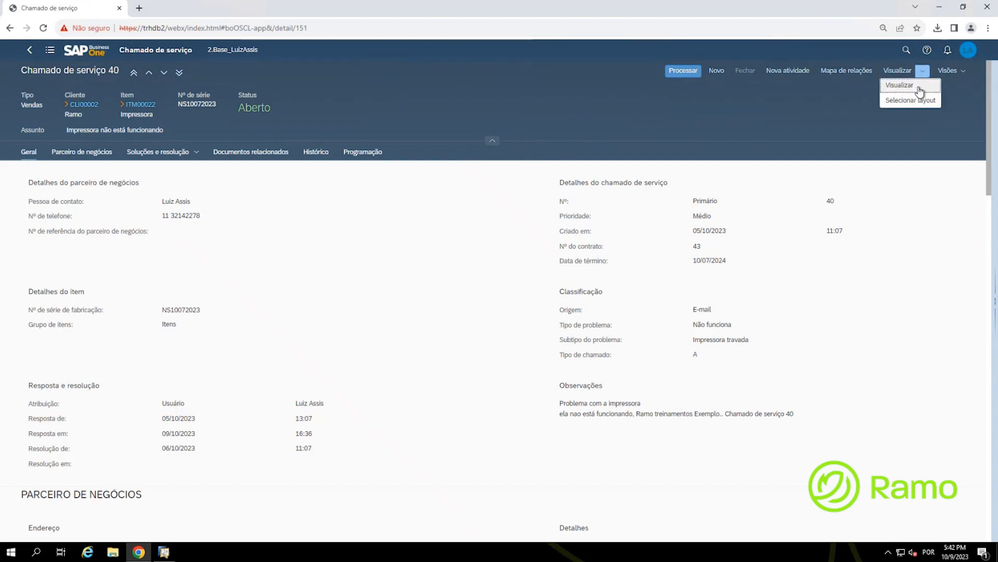
{"action": "left_click", "coordinate": [910, 85]}
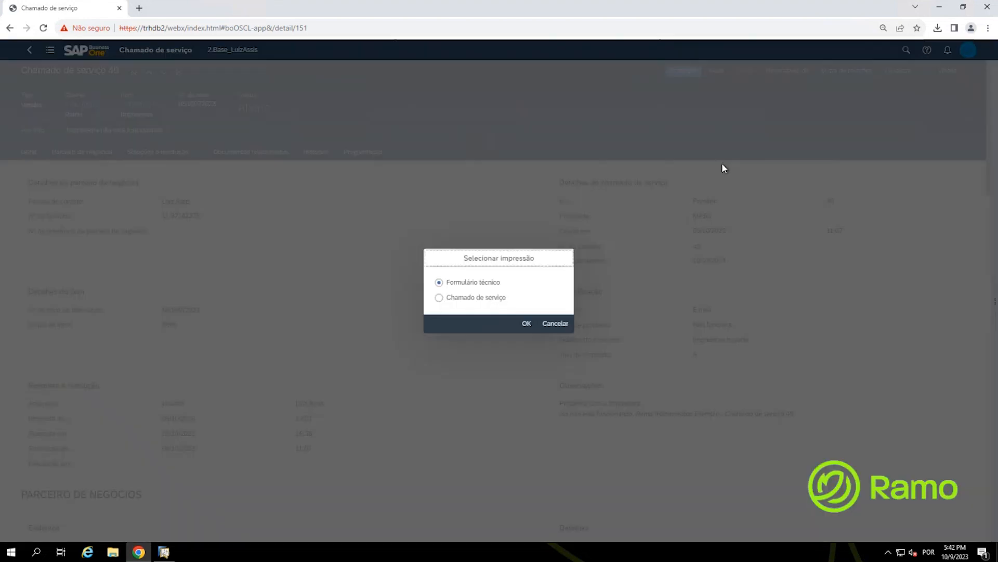
{"action": "left_click", "coordinate": [472, 300]}
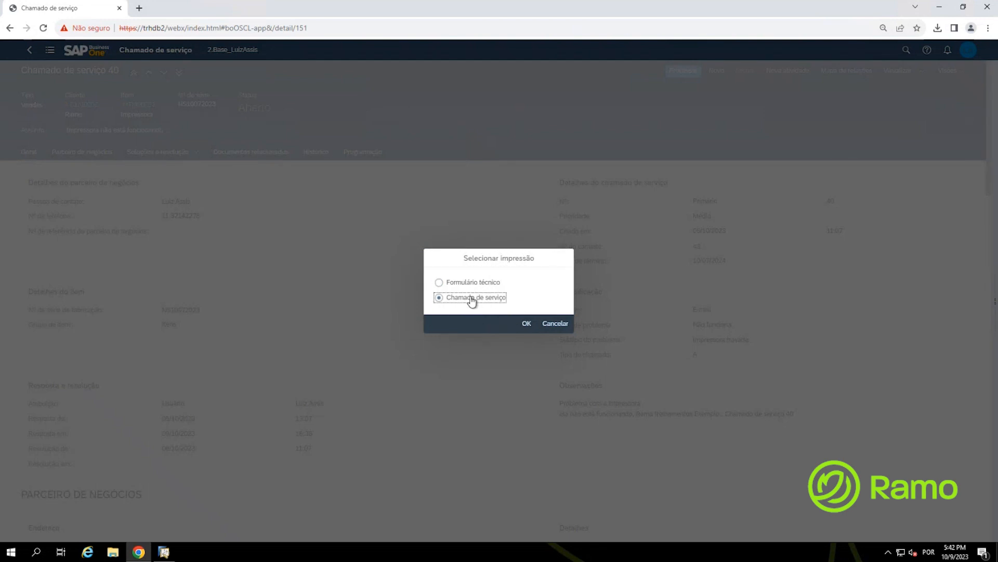
{"action": "left_click", "coordinate": [471, 284]}
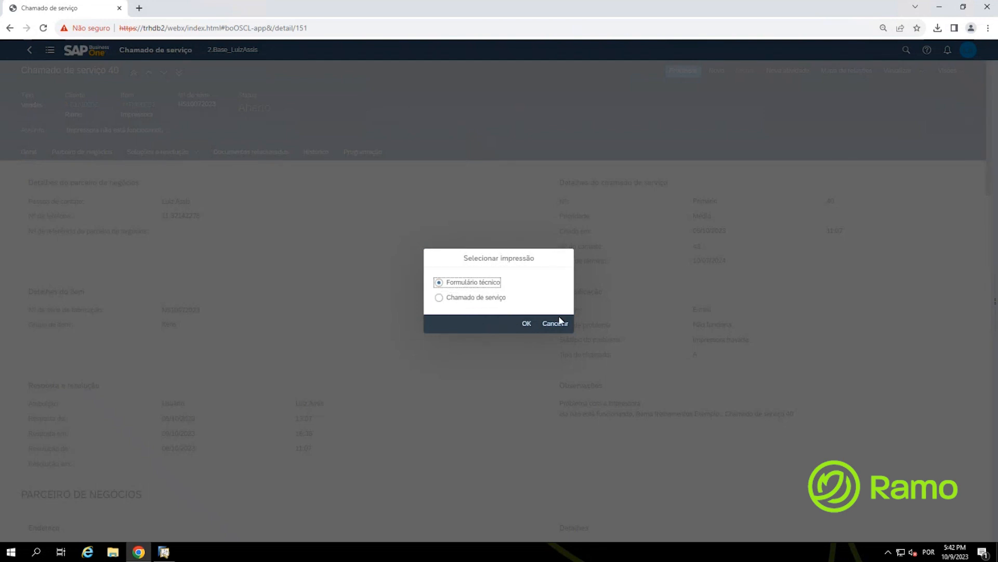
{"action": "left_click", "coordinate": [526, 323]}
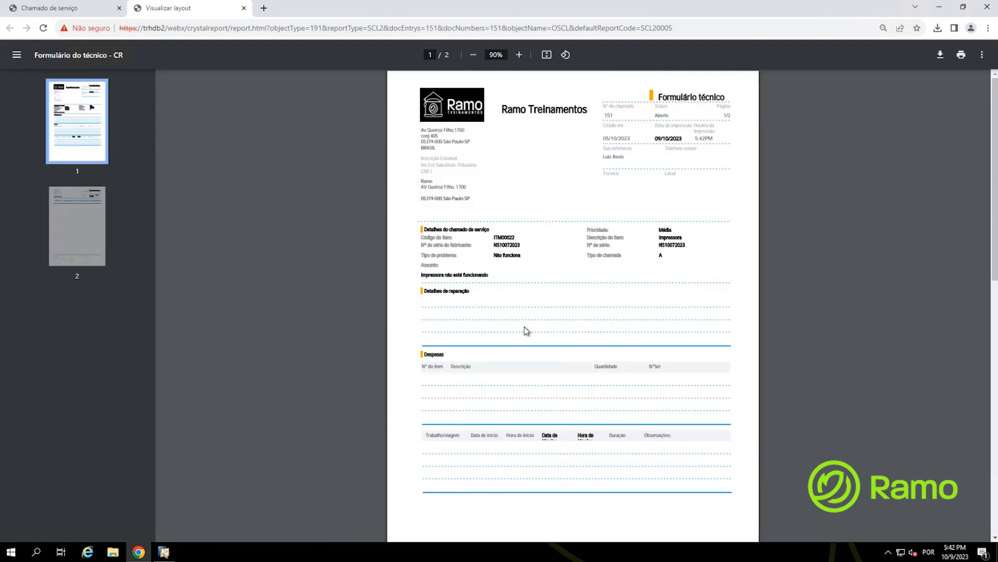
{"action": "scroll", "coordinate": [290, 307], "scroll_direction": "up", "scroll_amount": 4}
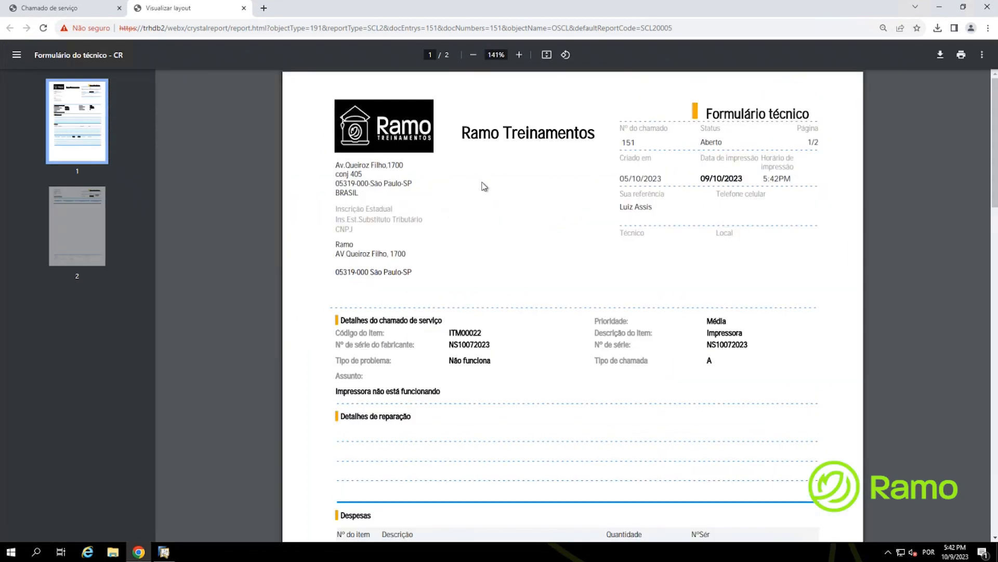
{"action": "left_click", "coordinate": [243, 8]}
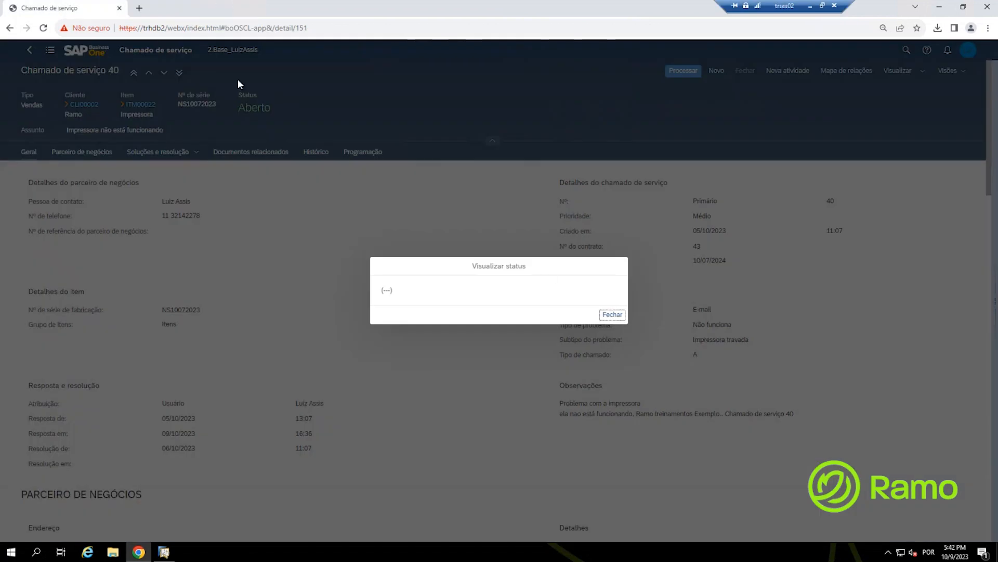
{"action": "left_click", "coordinate": [610, 315]}
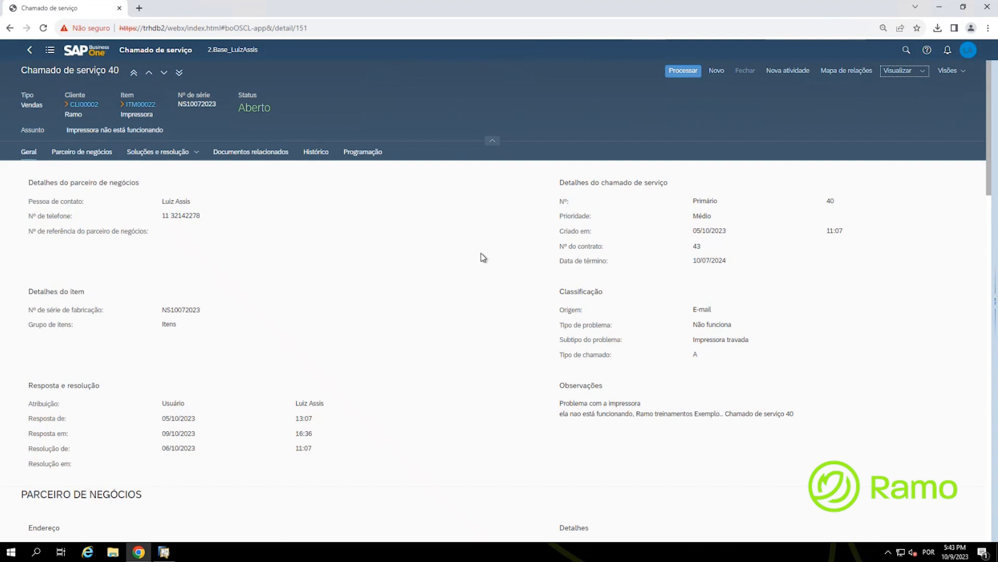
Step: Enter resolution 'Ok do Técnico conforme visita efetuada.' on call 40 and save with Atualização
{"action": "left_click", "coordinate": [683, 72]}
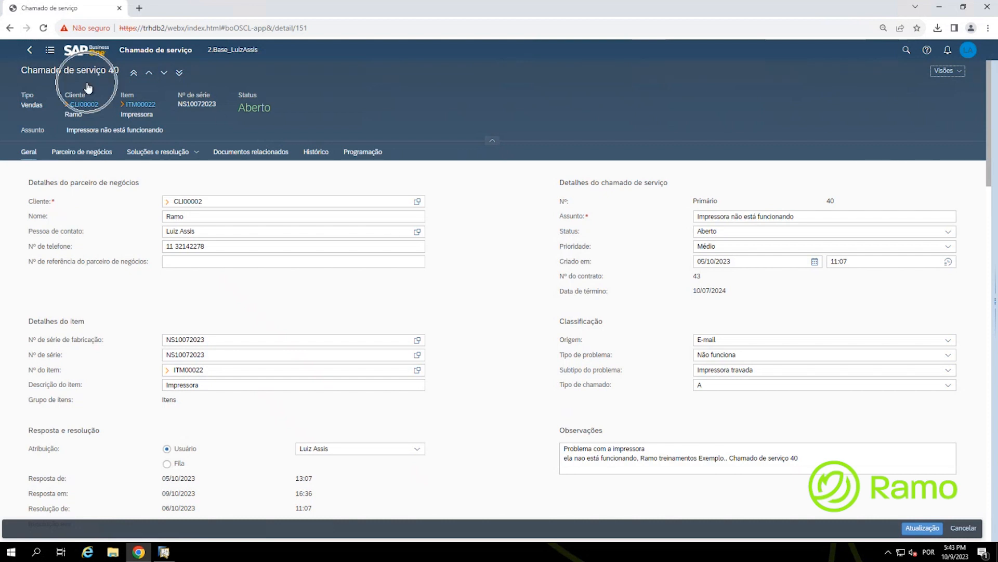
{"action": "left_click", "coordinate": [155, 157]}
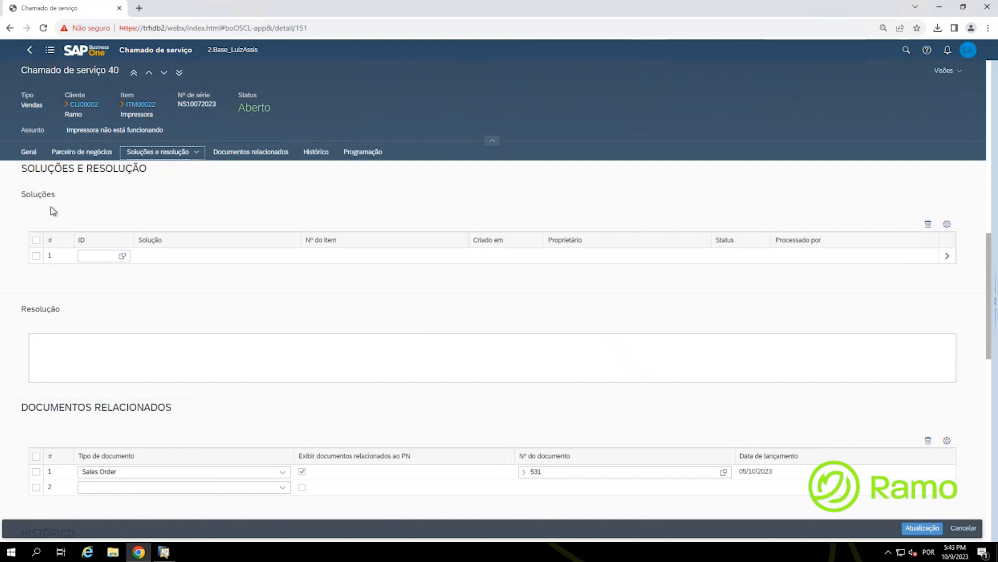
{"action": "left_click", "coordinate": [69, 343]}
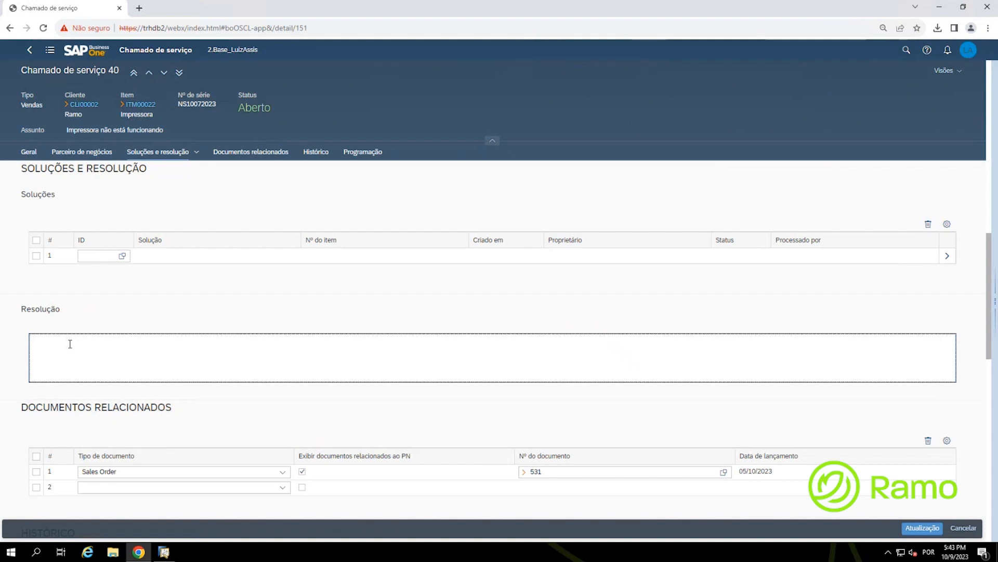
{"action": "type", "text": "Ok do"}
{"action": "type", "text": " Tén"}
{"action": "type", "text": "nico"}
{"action": "type", "text": " conforme visita "}
{"action": "type", "text": "efetuada."}
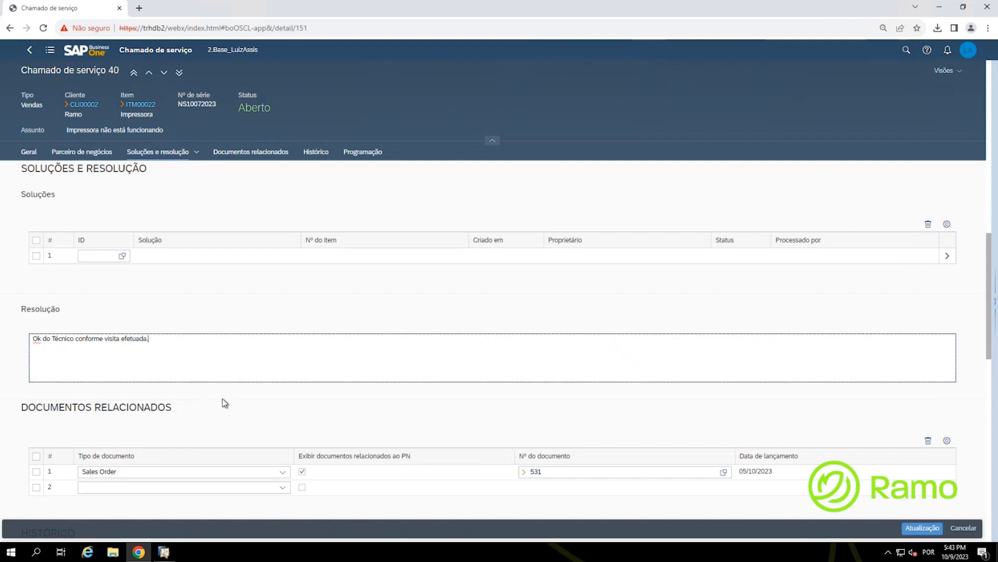
{"action": "scroll", "coordinate": [225, 403], "scroll_direction": "down", "scroll_amount": 5}
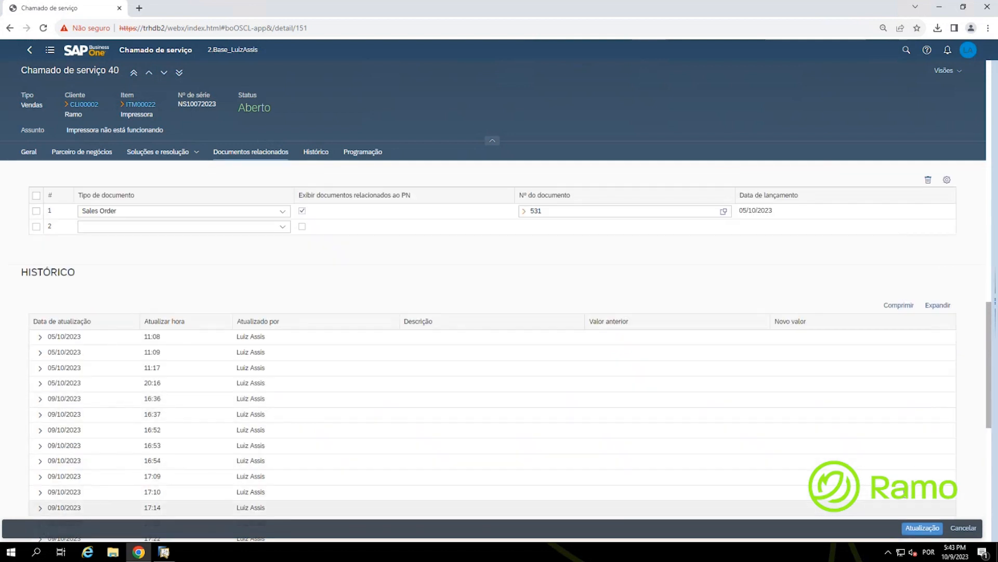
{"action": "scroll", "coordinate": [902, 491], "scroll_direction": "up", "scroll_amount": 2}
{"action": "scroll", "coordinate": [899, 486], "scroll_direction": "up", "scroll_amount": 1}
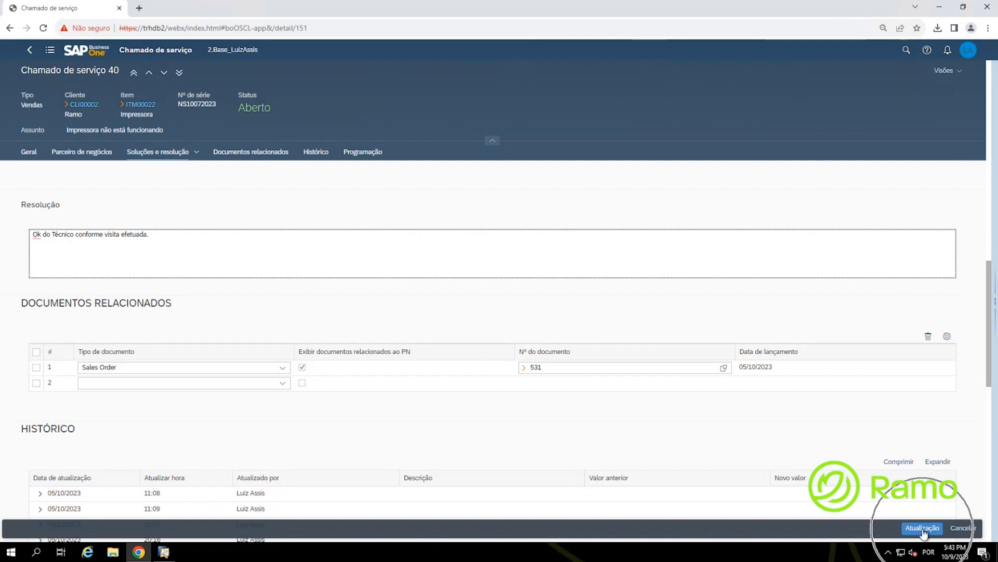
{"action": "left_click", "coordinate": [924, 528]}
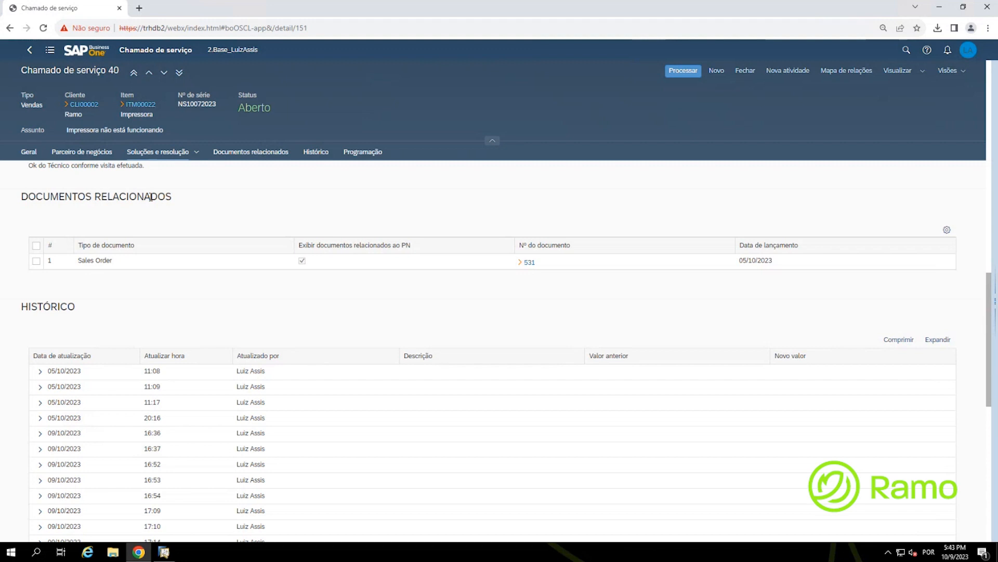
Step: Check call 40's saved resolution text, then go back to the home page's Serviço tiles
{"action": "scroll", "coordinate": [153, 202], "scroll_direction": "up", "scroll_amount": 2}
{"action": "left_click", "coordinate": [160, 155]}
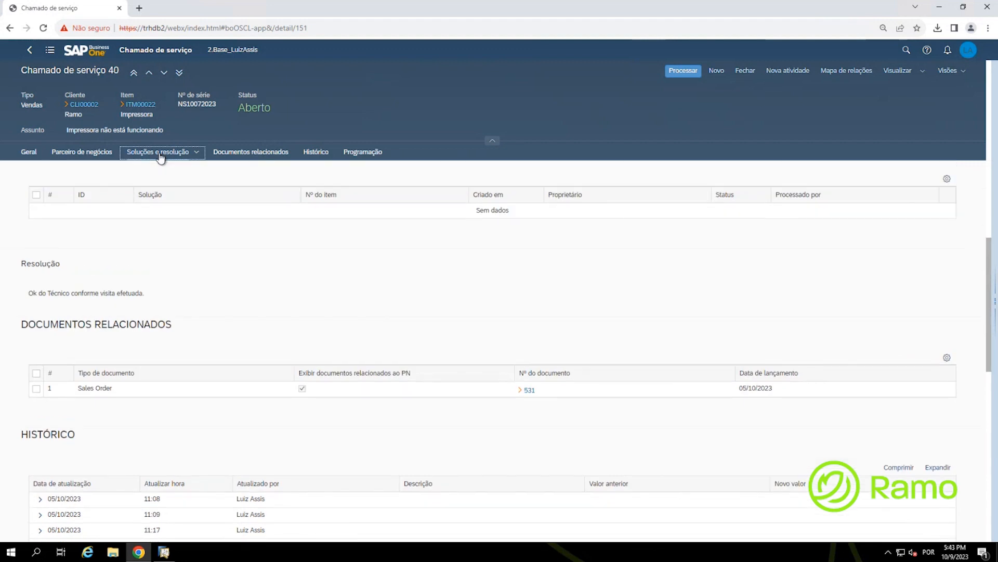
{"action": "left_click", "coordinate": [82, 344]}
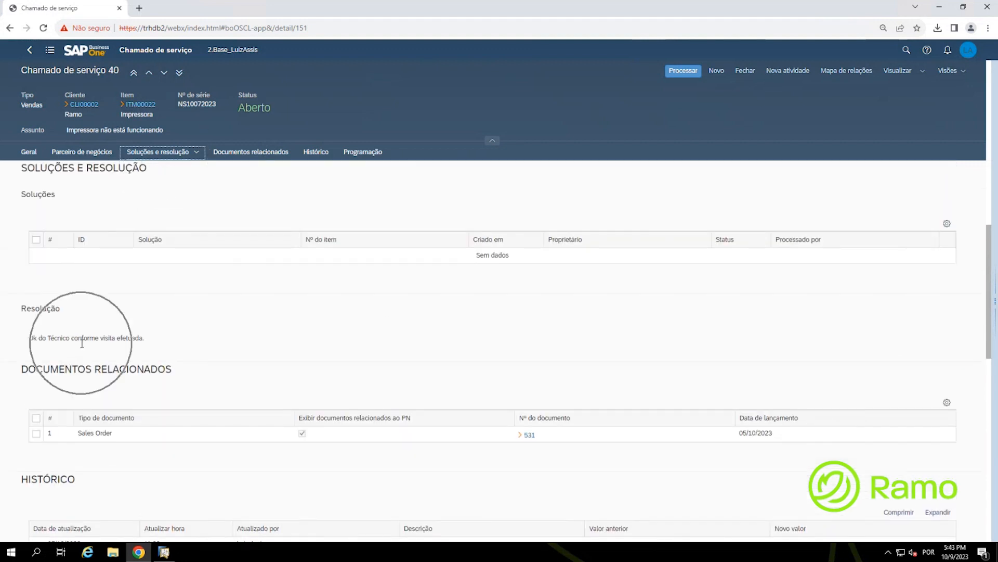
{"action": "left_click", "coordinate": [82, 344]}
{"action": "left_click", "coordinate": [82, 344]}
{"action": "left_click", "coordinate": [82, 344]}
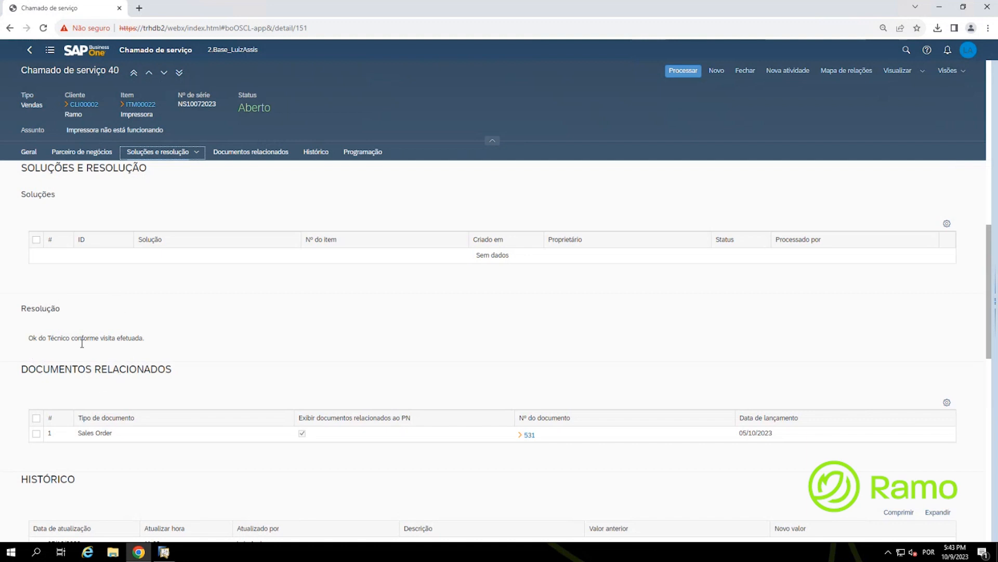
{"action": "key", "text": "ctrl"}
{"action": "key", "text": "ctrl"}
{"action": "left_click", "coordinate": [746, 75]}
{"action": "left_click", "coordinate": [84, 63]}
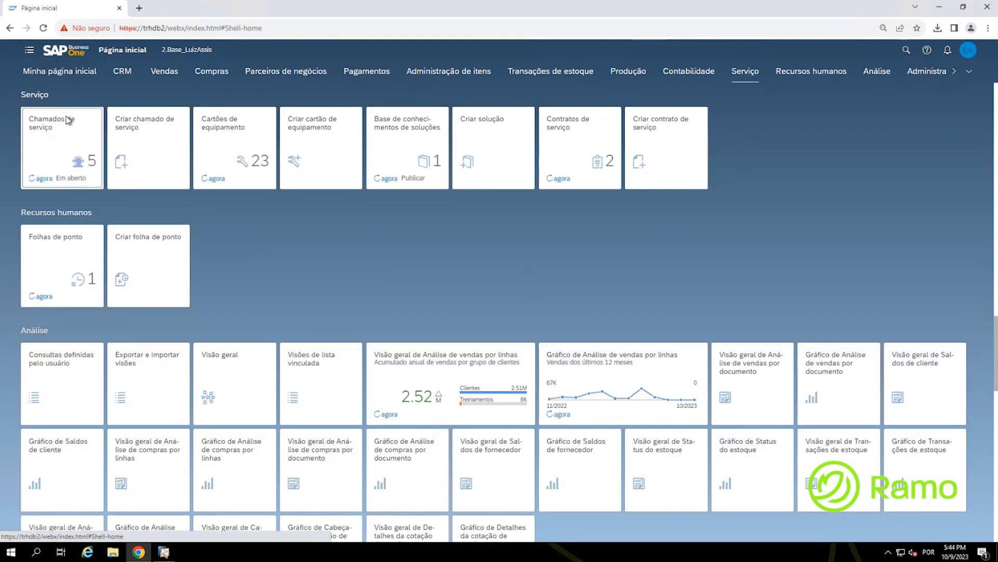
Step: Open the open service calls list and leave only call 151 ticked
{"action": "left_click", "coordinate": [53, 148]}
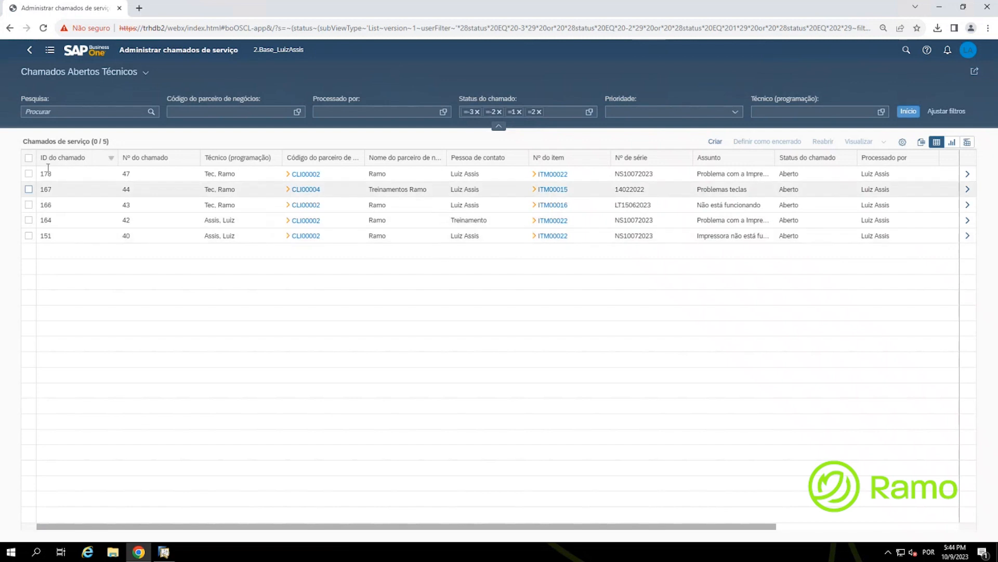
{"action": "left_click", "coordinate": [28, 235]}
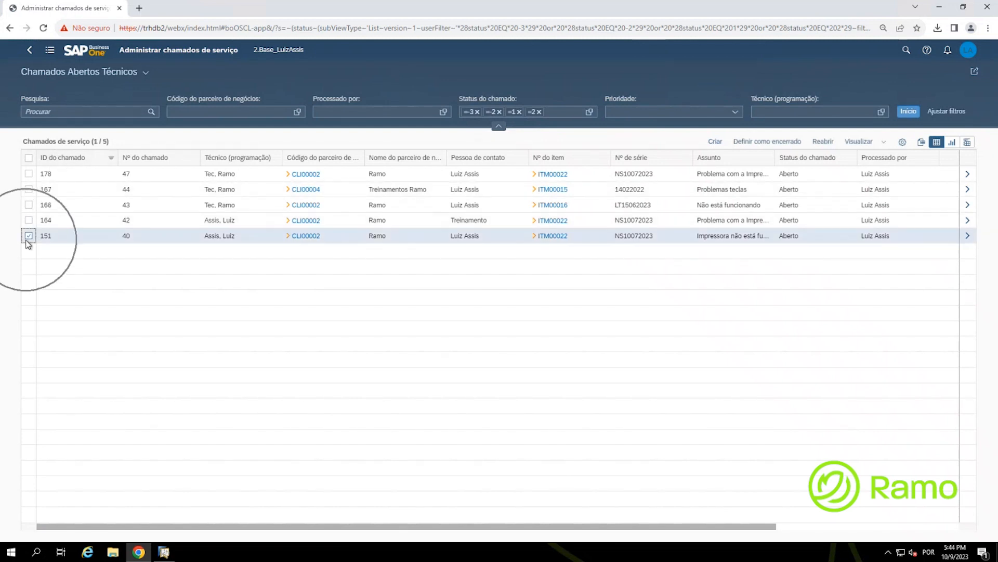
{"action": "left_click", "coordinate": [769, 144]}
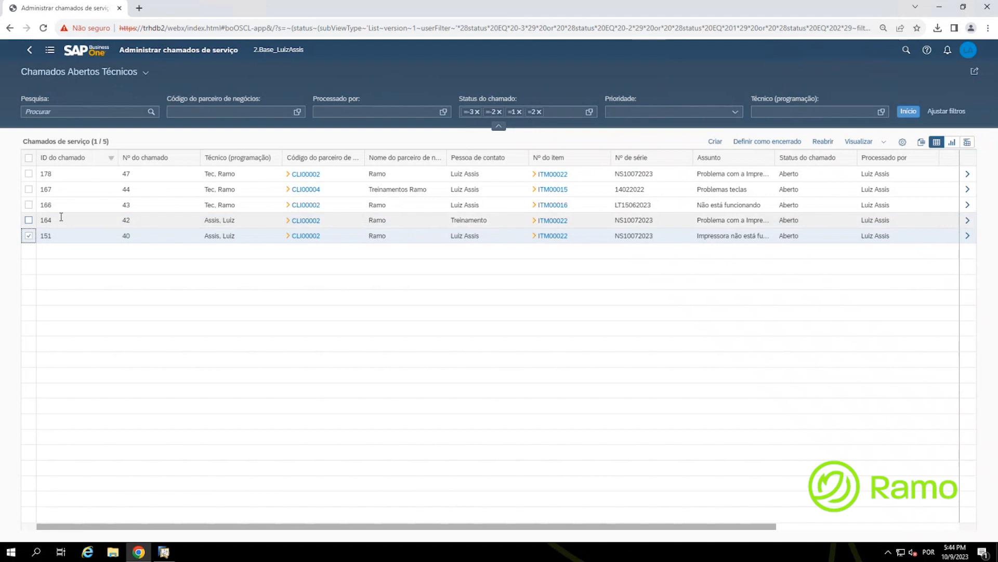
{"action": "left_click", "coordinate": [29, 220]}
{"action": "left_click", "coordinate": [29, 204]}
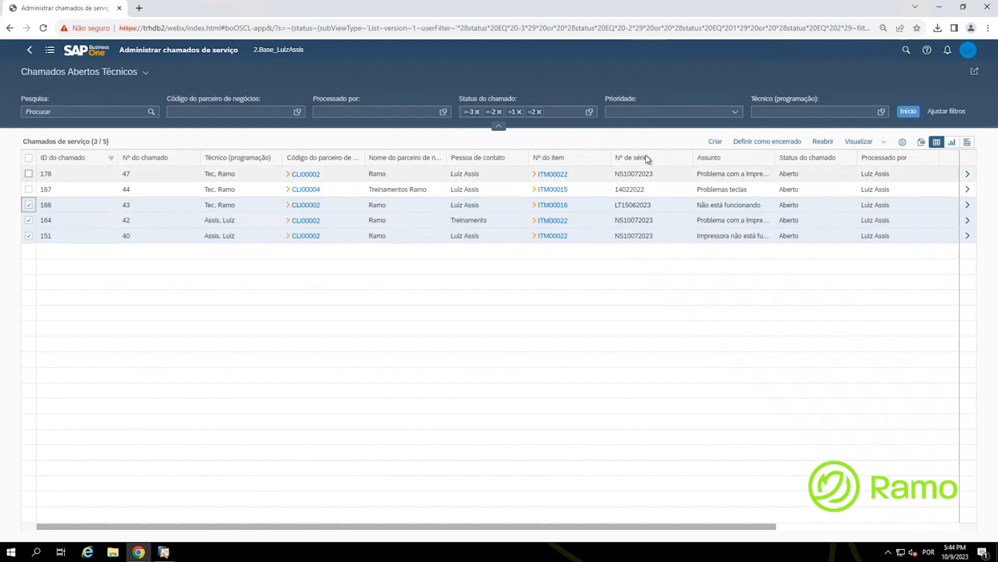
{"action": "left_click", "coordinate": [29, 204]}
{"action": "left_click", "coordinate": [61, 236]}
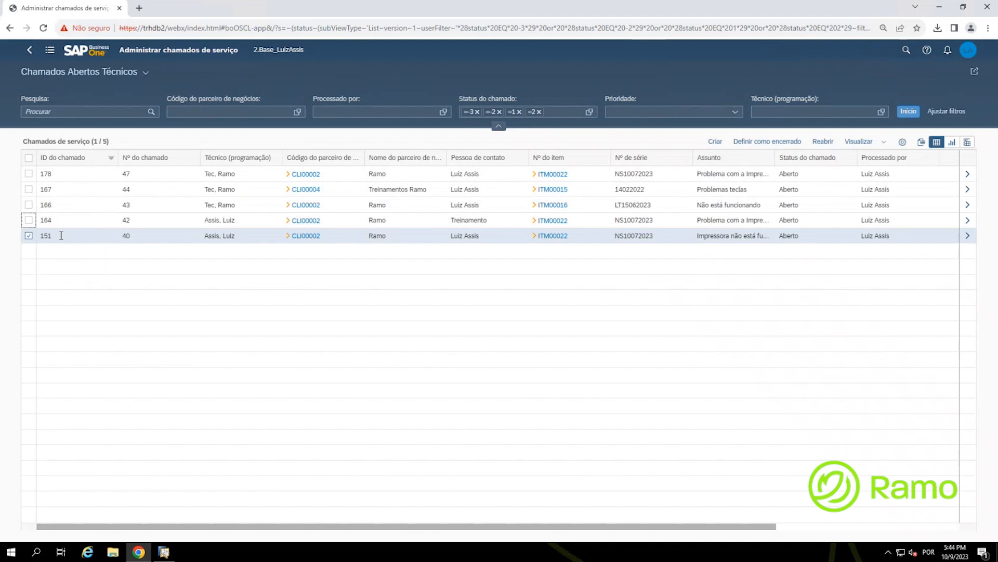
{"action": "left_click", "coordinate": [61, 235]}
Step: Close call 151, answering Sim for related activities and OK, leaving four open calls
{"action": "left_click", "coordinate": [754, 146]}
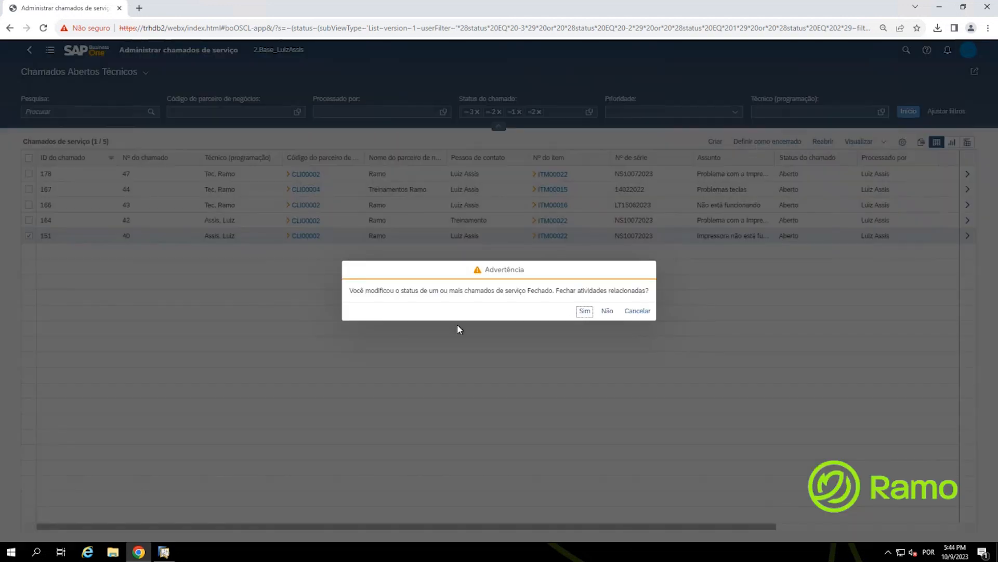
{"action": "key", "text": "ctrl"}
{"action": "key", "text": "ctrl"}
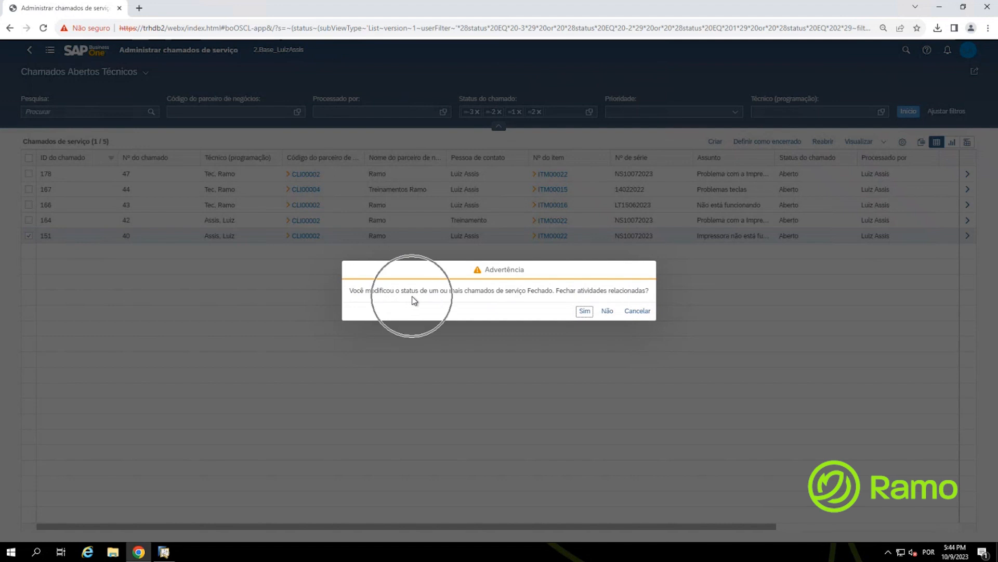
{"action": "key", "text": "ctrl"}
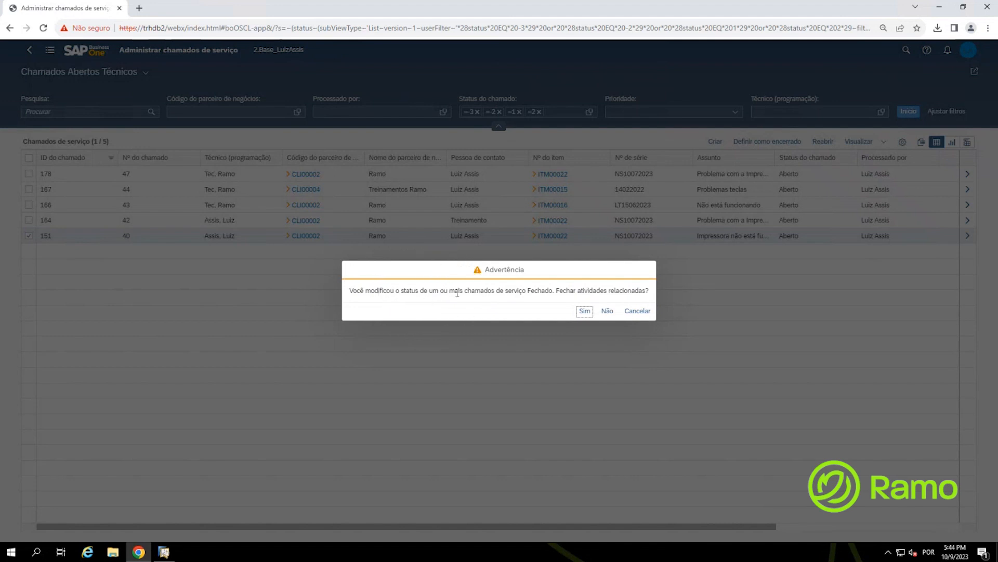
{"action": "key", "text": "ctrl"}
{"action": "key", "text": "ctrl"}
{"action": "left_click", "coordinate": [585, 312]}
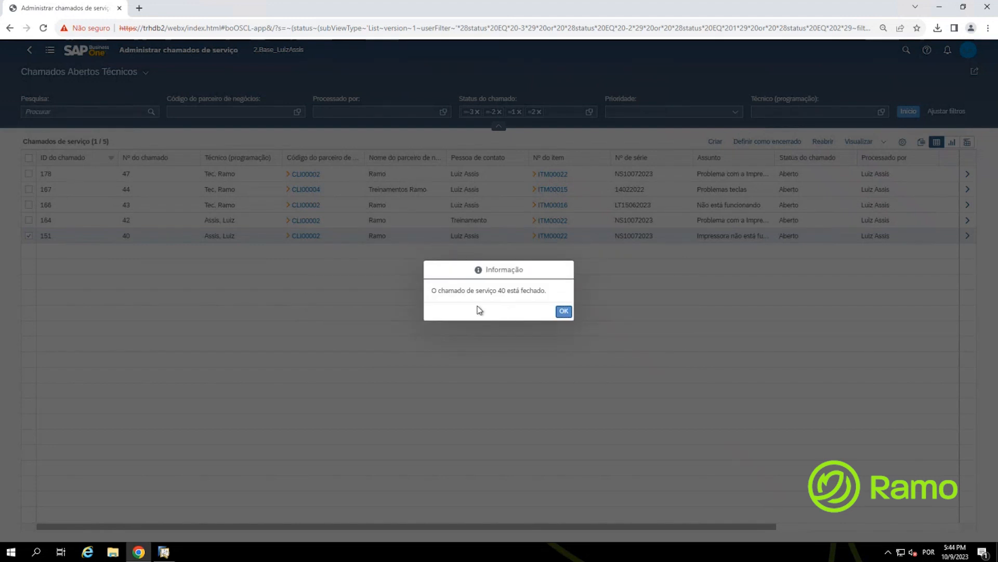
{"action": "key", "text": "ctrl"}
{"action": "left_click", "coordinate": [565, 312]}
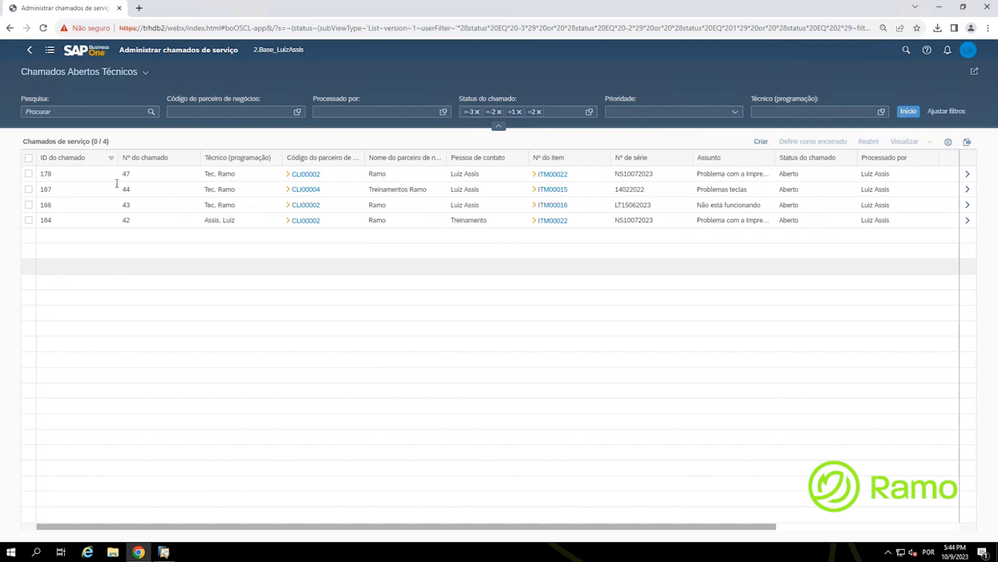
{"action": "key", "text": "ctrl"}
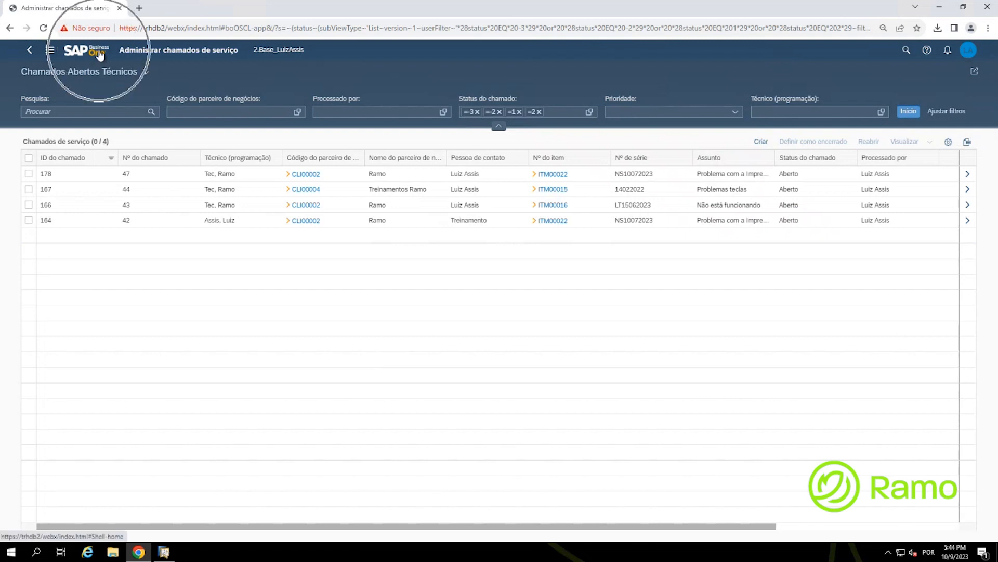
{"action": "left_click", "coordinate": [98, 53]}
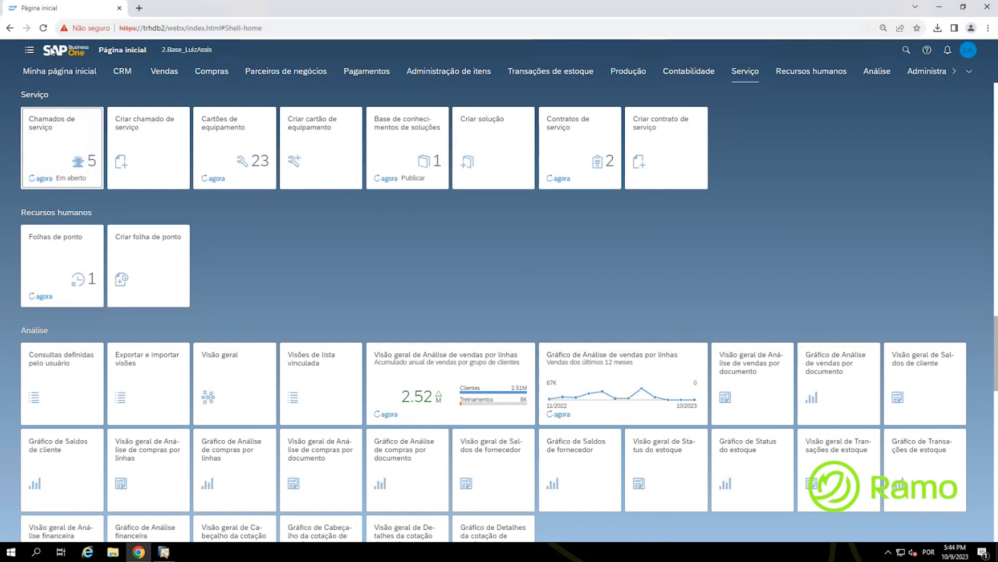
{"action": "key", "text": "ctrl"}
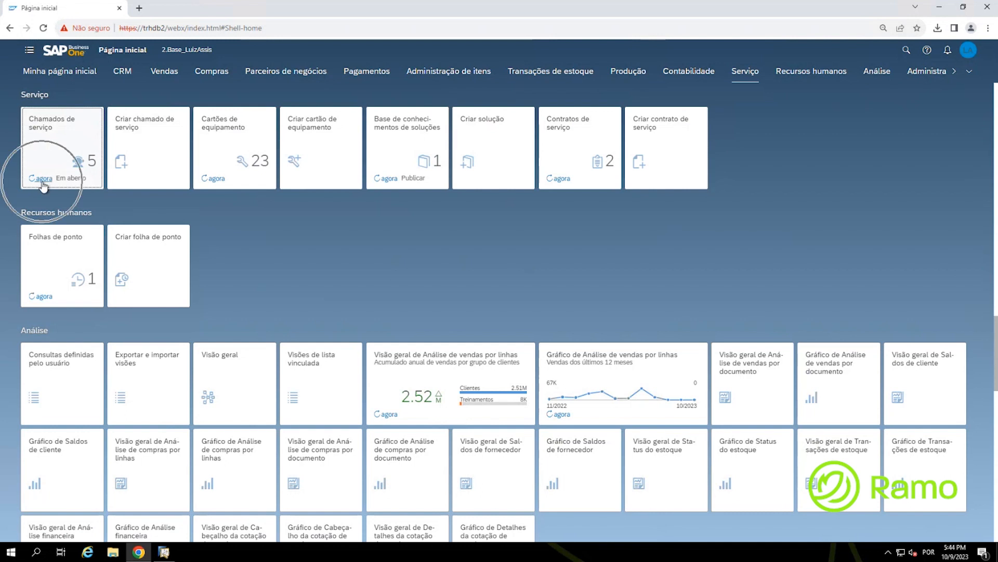
{"action": "left_click", "coordinate": [44, 179]}
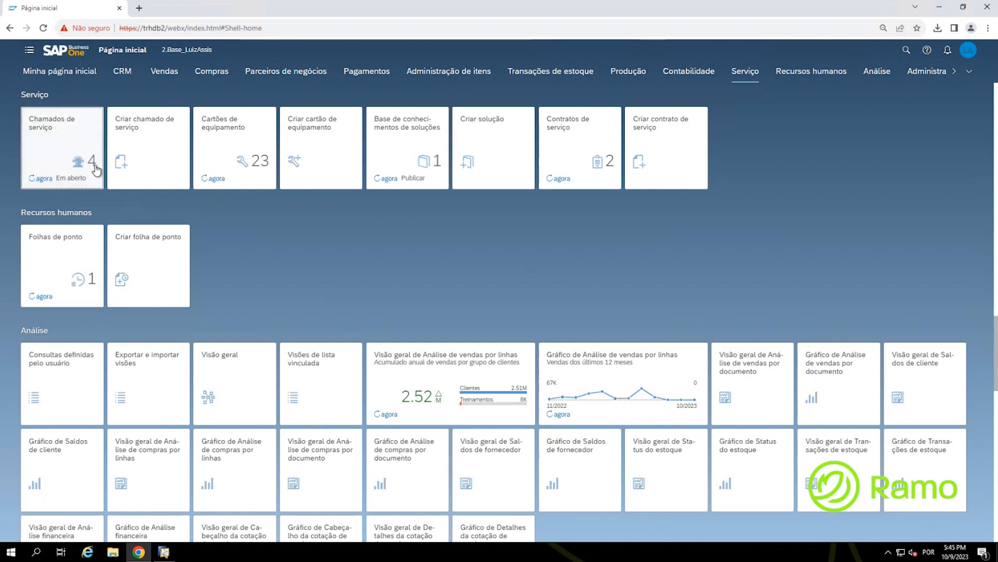
{"action": "left_click", "coordinate": [44, 29]}
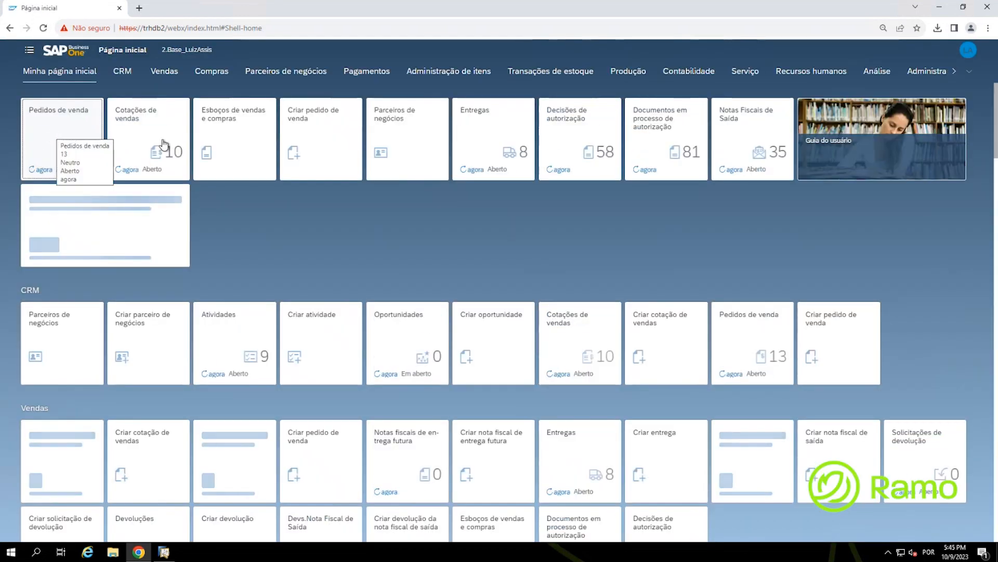
{"action": "left_click", "coordinate": [754, 76]}
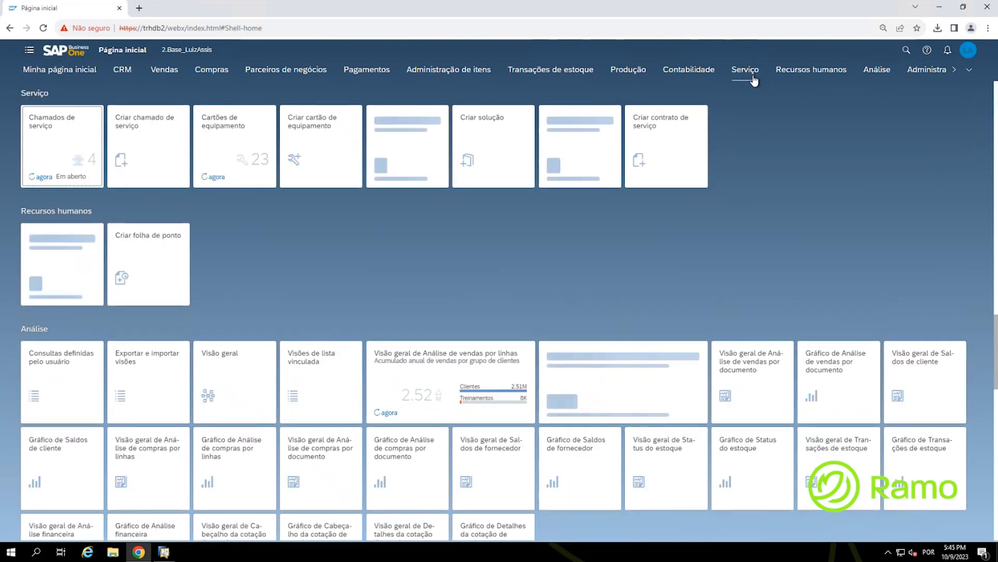
{"action": "left_click", "coordinate": [52, 153]}
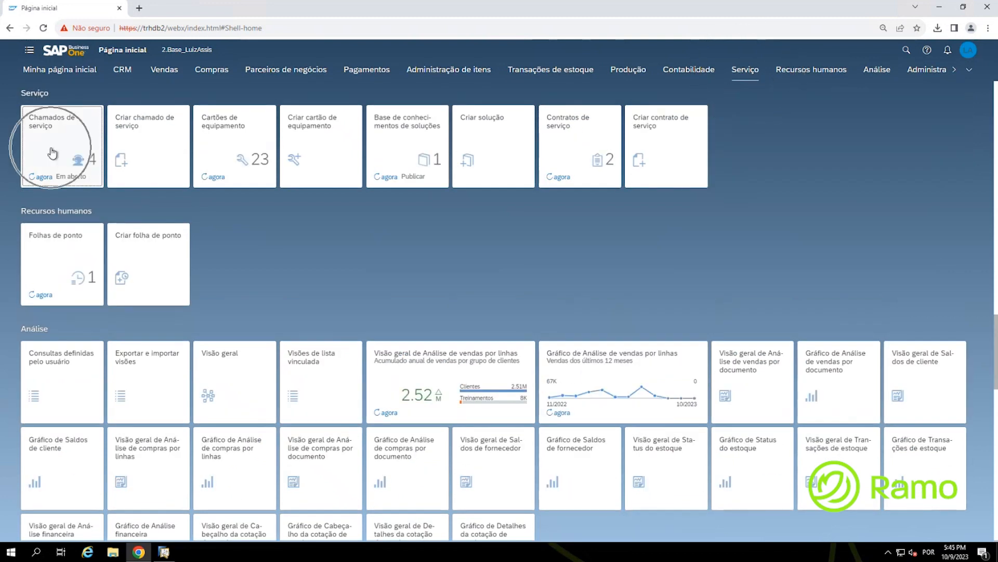
{"action": "key", "text": "ctrl"}
{"action": "key", "text": "ctrl"}
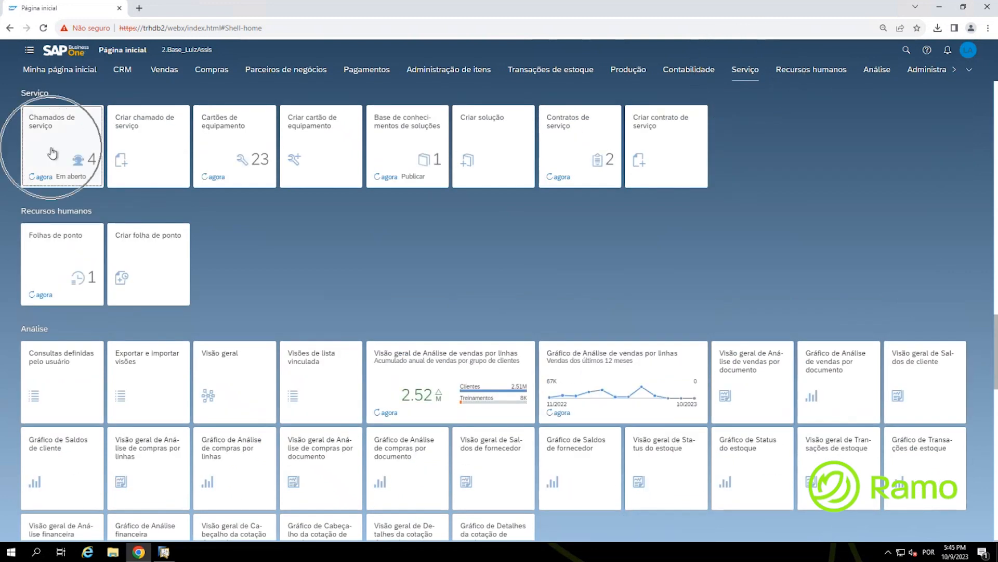
{"action": "left_click", "coordinate": [52, 153]}
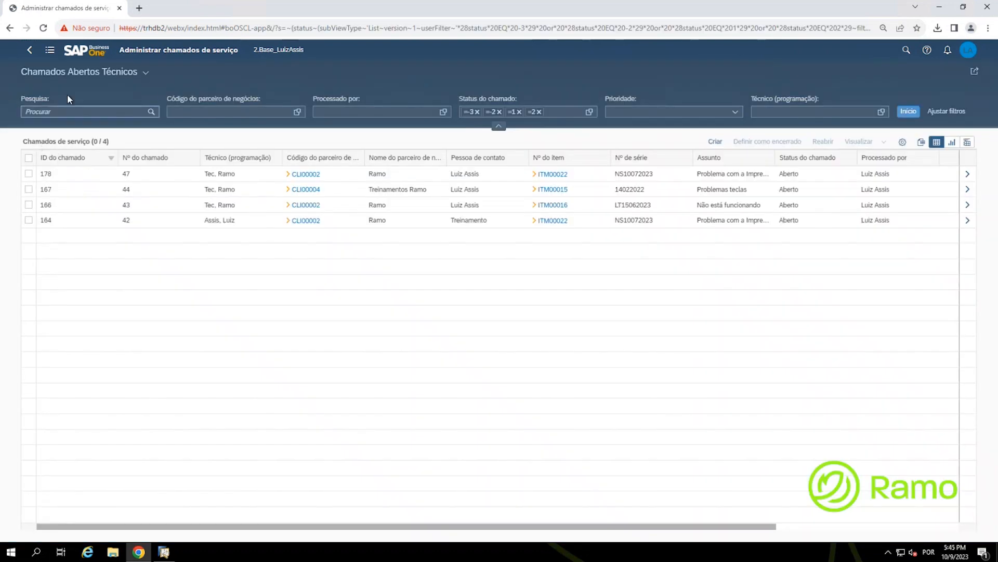
{"action": "left_click", "coordinate": [147, 75]}
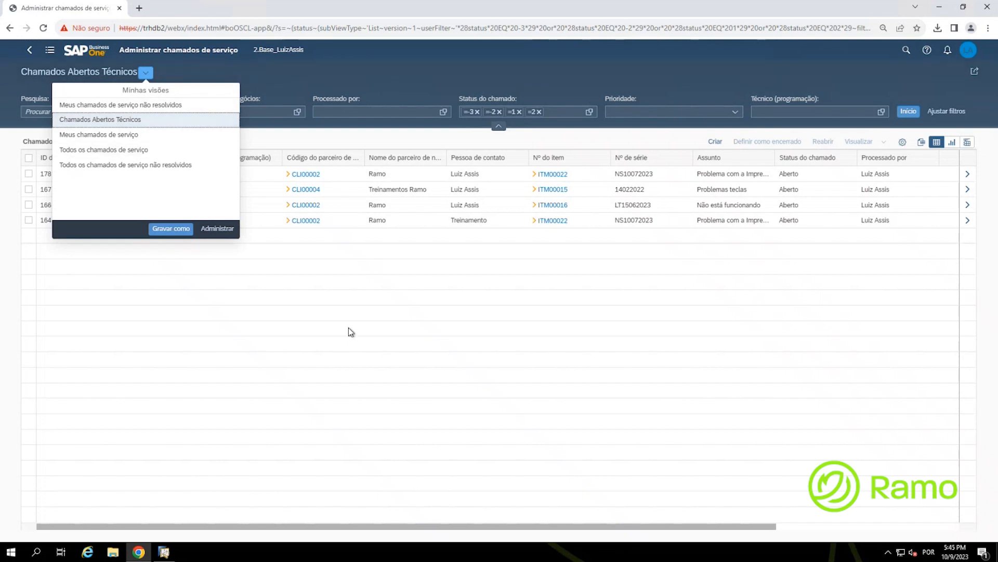
{"action": "left_click", "coordinate": [325, 378]}
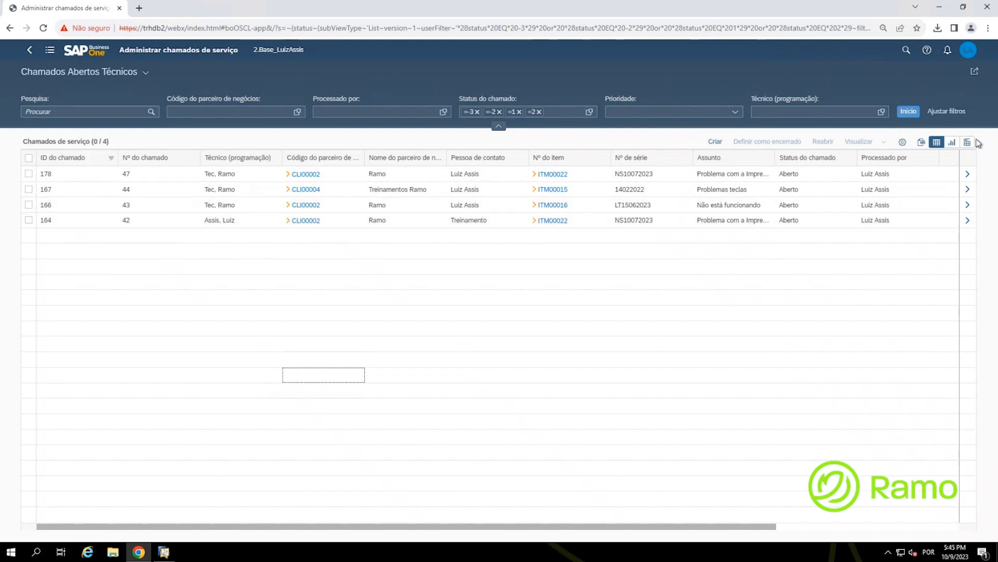
{"action": "left_click", "coordinate": [952, 143]}
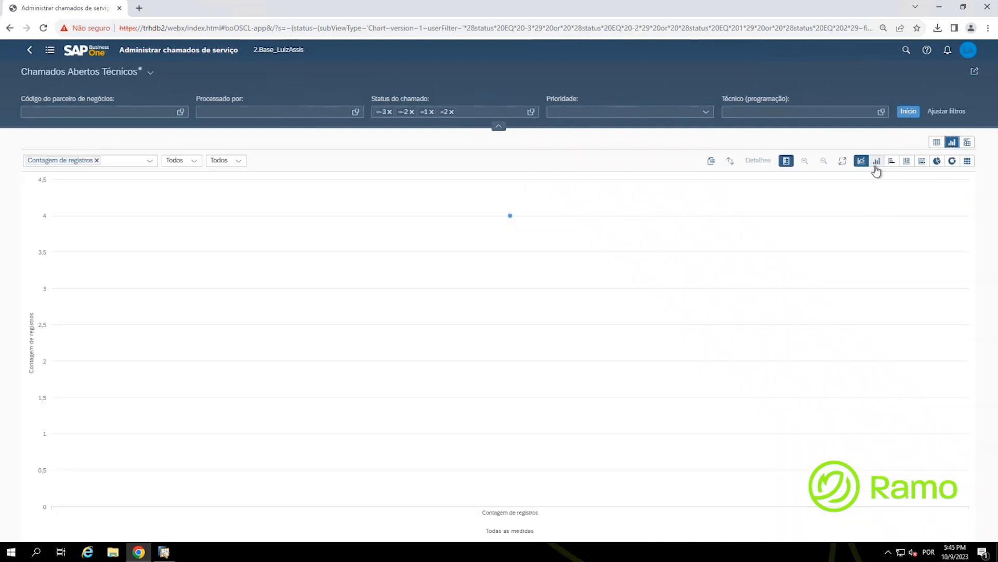
Step: Try column, bar, stacked, pie and donut charts, settling on horizontal bars
{"action": "left_click", "coordinate": [877, 161]}
{"action": "left_click", "coordinate": [891, 163]}
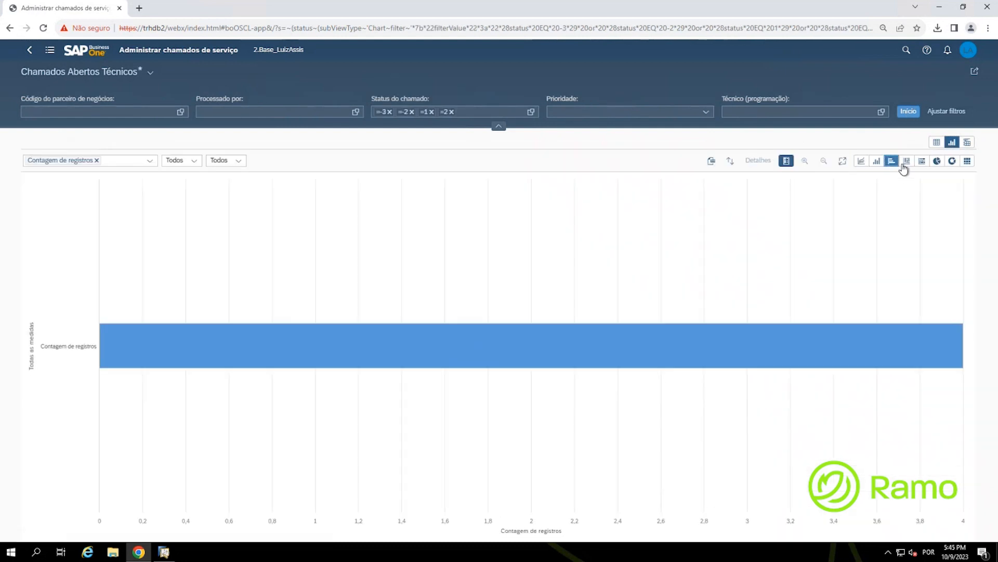
{"action": "left_click", "coordinate": [907, 162]}
{"action": "left_click", "coordinate": [922, 161]}
{"action": "left_click", "coordinate": [937, 161]}
{"action": "left_click", "coordinate": [953, 162]}
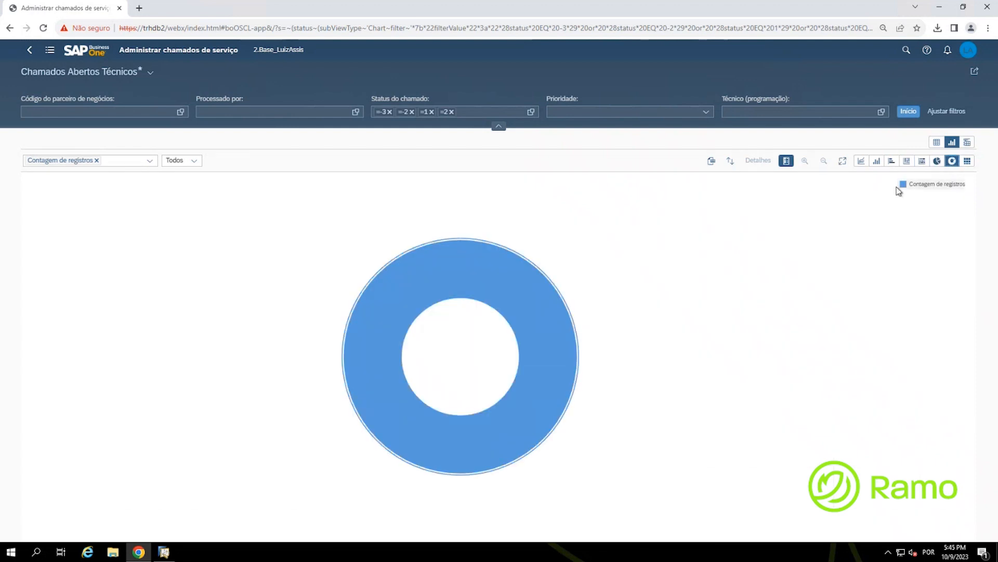
{"action": "left_click", "coordinate": [894, 161]}
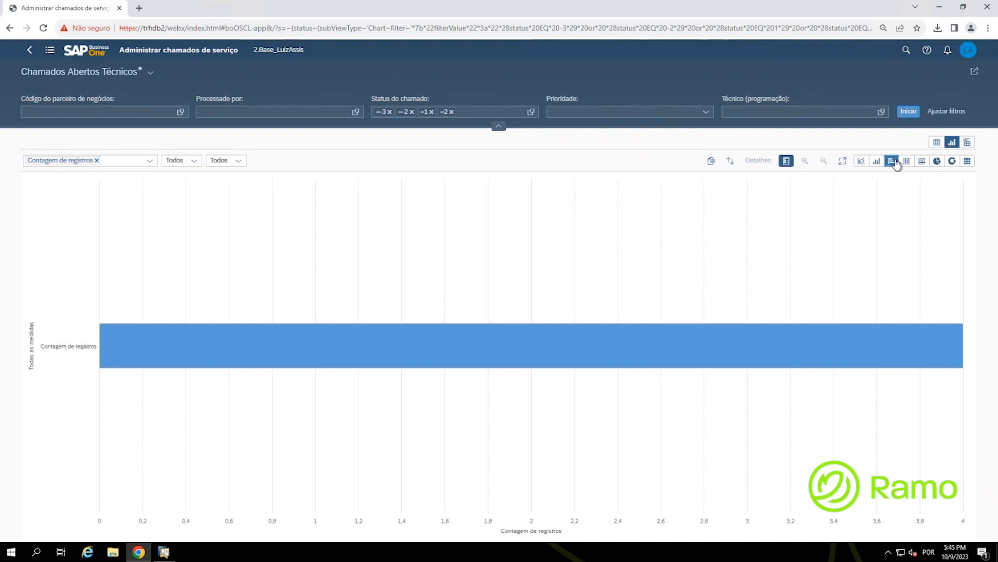
Step: Open the first Todos dropdown listing the chart's grouping dimensions
{"action": "left_click", "coordinate": [195, 162]}
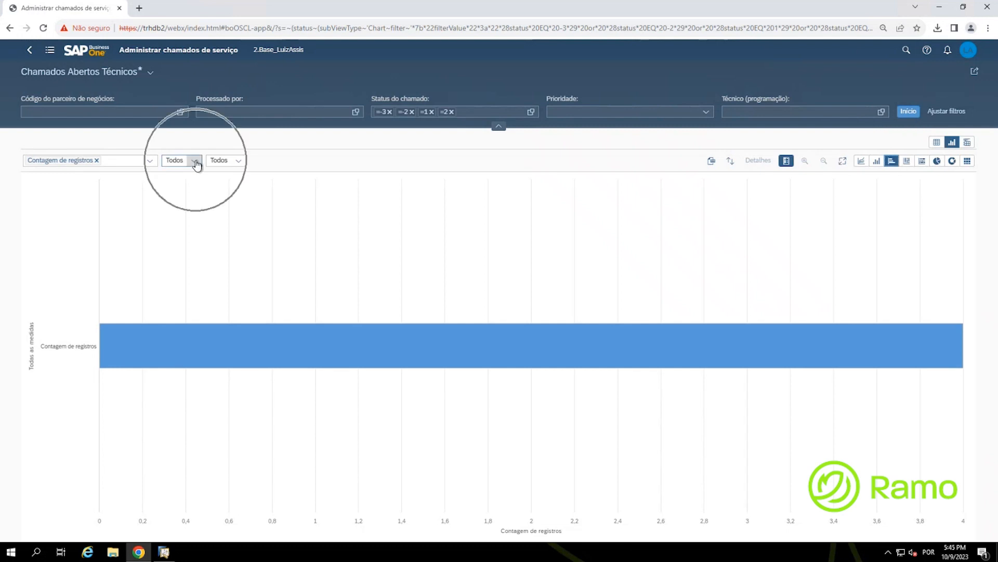
{"action": "left_click", "coordinate": [195, 162]}
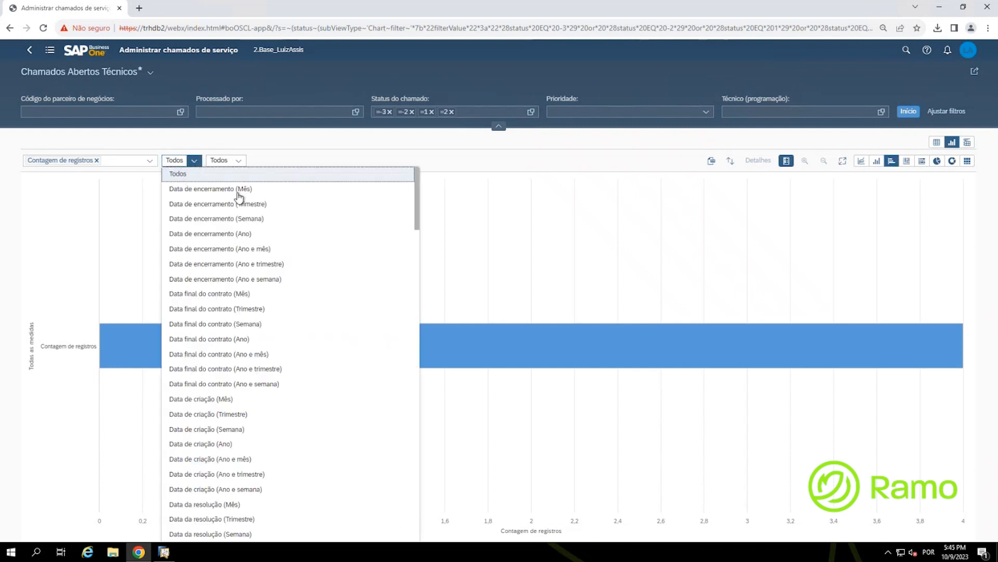
{"action": "left_click_drag", "start_coordinate": [419, 196], "coordinate": [445, 527]}
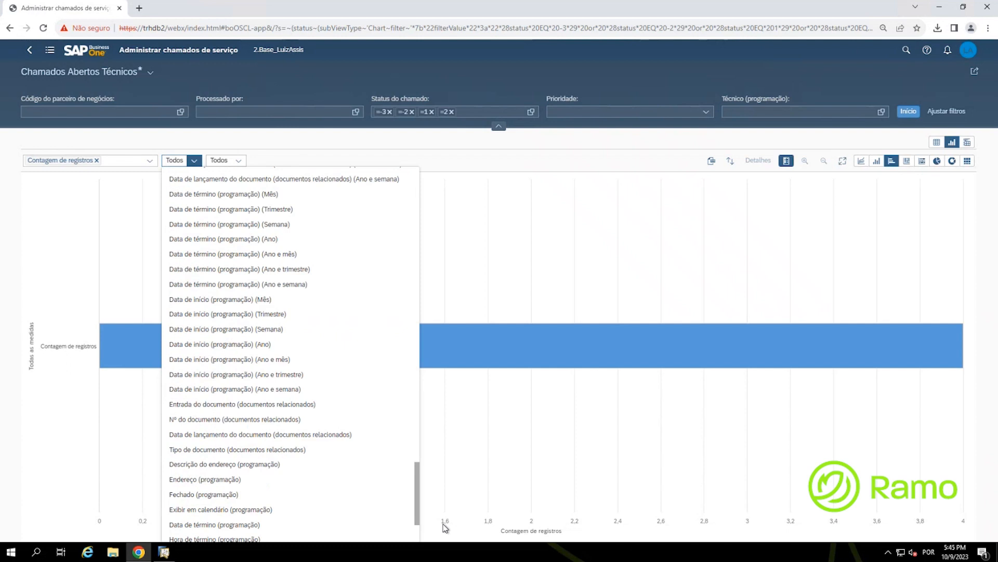
Step: Group the open-calls bar chart by Técnico (programação), giving bars of 3 and 1 records
{"action": "scroll", "coordinate": [317, 510], "scroll_direction": "down", "scroll_amount": 2}
{"action": "left_click", "coordinate": [200, 536]}
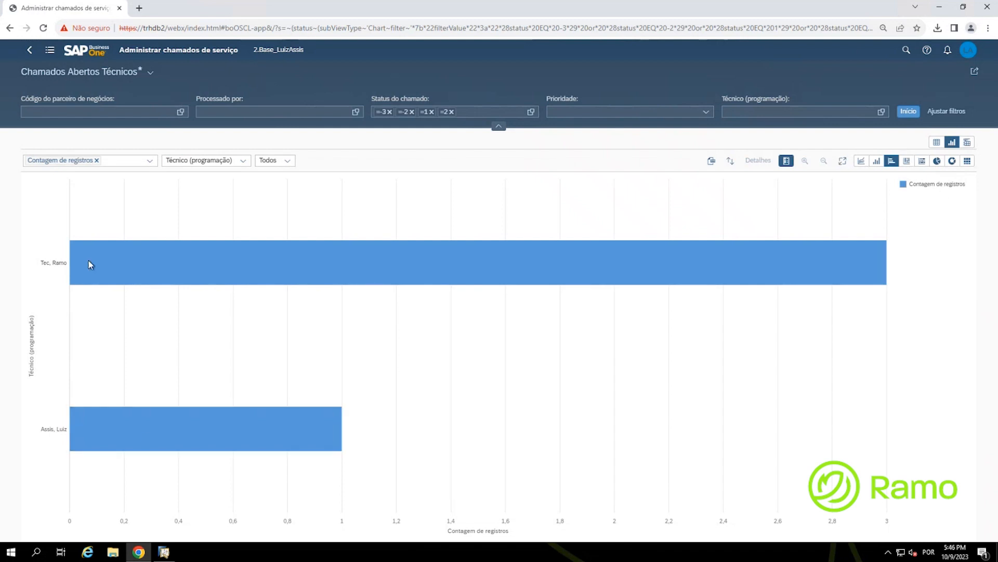
{"action": "mouse_move", "coordinate": [91, 265]}
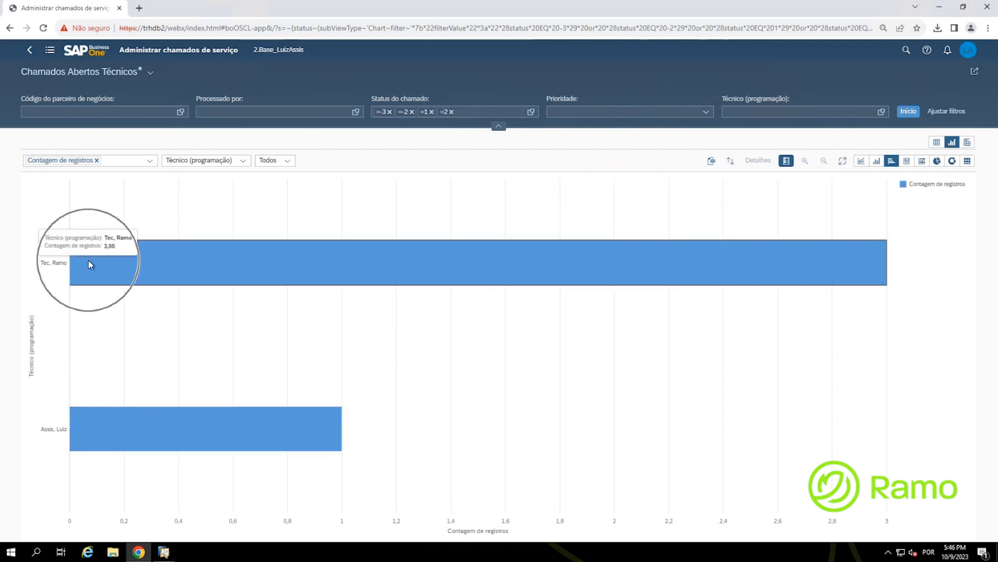
{"action": "left_click", "coordinate": [146, 427]}
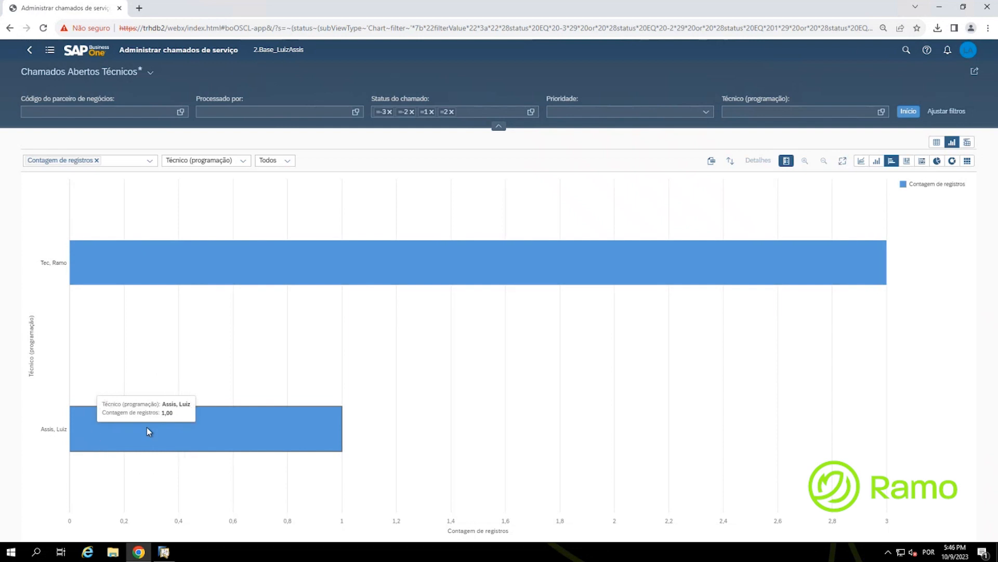
{"action": "left_click", "coordinate": [147, 426]}
{"action": "left_click", "coordinate": [147, 426]}
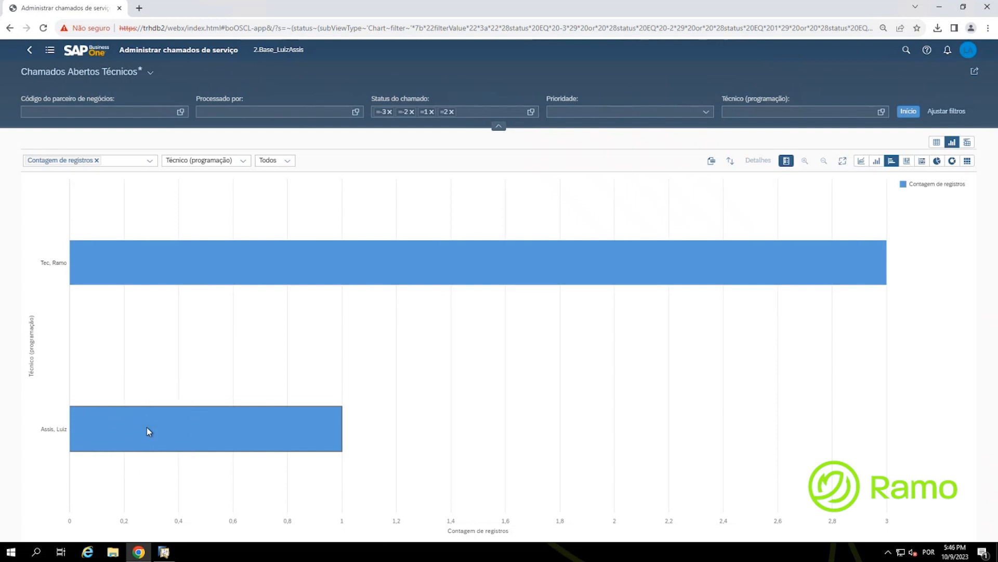
Step: Check the chart's sort options and dismiss them without changing the order
{"action": "left_click", "coordinate": [713, 165]}
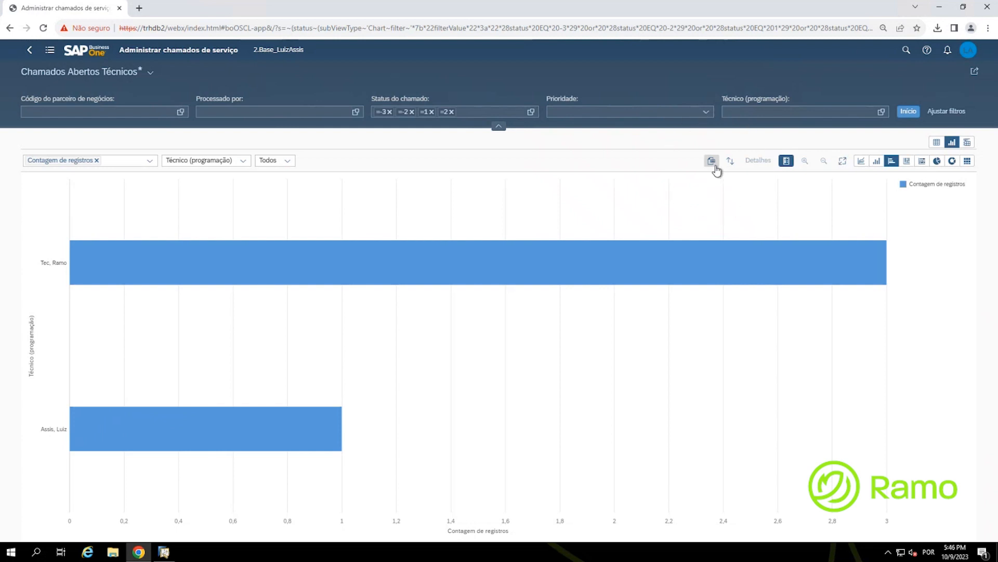
{"action": "left_click", "coordinate": [713, 164]}
{"action": "left_click", "coordinate": [731, 163]}
{"action": "left_click", "coordinate": [731, 163]}
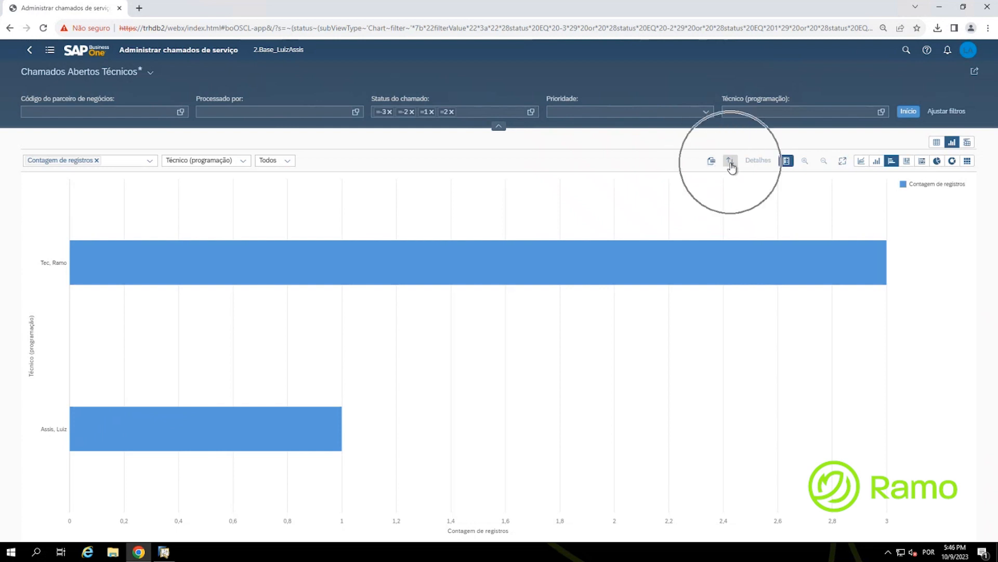
{"action": "left_click", "coordinate": [731, 162]}
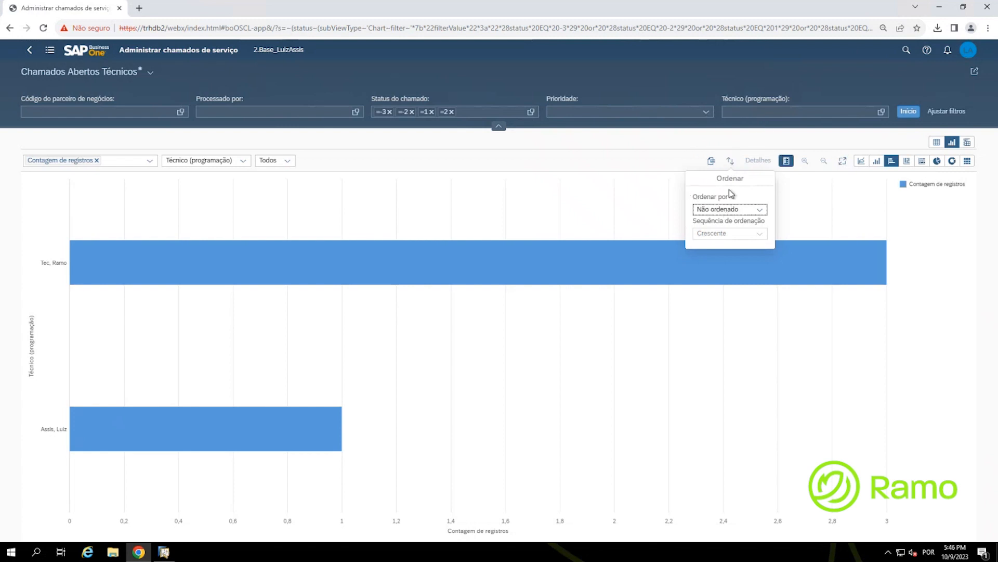
{"action": "left_click", "coordinate": [757, 164]}
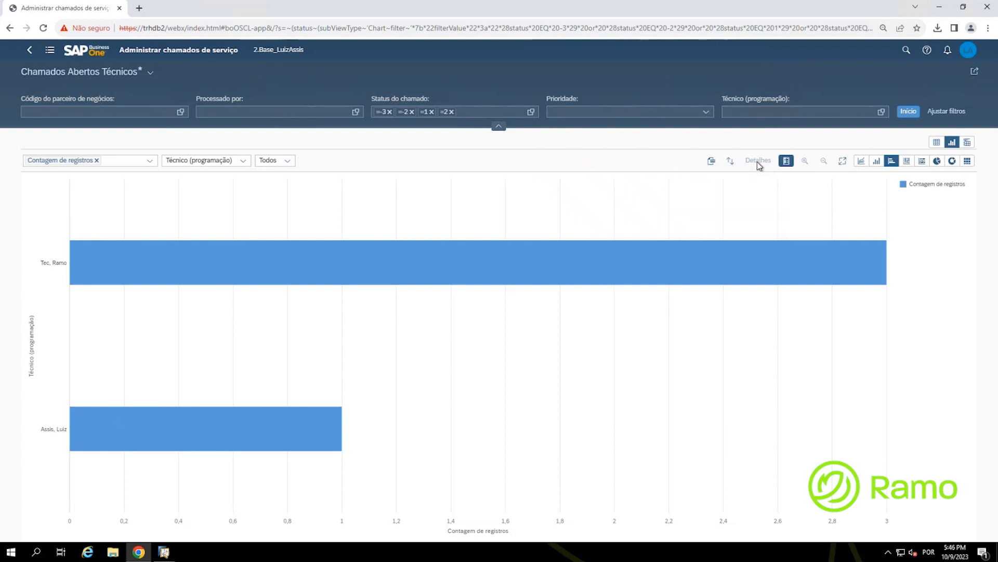
Step: Toggle the chart legend off so the technician bars fill the width
{"action": "left_click", "coordinate": [785, 163]}
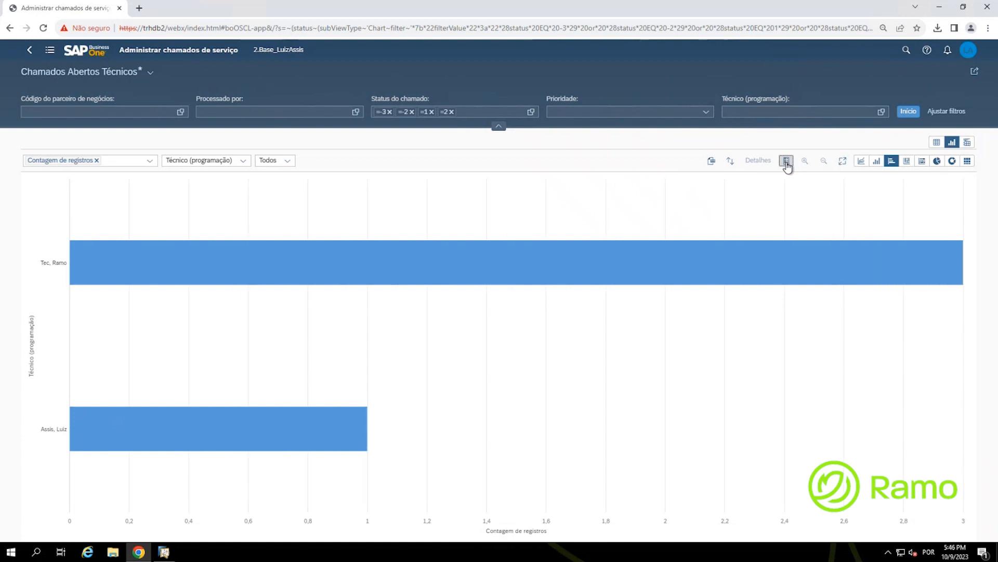
{"action": "left_click", "coordinate": [786, 163]}
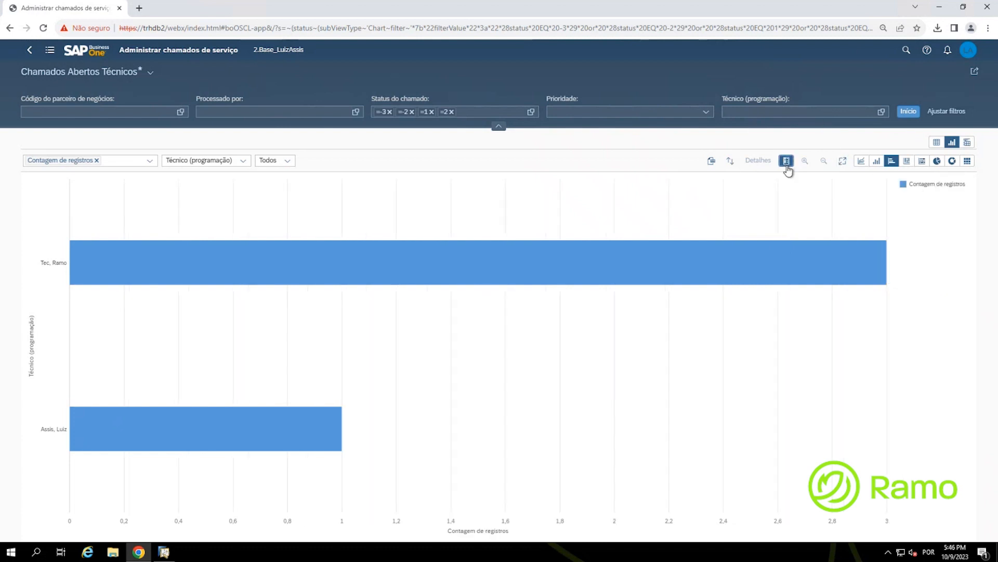
{"action": "left_click", "coordinate": [787, 165]}
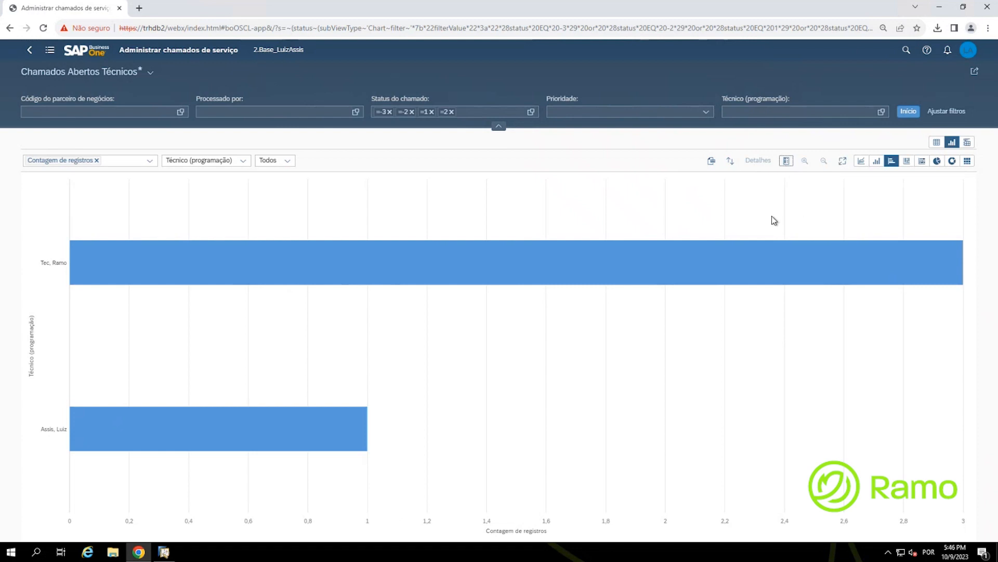
Step: Save the chart as a tile titled 'Chamados Abertos por Técnico', with the same subtitle
{"action": "left_click", "coordinate": [972, 75]}
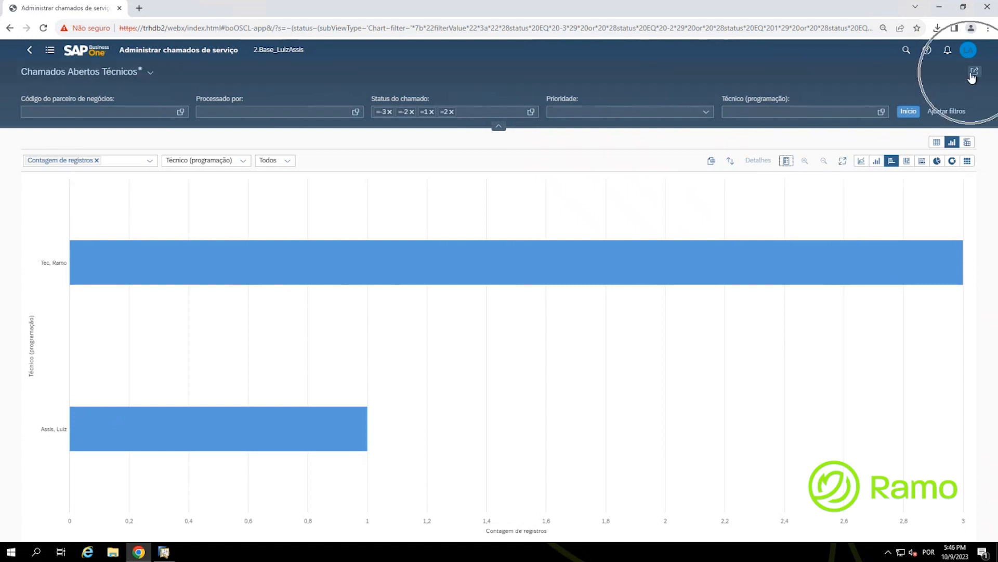
{"action": "left_click", "coordinate": [973, 76]}
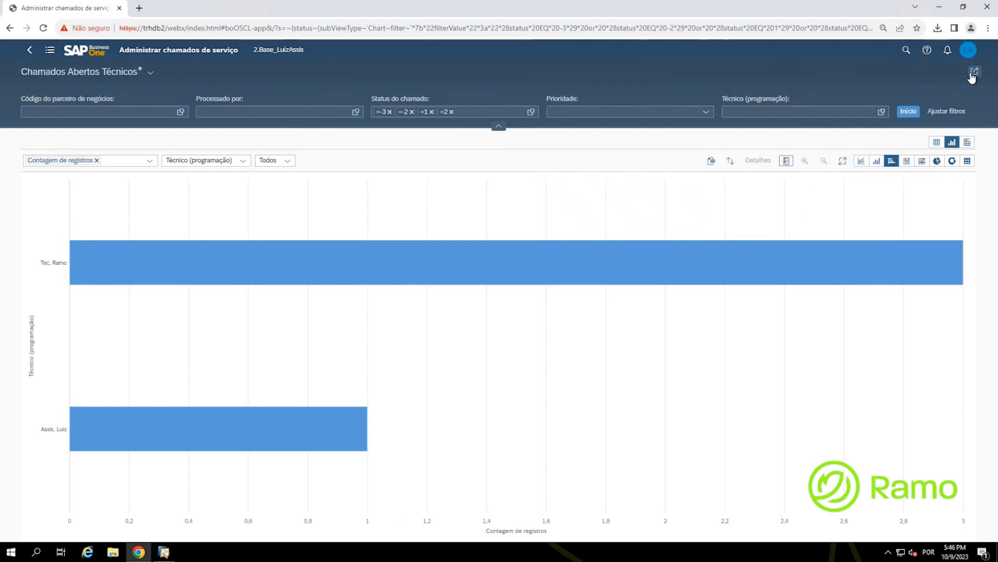
{"action": "key", "text": "ctrl"}
{"action": "left_click", "coordinate": [973, 76]}
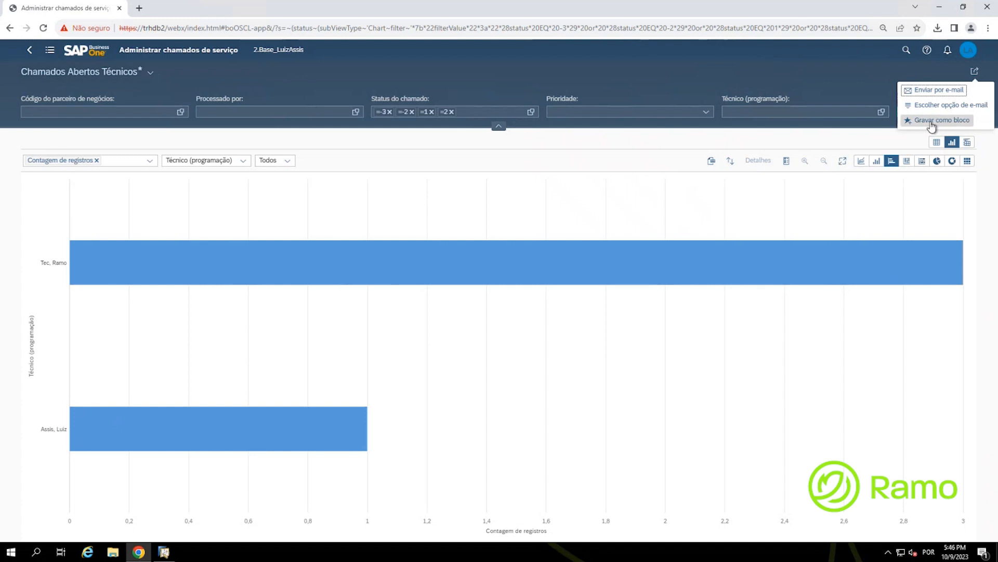
{"action": "left_click", "coordinate": [931, 124]}
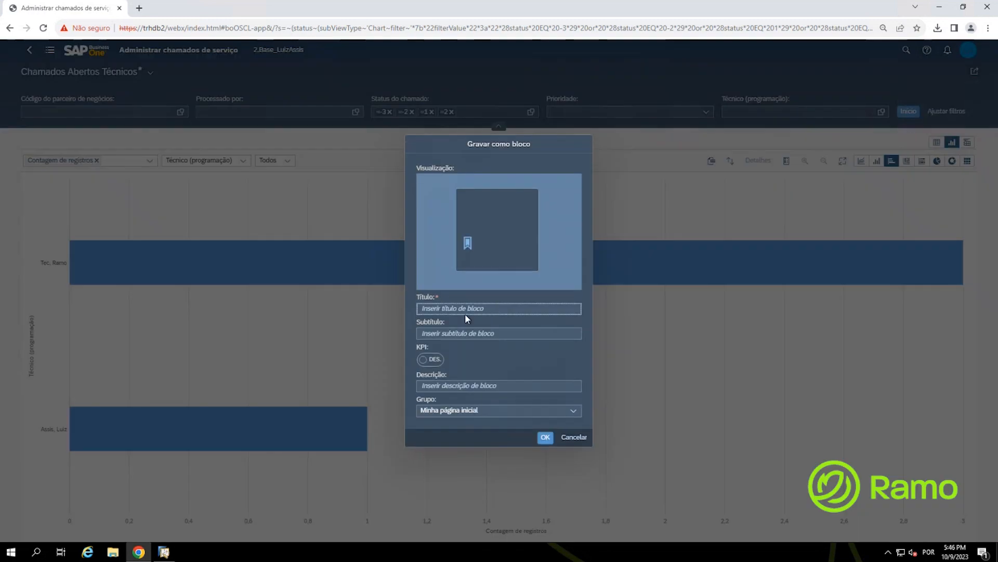
{"action": "type", "text": "Chamados A"}
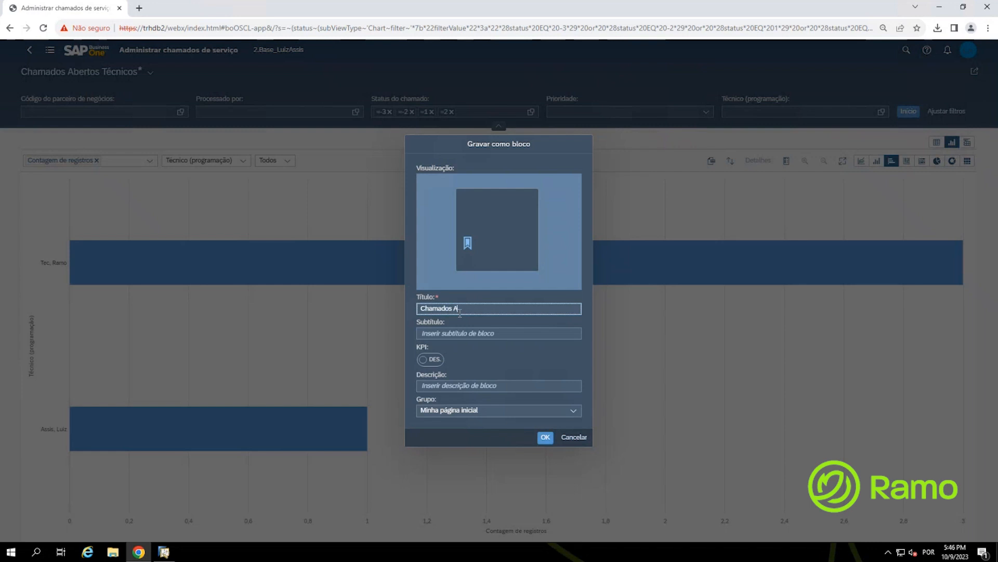
{"action": "type", "text": "bertos por Técnico"}
{"action": "left_click_drag", "start_coordinate": [522, 304], "coordinate": [409, 316]}
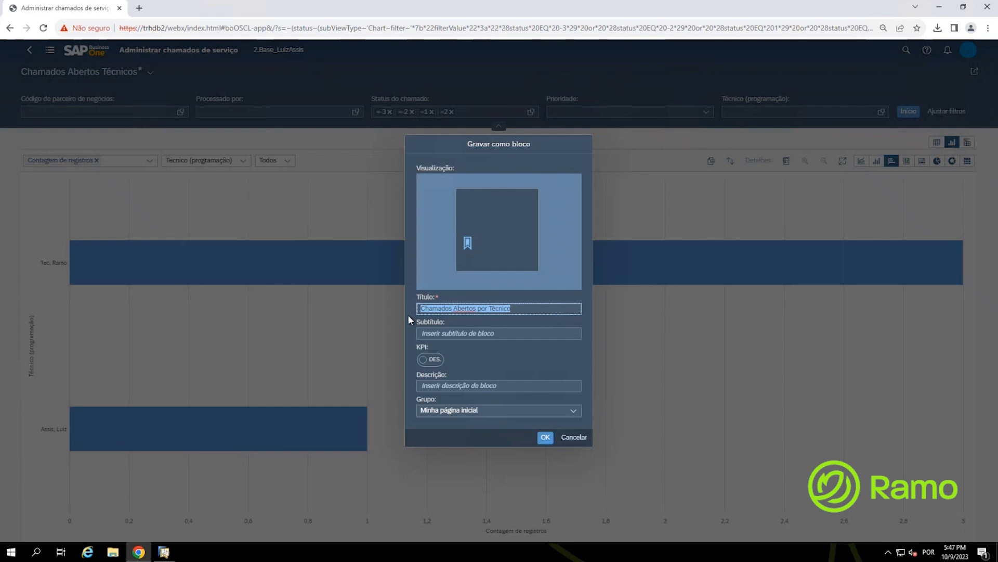
{"action": "key", "text": "ctrl+c"}
{"action": "left_click", "coordinate": [454, 333]}
{"action": "key", "text": "ctrl+v"}
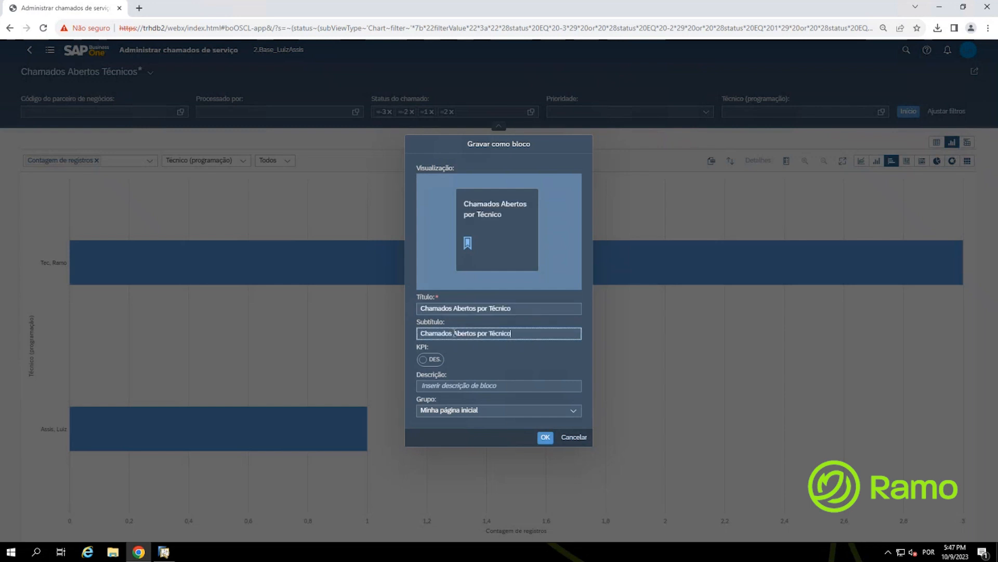
Step: Turn on the KPI value and use the tile title as the KPI description
{"action": "left_click", "coordinate": [429, 363]}
{"action": "left_click", "coordinate": [430, 364]}
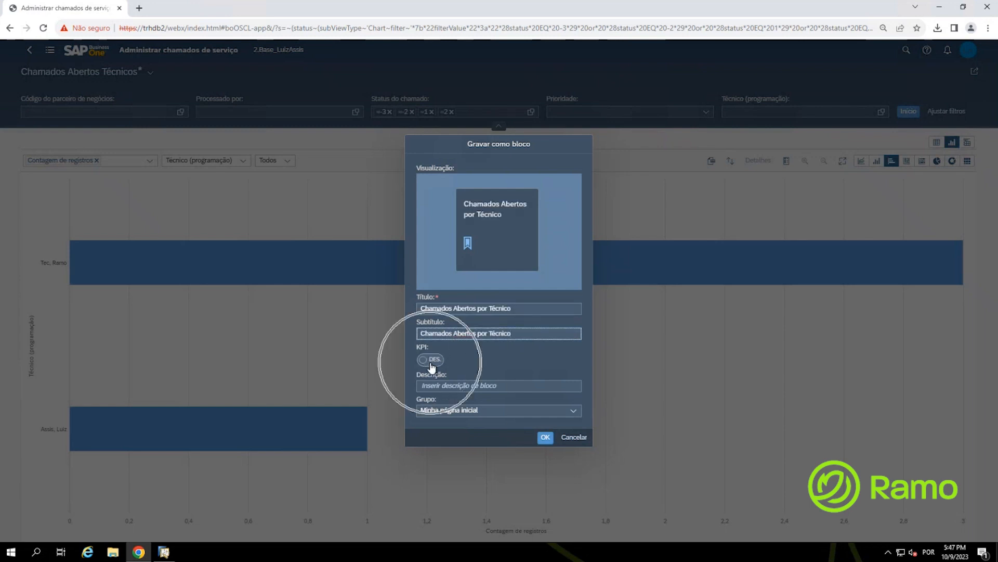
{"action": "left_click", "coordinate": [433, 363]}
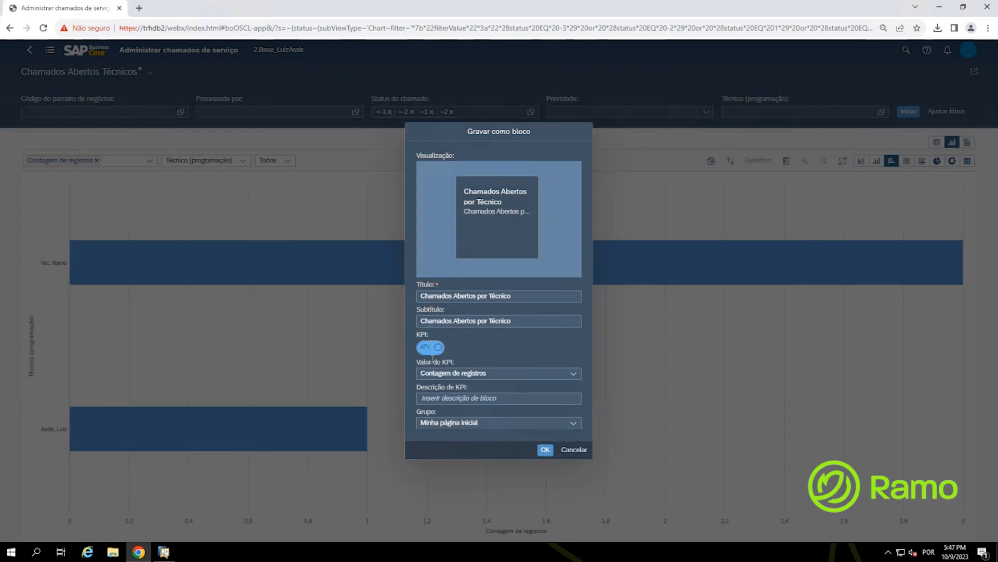
{"action": "key", "text": "ctrl"}
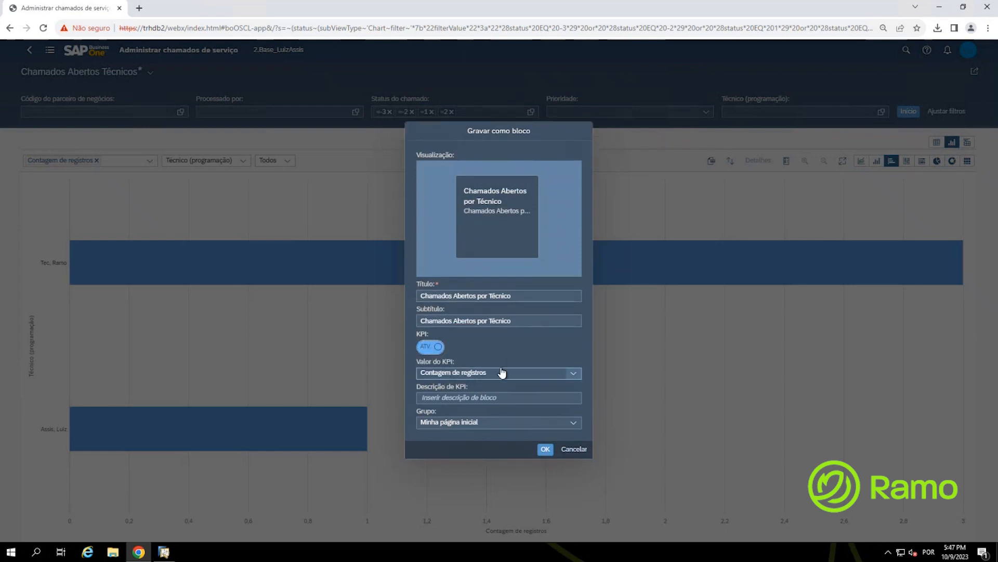
{"action": "left_click", "coordinate": [447, 398]}
{"action": "left_click", "coordinate": [447, 398]}
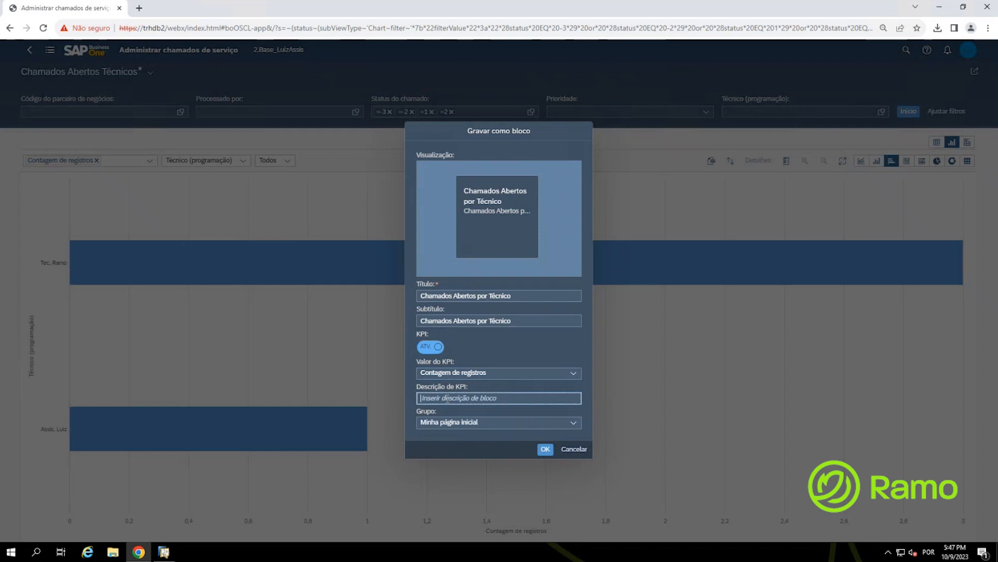
{"action": "right_click", "coordinate": [448, 399]}
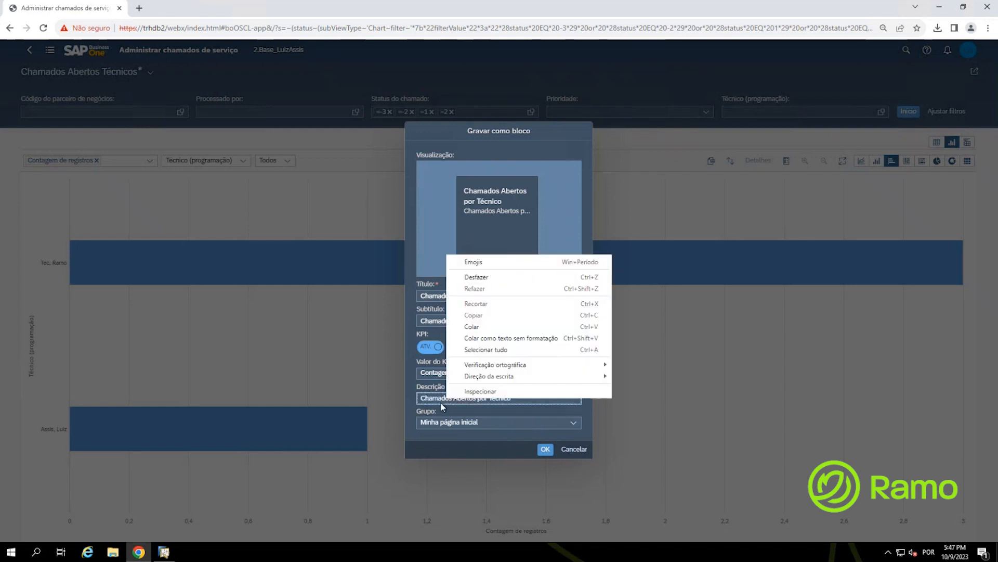
{"action": "key", "text": "ctrl+v"}
{"action": "triple_click", "coordinate": [443, 400]}
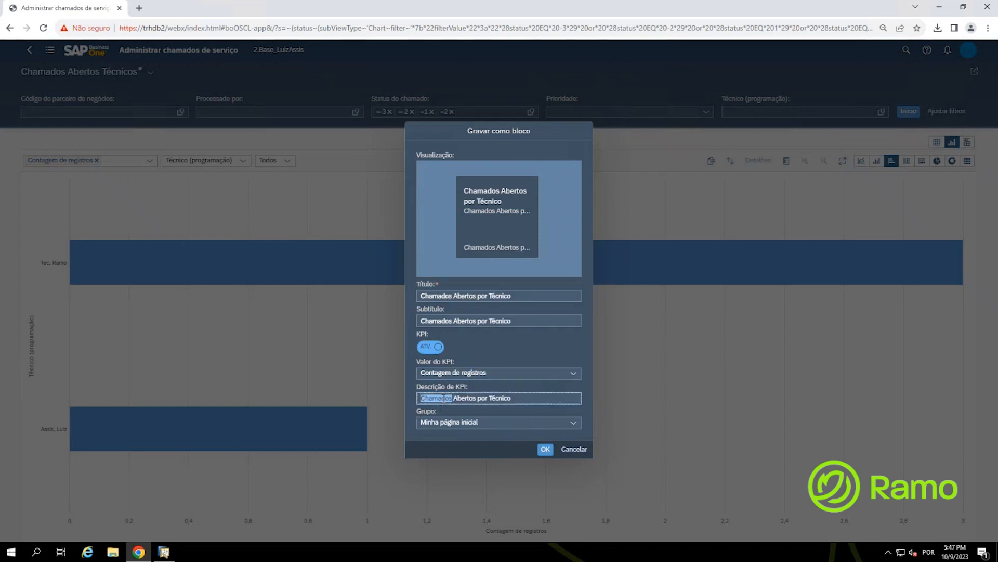
{"action": "key", "text": "ctrl+v"}
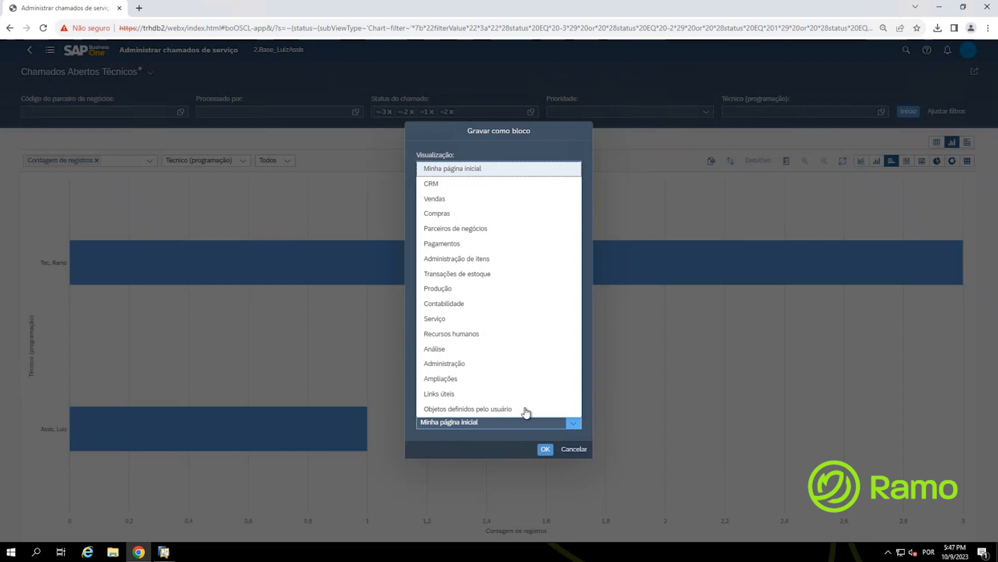
Step: Keep Minha página inicial as the tile's group and create the tile
{"action": "left_click", "coordinate": [455, 444]}
{"action": "left_click", "coordinate": [463, 429]}
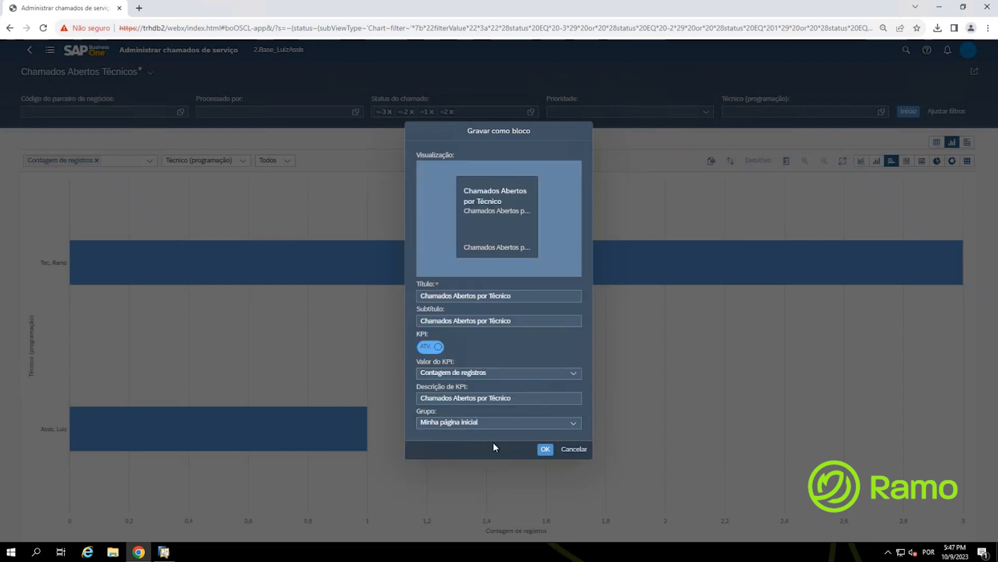
{"action": "left_click", "coordinate": [547, 451]}
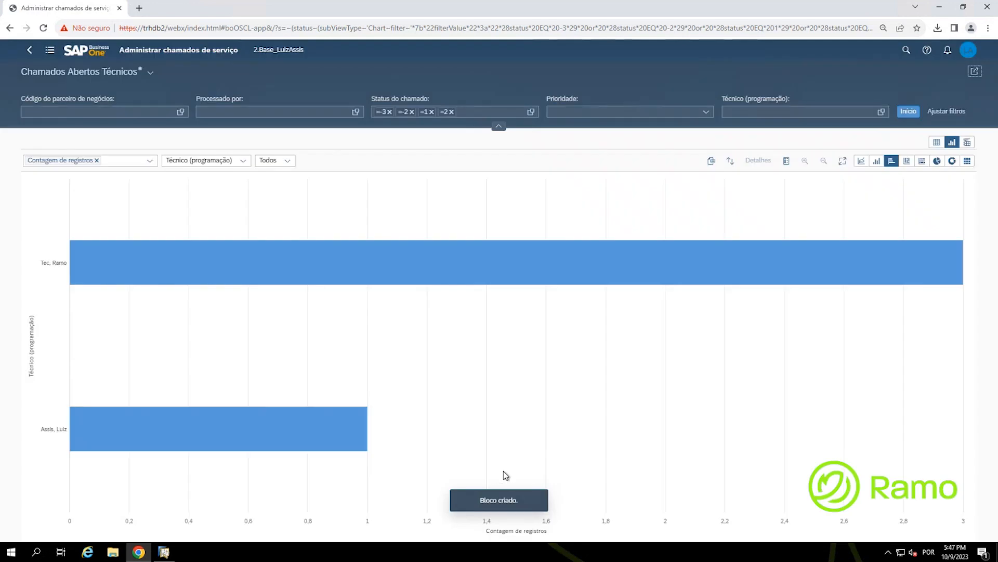
{"action": "left_click", "coordinate": [496, 474]}
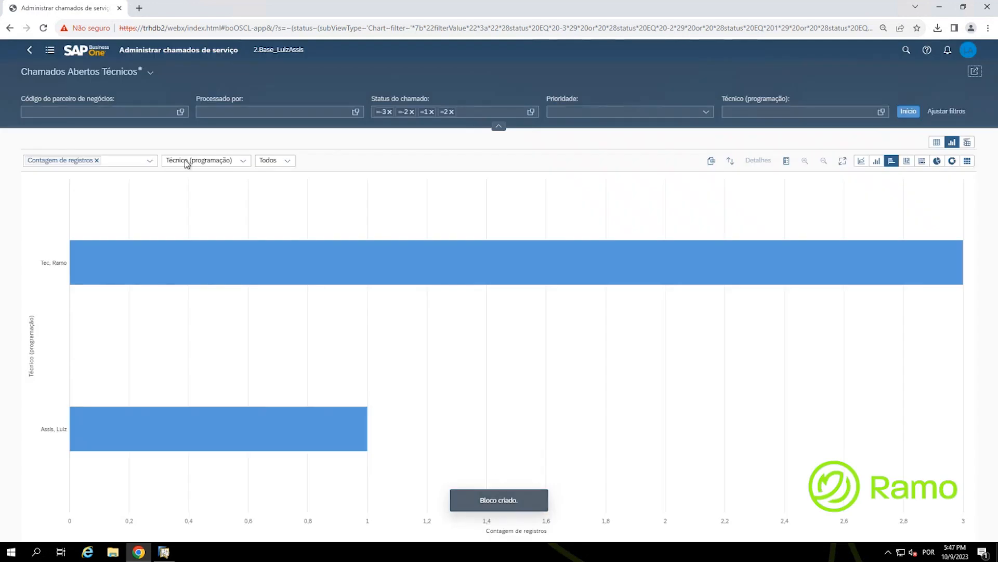
{"action": "left_click", "coordinate": [78, 54]}
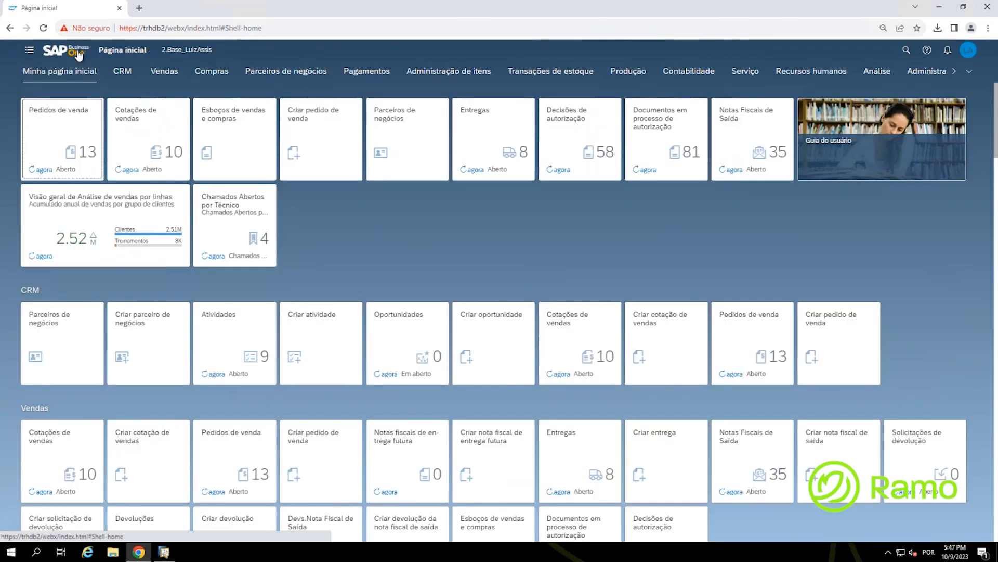
{"action": "left_click", "coordinate": [221, 240]}
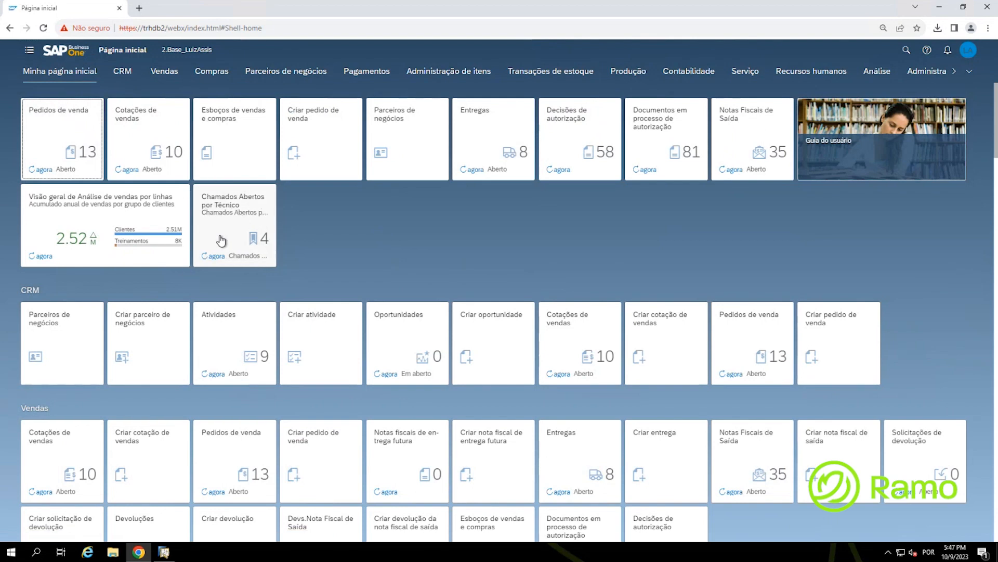
{"action": "key", "text": "ctrl"}
{"action": "key", "text": "ctrl"}
{"action": "left_click", "coordinate": [221, 240]}
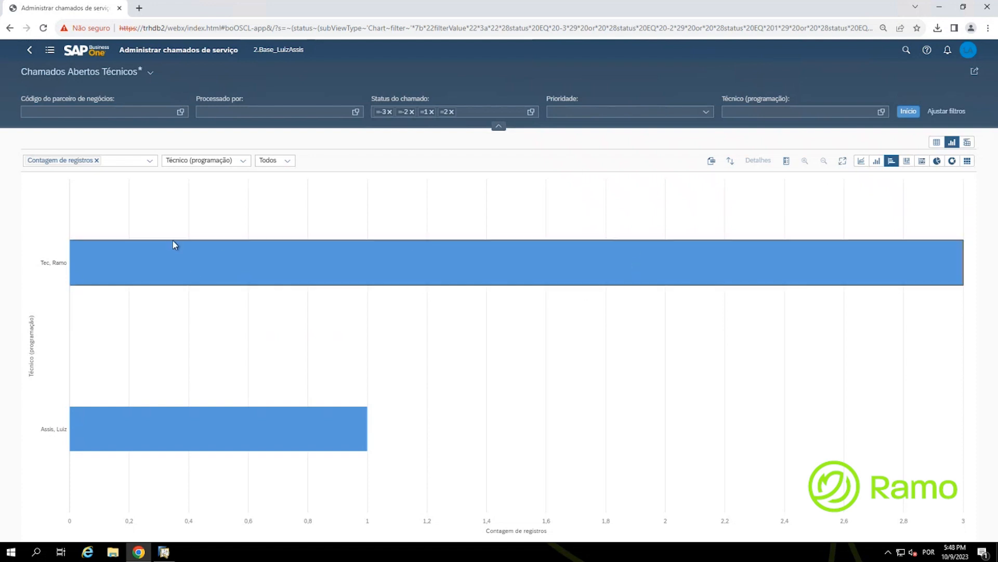
Step: Switch to vertical columns and save as a tile titled 'Chamados Abertos por Técnicos' with matching subtitle
{"action": "left_click", "coordinate": [876, 162]}
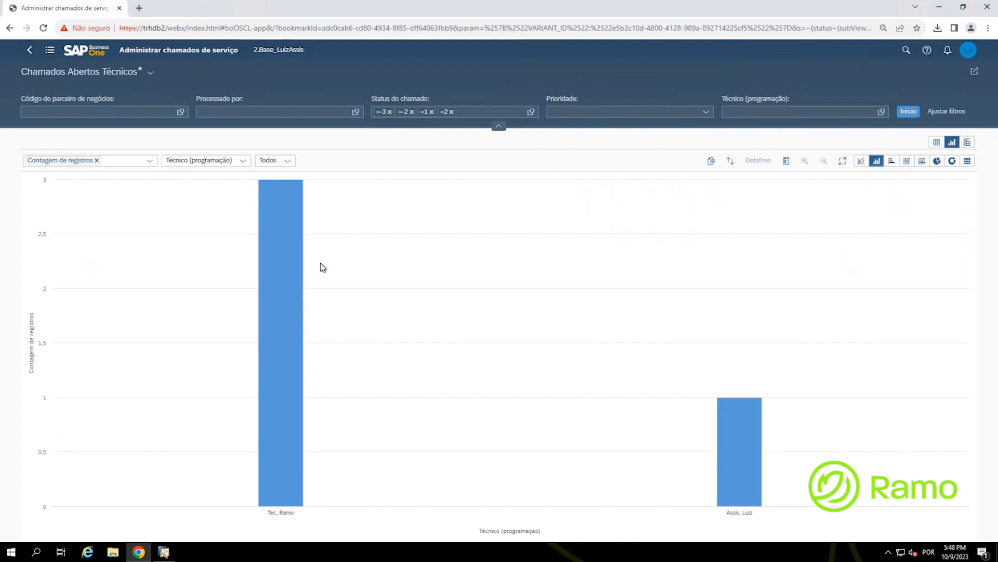
{"action": "left_click", "coordinate": [975, 71]}
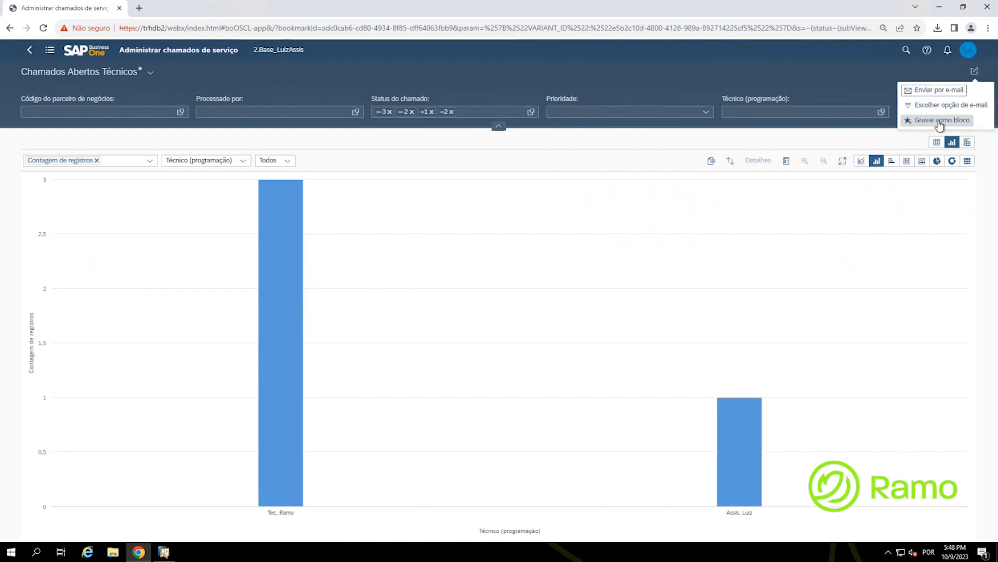
{"action": "left_click", "coordinate": [939, 122]}
{"action": "type", "text": "Chamados Abertos por Técnico"}
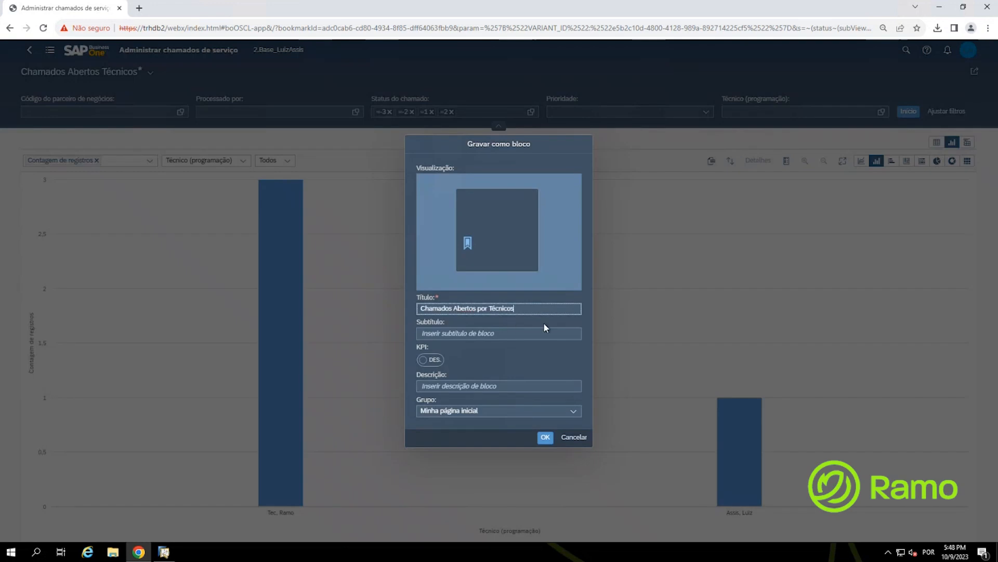
{"action": "type", "text": "s"}
{"action": "left_click_drag", "start_coordinate": [529, 308], "coordinate": [398, 308]}
{"action": "key", "text": "ctrl+c"}
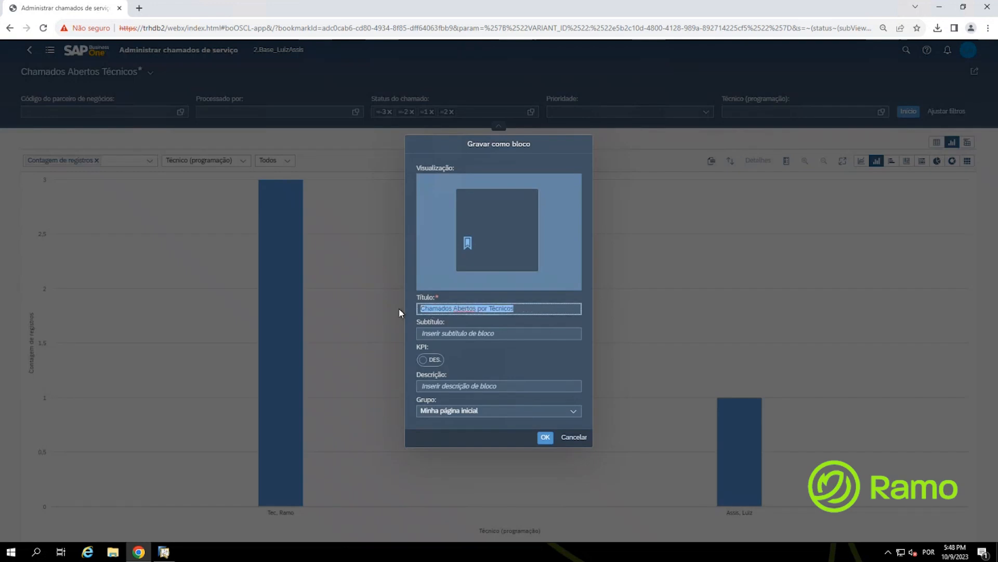
{"action": "left_click", "coordinate": [439, 332]}
{"action": "key", "text": "ctrl+v"}
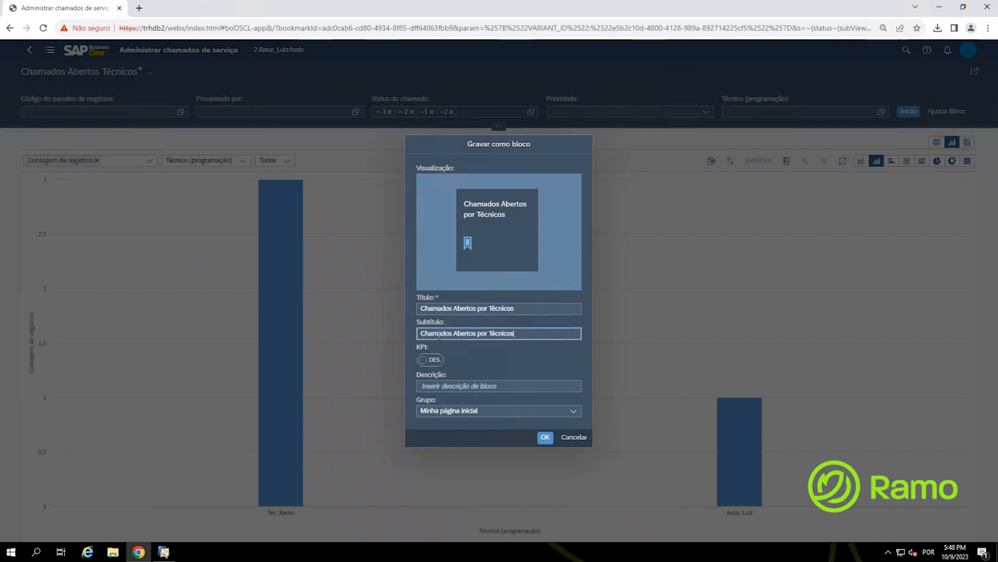
Step: Enable the KPI value, use the title as KPI description, and create the tile
{"action": "left_click", "coordinate": [430, 359]}
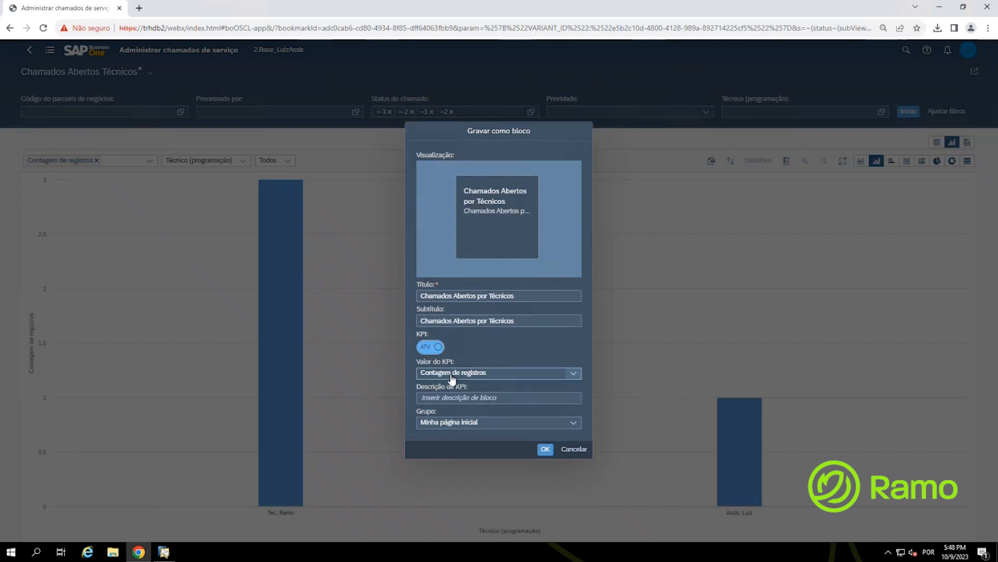
{"action": "left_click", "coordinate": [447, 398]}
{"action": "key", "text": "ctrl+v"}
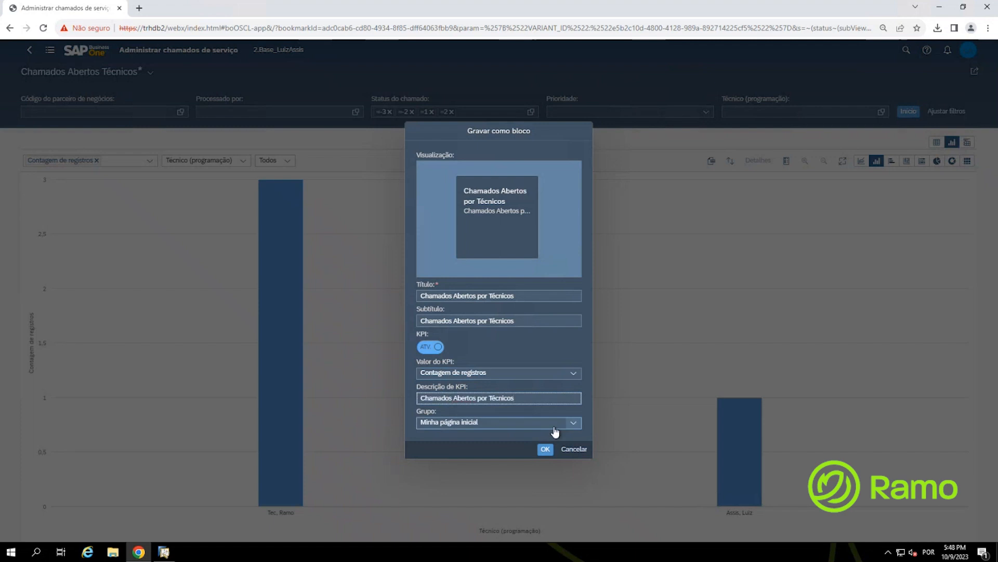
{"action": "left_click", "coordinate": [545, 450]}
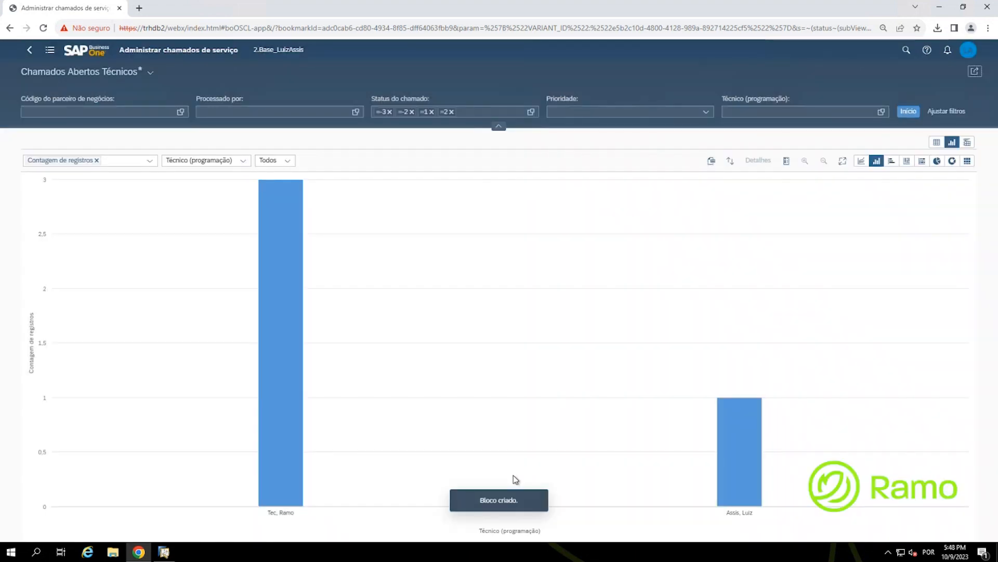
{"action": "key", "text": "ctrl"}
Step: Return to the home page and enter home page edit mode
{"action": "left_click", "coordinate": [87, 54]}
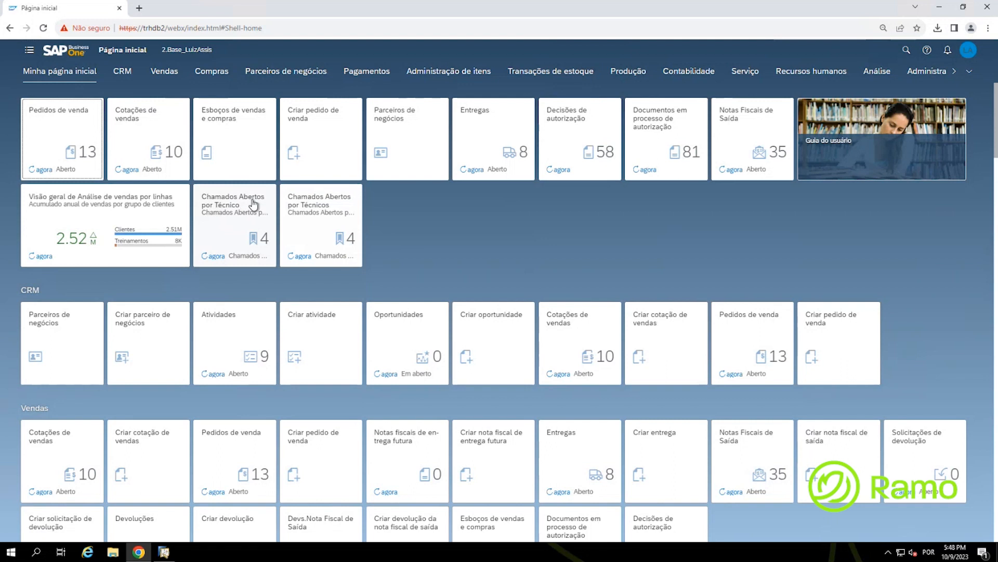
{"action": "left_click", "coordinate": [220, 210]}
{"action": "left_click", "coordinate": [336, 217]}
{"action": "left_click", "coordinate": [970, 54]}
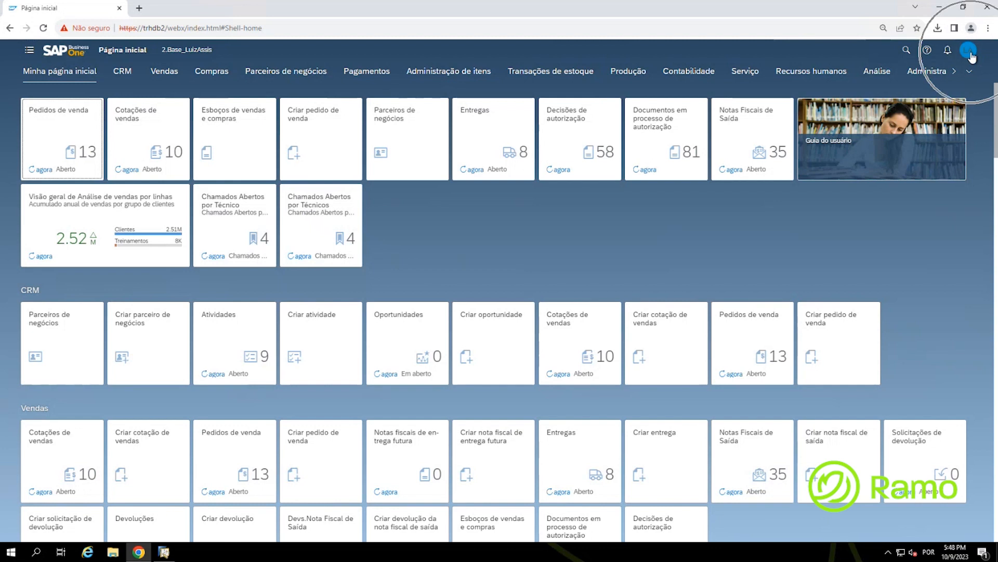
{"action": "key", "text": "ctrl"}
{"action": "left_click", "coordinate": [971, 56]}
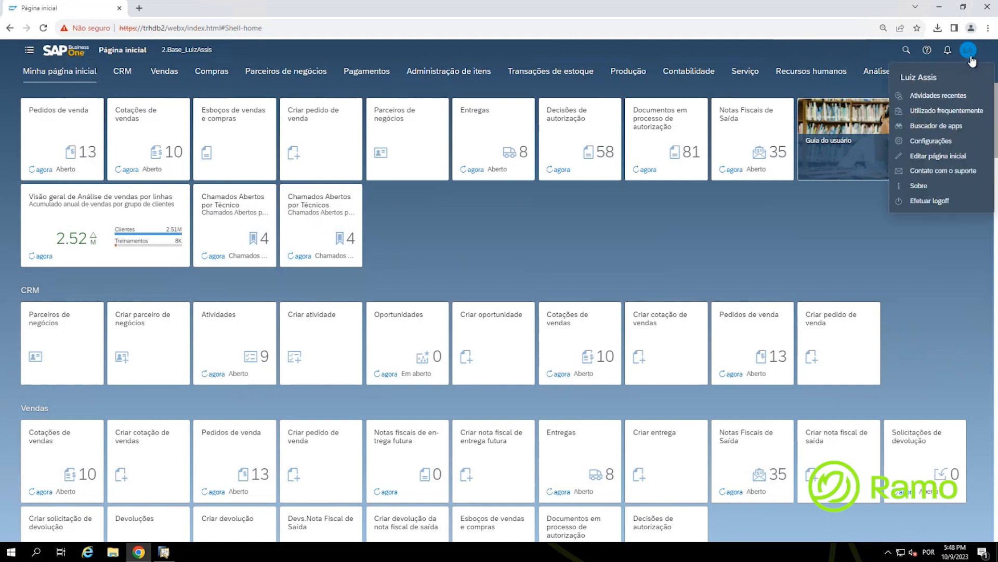
{"action": "left_click", "coordinate": [936, 156]}
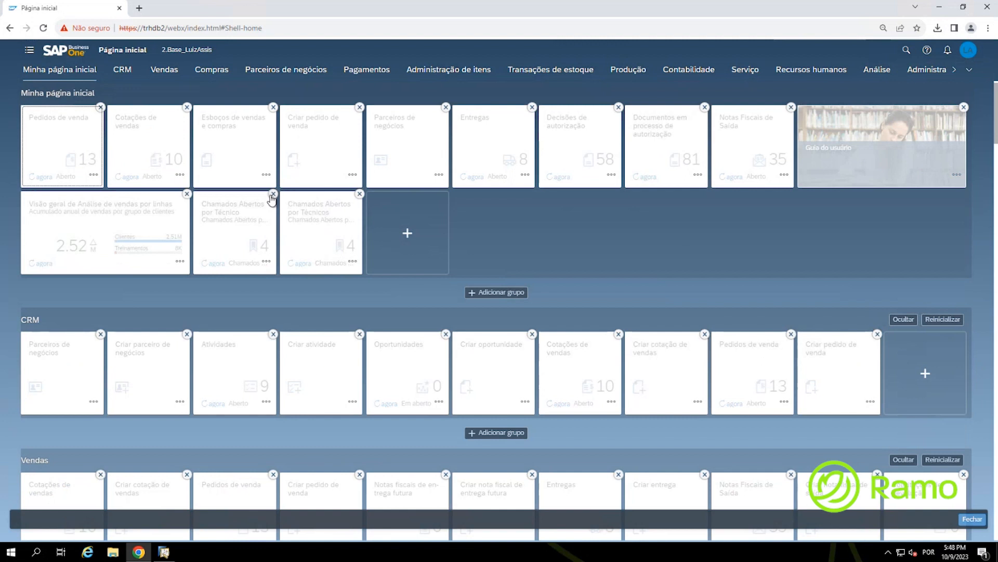
{"action": "key", "text": "ctrl"}
{"action": "key", "text": "ctrl"}
{"action": "key", "text": "ctrl"}
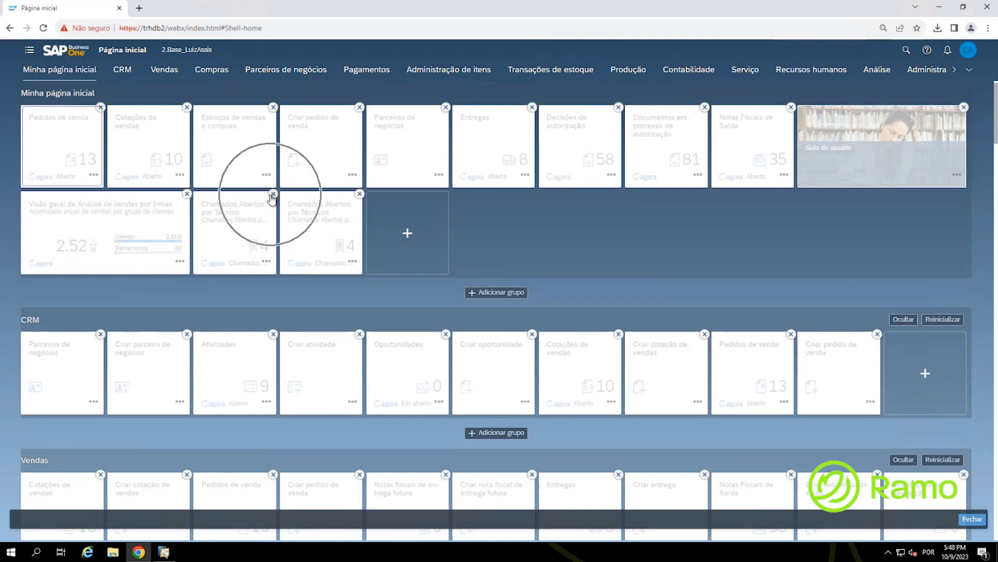
{"action": "key", "text": "ctrl"}
{"action": "key", "text": "ctrl"}
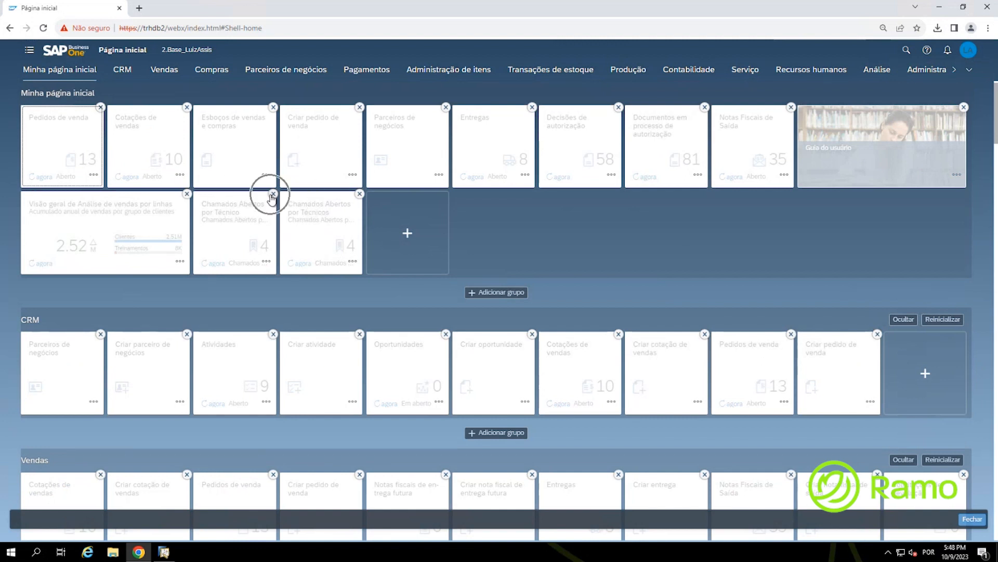
Step: Remove the duplicate 'Chamados Abertos por Técnico' tile and exit edit mode
{"action": "left_click", "coordinate": [273, 195]}
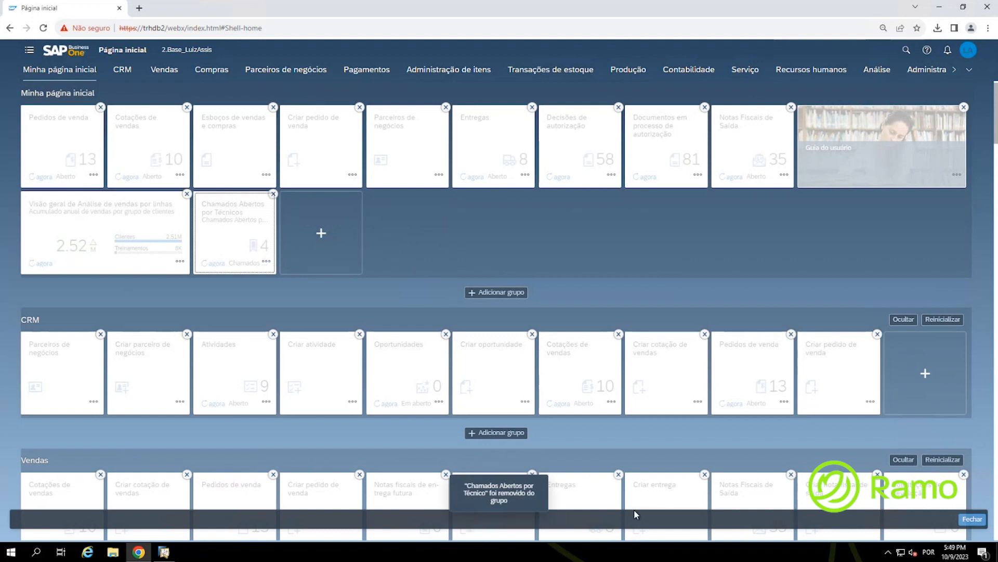
{"action": "left_click", "coordinate": [972, 520]}
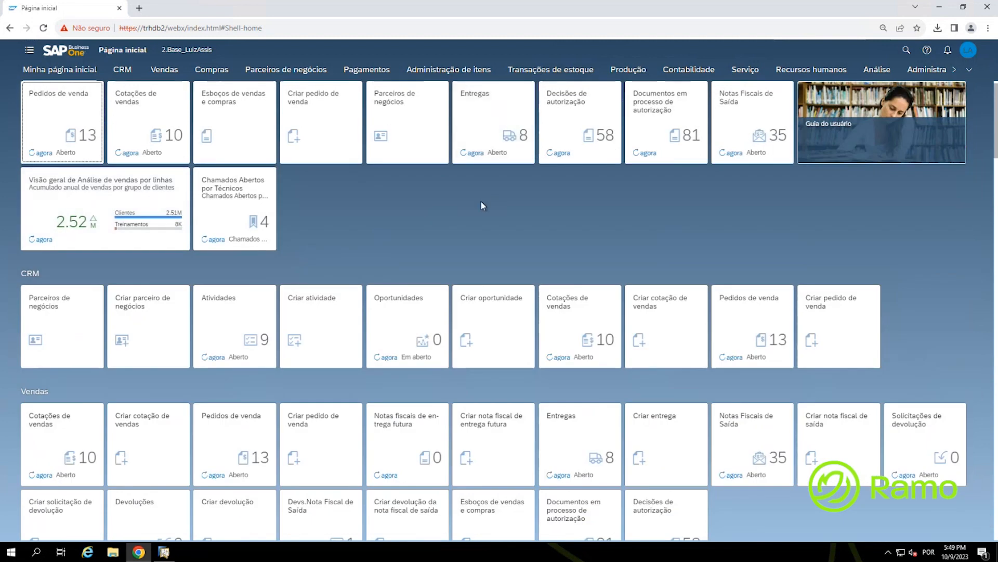
{"action": "scroll", "coordinate": [482, 203], "scroll_direction": "down", "scroll_amount": 4}
{"action": "scroll", "coordinate": [481, 205], "scroll_direction": "down", "scroll_amount": 3}
{"action": "scroll", "coordinate": [482, 210], "scroll_direction": "up", "scroll_amount": 7}
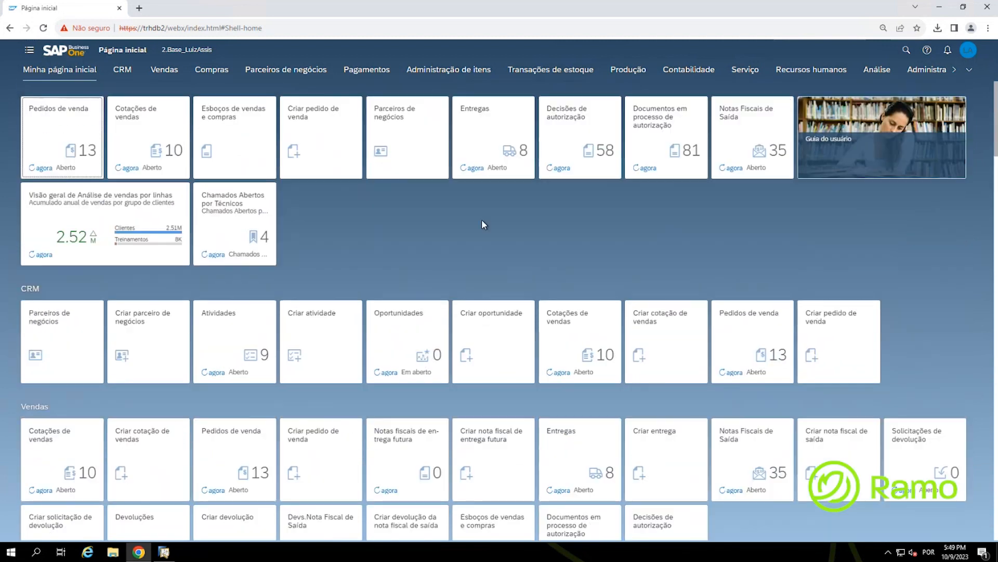
{"action": "left_click", "coordinate": [969, 52]}
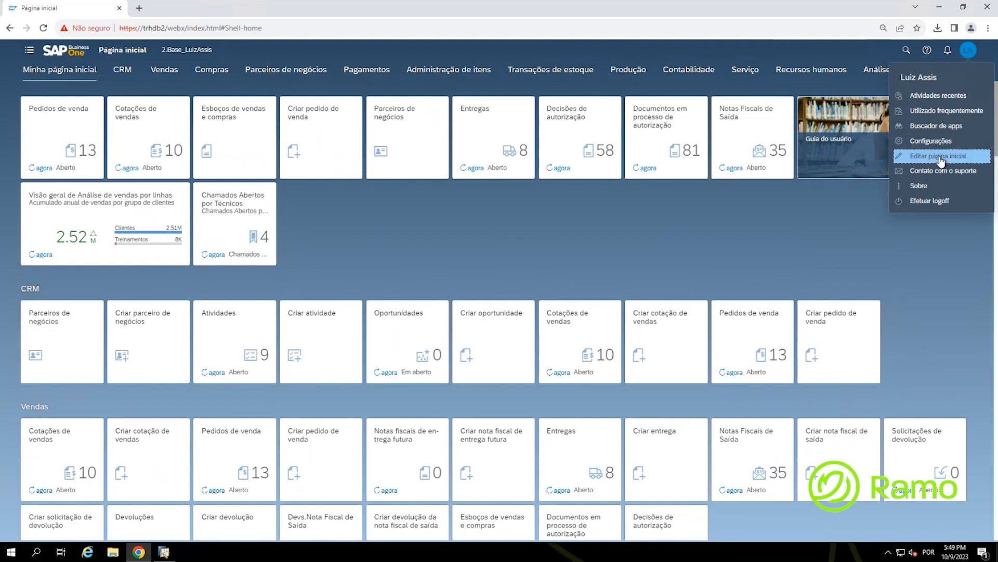
Step: Enter edit mode and hide the CRM, Vendas, Compras and Pagamentos groups
{"action": "left_click", "coordinate": [924, 158]}
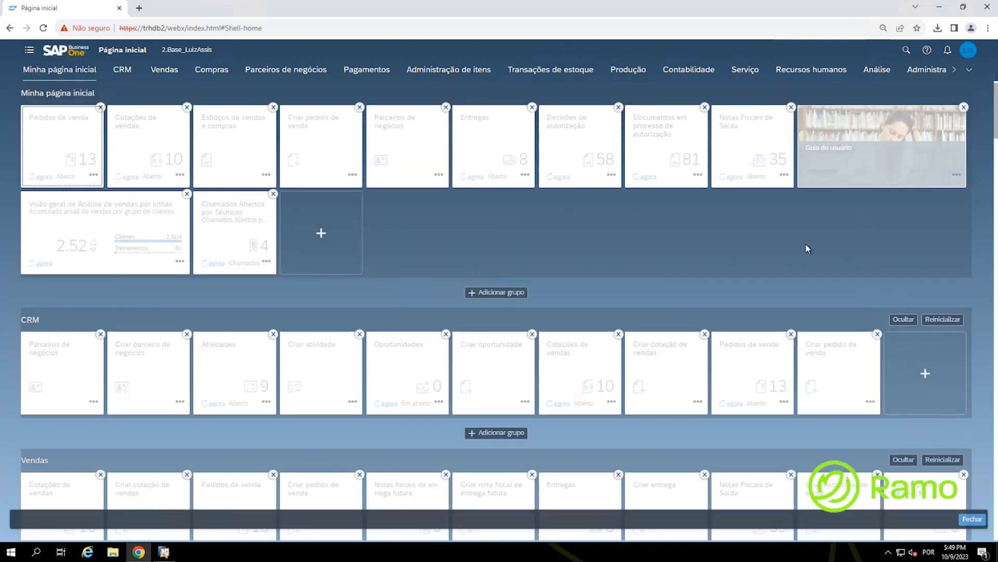
{"action": "left_click", "coordinate": [320, 233]}
{"action": "left_click", "coordinate": [21, 323]}
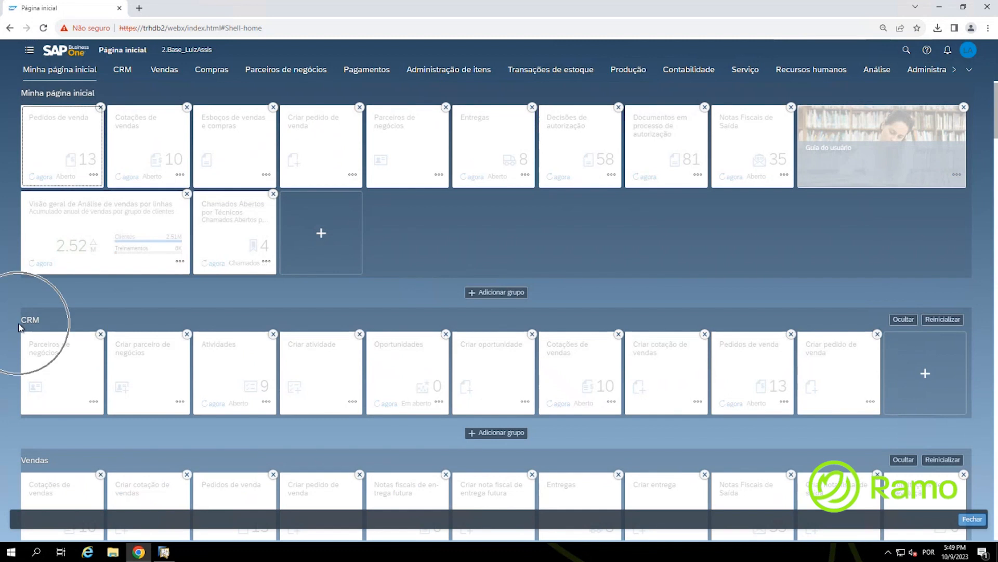
{"action": "left_click", "coordinate": [902, 320]}
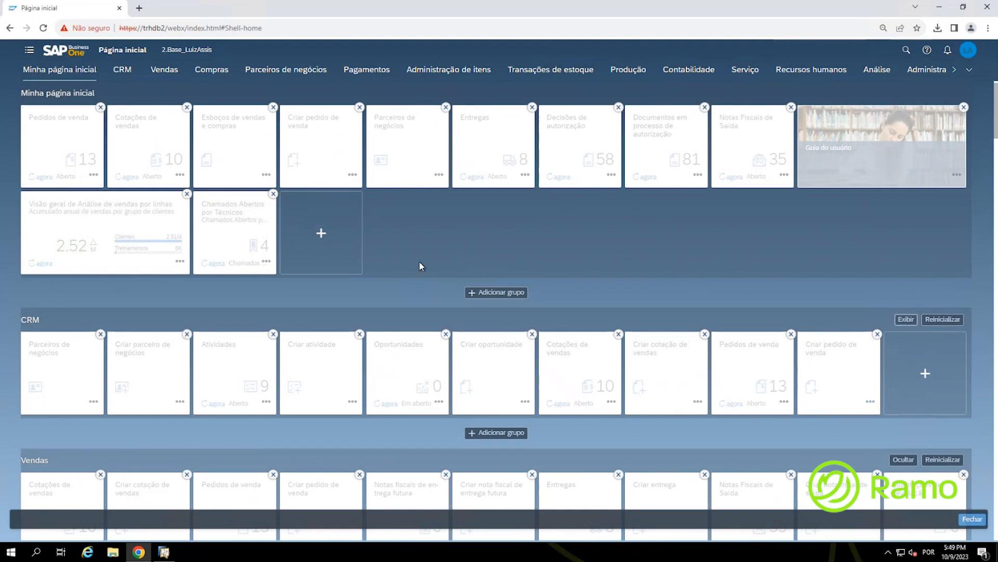
{"action": "scroll", "coordinate": [419, 262], "scroll_direction": "down", "scroll_amount": 3}
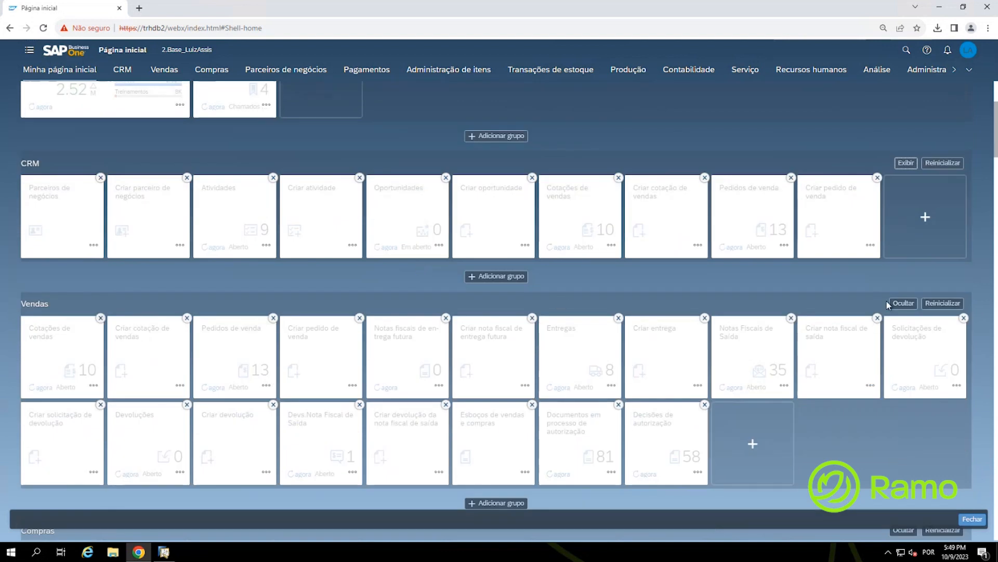
{"action": "left_click", "coordinate": [904, 303]}
{"action": "scroll", "coordinate": [748, 283], "scroll_direction": "down", "scroll_amount": 4}
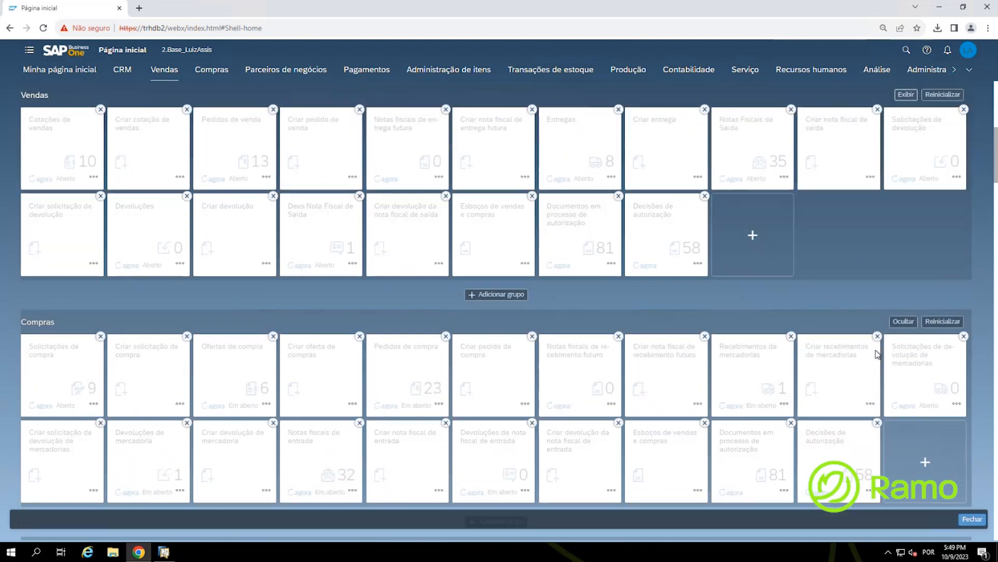
{"action": "left_click", "coordinate": [903, 320]}
{"action": "scroll", "coordinate": [850, 315], "scroll_direction": "down", "scroll_amount": 4}
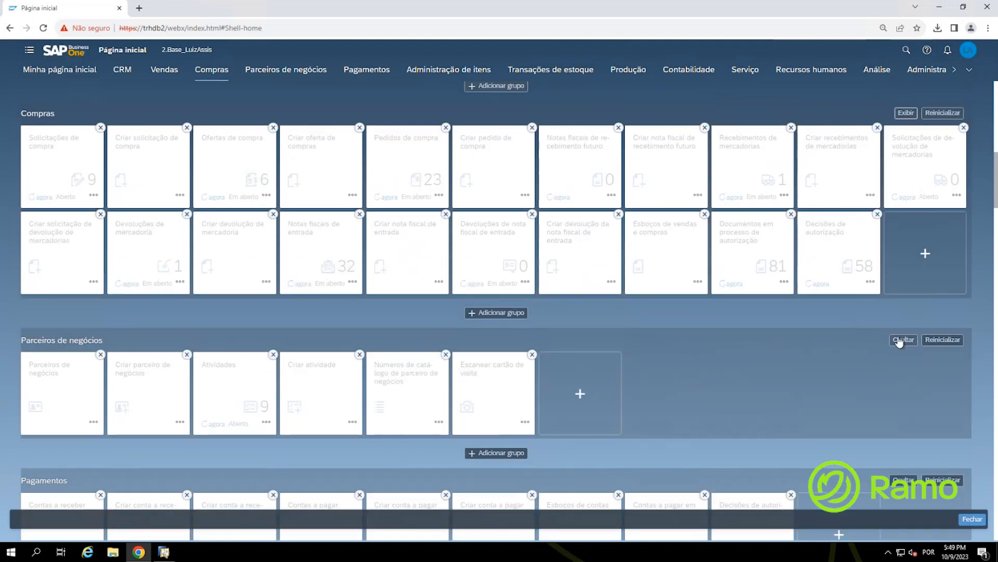
{"action": "scroll", "coordinate": [799, 339], "scroll_direction": "down", "scroll_amount": 3}
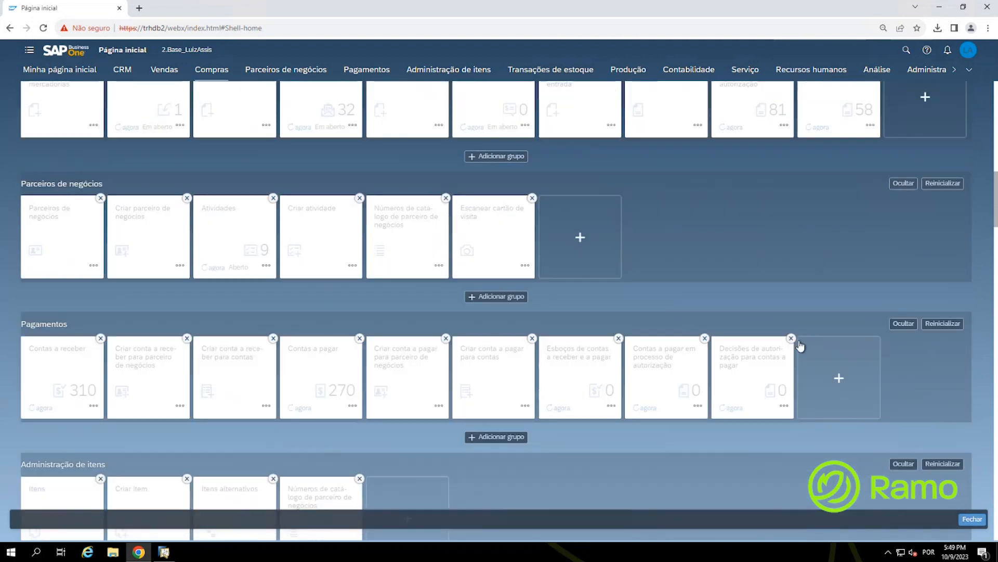
{"action": "left_click", "coordinate": [905, 326]}
{"action": "scroll", "coordinate": [831, 318], "scroll_direction": "down", "scroll_amount": 3}
Step: Hide the Administração de itens, Transações de estoque, Produção and Contabilidade groups
{"action": "left_click", "coordinate": [907, 310]}
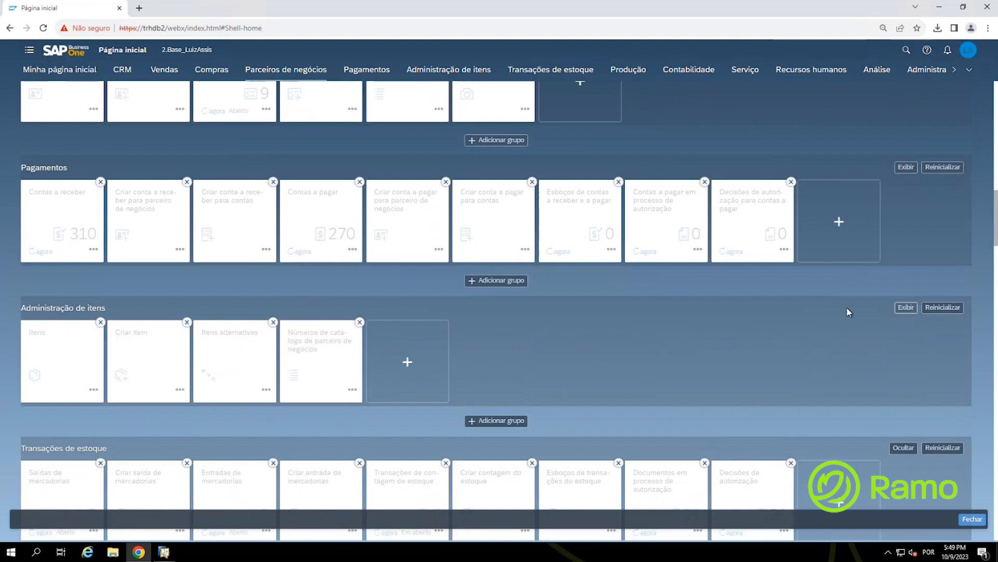
{"action": "scroll", "coordinate": [822, 311], "scroll_direction": "down", "scroll_amount": 3}
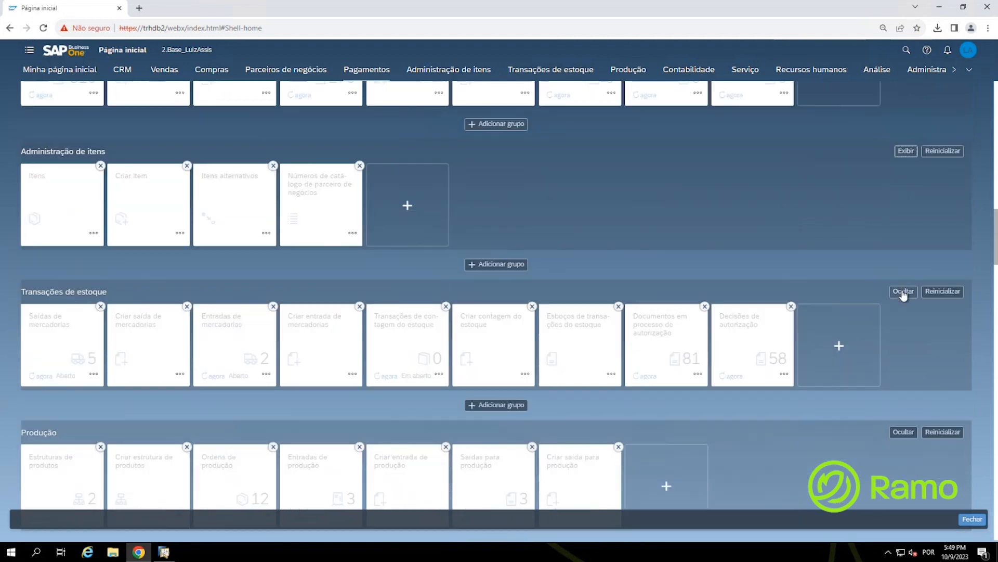
{"action": "left_click", "coordinate": [903, 294]}
{"action": "scroll", "coordinate": [807, 257], "scroll_direction": "down", "scroll_amount": 3}
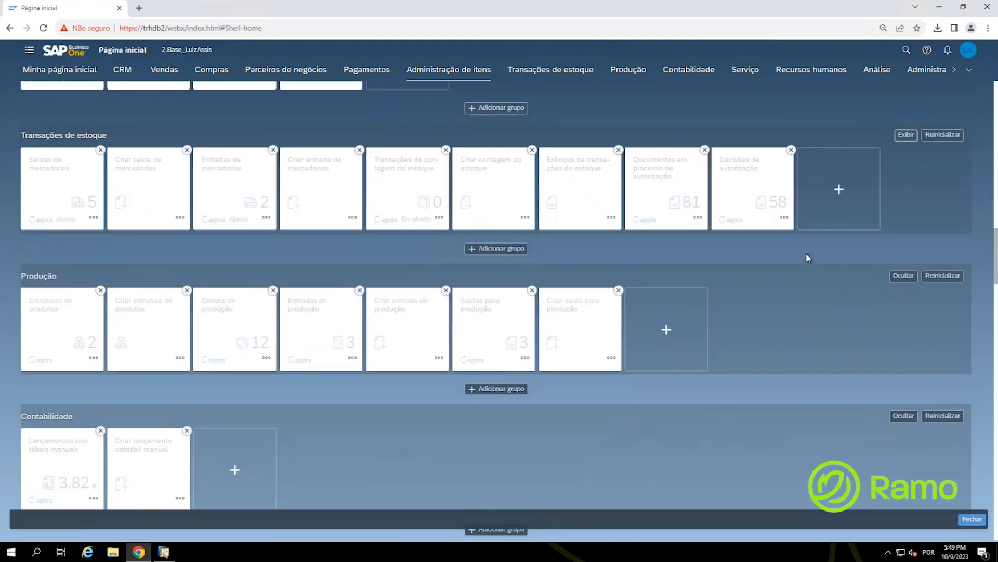
{"action": "left_click", "coordinate": [905, 280]}
{"action": "scroll", "coordinate": [805, 289], "scroll_direction": "down", "scroll_amount": 1}
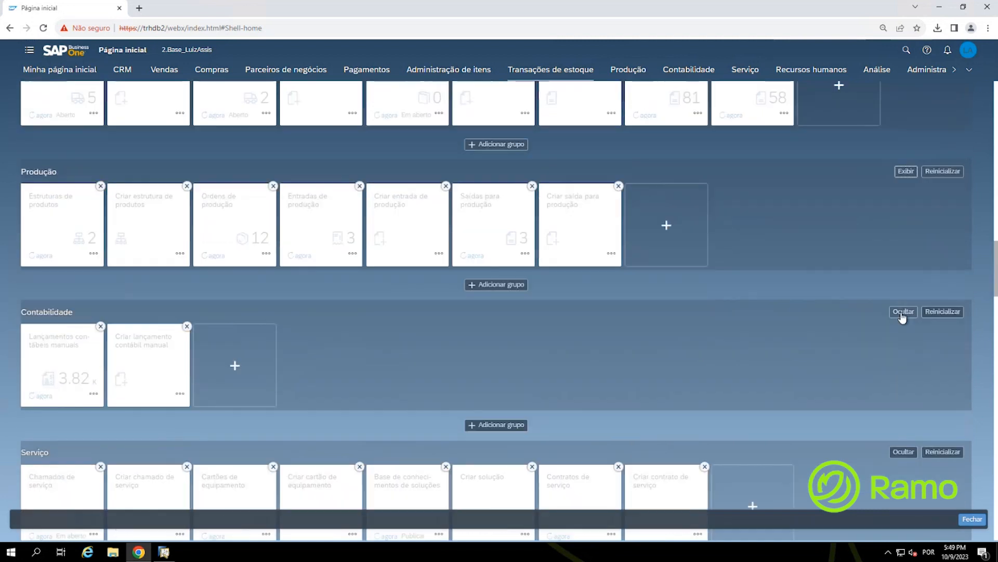
{"action": "left_click", "coordinate": [904, 312]}
{"action": "scroll", "coordinate": [817, 326], "scroll_direction": "down", "scroll_amount": 2}
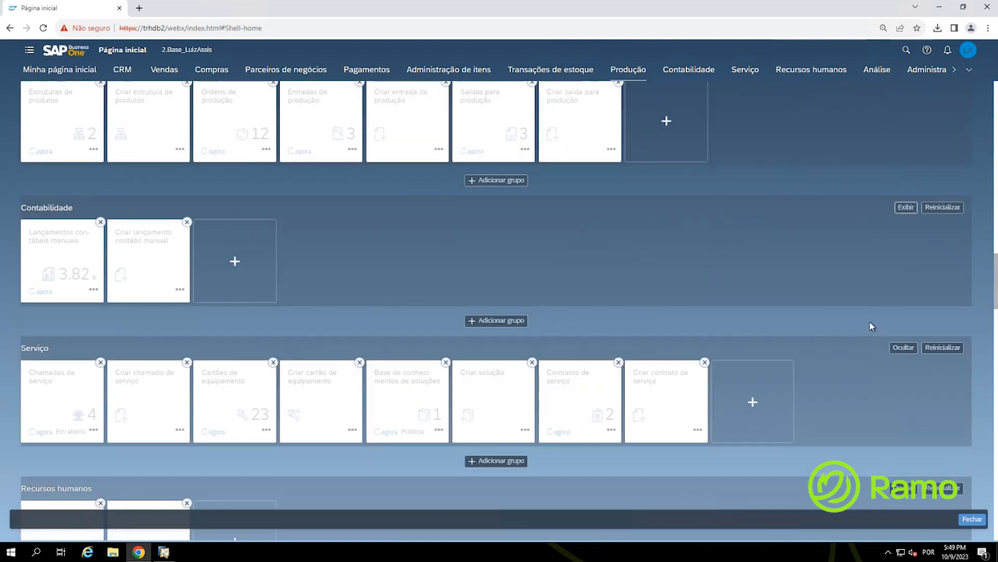
{"action": "scroll", "coordinate": [822, 366], "scroll_direction": "down", "scroll_amount": 2}
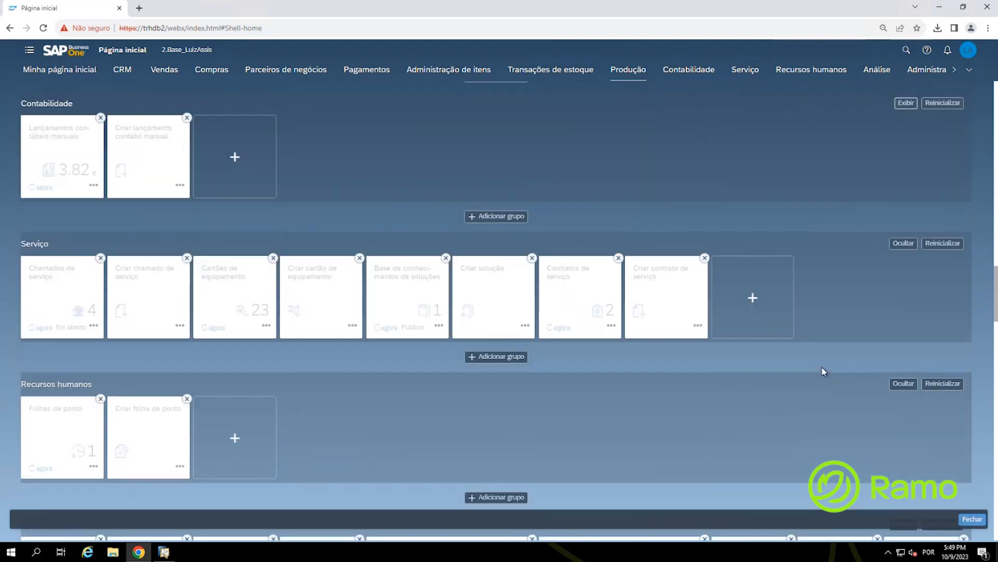
{"action": "scroll", "coordinate": [848, 372], "scroll_direction": "down", "scroll_amount": 4}
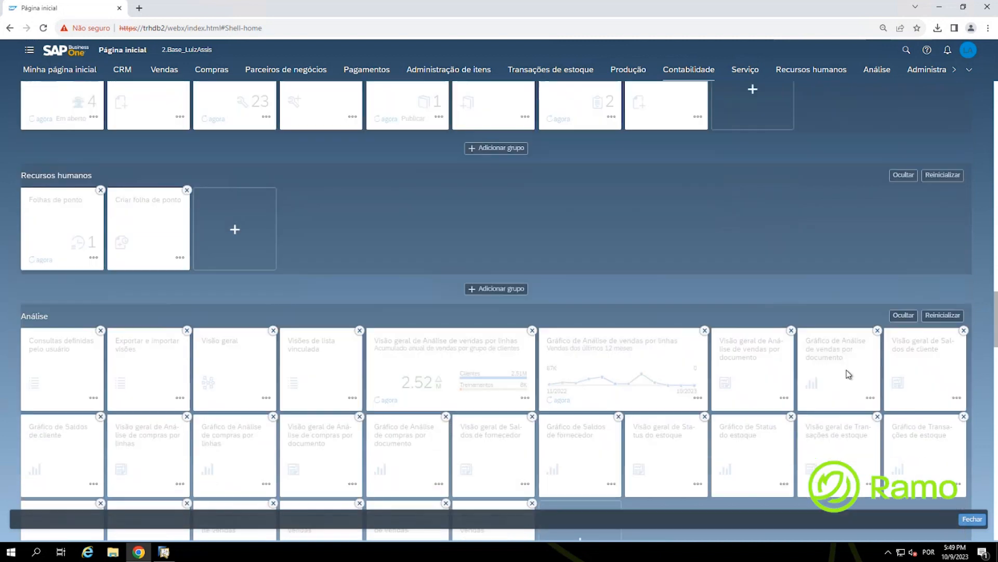
{"action": "scroll", "coordinate": [859, 304], "scroll_direction": "down", "scroll_amount": 5}
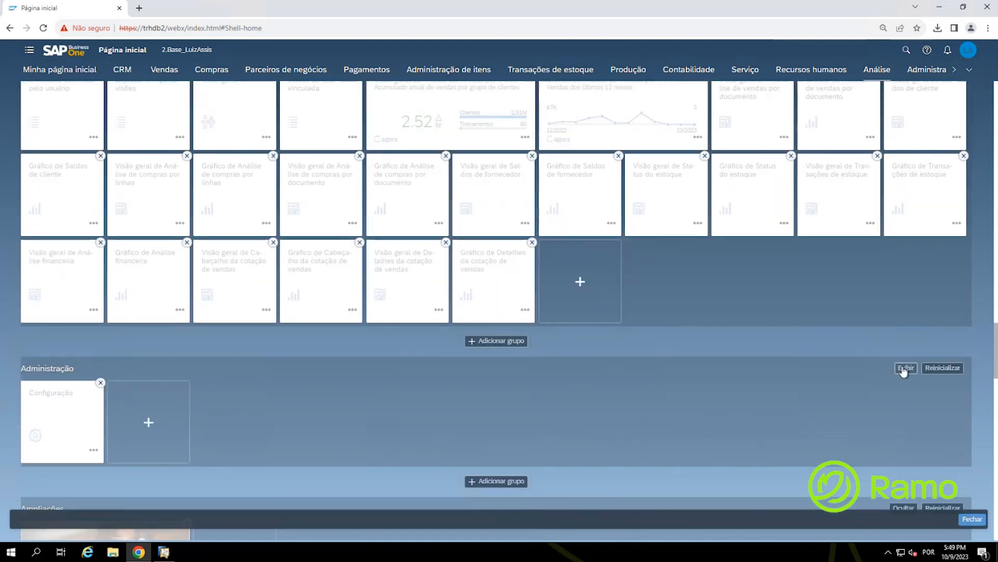
Step: Hide the Administração, Ampliações and Links úteis groups
{"action": "left_click", "coordinate": [905, 368]}
{"action": "scroll", "coordinate": [843, 338], "scroll_direction": "down", "scroll_amount": 2}
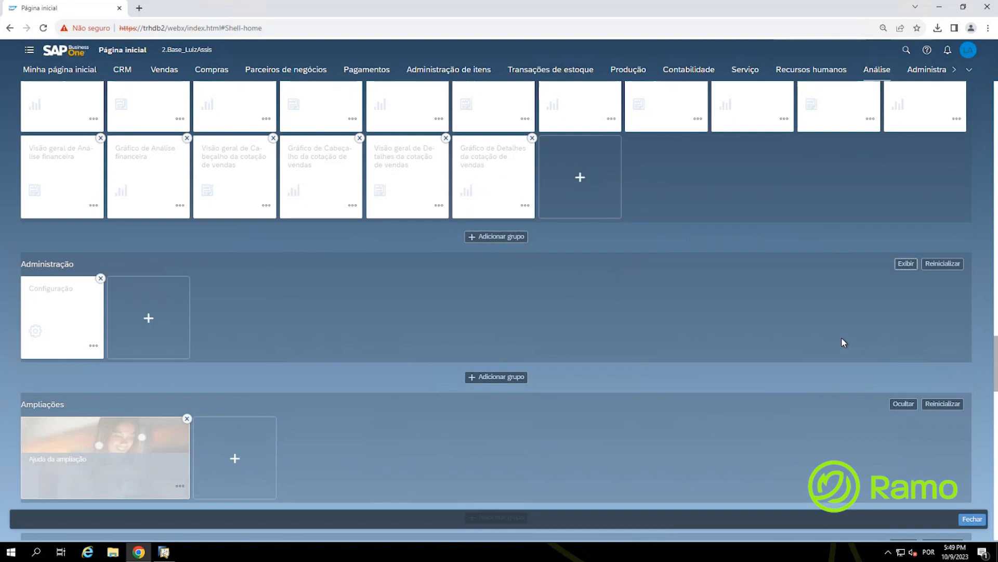
{"action": "scroll", "coordinate": [842, 342], "scroll_direction": "down", "scroll_amount": 2}
{"action": "left_click", "coordinate": [903, 300]}
{"action": "left_click", "coordinate": [896, 441]}
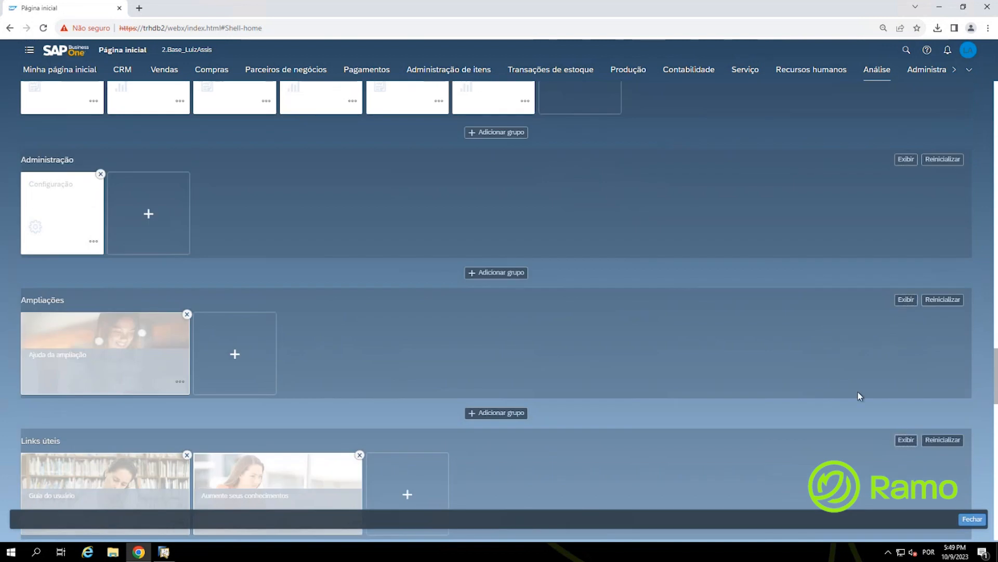
{"action": "scroll", "coordinate": [856, 389], "scroll_direction": "down", "scroll_amount": 6}
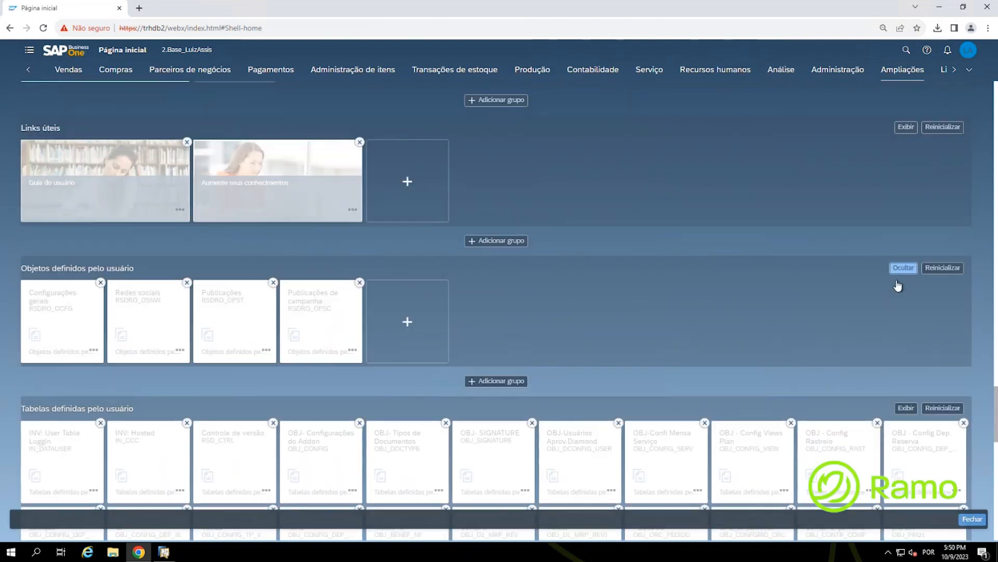
Step: Hide Objetos definidos pelo usuário, show Tabelas definidas pelo usuário, and leave edit mode
{"action": "left_click", "coordinate": [892, 268]}
{"action": "left_click", "coordinate": [905, 408]}
{"action": "scroll", "coordinate": [872, 359], "scroll_direction": "down", "scroll_amount": 3}
{"action": "scroll", "coordinate": [871, 361], "scroll_direction": "down", "scroll_amount": 10}
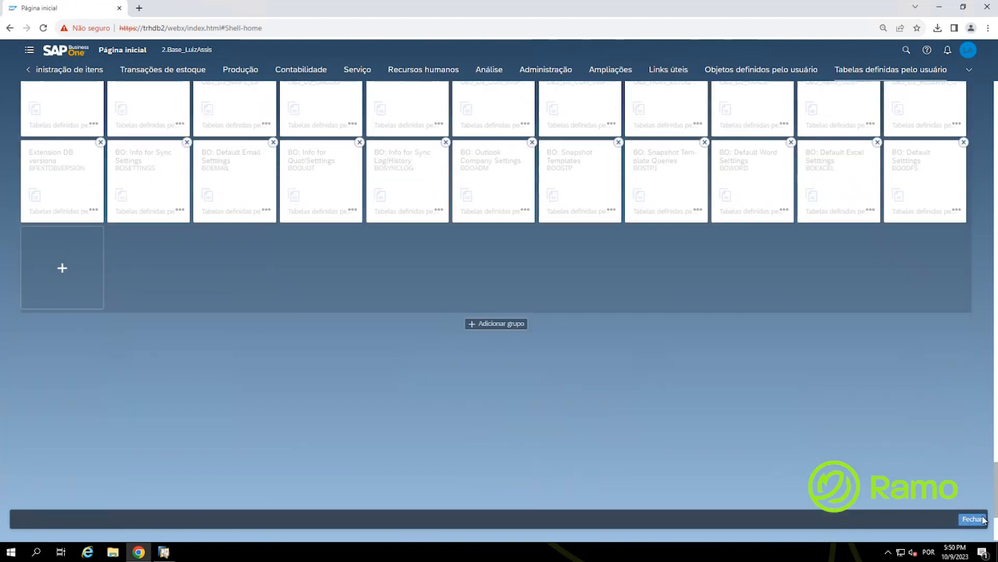
{"action": "left_click", "coordinate": [982, 519]}
Step: Enter home page edit mode from the user menu
{"action": "scroll", "coordinate": [392, 342], "scroll_direction": "down", "scroll_amount": 10}
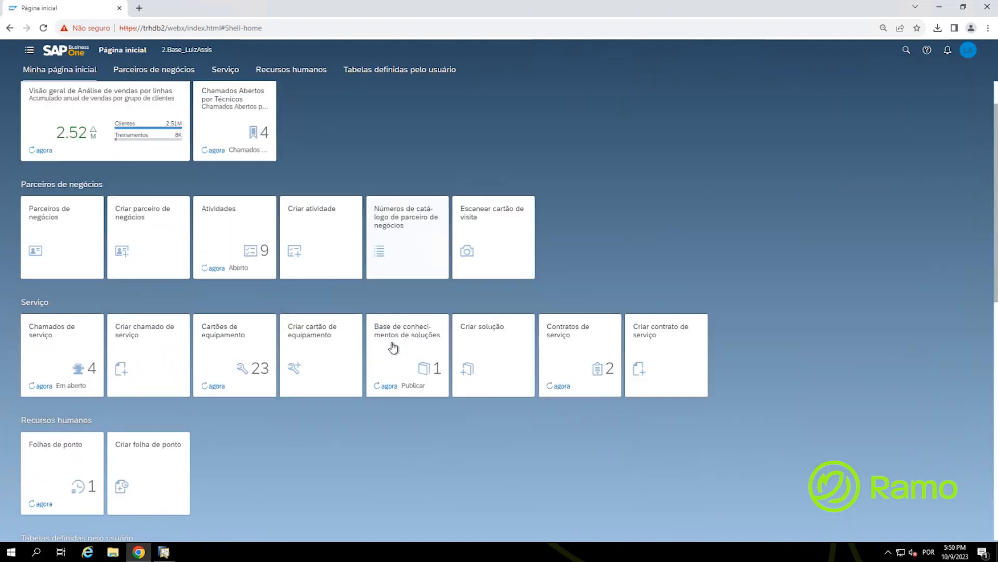
{"action": "scroll", "coordinate": [376, 329], "scroll_direction": "up", "scroll_amount": 5}
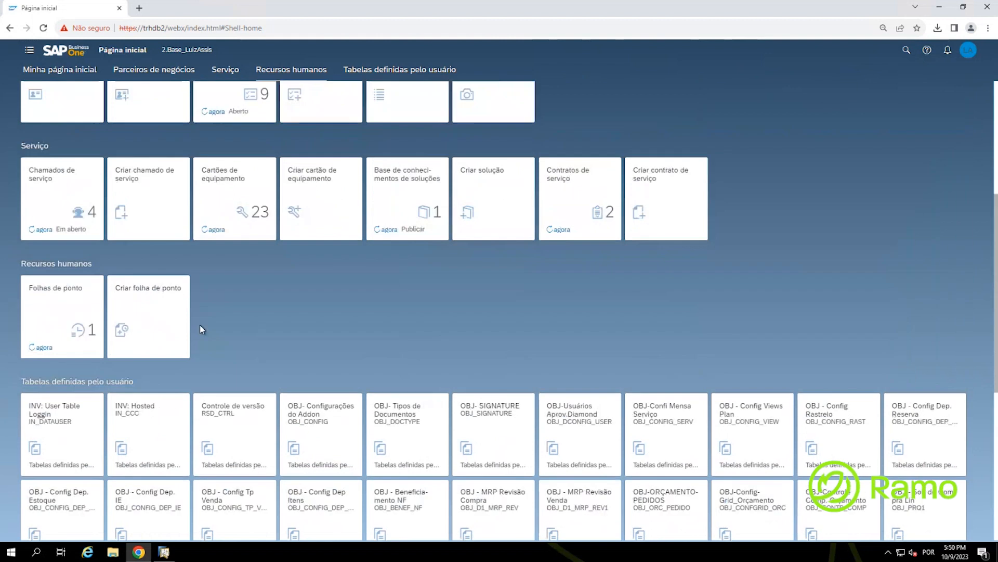
{"action": "left_click", "coordinate": [968, 50]}
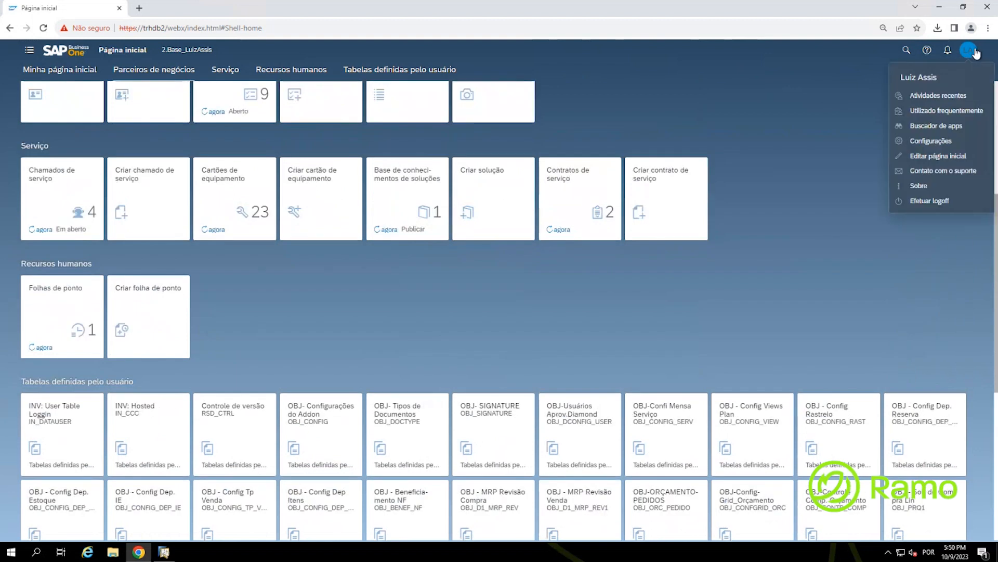
{"action": "left_click", "coordinate": [929, 157]}
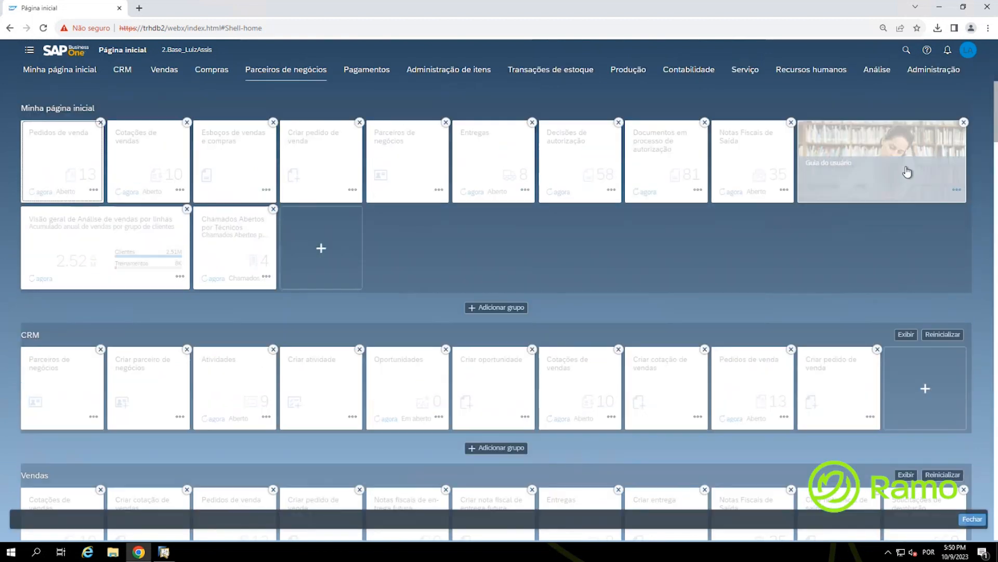
Step: Hide the Tabelas definidas pelo usuário group and exit edit mode
{"action": "scroll", "coordinate": [828, 248], "scroll_direction": "down", "scroll_amount": 15}
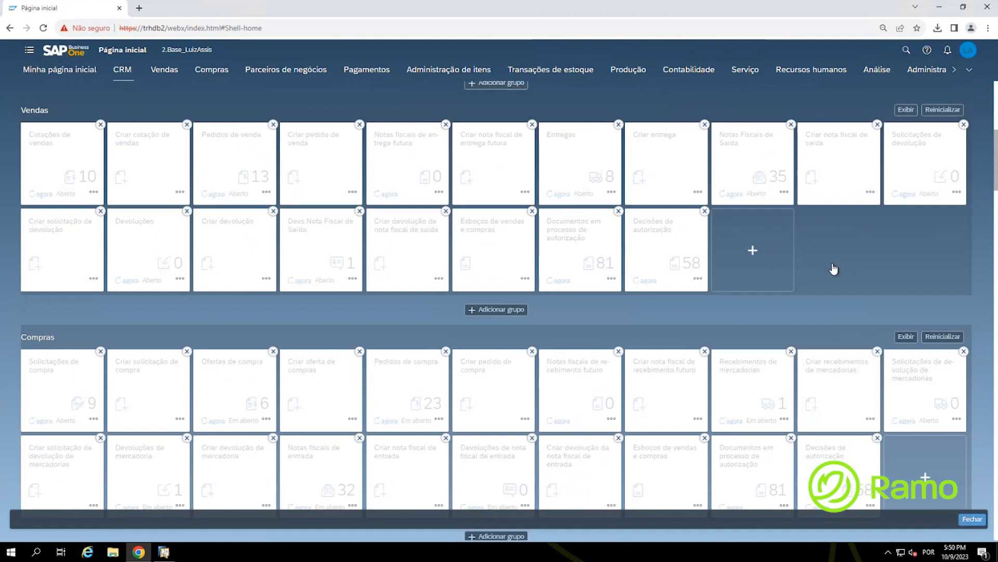
{"action": "scroll", "coordinate": [836, 271], "scroll_direction": "down", "scroll_amount": 20}
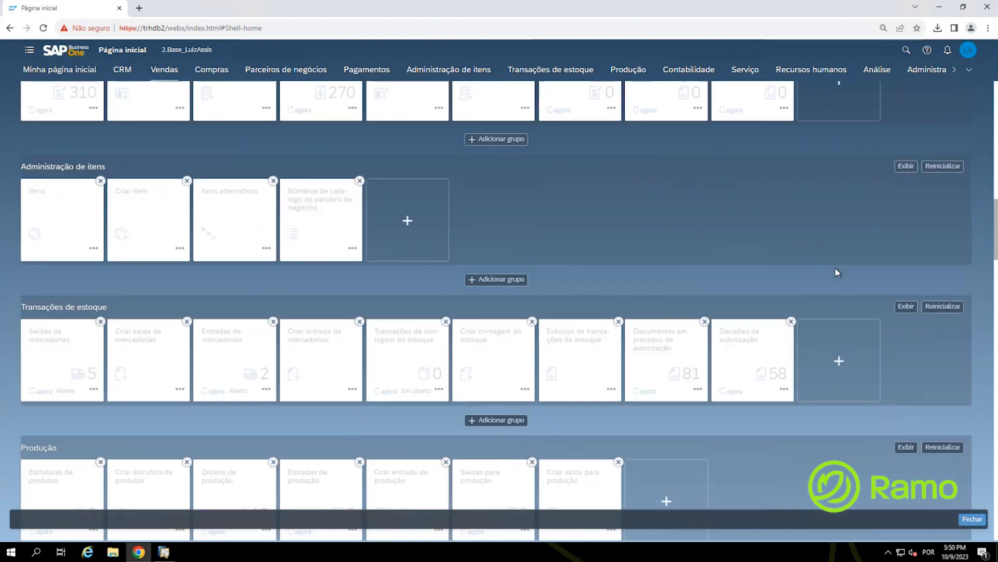
{"action": "scroll", "coordinate": [925, 185], "scroll_direction": "up", "scroll_amount": 2}
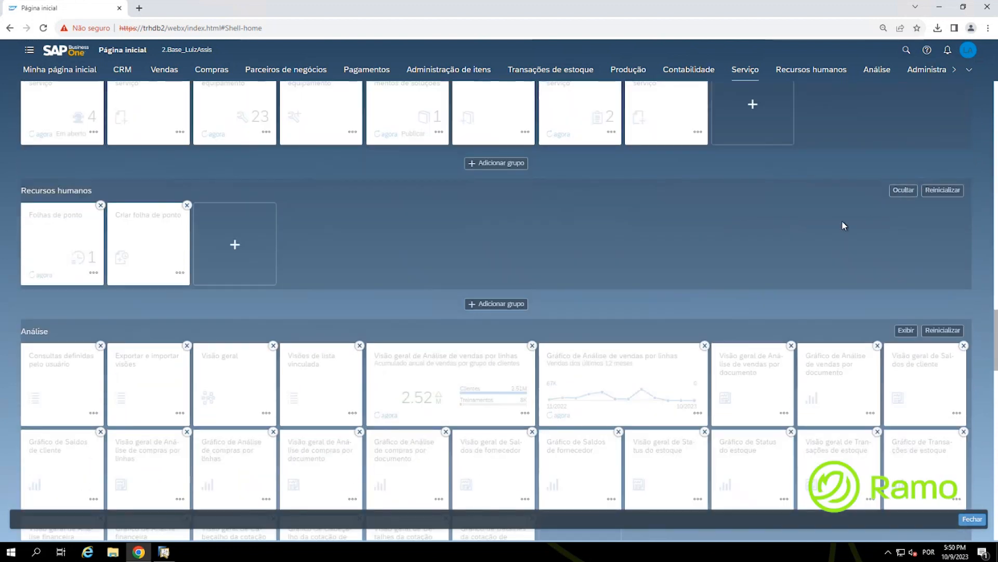
{"action": "scroll", "coordinate": [856, 239], "scroll_direction": "down", "scroll_amount": 5}
{"action": "scroll", "coordinate": [863, 253], "scroll_direction": "down", "scroll_amount": 4}
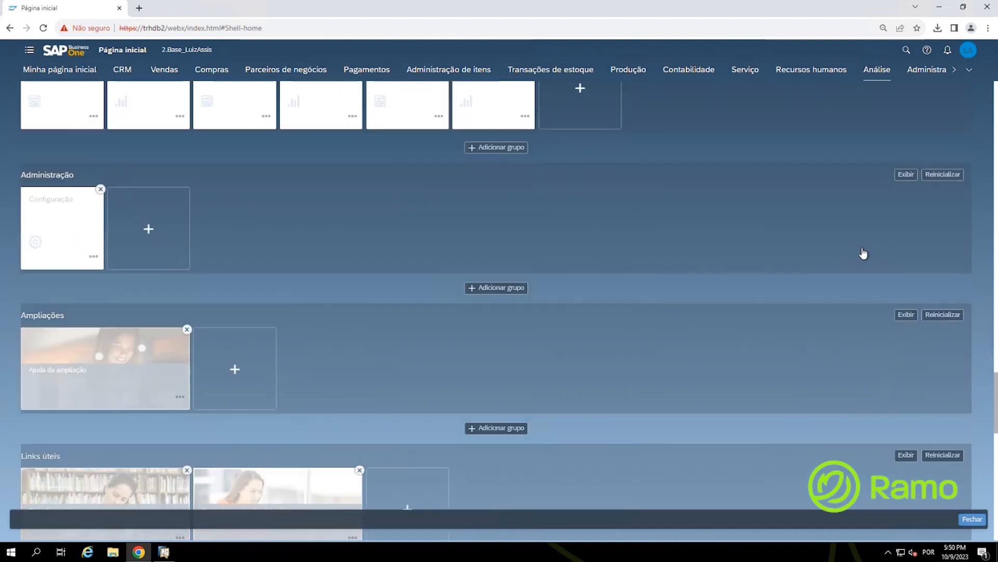
{"action": "scroll", "coordinate": [862, 250], "scroll_direction": "down", "scroll_amount": 4}
{"action": "scroll", "coordinate": [862, 250], "scroll_direction": "down", "scroll_amount": 4}
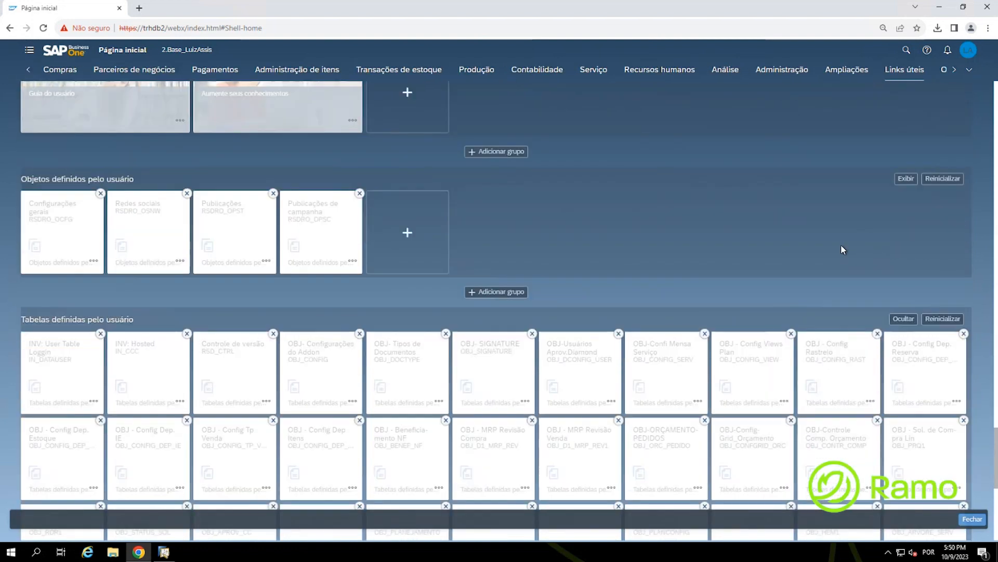
{"action": "scroll", "coordinate": [837, 248], "scroll_direction": "down", "scroll_amount": 1}
{"action": "left_click", "coordinate": [904, 266]}
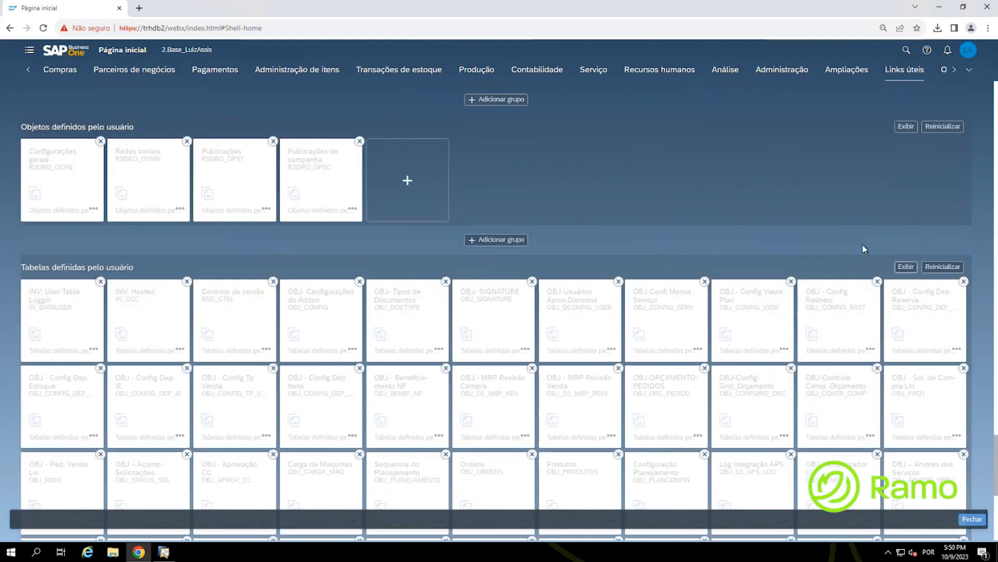
{"action": "scroll", "coordinate": [851, 228], "scroll_direction": "down", "scroll_amount": 6}
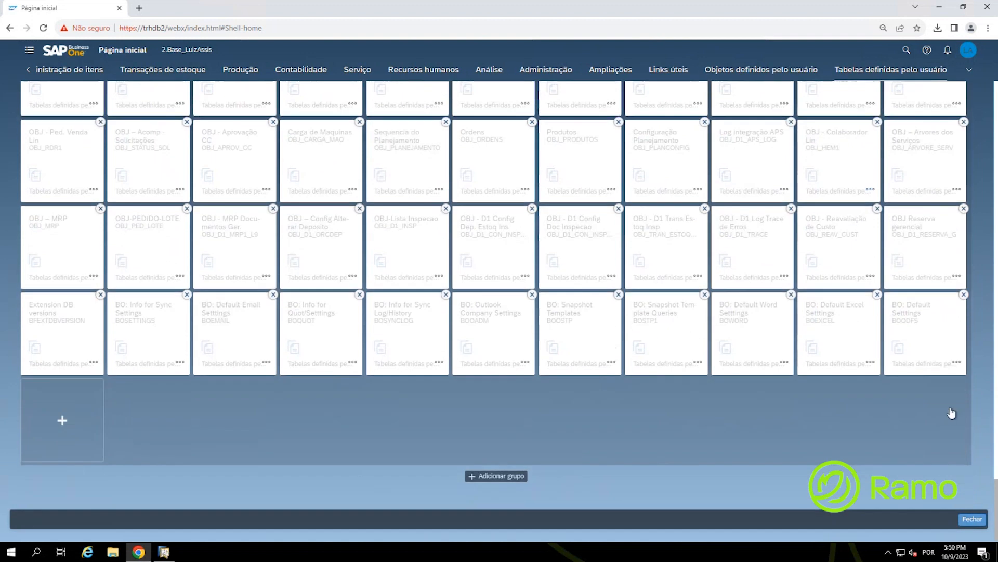
{"action": "left_click", "coordinate": [971, 519]}
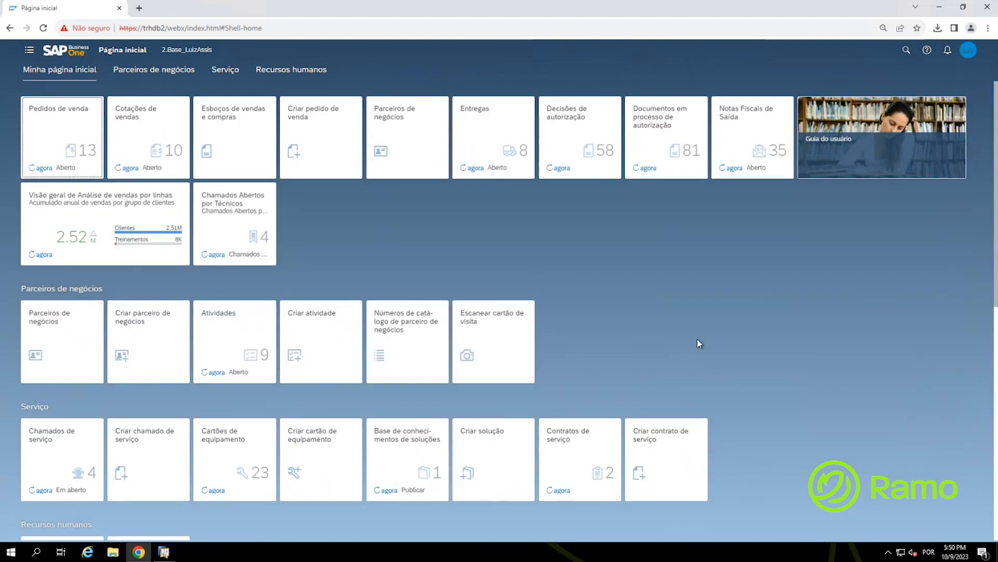
Step: In the home page editor, remove the Guia do usuário and Criar pedido de venda tiles
{"action": "scroll", "coordinate": [697, 338], "scroll_direction": "down", "scroll_amount": 7}
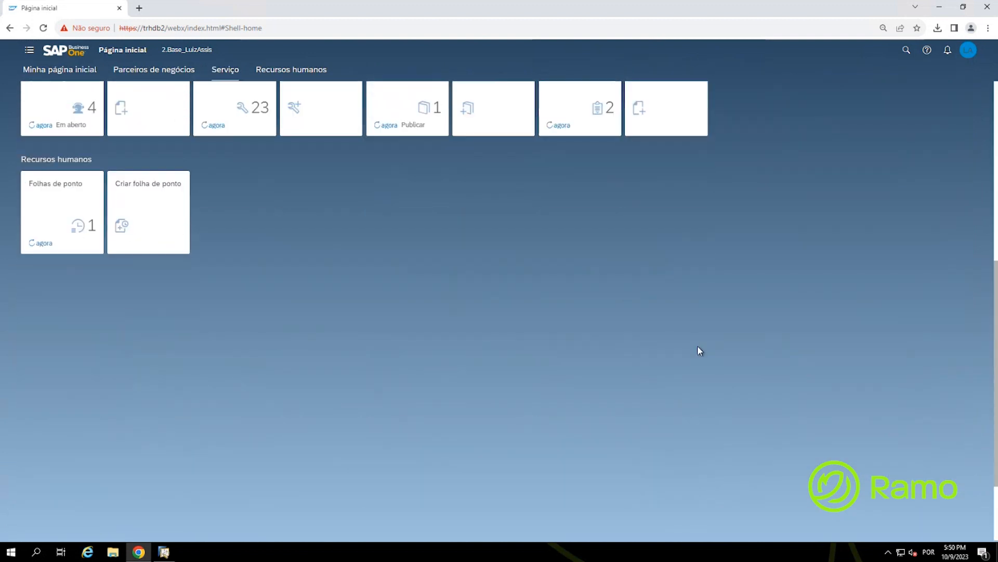
{"action": "scroll", "coordinate": [697, 345], "scroll_direction": "up", "scroll_amount": 7}
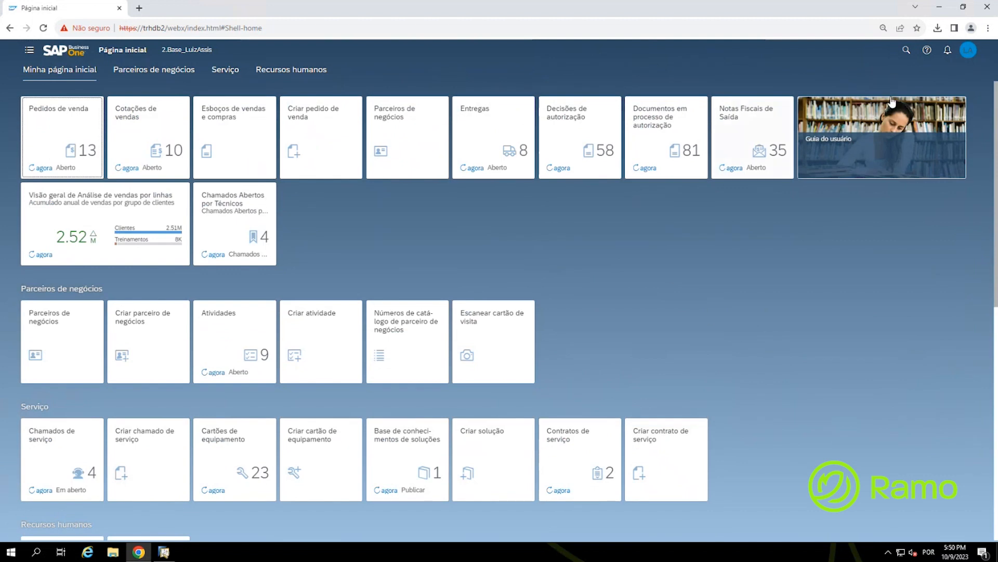
{"action": "left_click", "coordinate": [968, 50]}
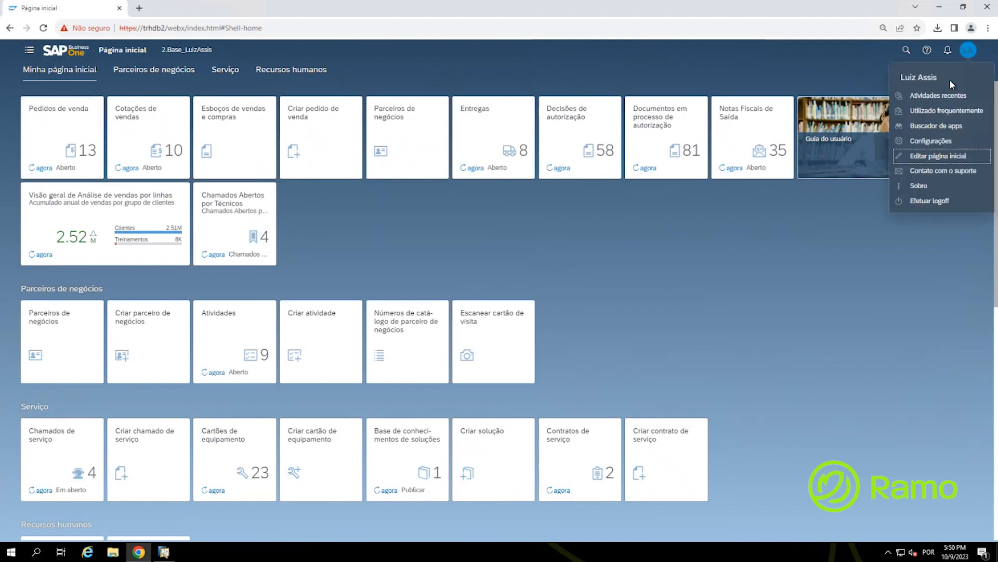
{"action": "left_click", "coordinate": [943, 161]}
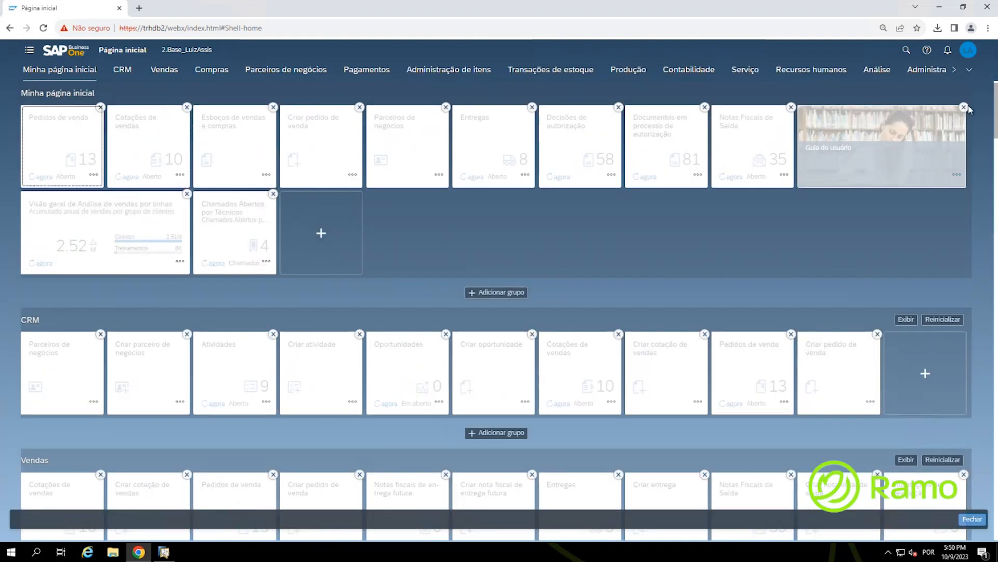
{"action": "left_click", "coordinate": [965, 107]}
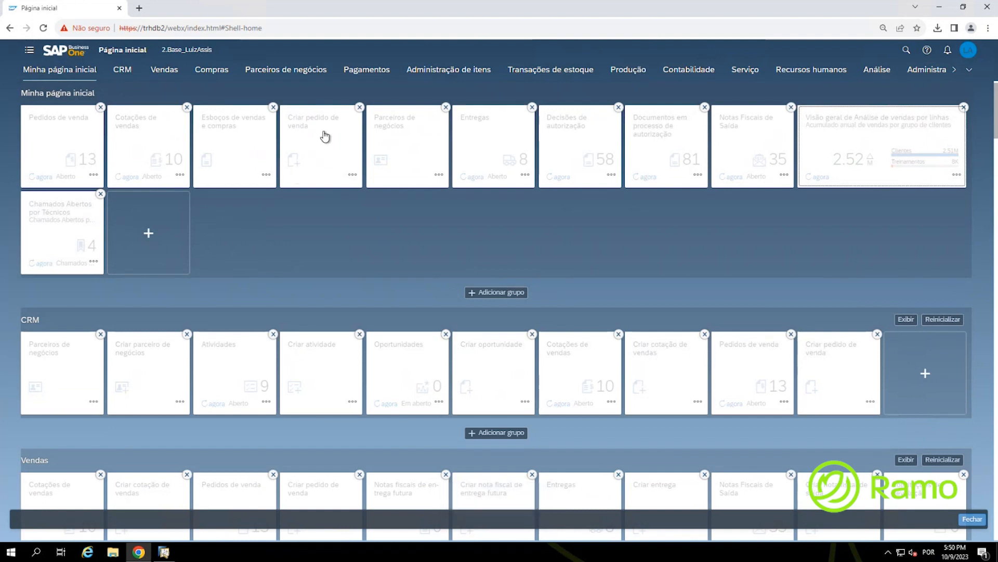
{"action": "left_click", "coordinate": [361, 109]}
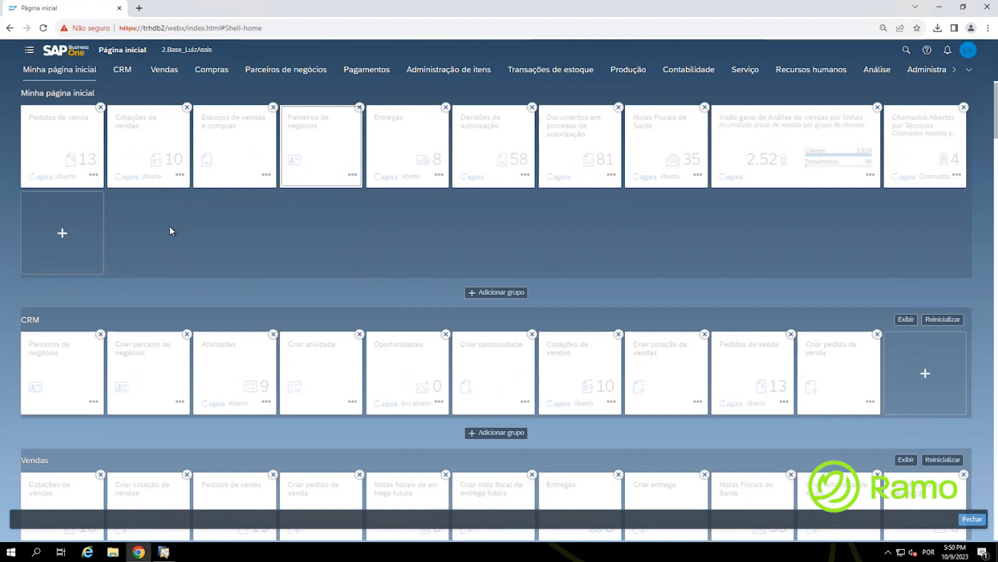
{"action": "left_click", "coordinate": [61, 238]}
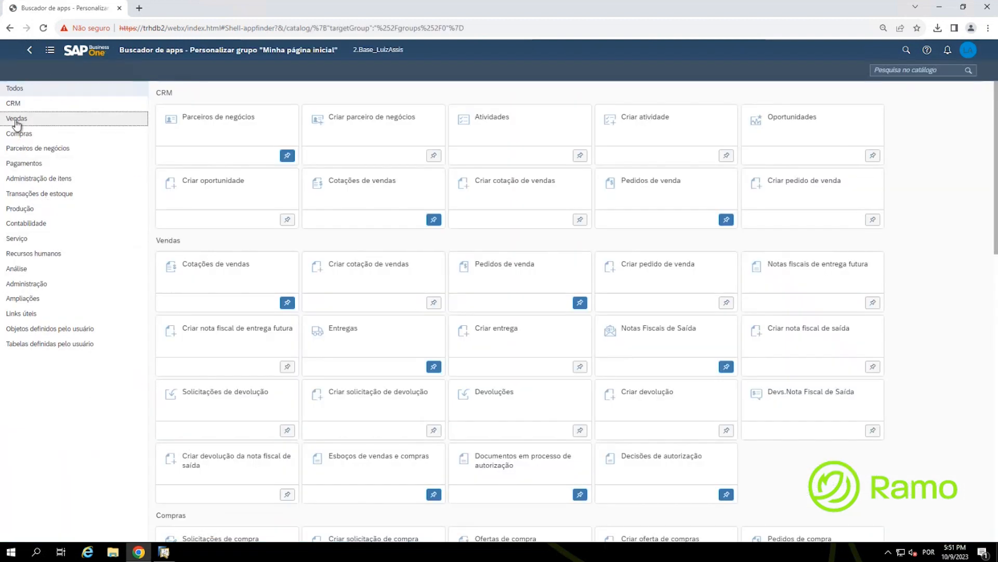
Step: Pin Criar pedido de venda from the Vendas catalog back to Minha página inicial
{"action": "left_click", "coordinate": [17, 121]}
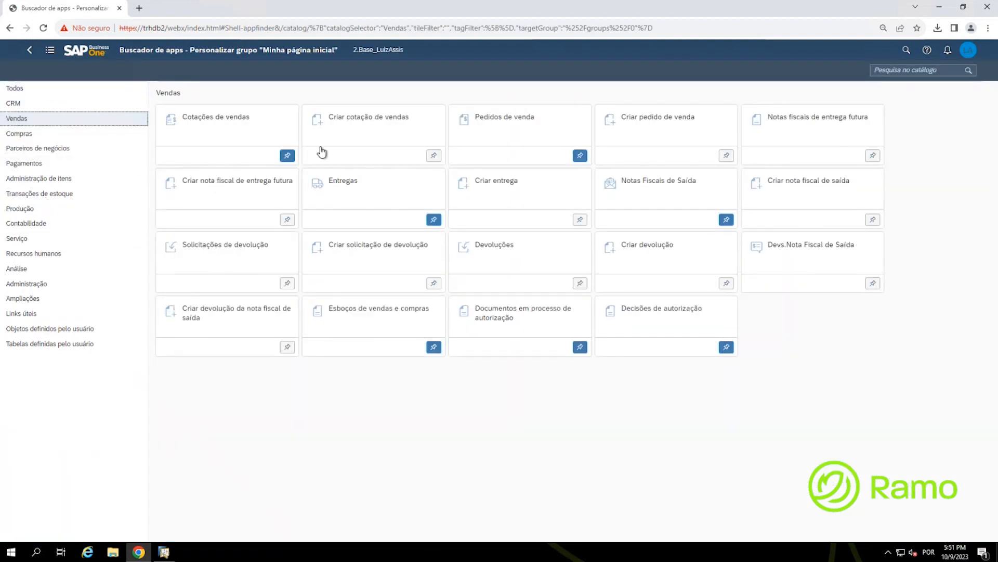
{"action": "left_click", "coordinate": [649, 137]}
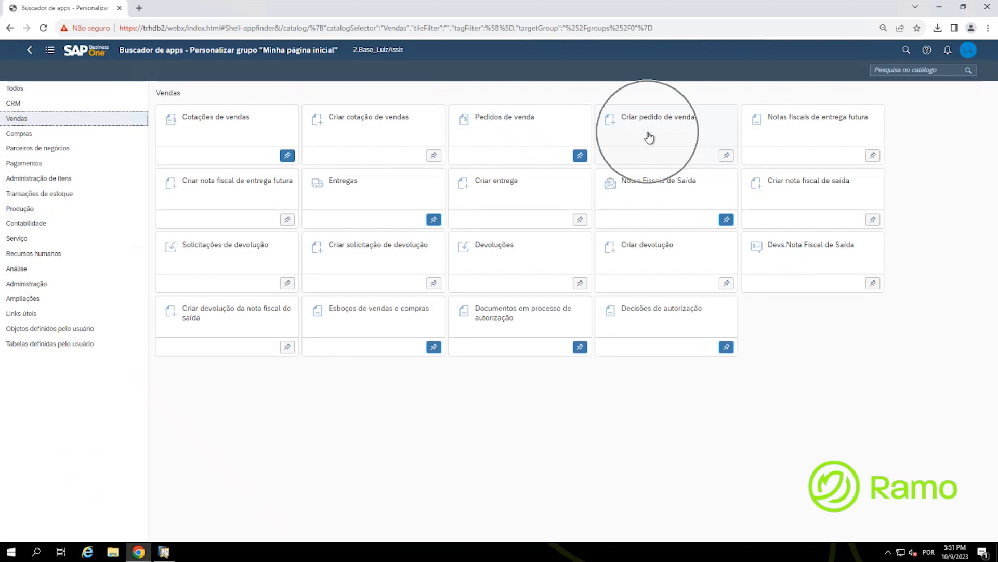
{"action": "left_click", "coordinate": [728, 157]}
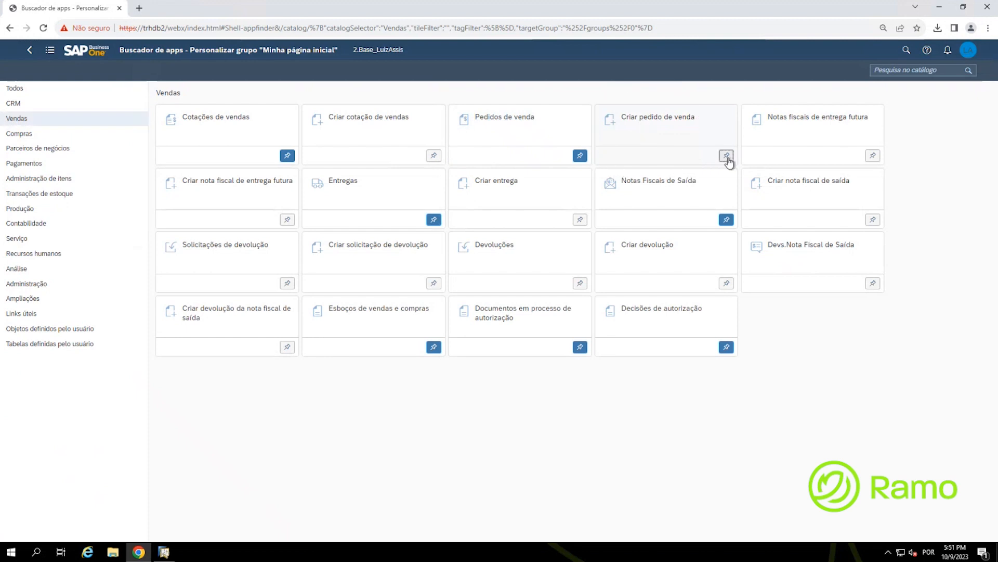
{"action": "left_click", "coordinate": [484, 474]}
{"action": "left_click", "coordinate": [27, 54]}
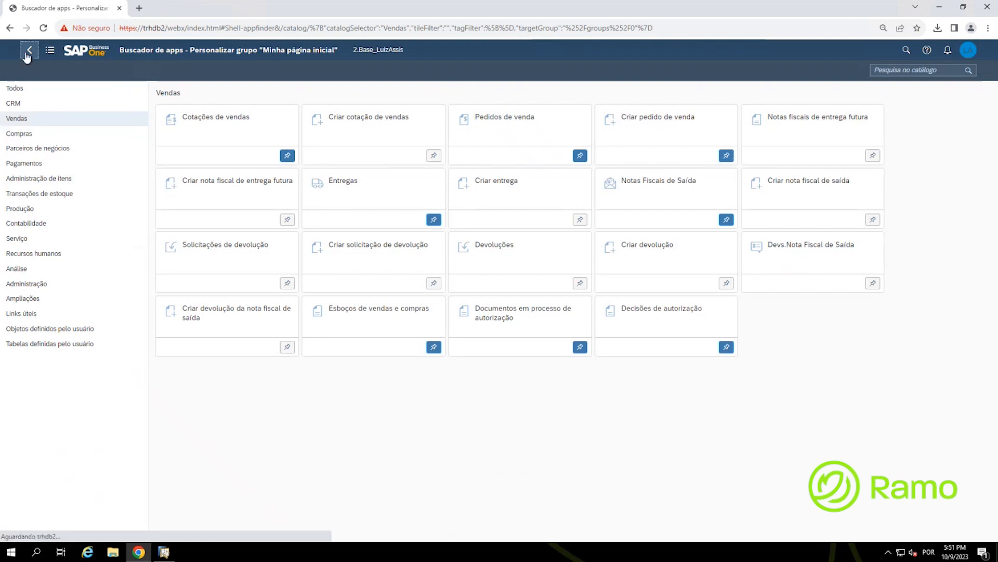
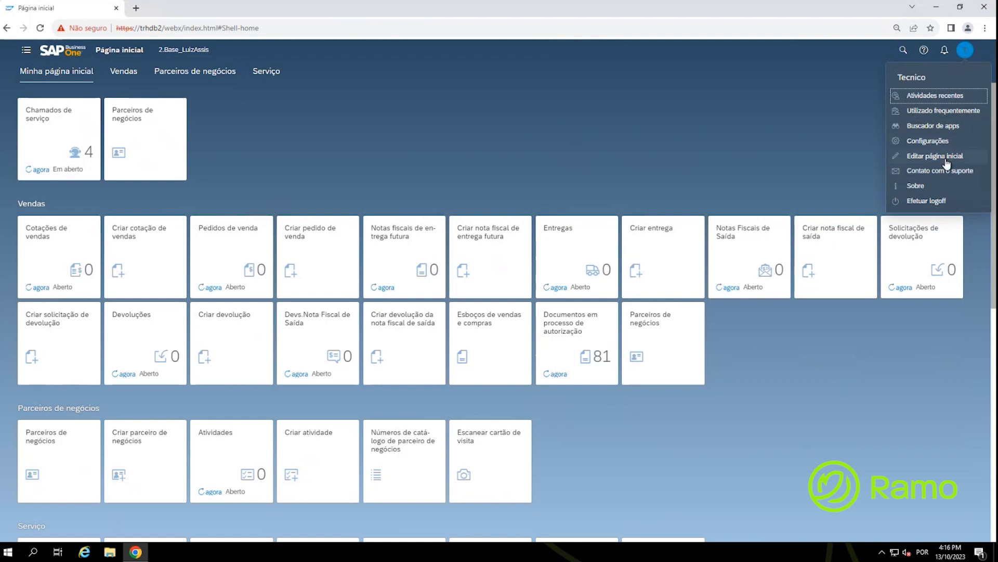
Step: In home page edit mode, hide the Vendas group
{"action": "left_click", "coordinate": [946, 163]}
{"action": "left_click", "coordinate": [946, 162]}
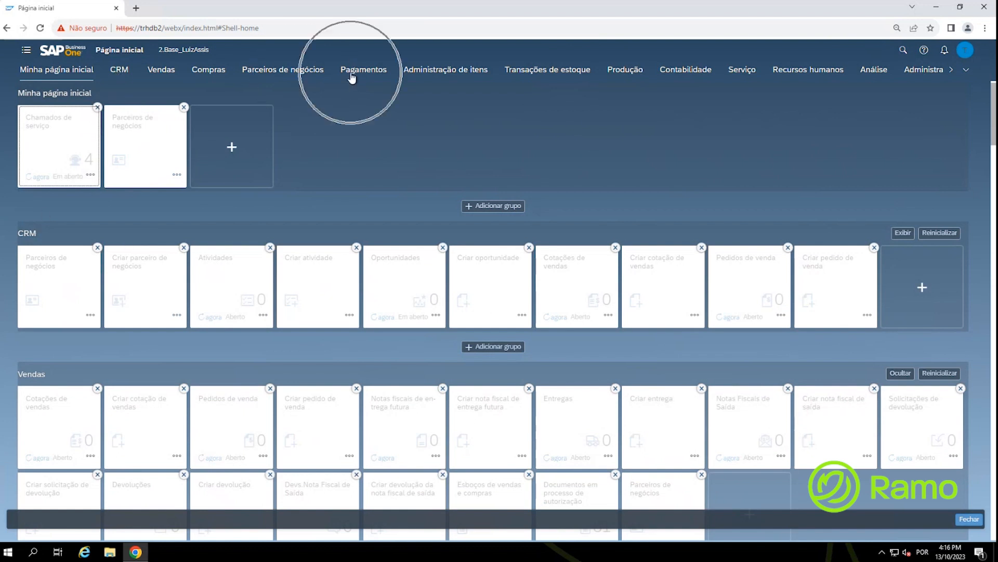
{"action": "scroll", "coordinate": [318, 161], "scroll_direction": "down", "scroll_amount": 1}
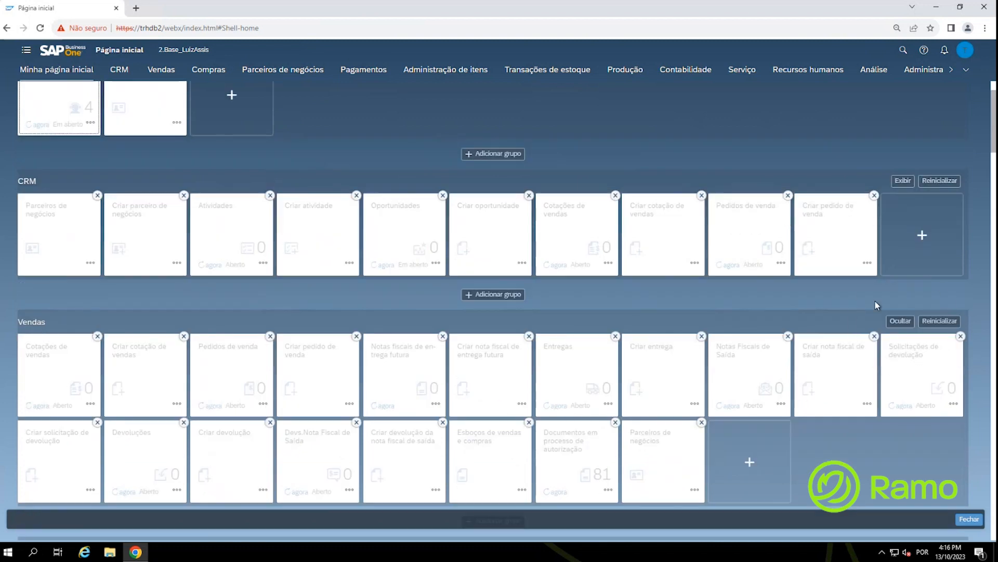
{"action": "left_click", "coordinate": [900, 320]}
{"action": "scroll", "coordinate": [759, 314], "scroll_direction": "down", "scroll_amount": 3}
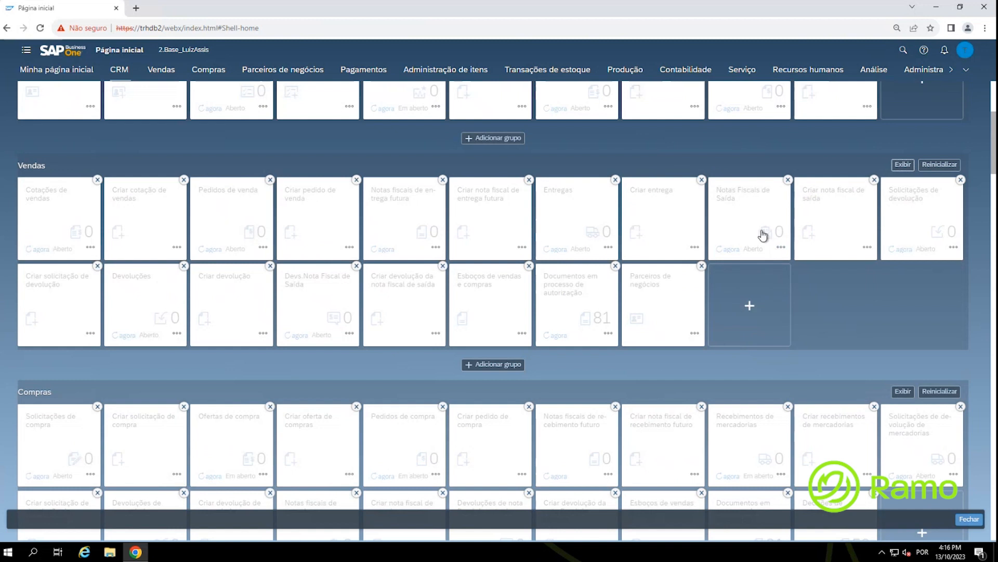
{"action": "scroll", "coordinate": [498, 278], "scroll_direction": "up", "scroll_amount": 5}
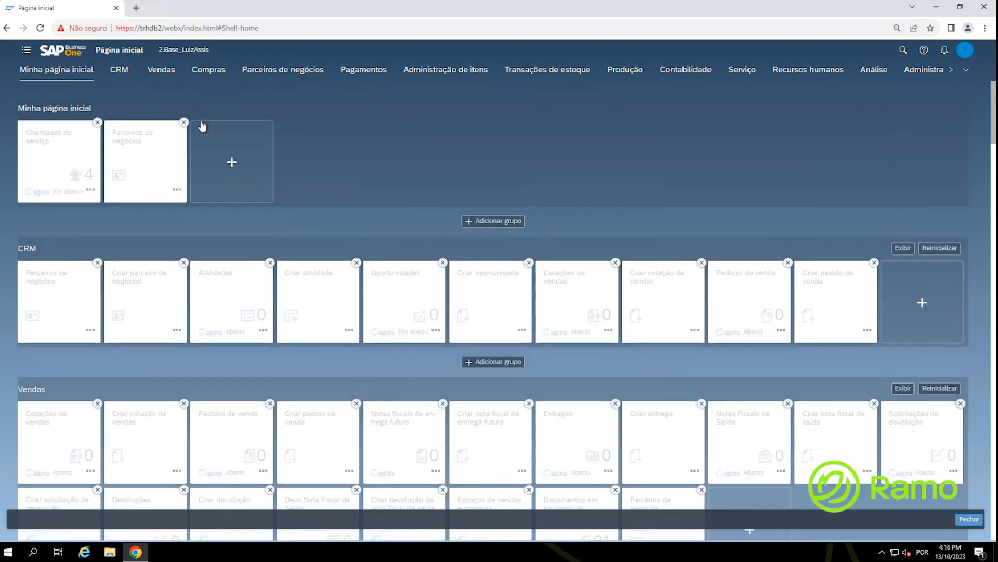
Step: Pin Pedidos de venda from the Vendas catalog to Minha página inicial and close the editor
{"action": "left_click", "coordinate": [182, 124]}
{"action": "left_click", "coordinate": [234, 165]}
{"action": "left_click", "coordinate": [235, 167]}
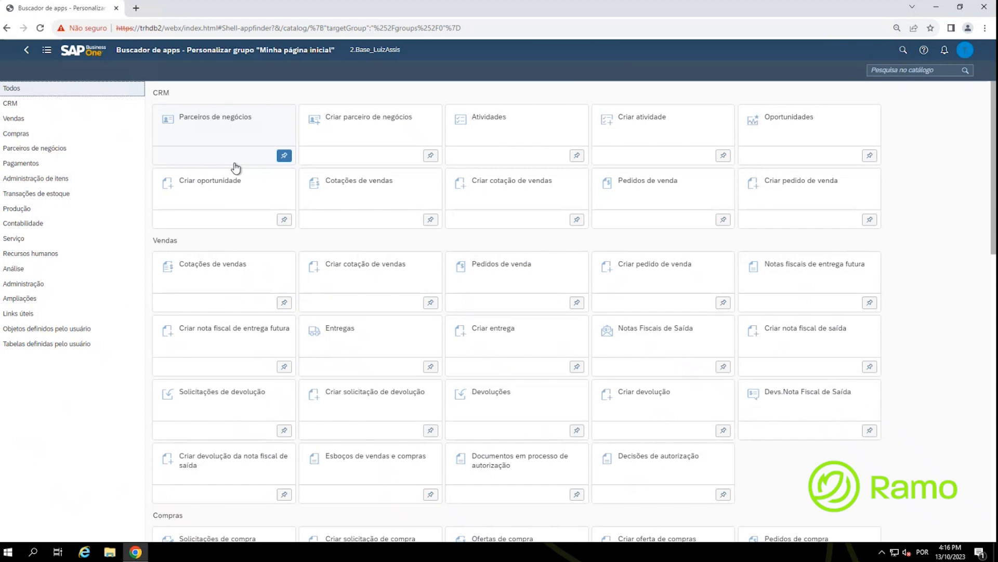
{"action": "left_click", "coordinate": [14, 120]}
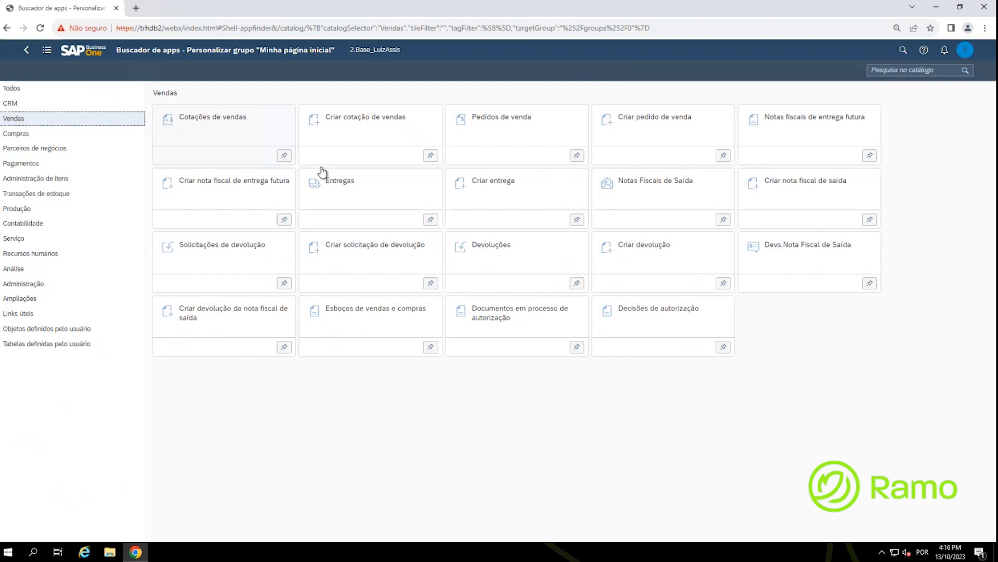
{"action": "left_click", "coordinate": [579, 158]}
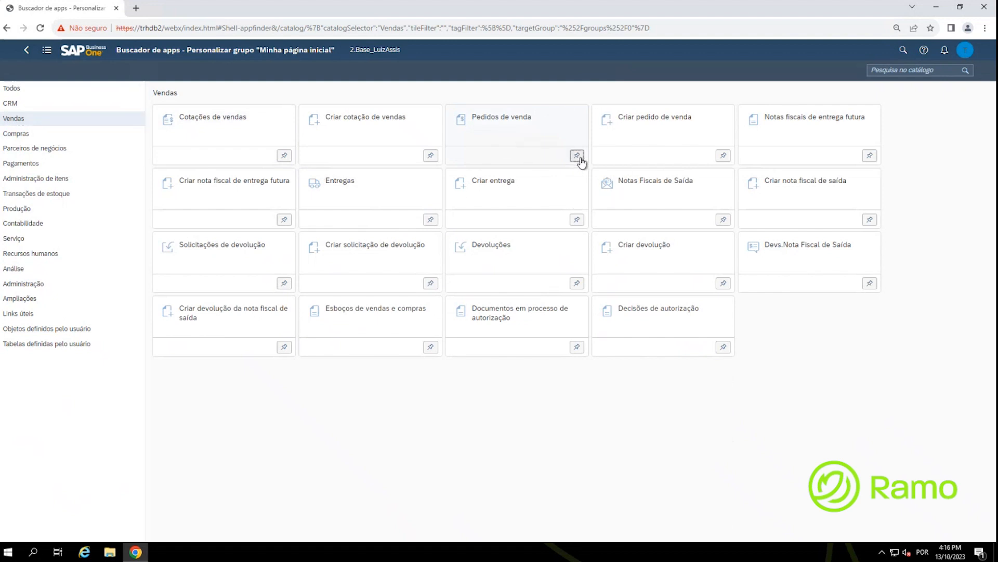
{"action": "left_click", "coordinate": [457, 473]}
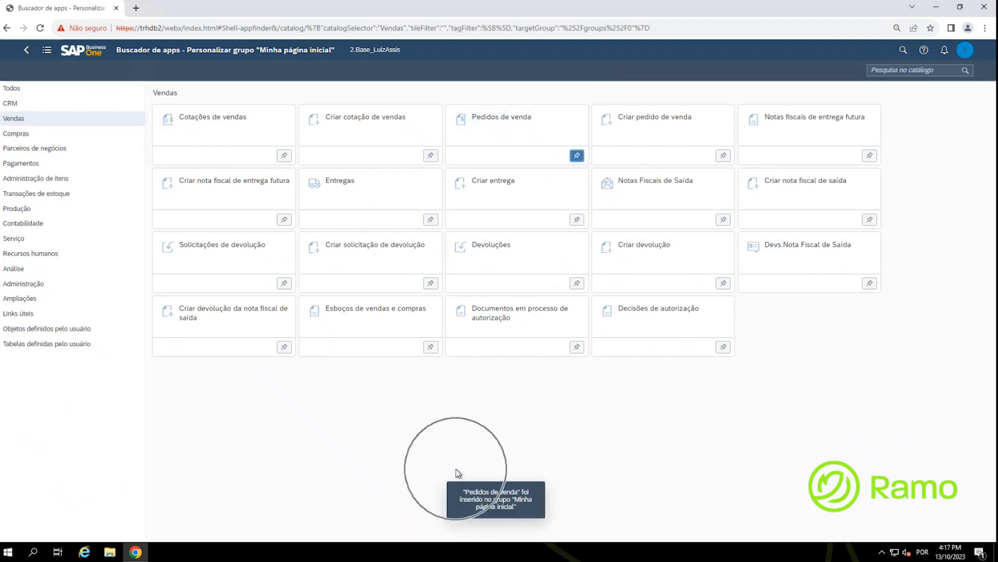
{"action": "key", "text": "ctrl"}
{"action": "key", "text": "ctrl"}
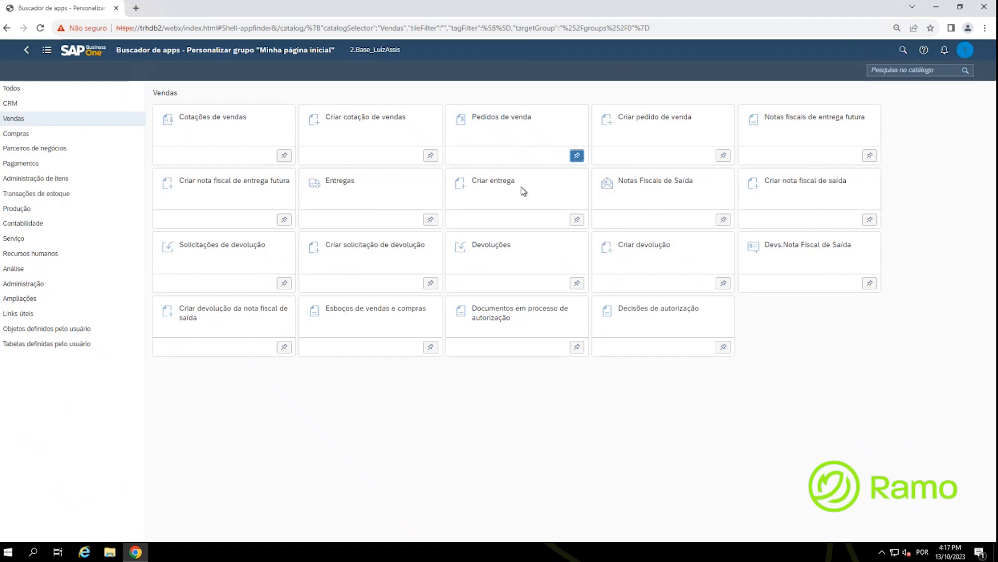
{"action": "left_click", "coordinate": [26, 50]}
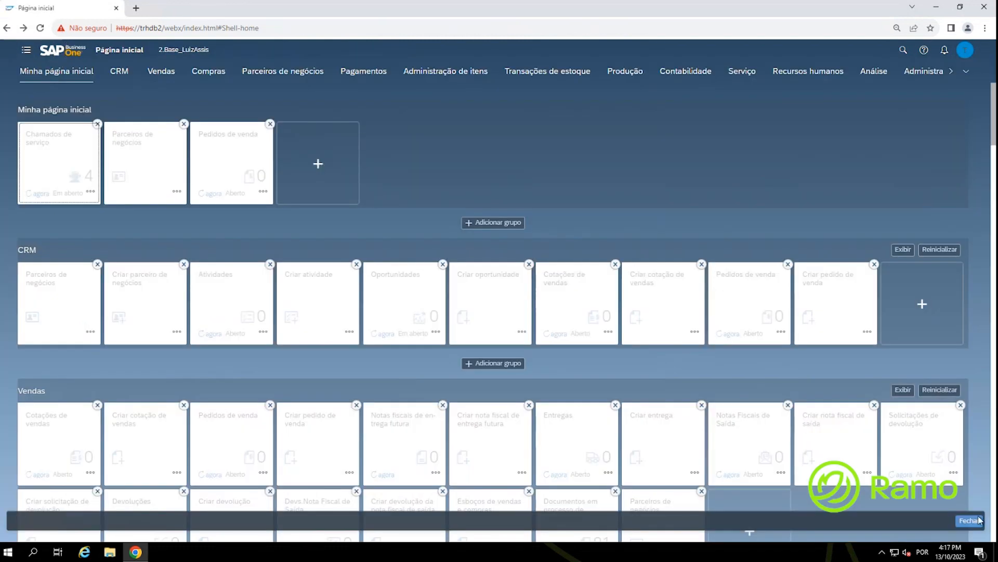
{"action": "left_click", "coordinate": [974, 525]}
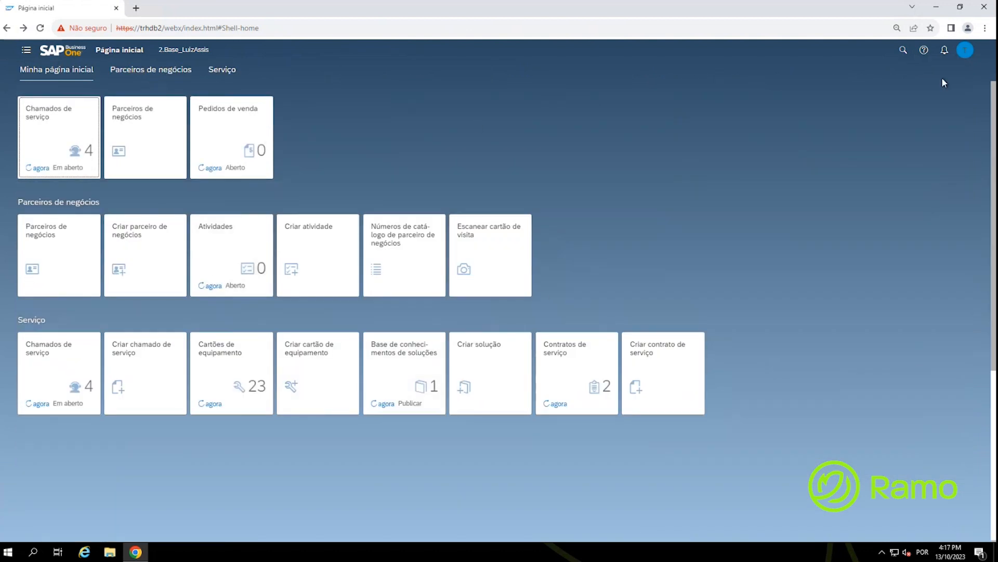
Step: Open Administrar chamados de serviço from the Chamados de serviço tile to show my unresolved calls
{"action": "left_click", "coordinate": [968, 53]}
{"action": "key", "text": "ctrl"}
{"action": "key", "text": "ctrl"}
{"action": "key", "text": "ctrl"}
{"action": "left_click", "coordinate": [47, 143]}
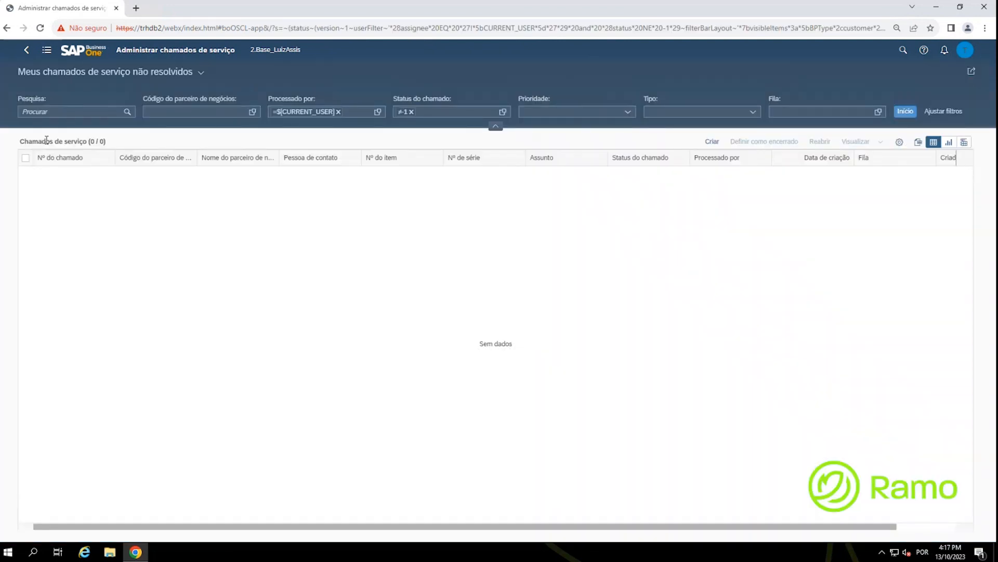
{"action": "left_click", "coordinate": [202, 77]}
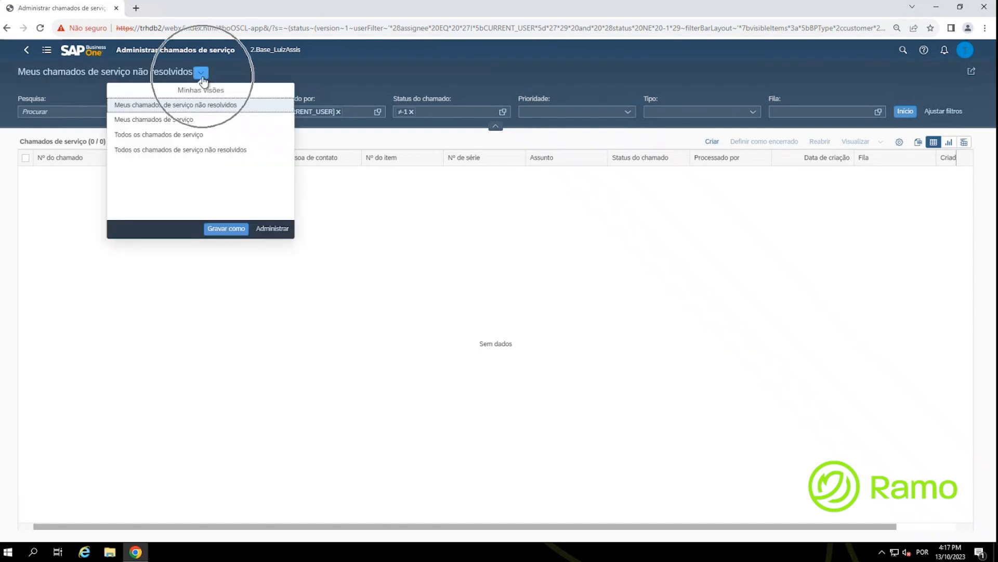
{"action": "left_click", "coordinate": [203, 77]}
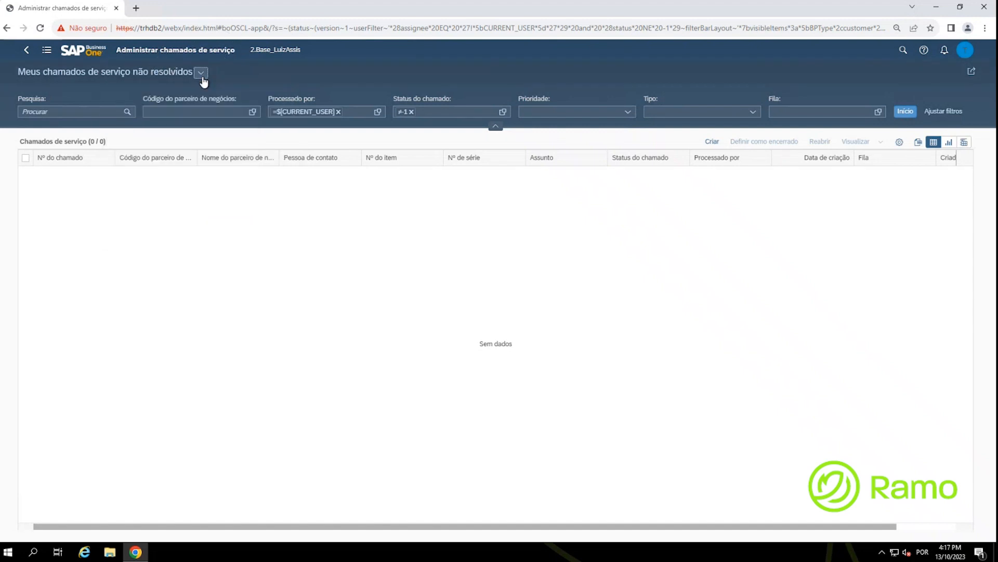
{"action": "left_click", "coordinate": [203, 77]}
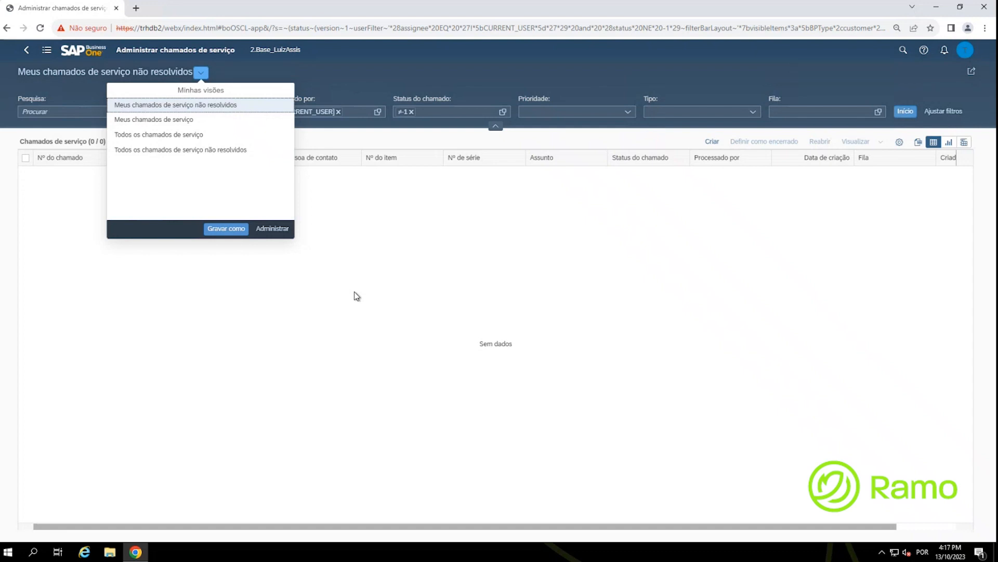
{"action": "left_click", "coordinate": [314, 289]}
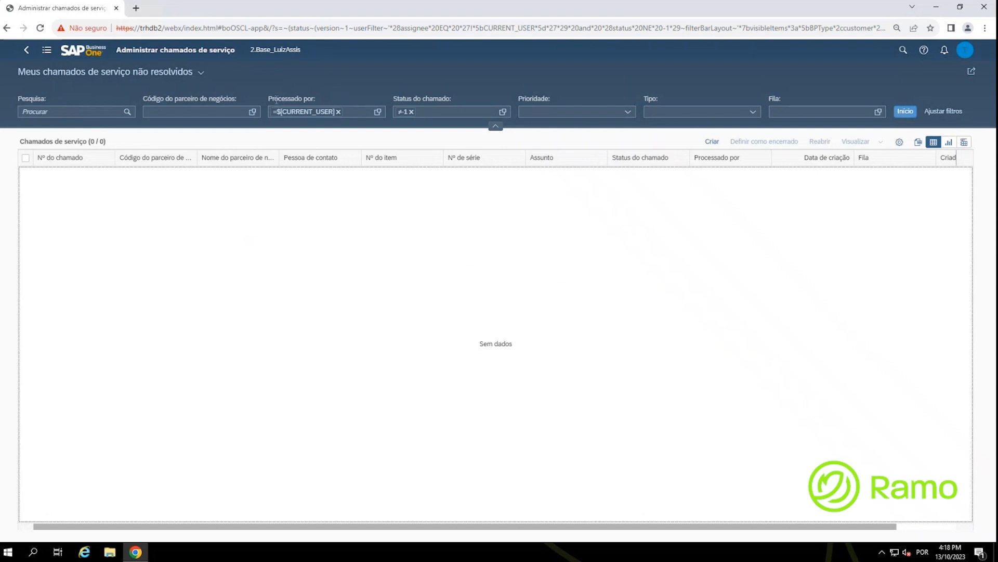
Step: Remove the Processado por and Status do chamado filter conditions
{"action": "left_click", "coordinate": [338, 112]}
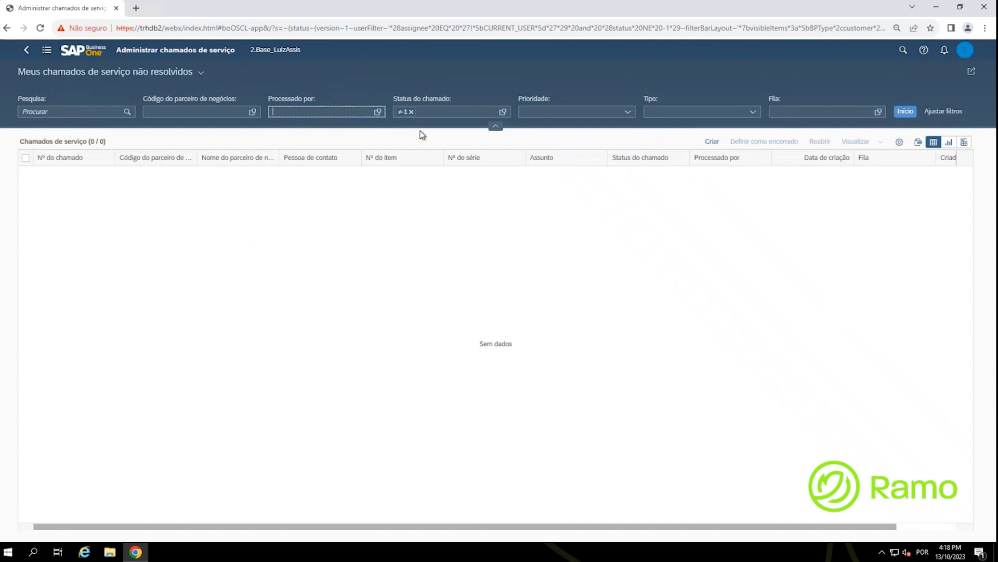
{"action": "left_click", "coordinate": [427, 109]}
{"action": "left_click", "coordinate": [411, 113]}
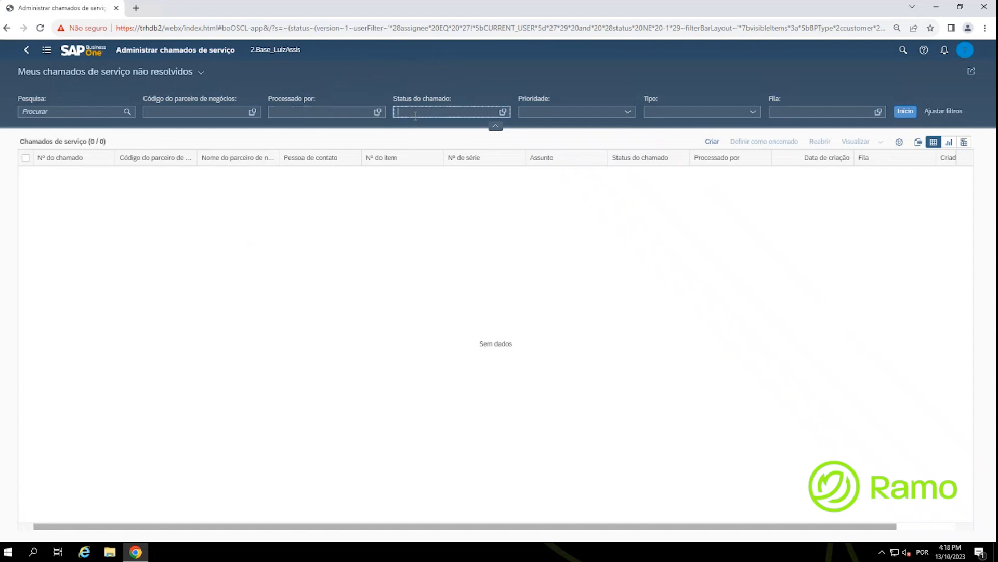
Step: Limit call status to Aberto, Pendente, Aguardando Retorno and Aguardando o Técnico
{"action": "left_click", "coordinate": [503, 111]}
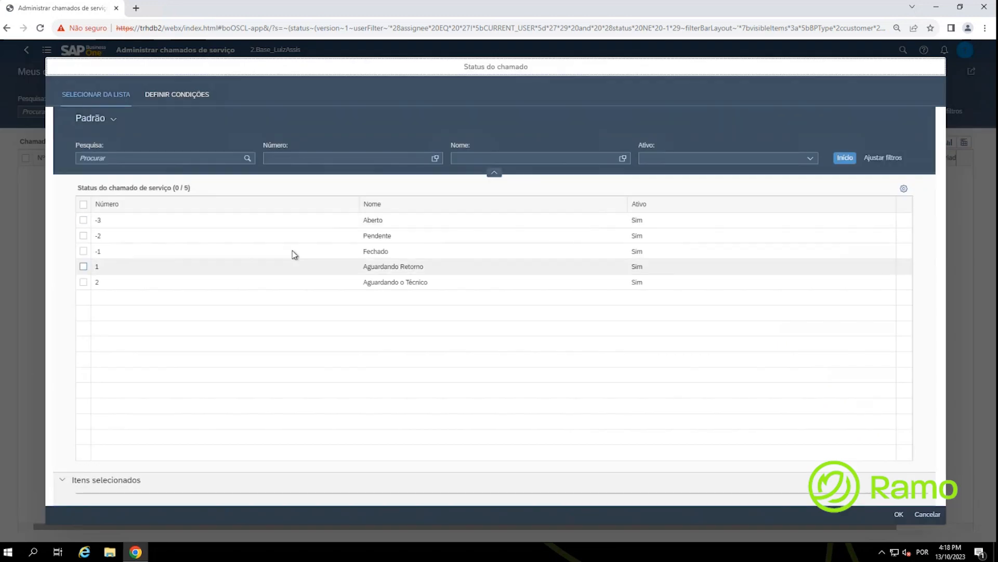
{"action": "left_click", "coordinate": [84, 220]}
{"action": "left_click", "coordinate": [84, 236]}
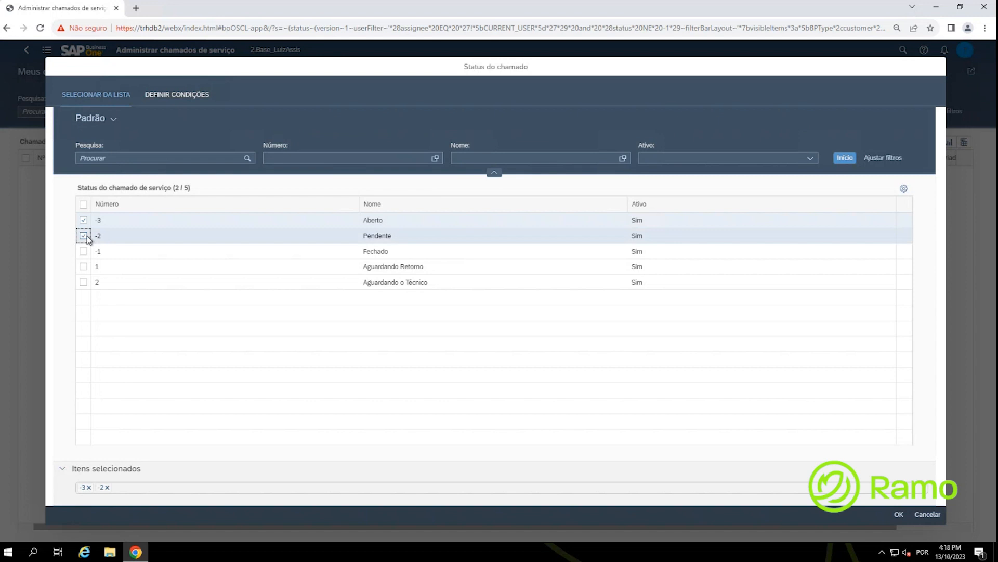
{"action": "left_click", "coordinate": [121, 492]}
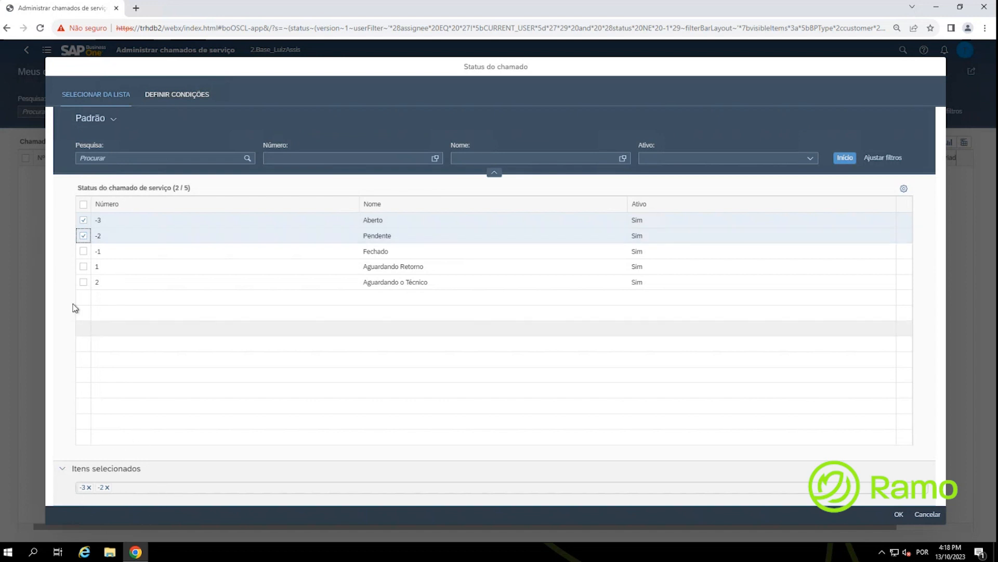
{"action": "left_click", "coordinate": [84, 266]}
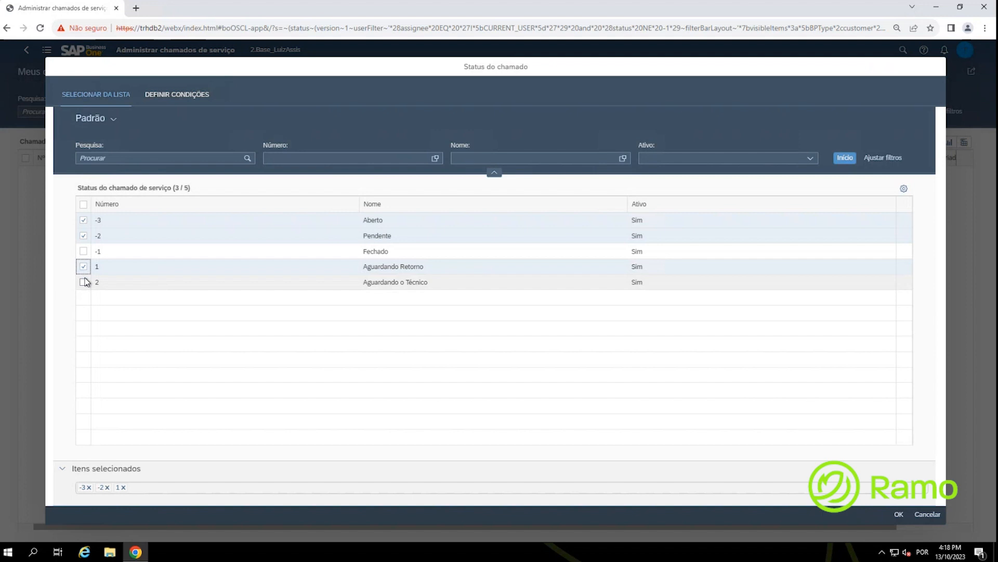
{"action": "key", "text": "ctrl"}
{"action": "key", "text": "ctrl"}
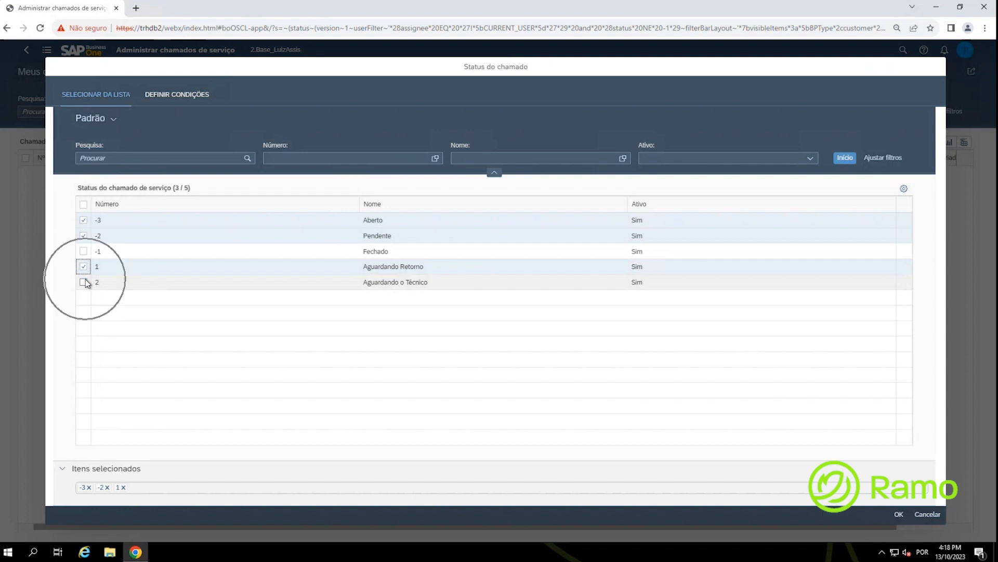
{"action": "left_click", "coordinate": [83, 282]}
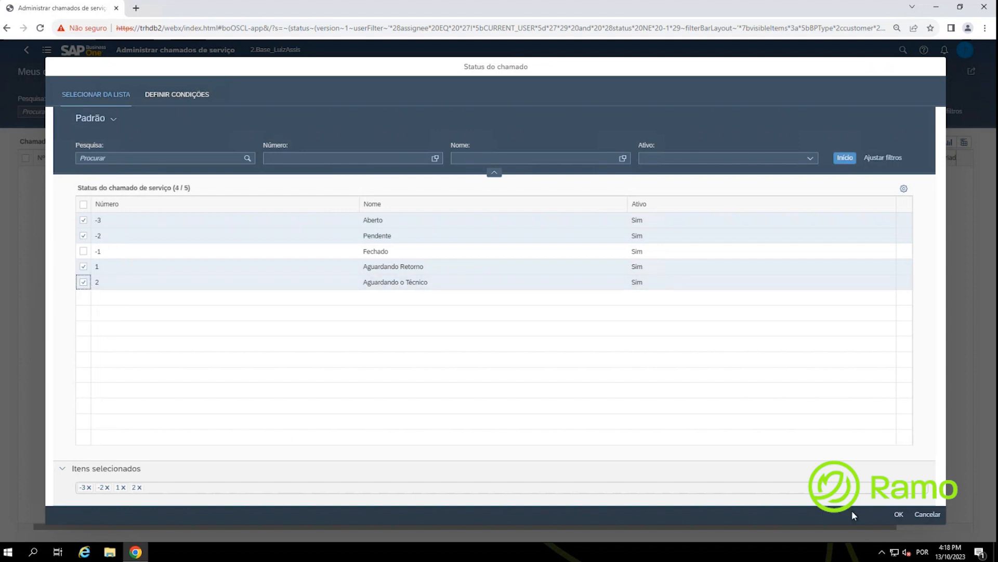
{"action": "left_click", "coordinate": [899, 515]}
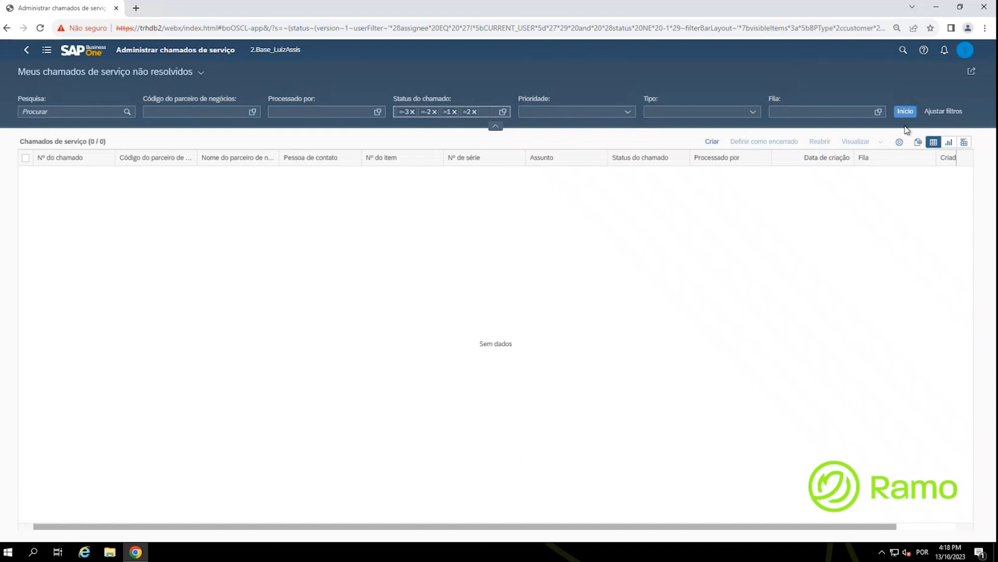
{"action": "left_click", "coordinate": [944, 116]}
Step: In Ajustar filtros, stop showing the Tipo, Fila and Prioridade filters
{"action": "left_click", "coordinate": [944, 116]}
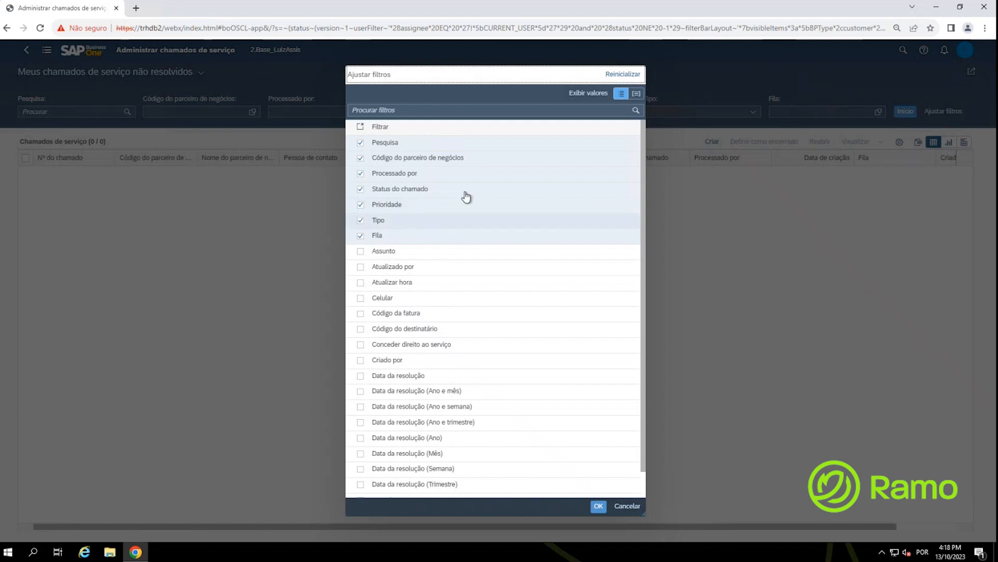
{"action": "left_click", "coordinate": [361, 221]}
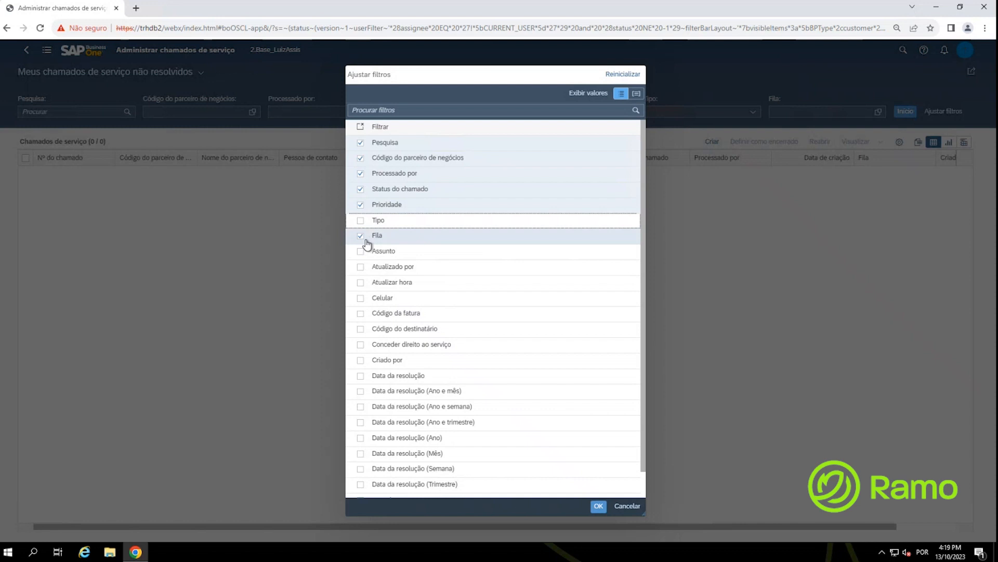
{"action": "left_click", "coordinate": [361, 237]}
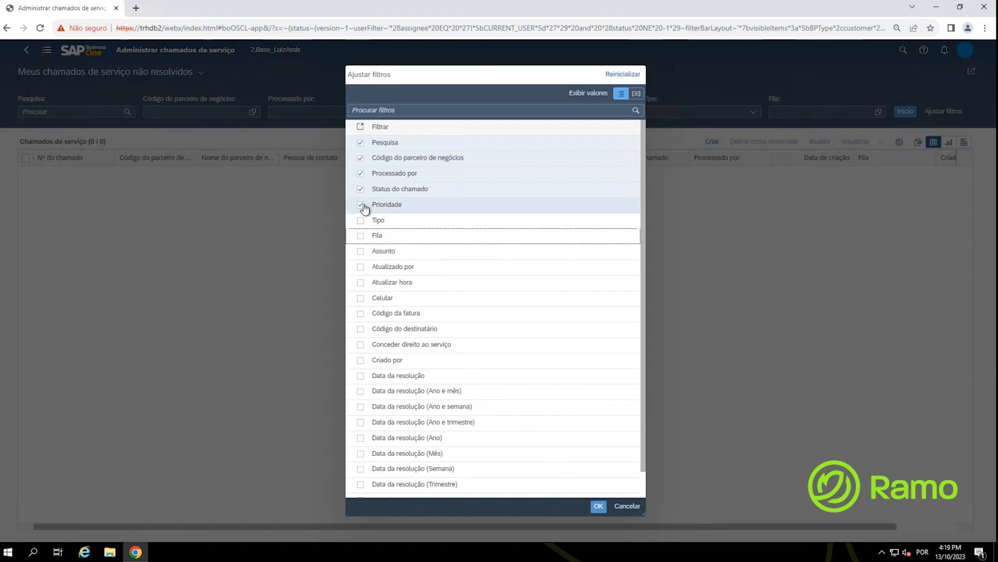
{"action": "left_click", "coordinate": [361, 206]}
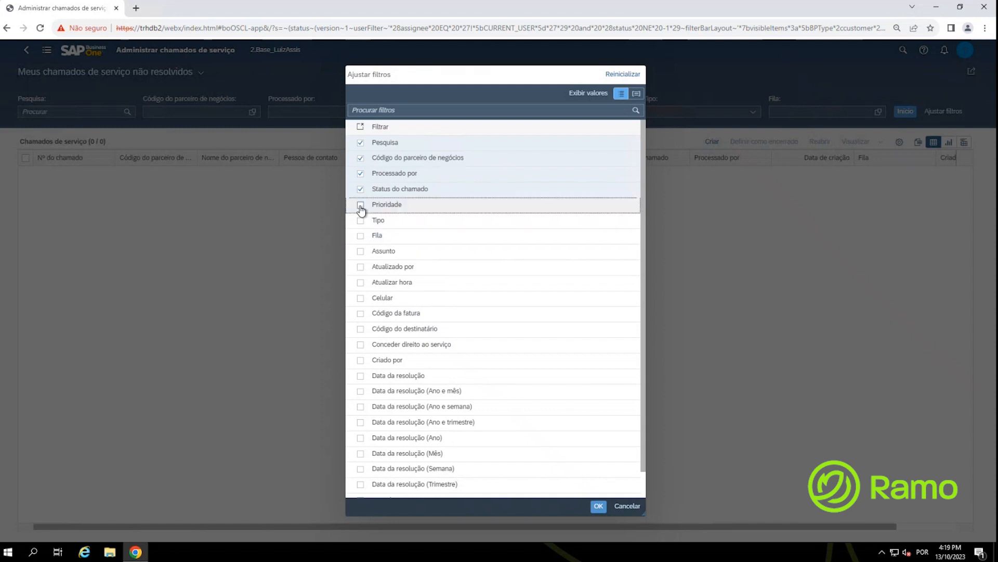
Step: Search 'Téc' and add the Técnico (programação) filter to the bar
{"action": "left_click", "coordinate": [383, 111]}
{"action": "type", "text": "Téc"}
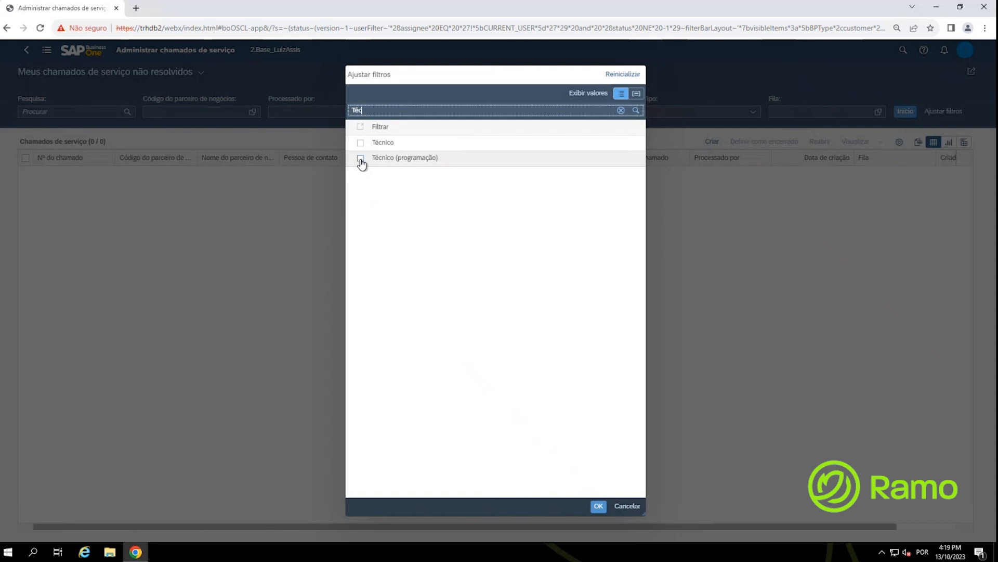
{"action": "left_click", "coordinate": [361, 159]}
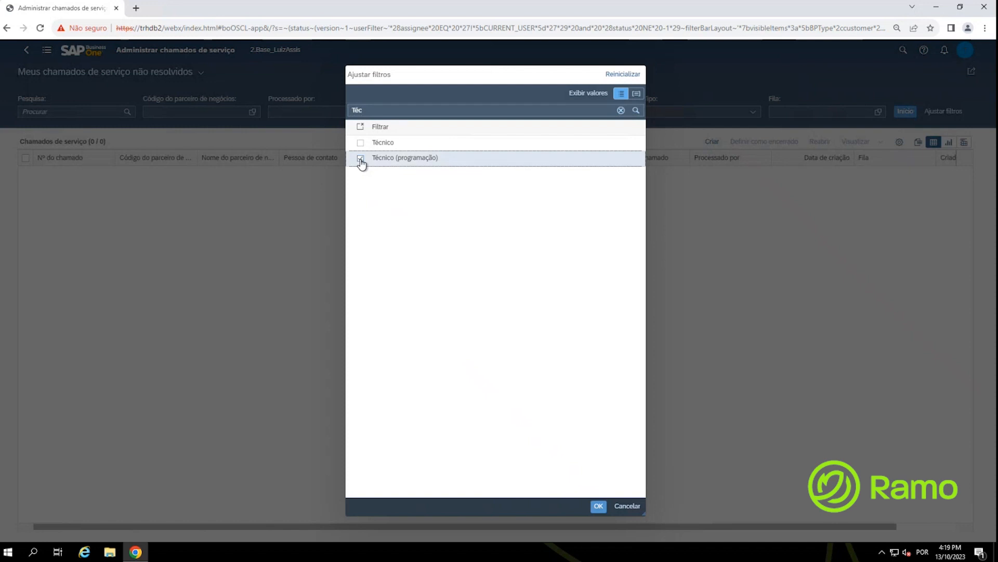
{"action": "left_click", "coordinate": [599, 506]}
{"action": "left_click", "coordinate": [759, 108]}
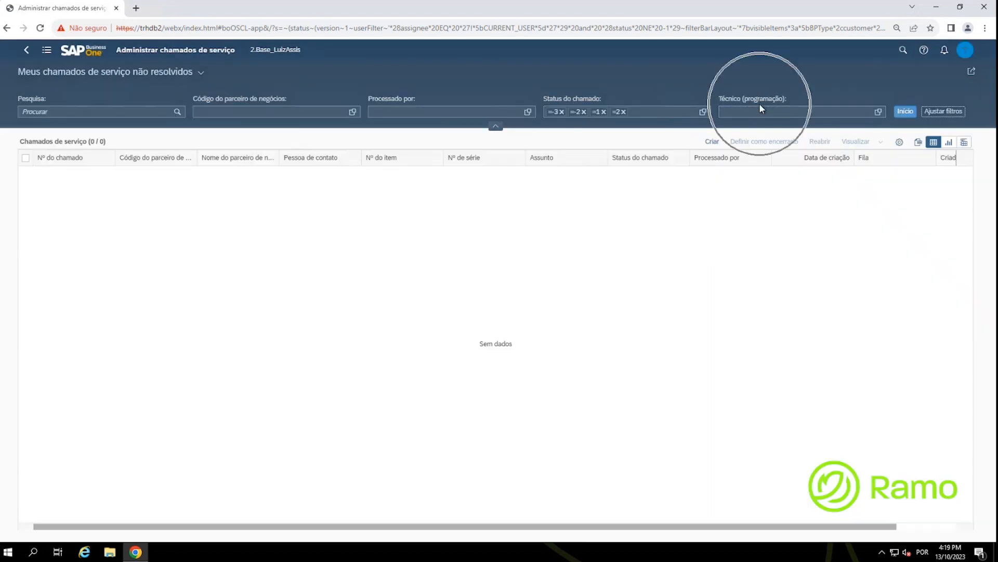
{"action": "key", "text": "ctrl"}
{"action": "key", "text": "ctrl"}
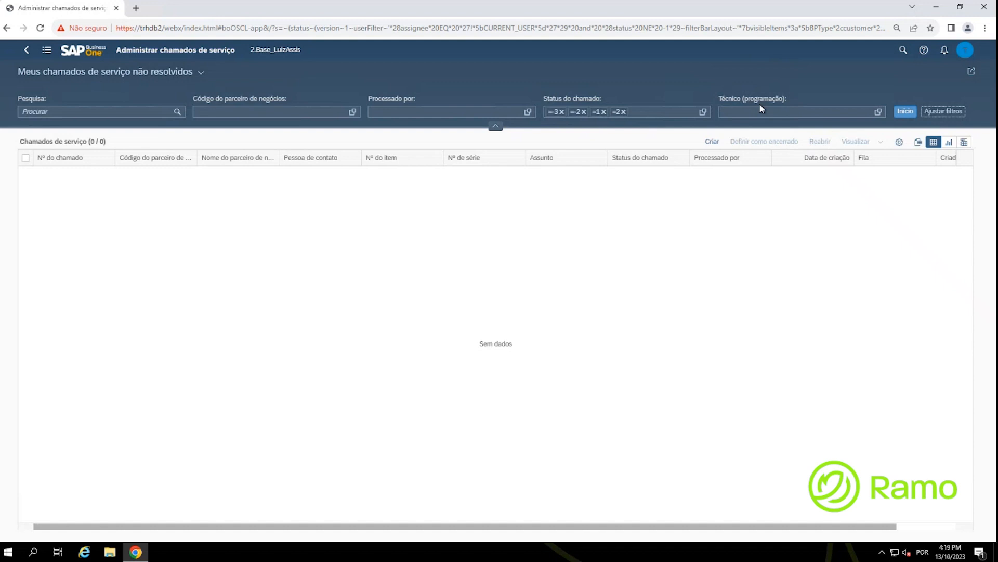
{"action": "left_click", "coordinate": [879, 111]}
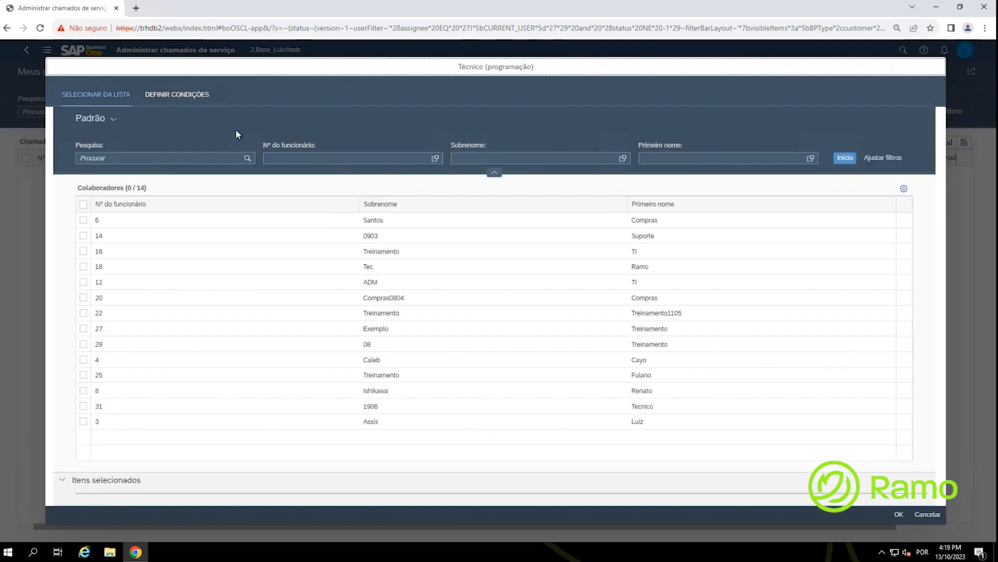
Step: Set the technician filter to employee 18 and search, listing calls 47, 44 and 43
{"action": "left_click", "coordinate": [427, 269]}
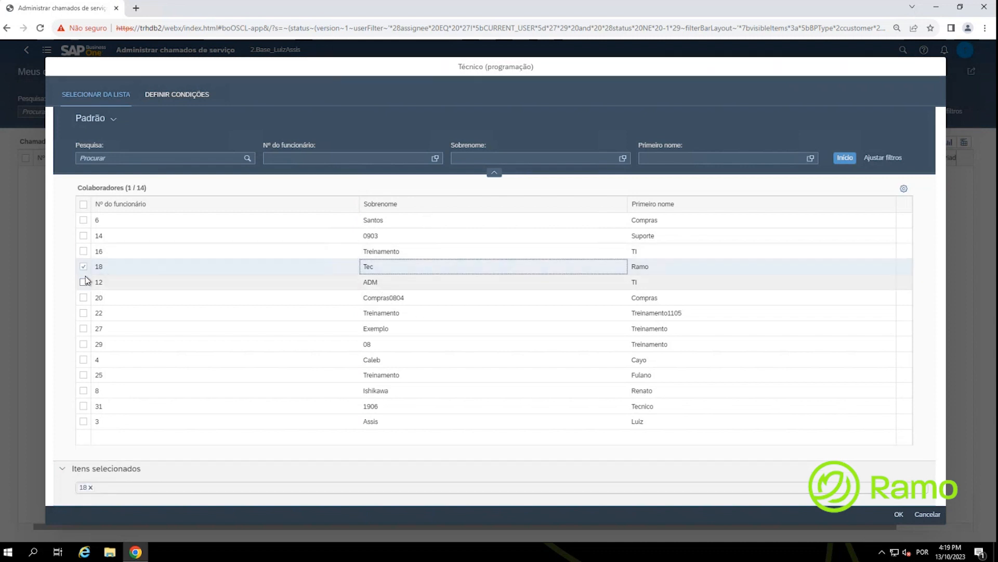
{"action": "left_click", "coordinate": [899, 514]}
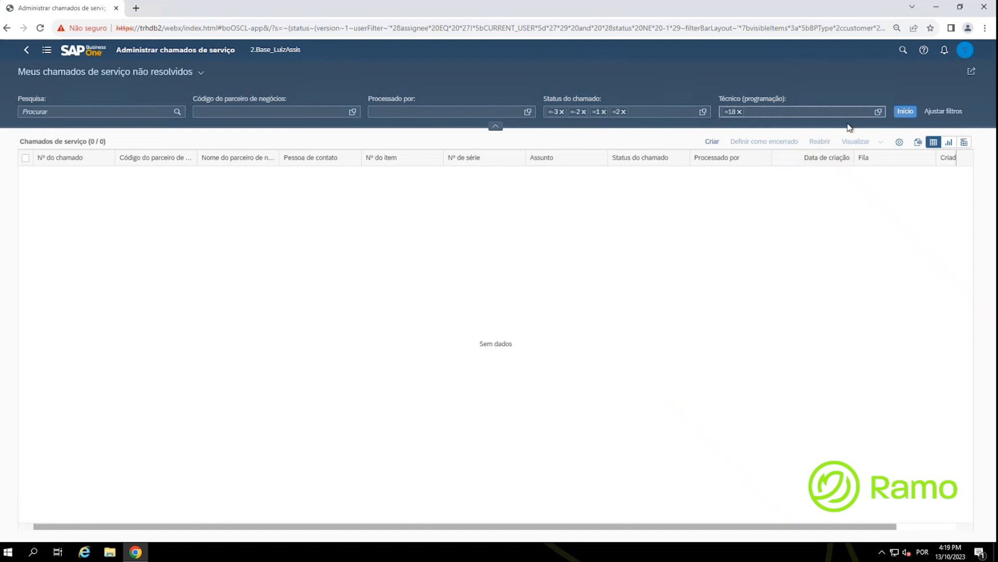
{"action": "left_click", "coordinate": [906, 111]}
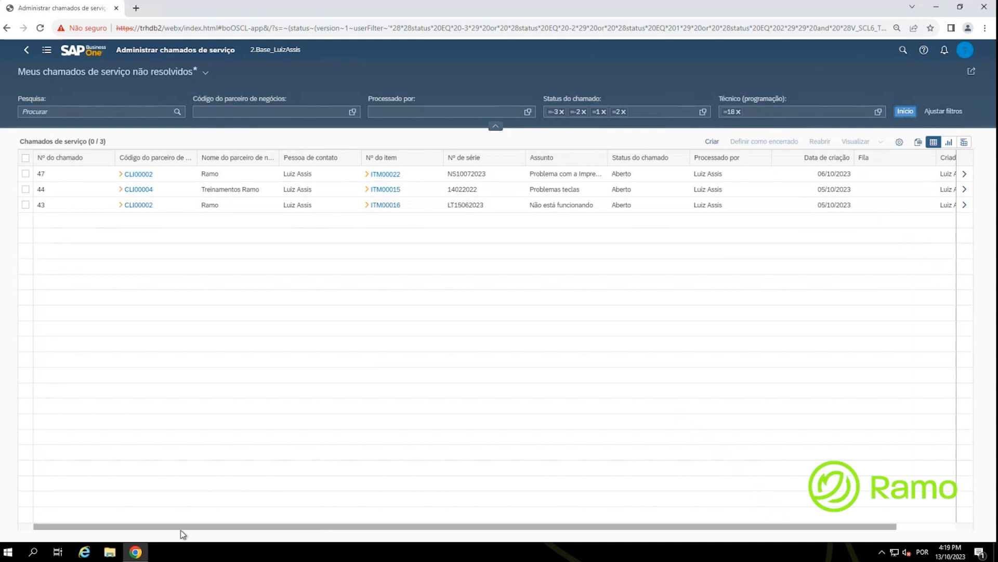
{"action": "left_click_drag", "start_coordinate": [263, 526], "coordinate": [116, 504]}
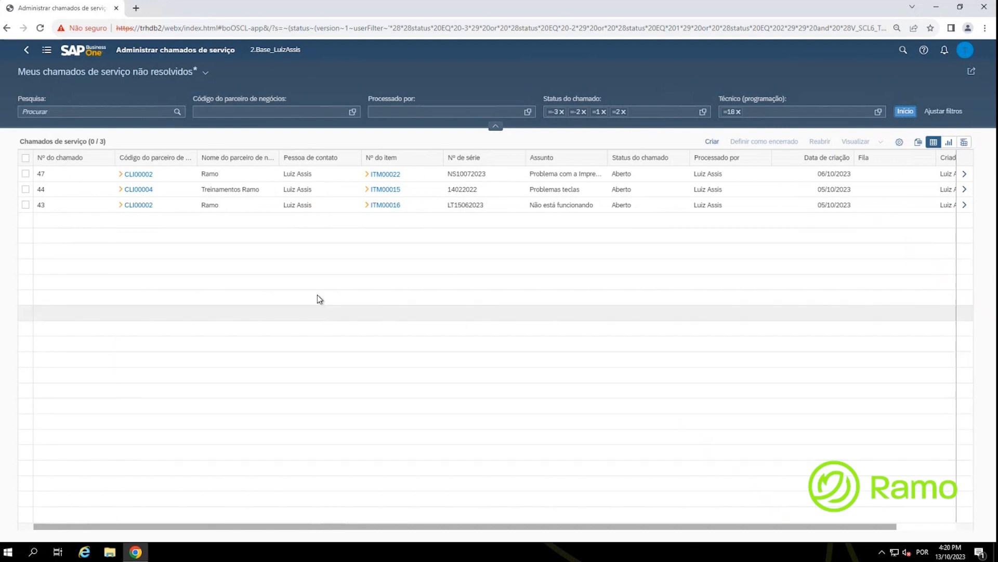
{"action": "left_click", "coordinate": [603, 230]}
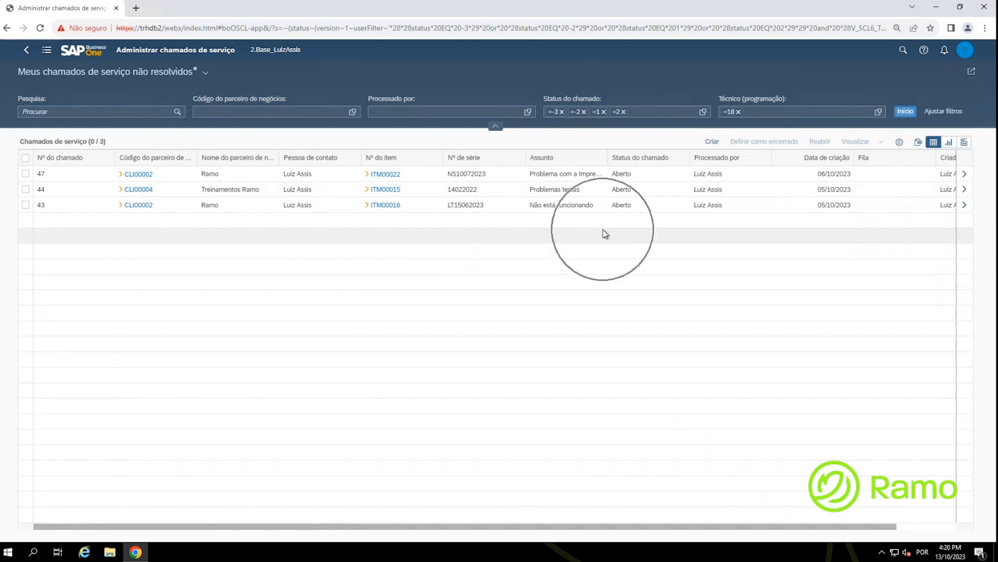
Step: Add the Técnico (programação) and Data de início (programação) columns via the column search
{"action": "left_click", "coordinate": [900, 143]}
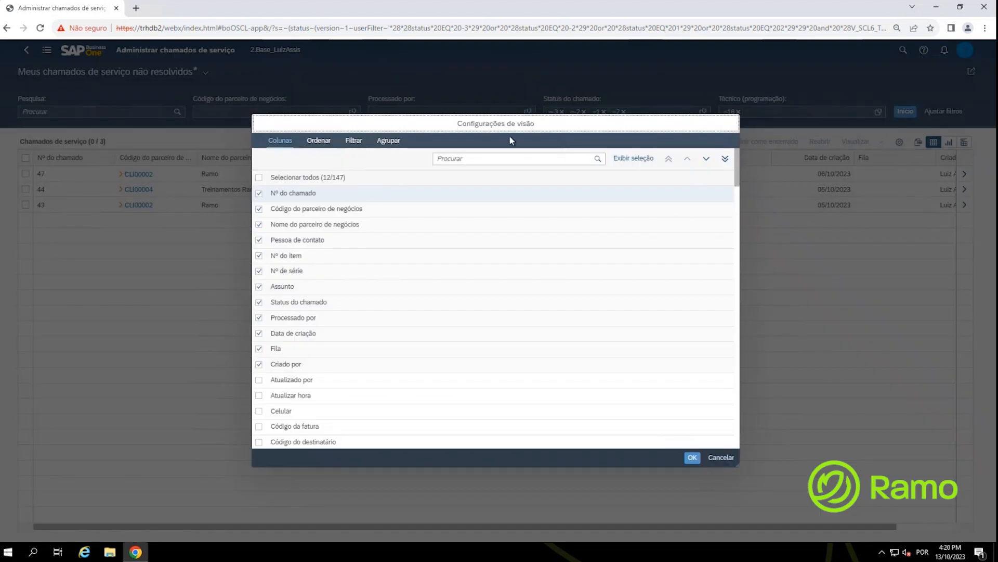
{"action": "key", "text": "ctrl"}
{"action": "key", "text": "ctrl"}
{"action": "key", "text": "ctrl"}
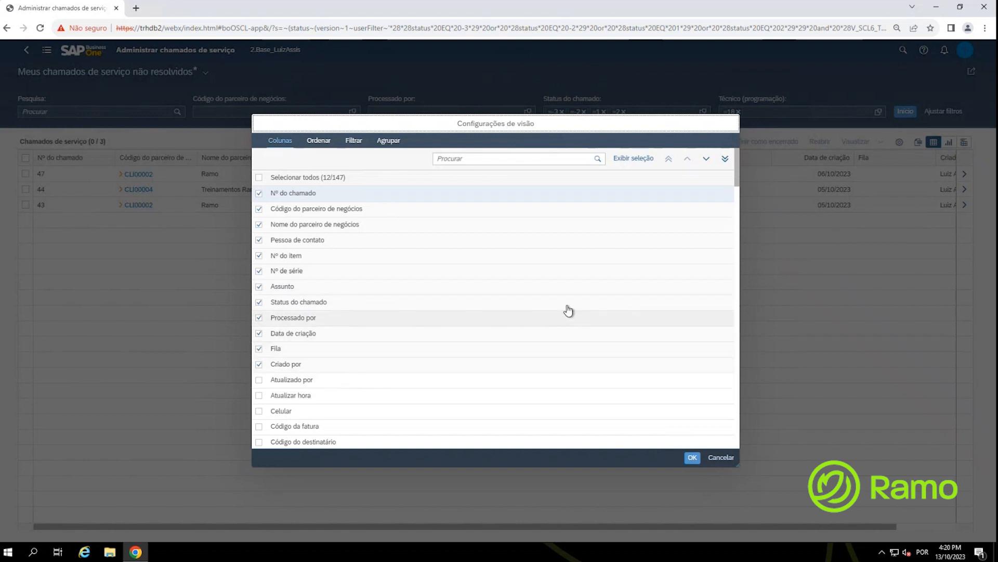
{"action": "left_click", "coordinate": [465, 159]}
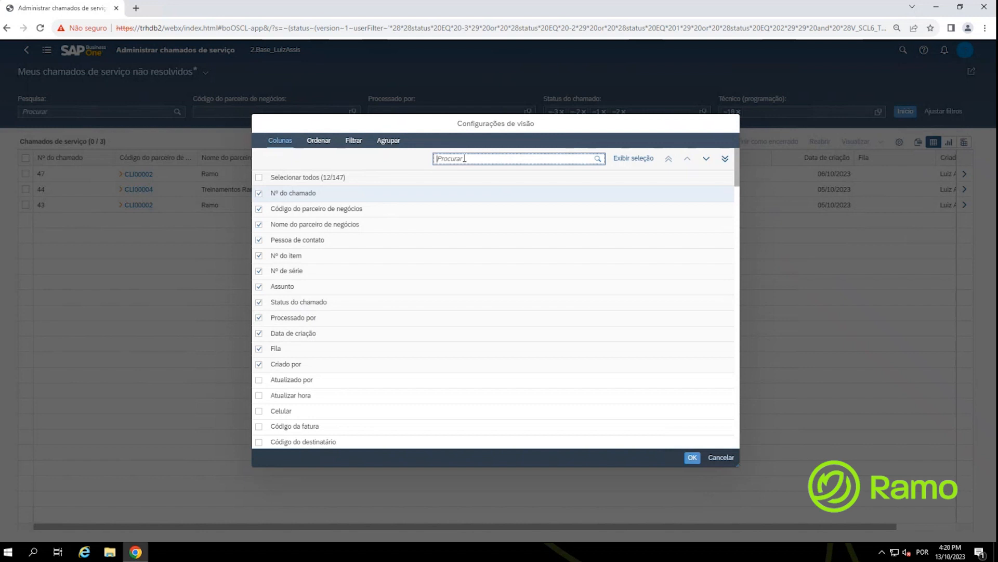
{"action": "type", "text": "Técn"}
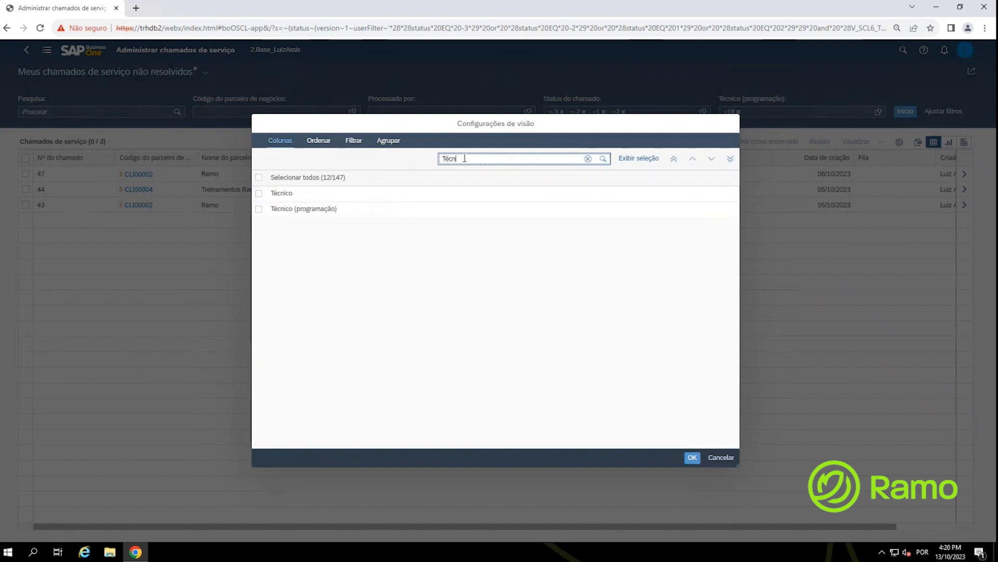
{"action": "left_click", "coordinate": [259, 209]}
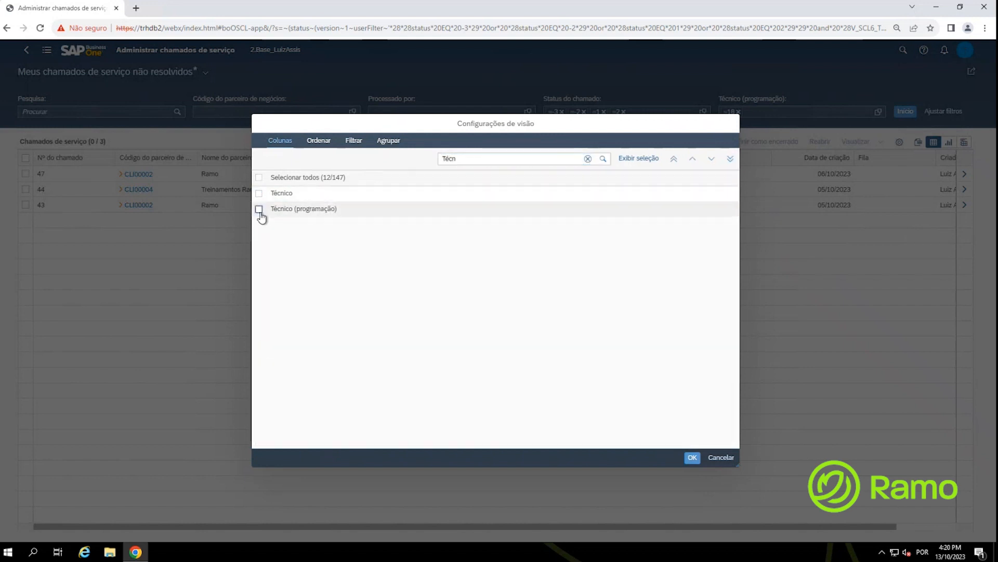
{"action": "left_click", "coordinate": [588, 159]}
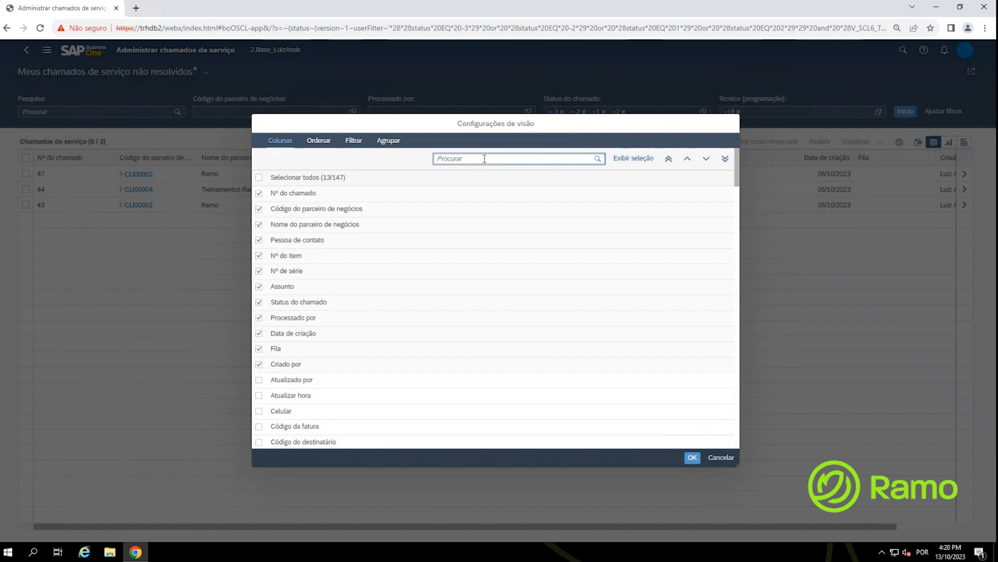
{"action": "type", "text": "da"}
{"action": "key", "text": "BackSpace"}
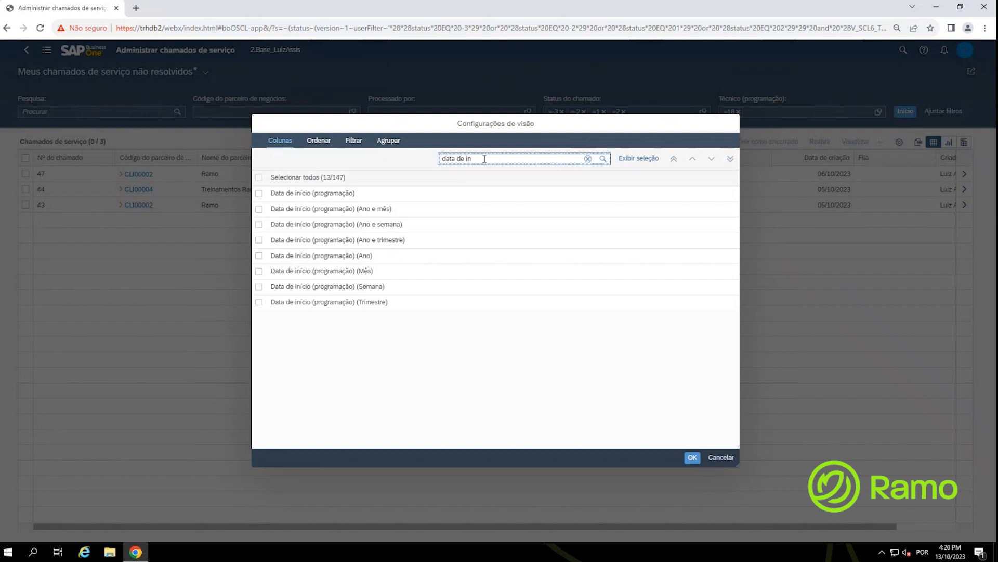
{"action": "left_click", "coordinate": [258, 197]}
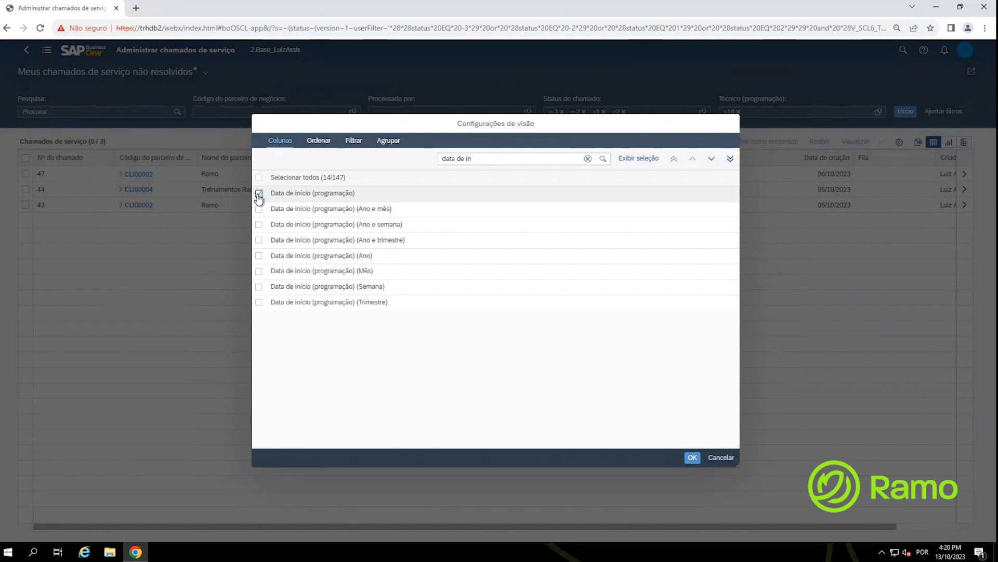
Step: Add the Hora de início, Descrição do endereço (programação) and ID do chamado columns
{"action": "left_click", "coordinate": [588, 160]}
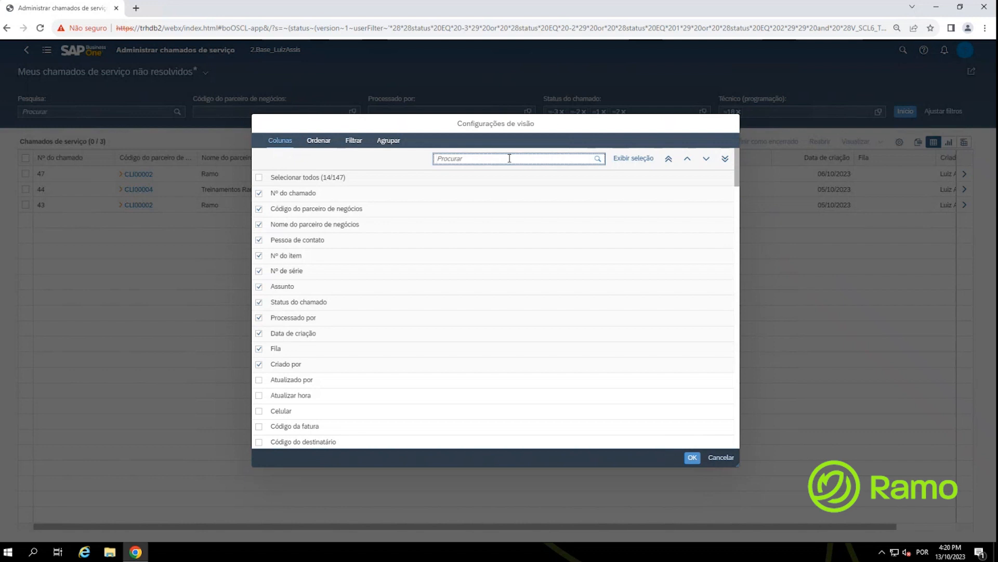
{"action": "type", "text": "hora de i"}
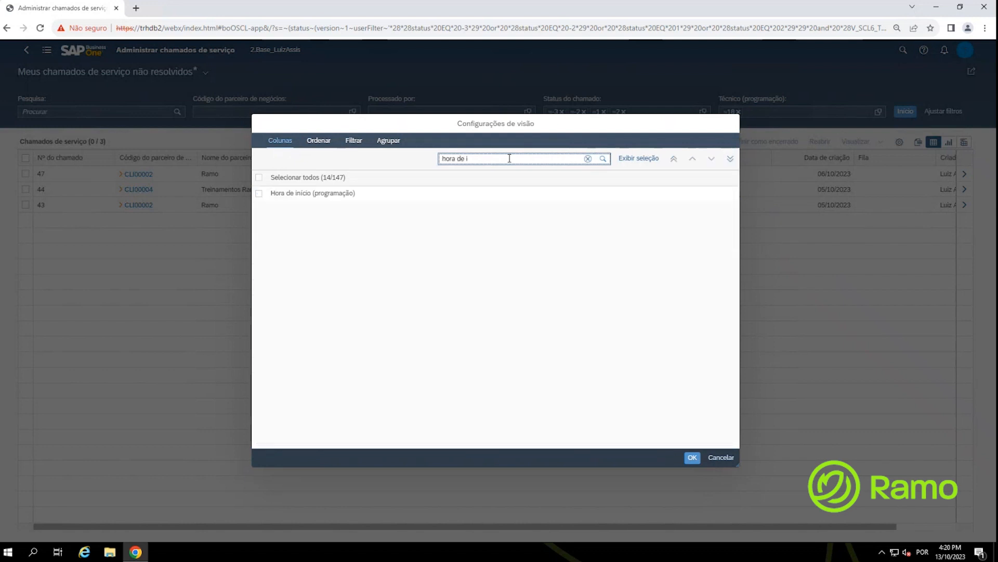
{"action": "left_click", "coordinate": [260, 194]}
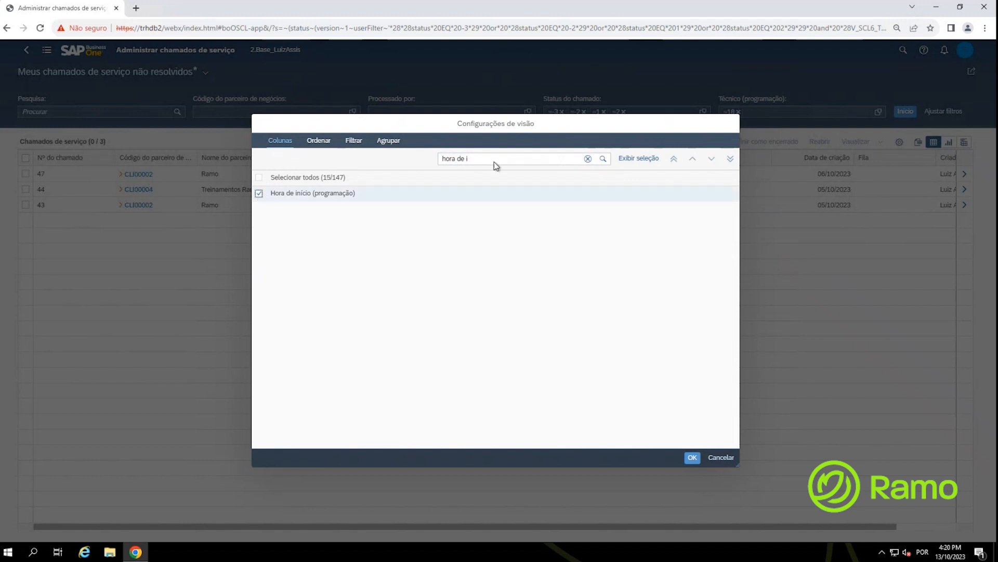
{"action": "left_click", "coordinate": [587, 159]}
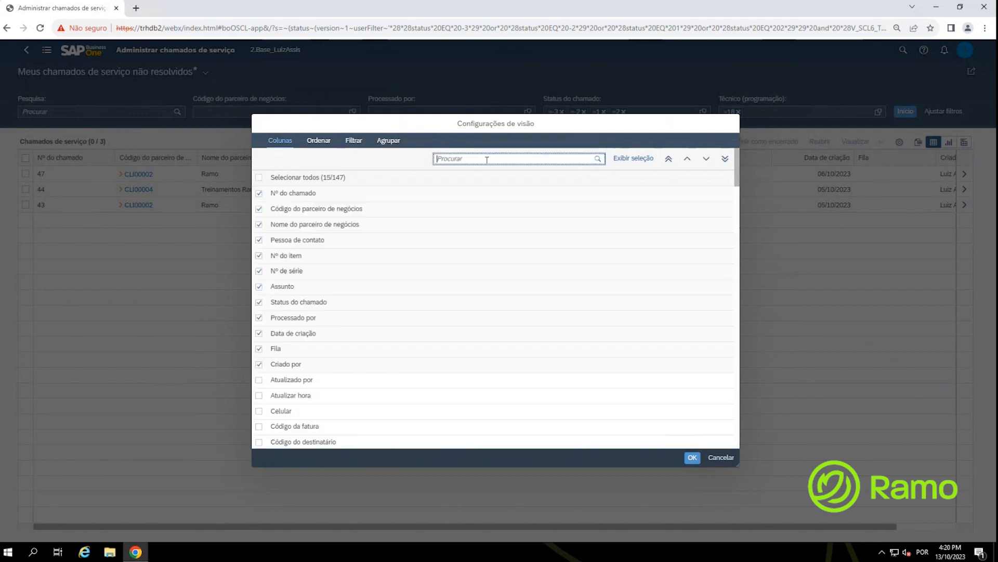
{"action": "type", "text": "descrição"}
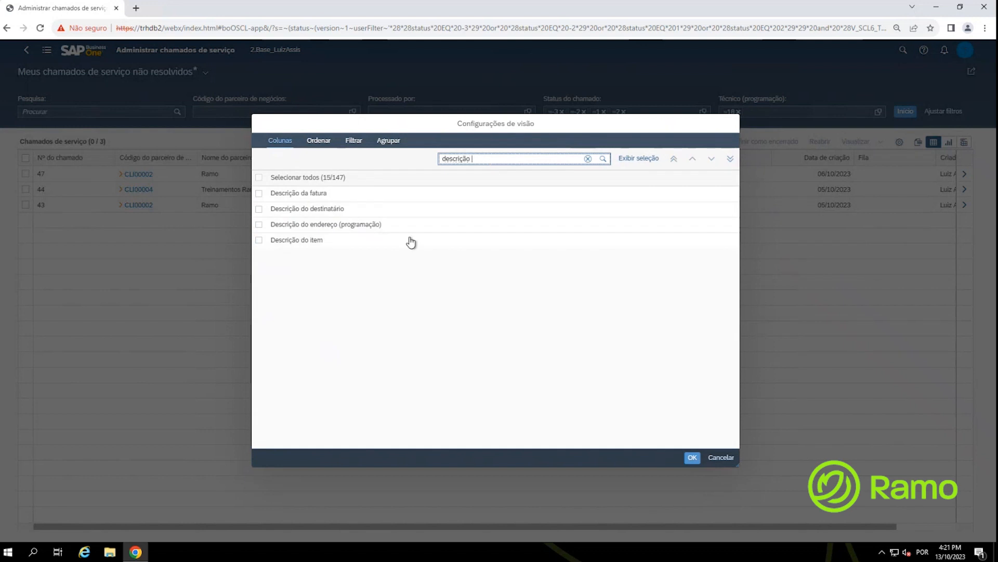
{"action": "left_click", "coordinate": [259, 224]}
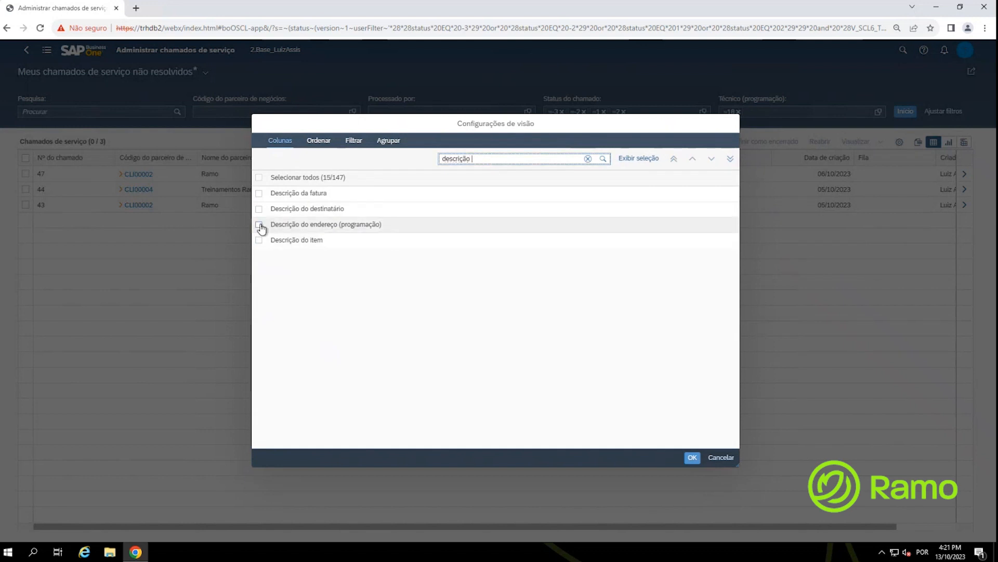
{"action": "left_click", "coordinate": [491, 161]}
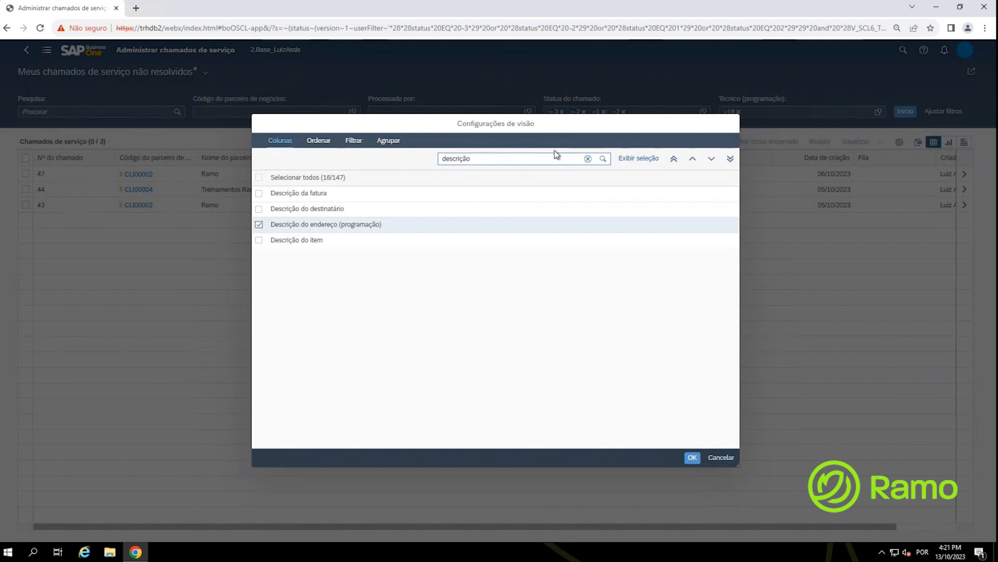
{"action": "left_click", "coordinate": [588, 159]}
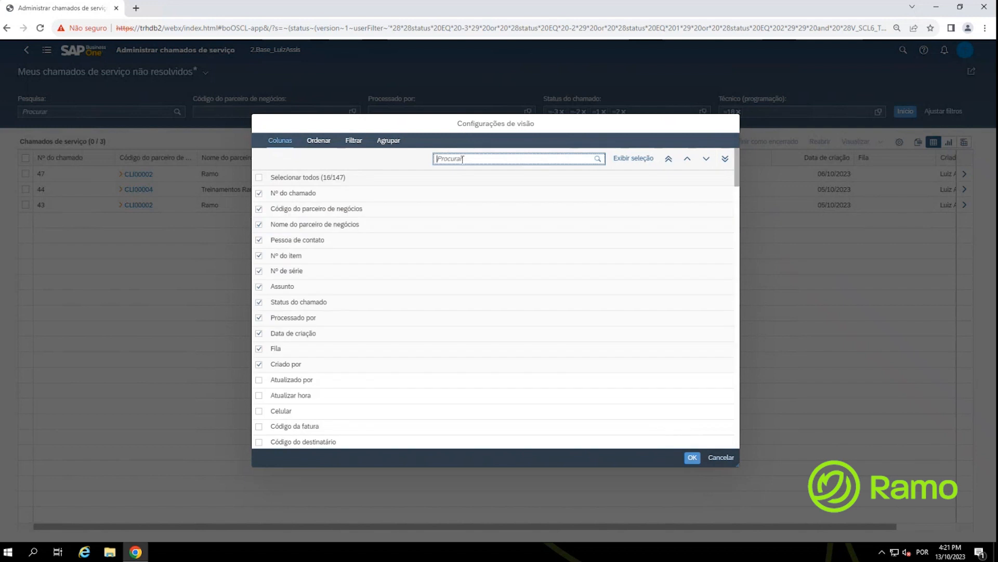
{"action": "type", "text": "id"}
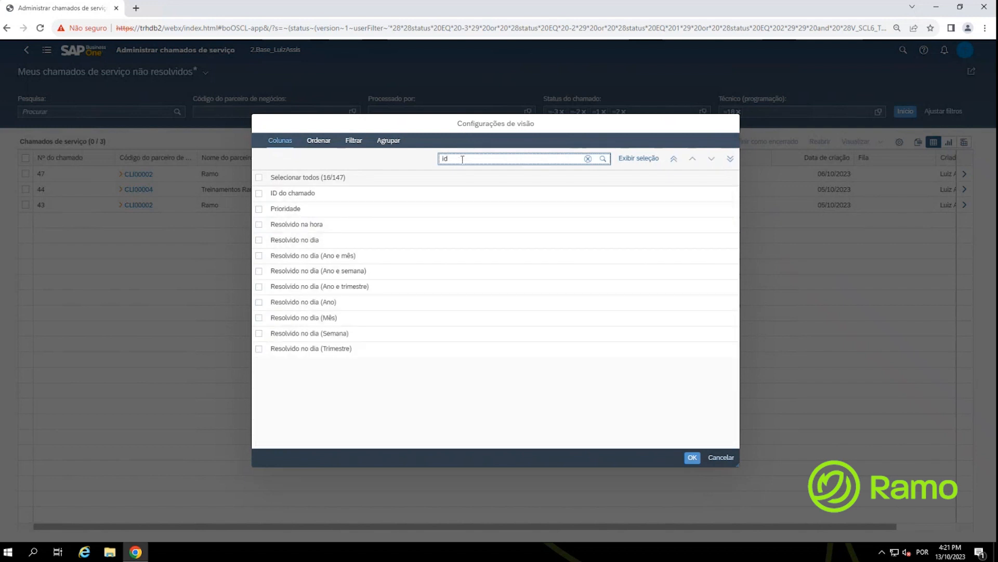
{"action": "left_click", "coordinate": [259, 194]}
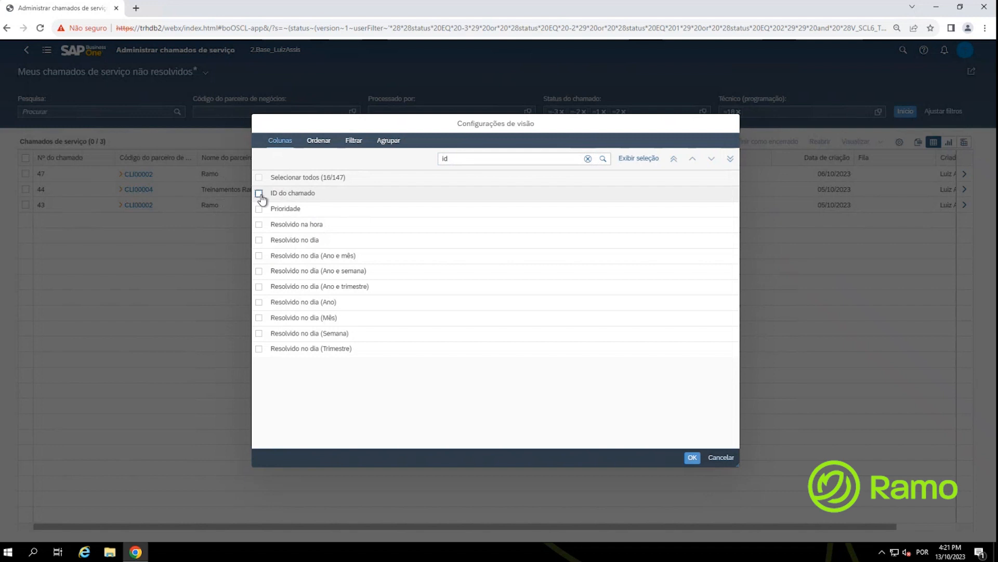
{"action": "key", "text": "ctrl"}
{"action": "key", "text": "ctrl"}
Step: Apply the new columns, then move ID do chamado to the top of the column list
{"action": "left_click", "coordinate": [693, 459]}
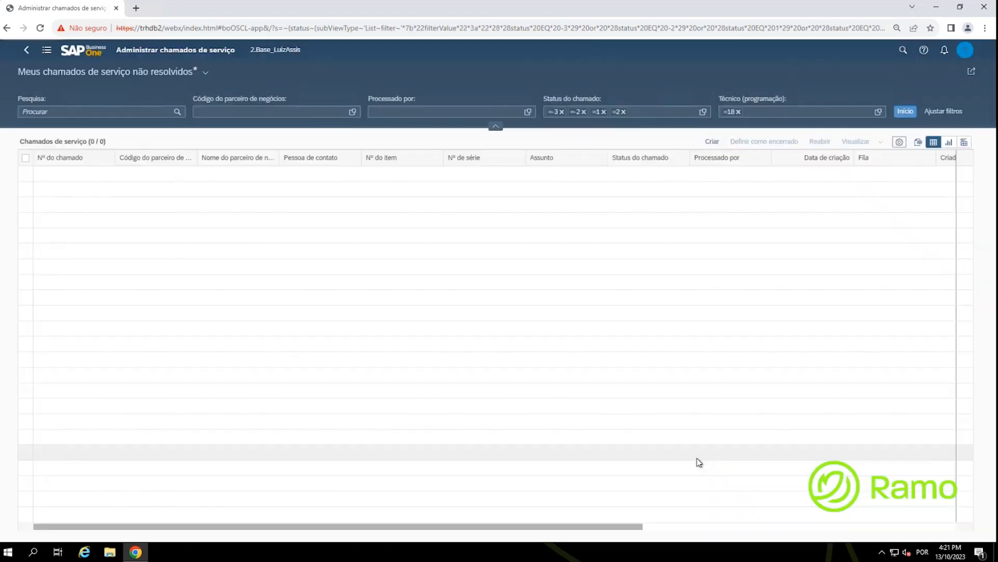
{"action": "left_click_drag", "start_coordinate": [414, 528], "coordinate": [790, 539]}
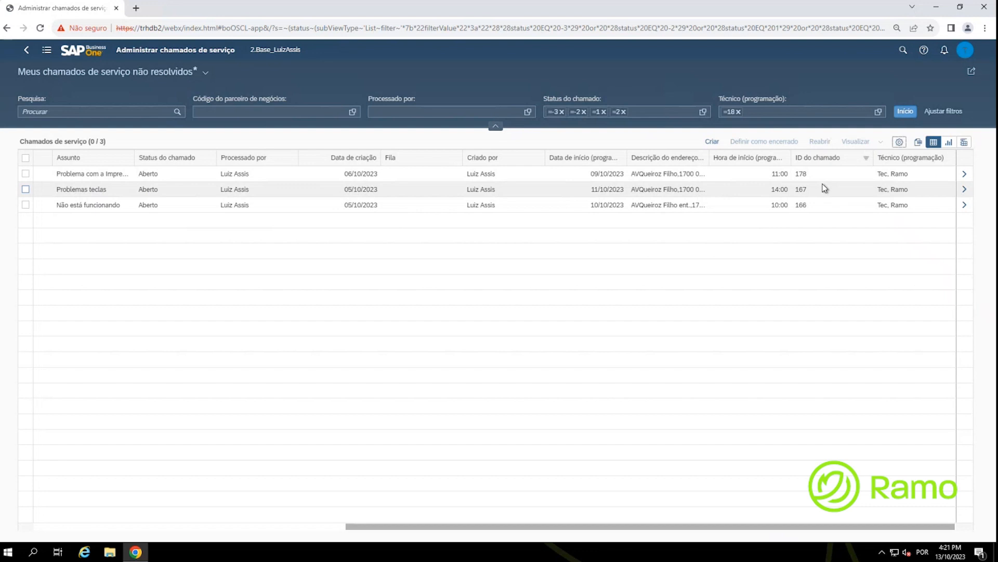
{"action": "left_click", "coordinate": [900, 143]}
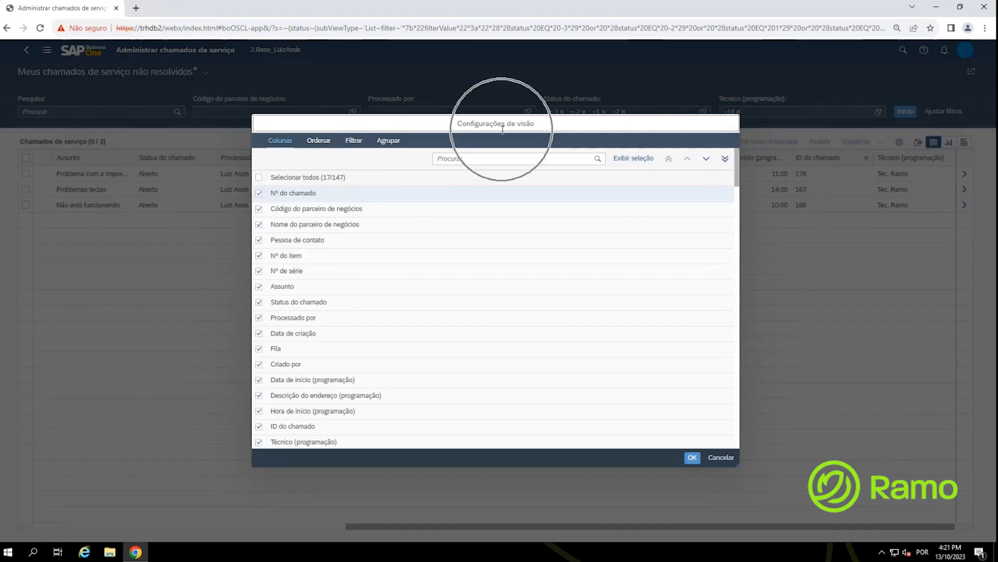
{"action": "left_click", "coordinate": [632, 163]}
{"action": "left_click", "coordinate": [632, 163]}
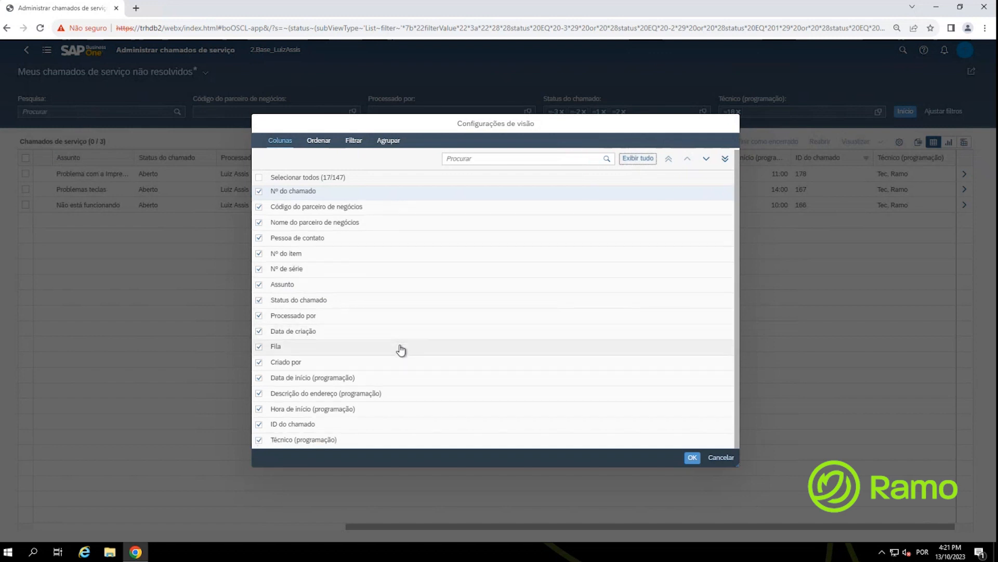
{"action": "left_click", "coordinate": [310, 430]}
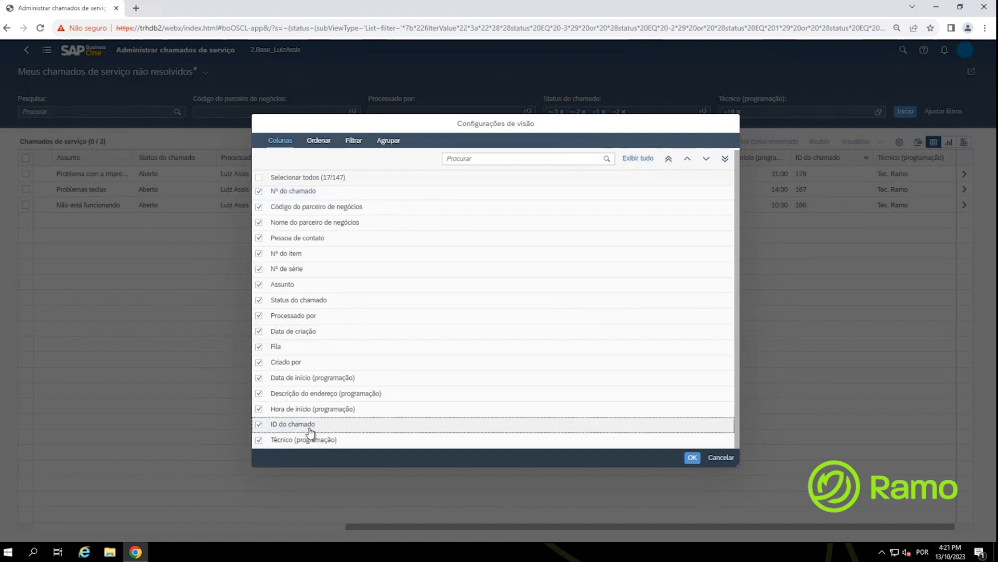
{"action": "left_click", "coordinate": [667, 163]}
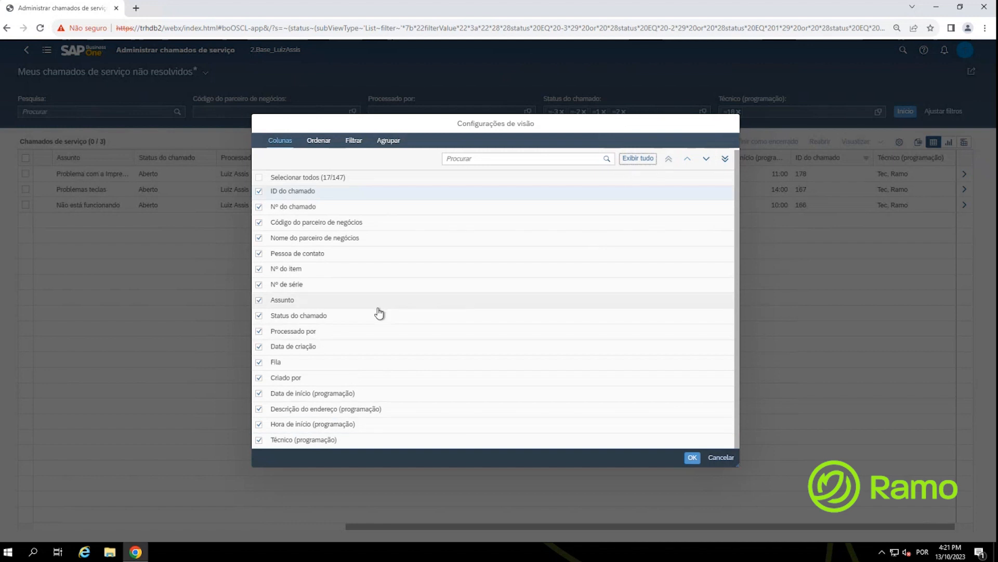
Step: Move Técnico (programação) up three places and Hora de início above the address description
{"action": "left_click", "coordinate": [339, 442]}
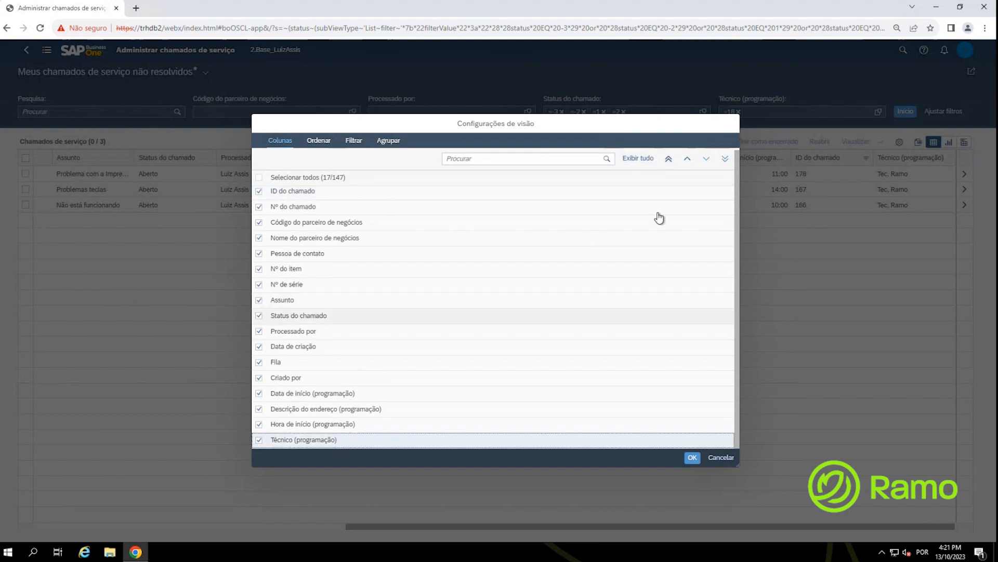
{"action": "left_click", "coordinate": [687, 159]}
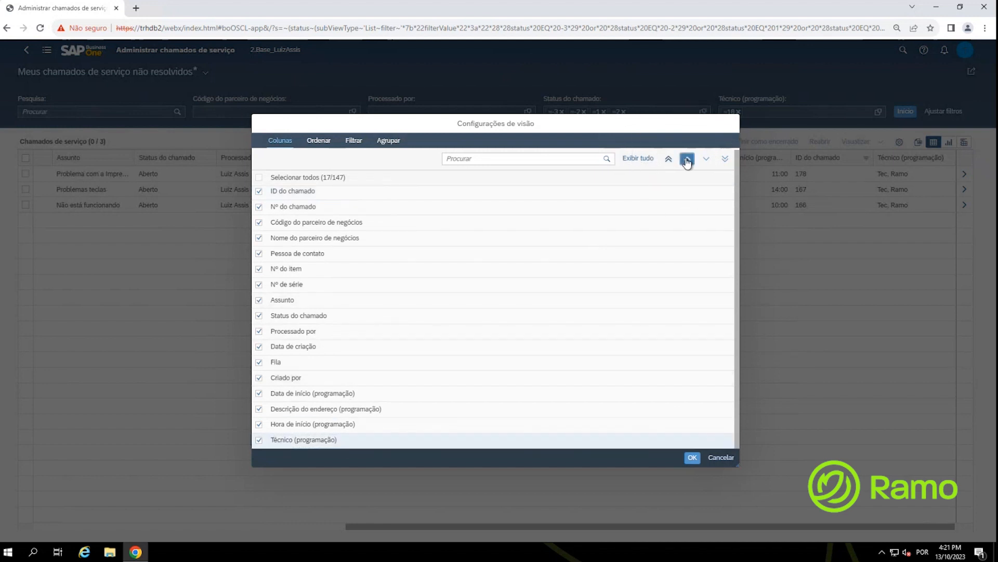
{"action": "left_click", "coordinate": [687, 158]}
{"action": "left_click", "coordinate": [687, 159]}
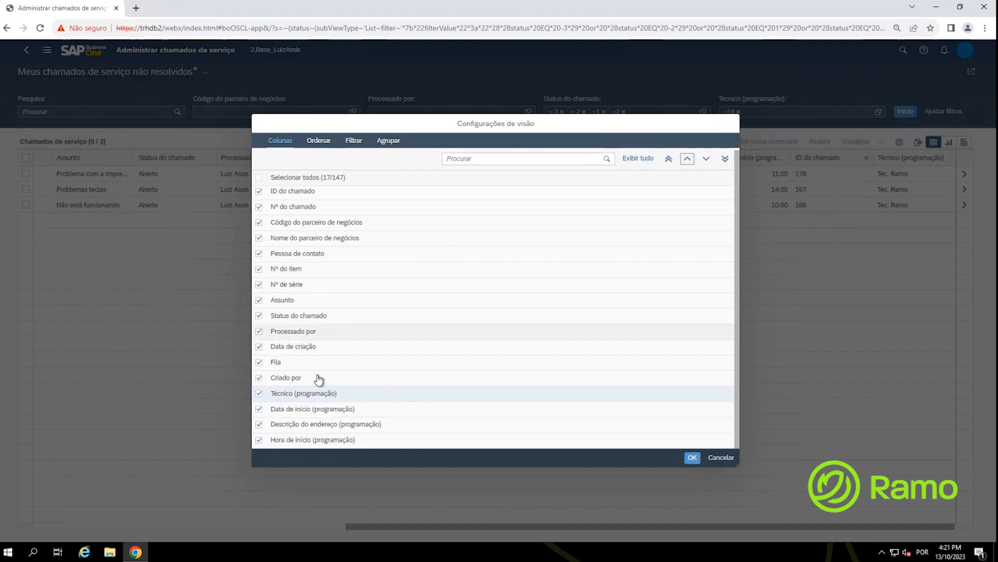
{"action": "left_click", "coordinate": [312, 440]}
{"action": "left_click", "coordinate": [687, 158]}
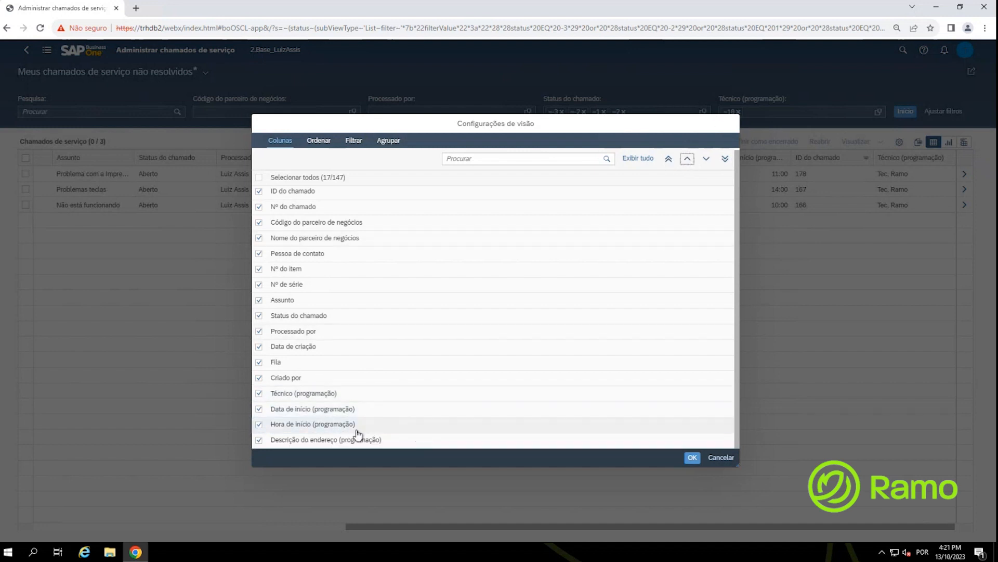
{"action": "left_click", "coordinate": [327, 445]}
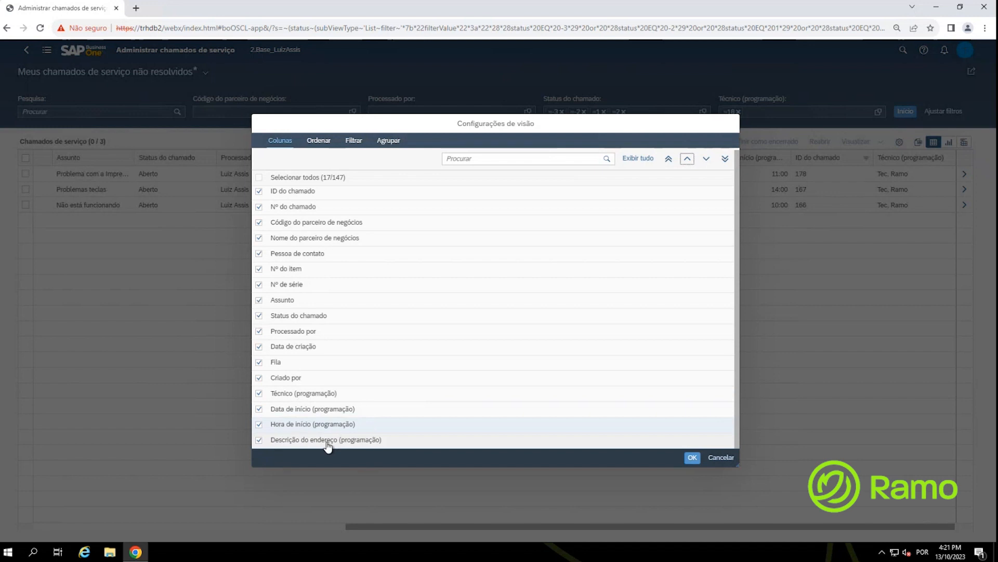
{"action": "key", "text": "ctrl"}
{"action": "key", "text": "ctrl"}
{"action": "key", "text": "ctrl"}
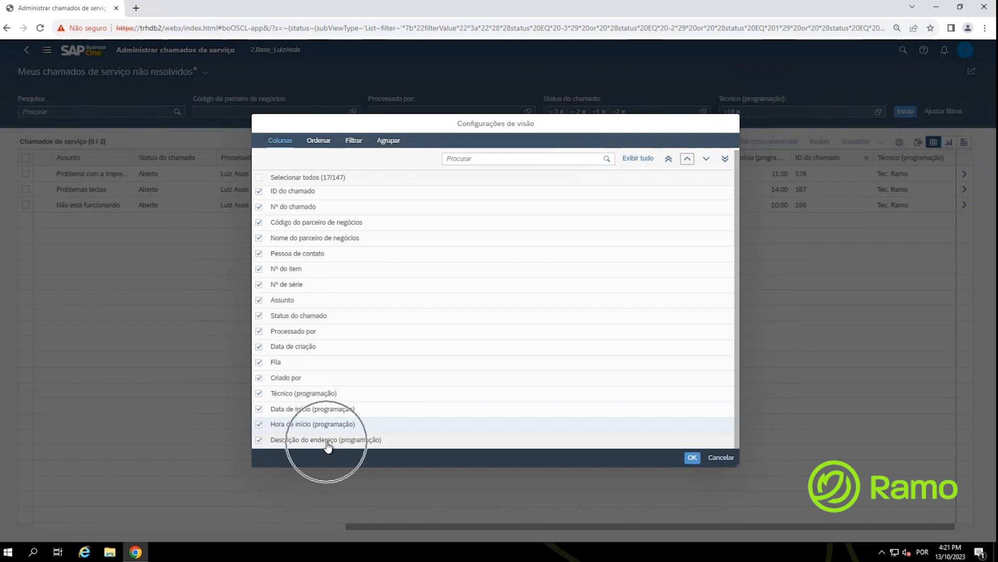
Step: Hide the Fila and Processado por columns and apply the new layout
{"action": "left_click", "coordinate": [262, 363]}
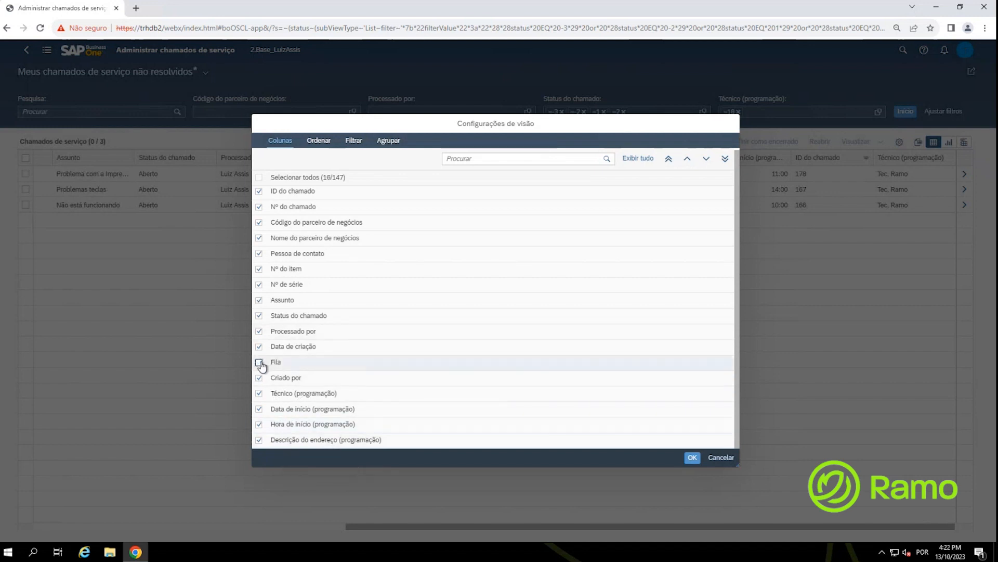
{"action": "left_click", "coordinate": [259, 333]}
{"action": "key", "text": "ctrl"}
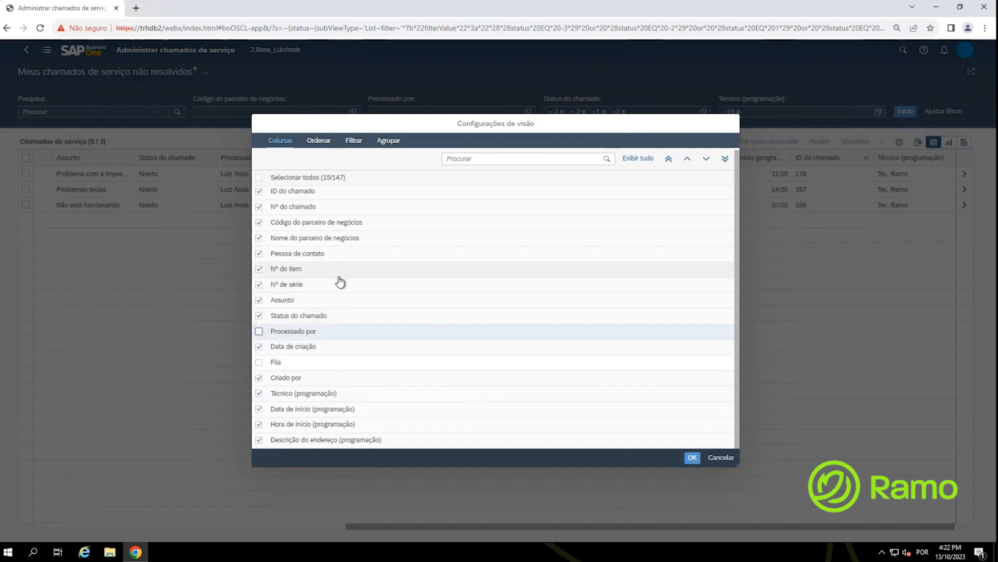
{"action": "scroll", "coordinate": [320, 281], "scroll_direction": "up", "scroll_amount": 1}
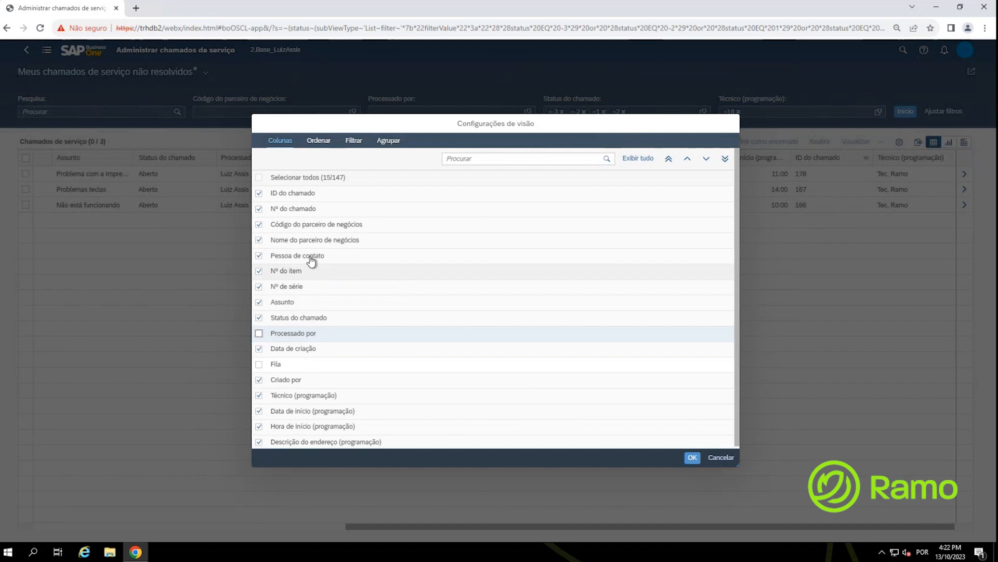
{"action": "key", "text": "ctrl"}
{"action": "key", "text": "ctrl"}
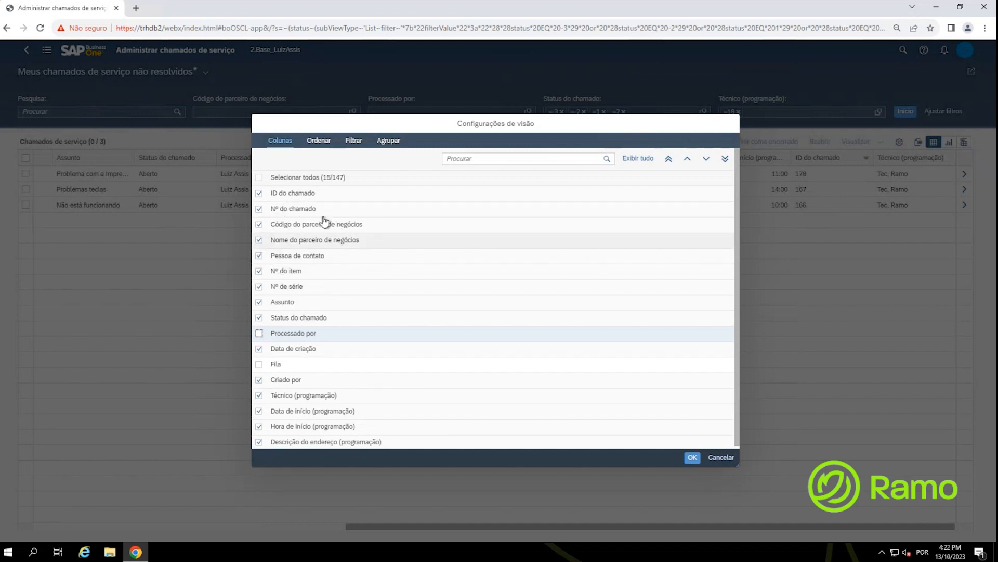
{"action": "key", "text": "ctrl"}
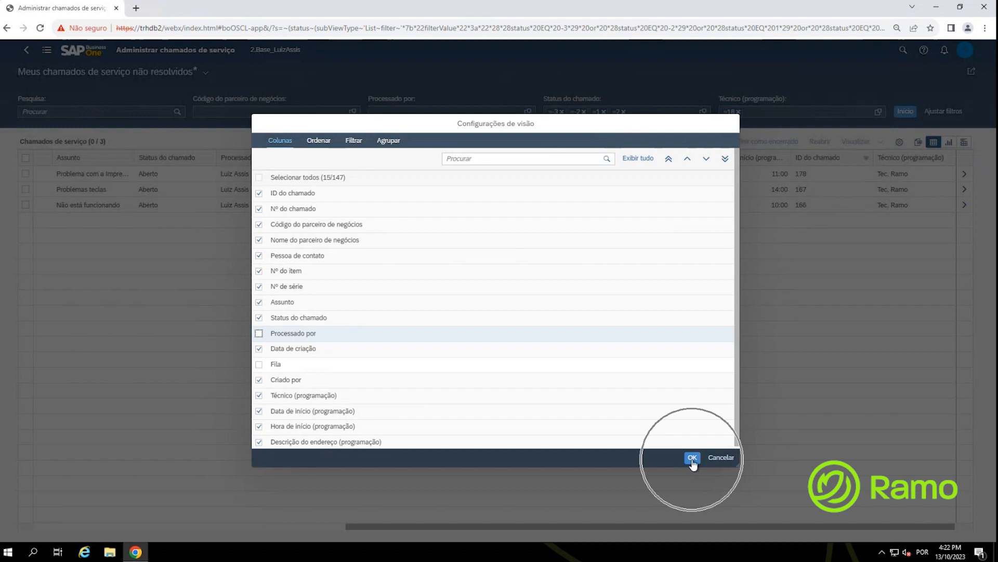
{"action": "left_click", "coordinate": [319, 141]}
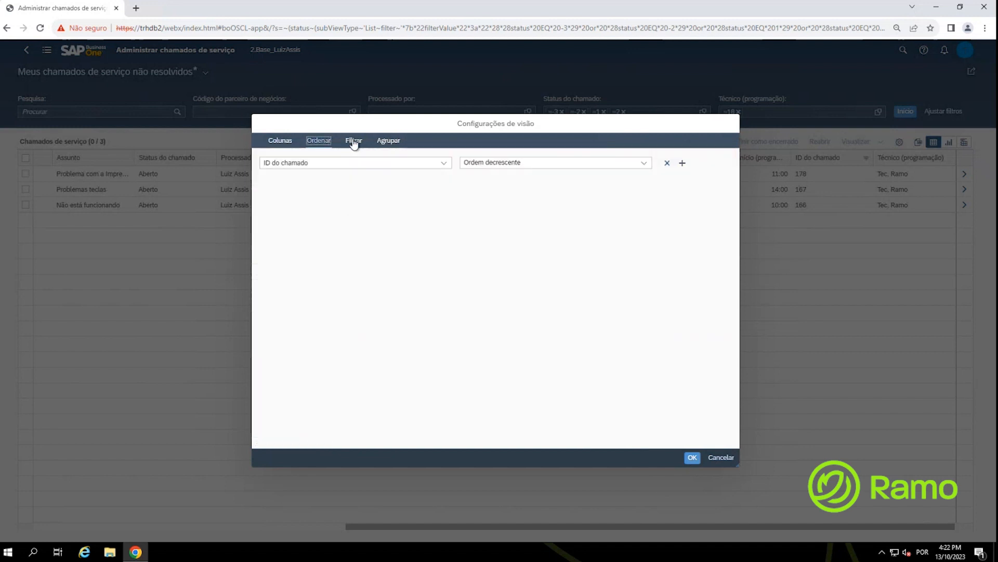
{"action": "left_click", "coordinate": [354, 141]}
{"action": "left_click", "coordinate": [328, 145]}
{"action": "left_click", "coordinate": [281, 141]}
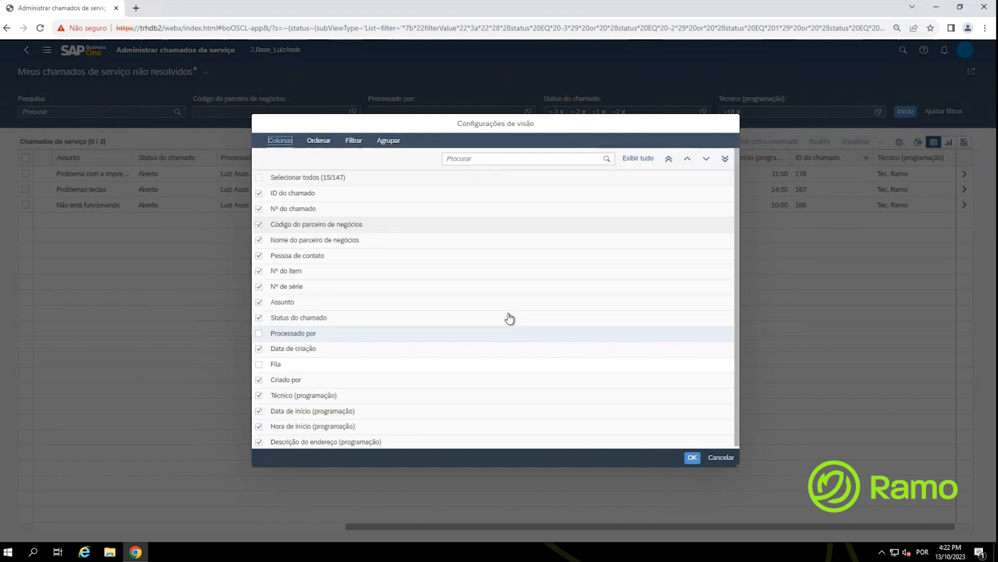
{"action": "left_click", "coordinate": [685, 457]}
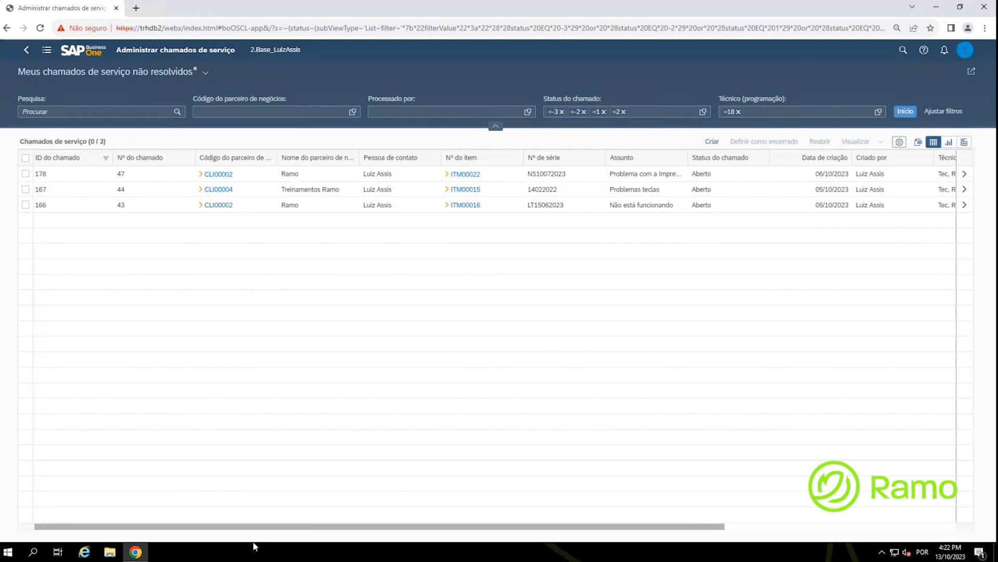
{"action": "scroll", "coordinate": [262, 528], "scroll_direction": "right", "scroll_amount": 1}
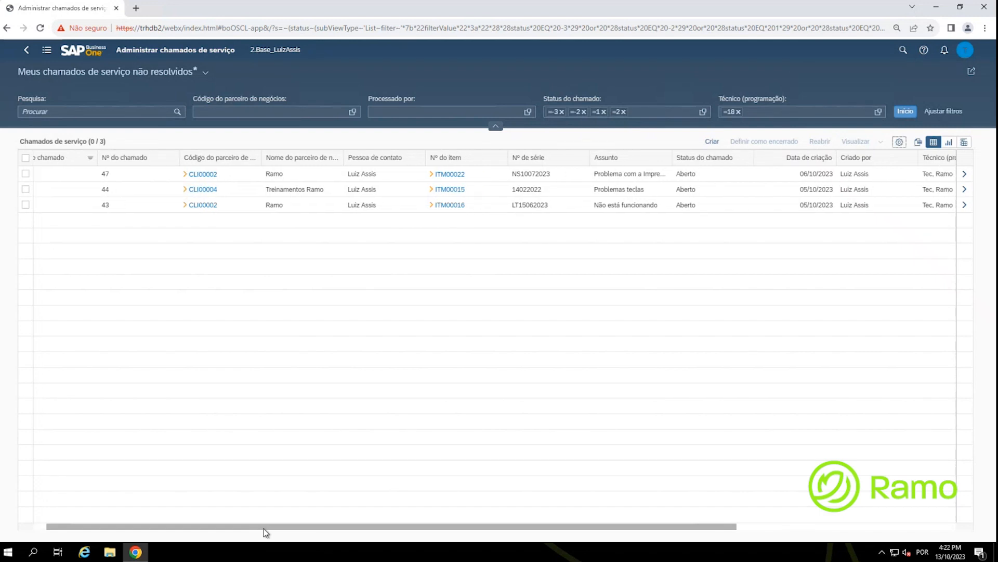
{"action": "left_click_drag", "start_coordinate": [264, 531], "coordinate": [475, 526]}
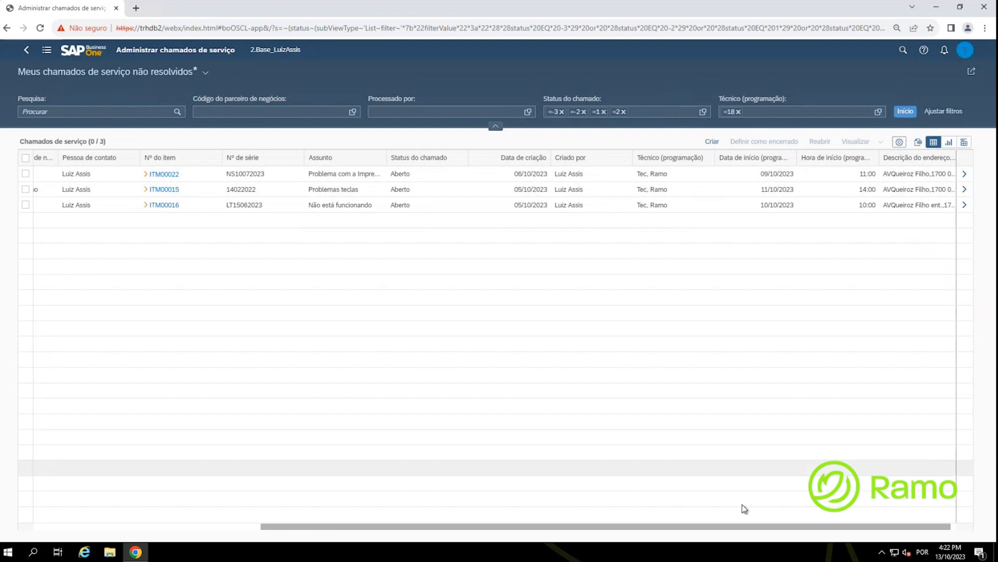
{"action": "left_click_drag", "start_coordinate": [684, 527], "coordinate": [324, 482]}
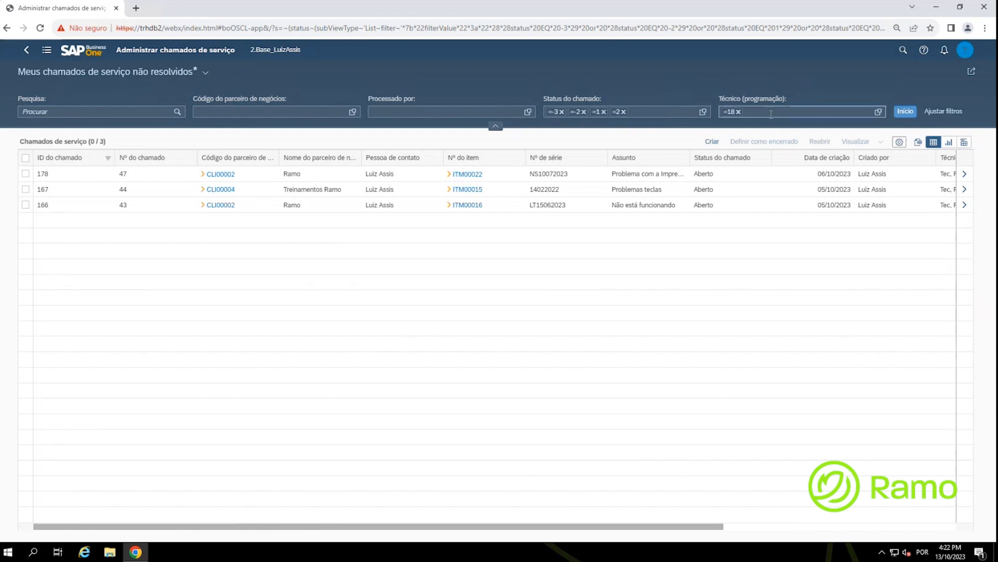
{"action": "key", "text": "ctrl"}
{"action": "key", "text": "ctrl"}
{"action": "key", "text": "ctrl"}
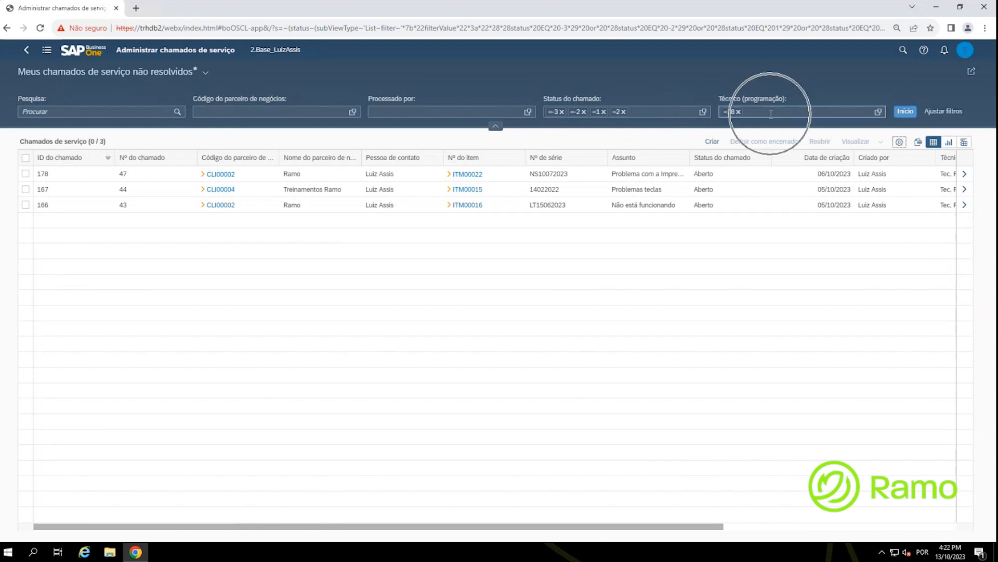
{"action": "key", "text": "ctrl"}
{"action": "key", "text": "ctrl"}
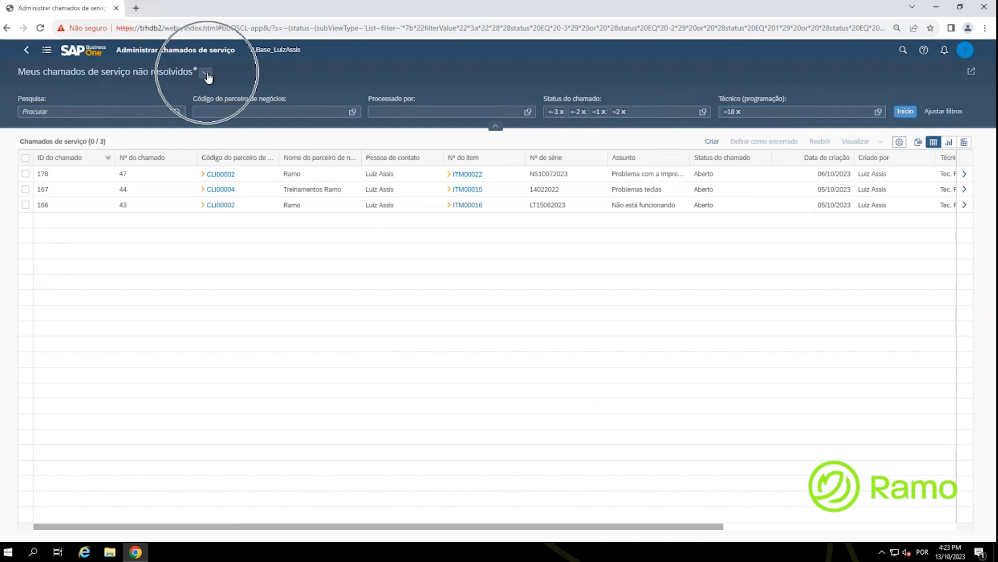
Step: Save the layout with Gravar como as 'Chamados Abertos Tec Ramo', ticking Determinar como padrão
{"action": "left_click", "coordinate": [207, 73]}
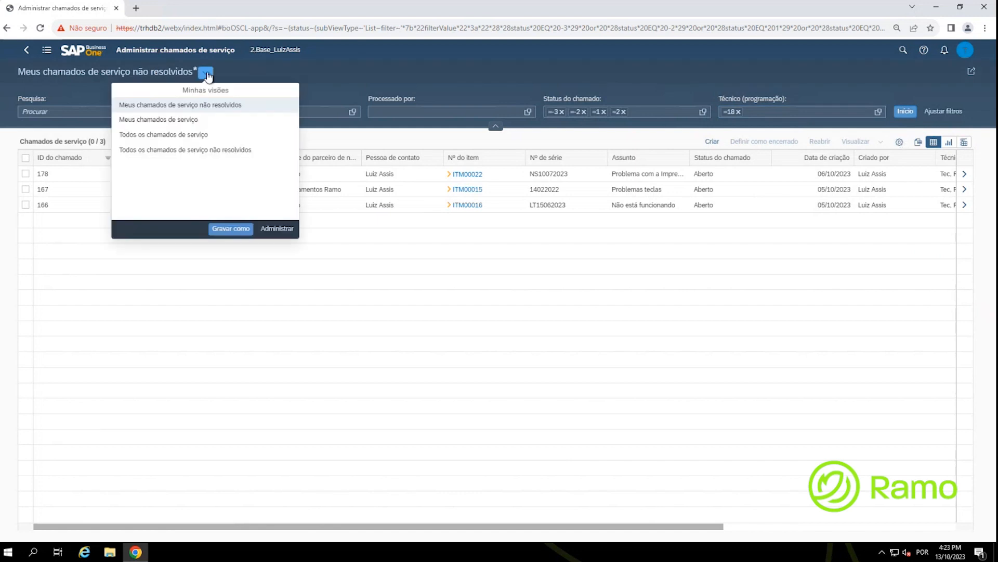
{"action": "key", "text": "ctrl"}
{"action": "left_click", "coordinate": [241, 237]}
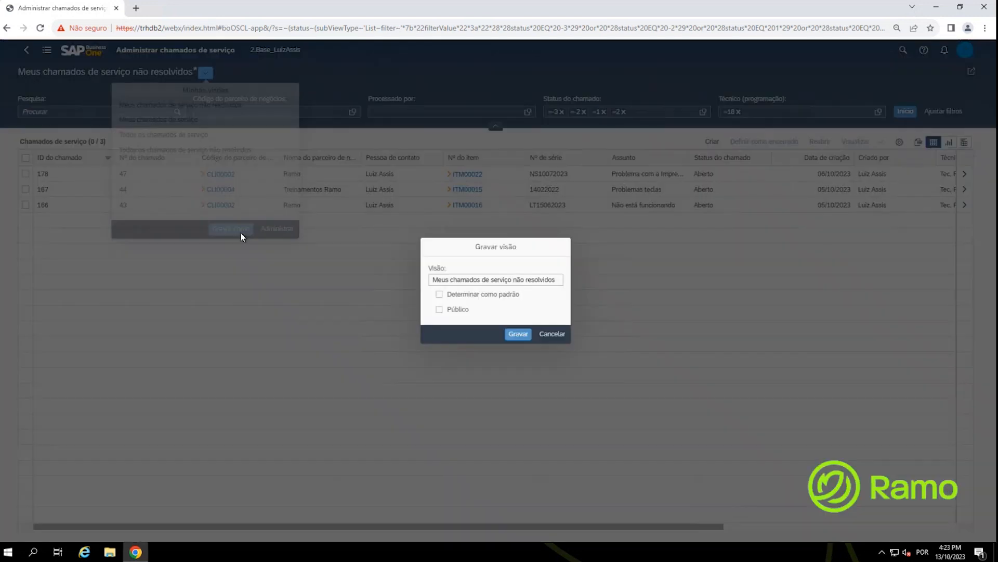
{"action": "triple_click", "coordinate": [471, 280]}
{"action": "type", "text": "Chamados Abertos Tec Ramo"}
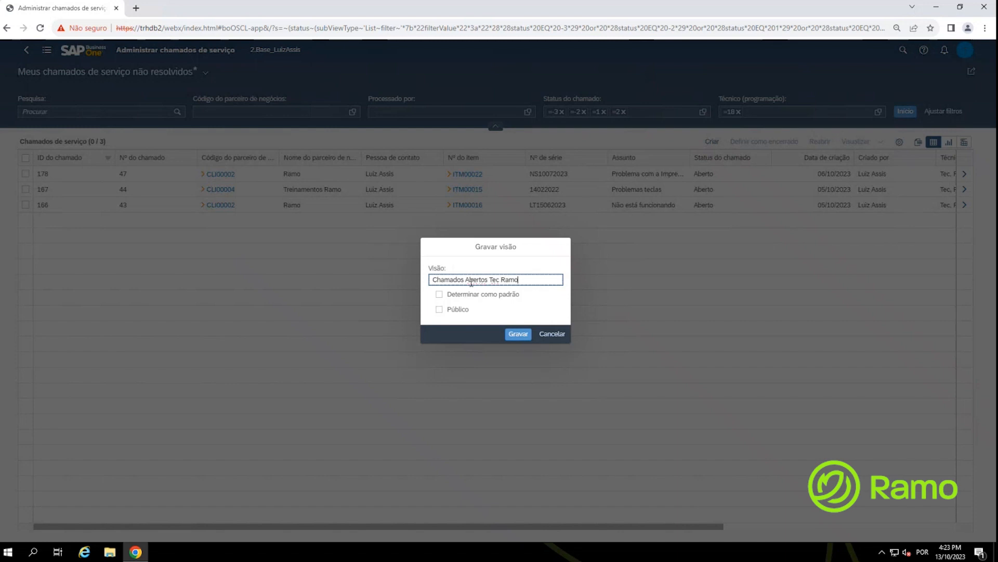
{"action": "left_click", "coordinate": [439, 295]}
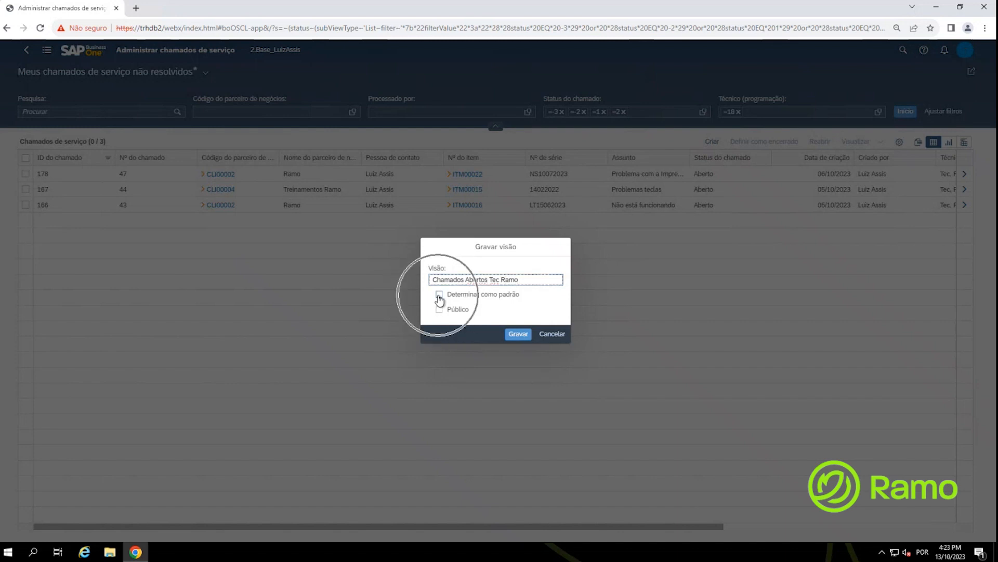
{"action": "left_click", "coordinate": [439, 295]}
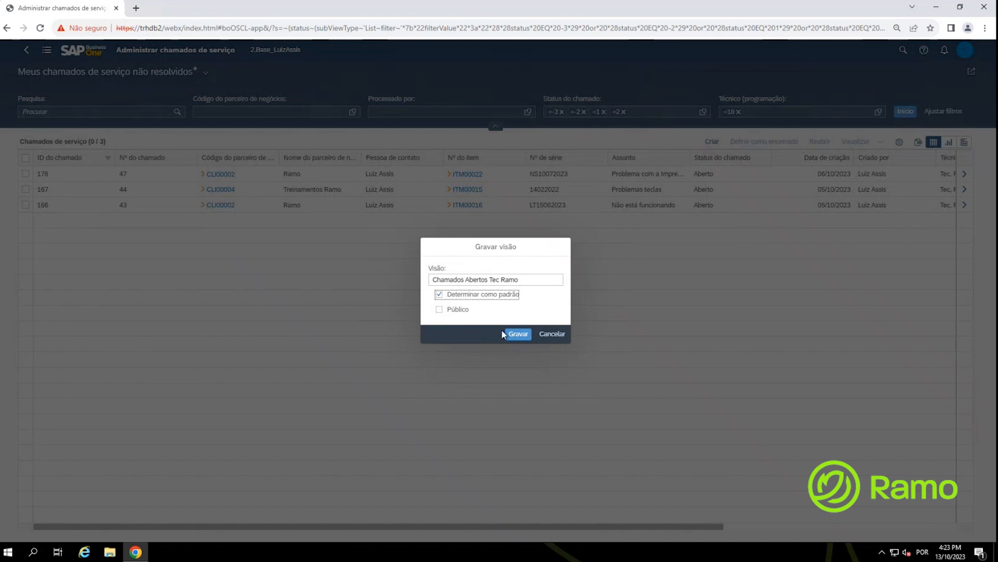
{"action": "left_click", "coordinate": [518, 336]}
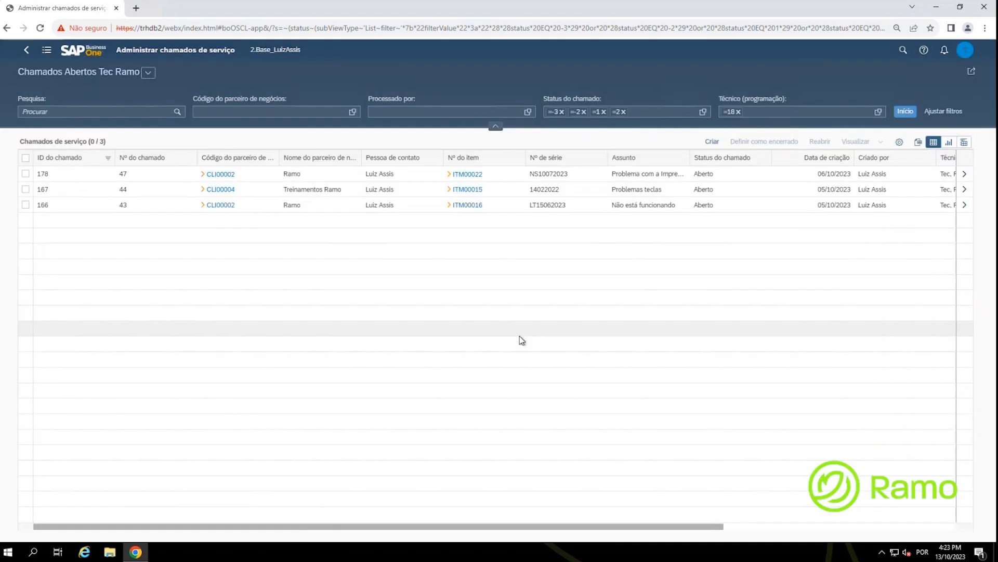
Step: Reopen the service calls list from home and scroll right to the Técnico and Data de início columns
{"action": "left_click", "coordinate": [79, 52]}
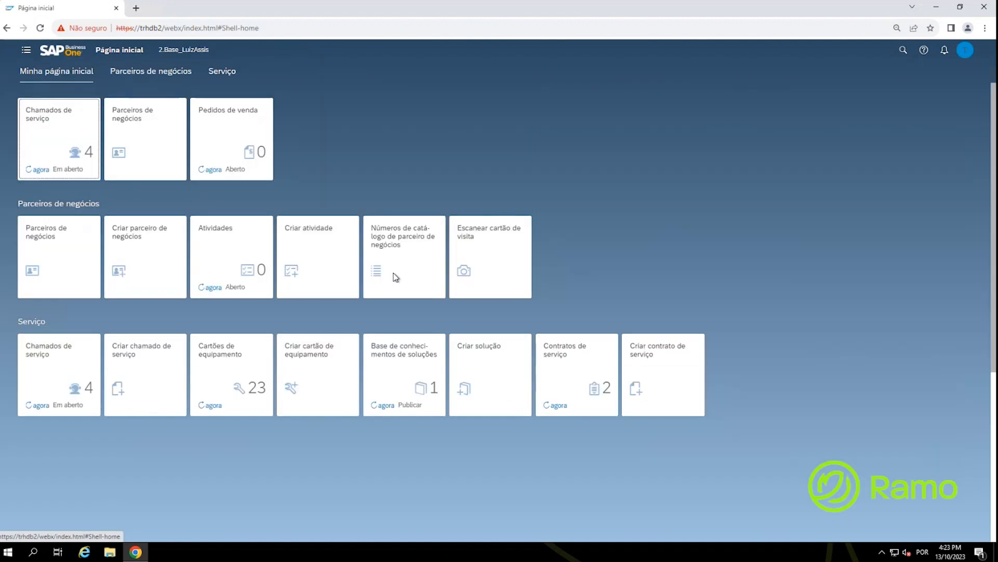
{"action": "left_click", "coordinate": [65, 123]}
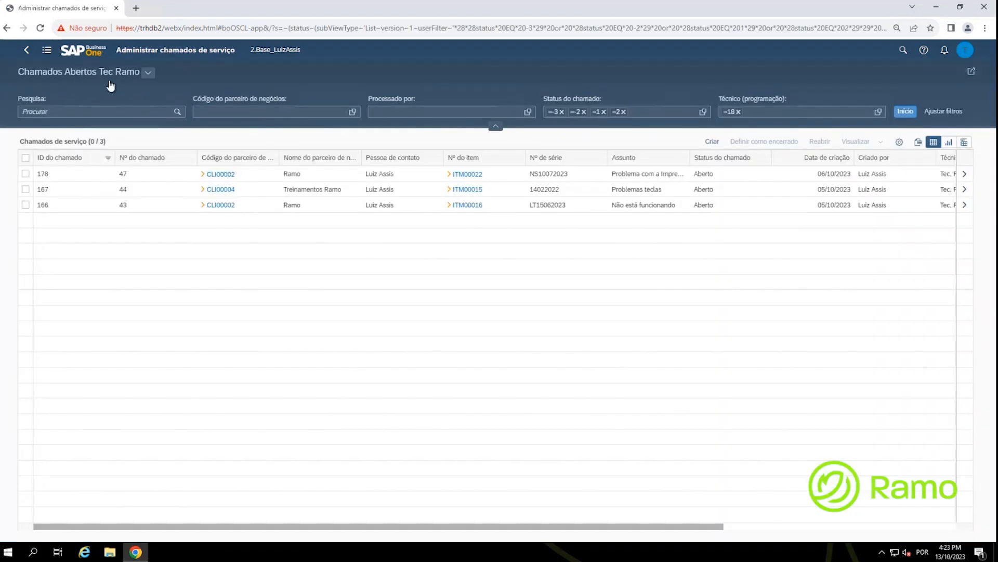
{"action": "left_click", "coordinate": [75, 78]}
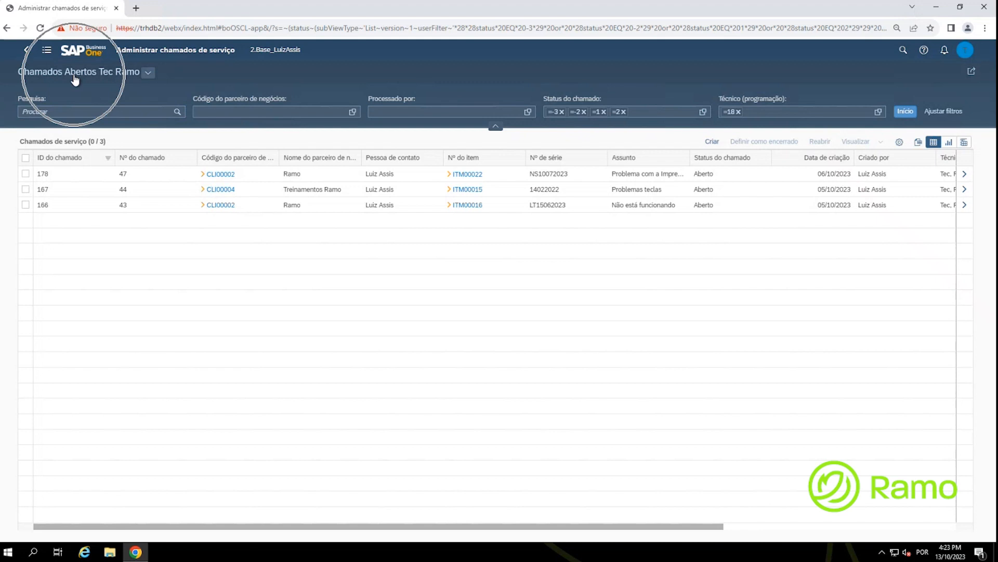
{"action": "key", "text": "ctrl"}
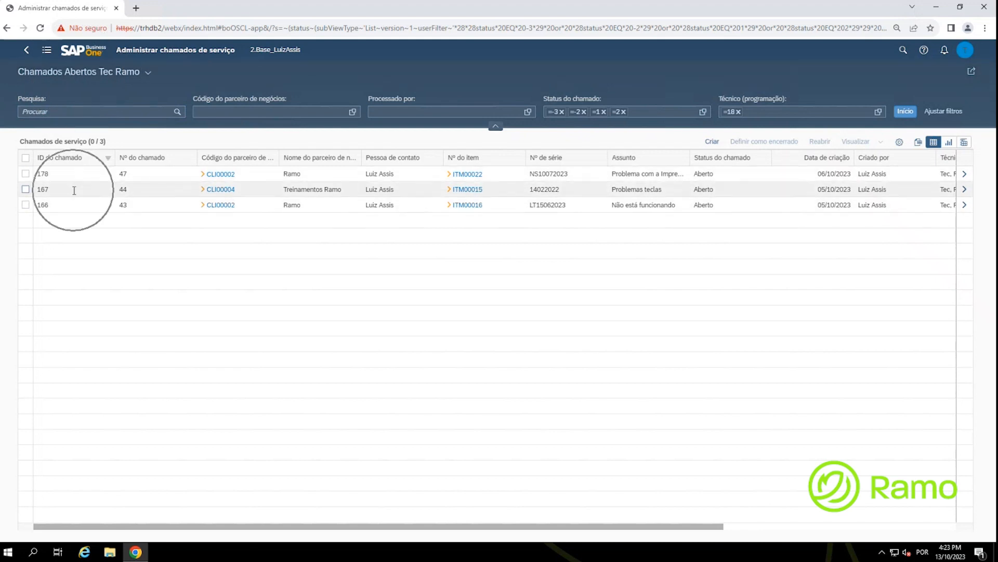
{"action": "key", "text": "ctrl"}
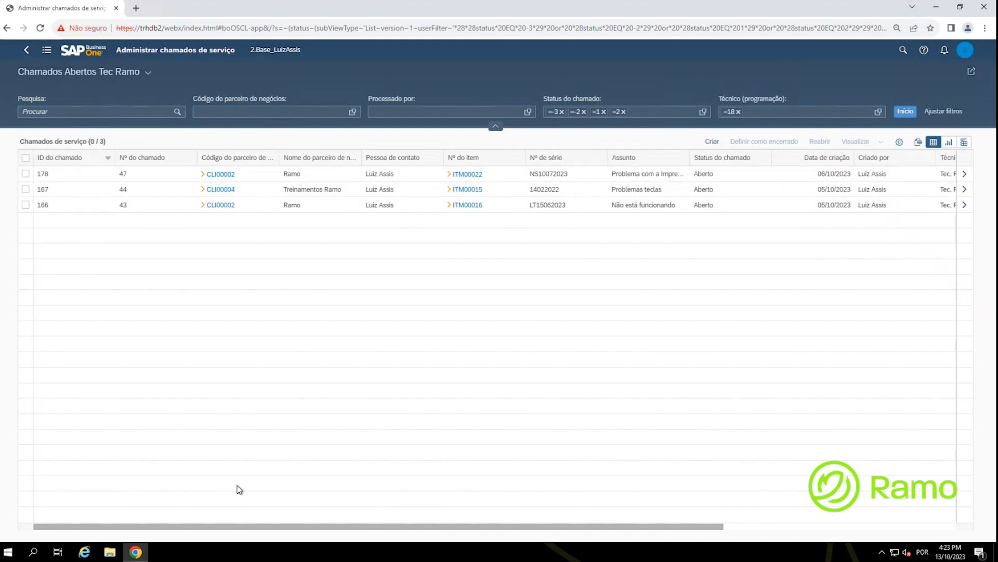
{"action": "left_click_drag", "start_coordinate": [281, 526], "coordinate": [513, 526]}
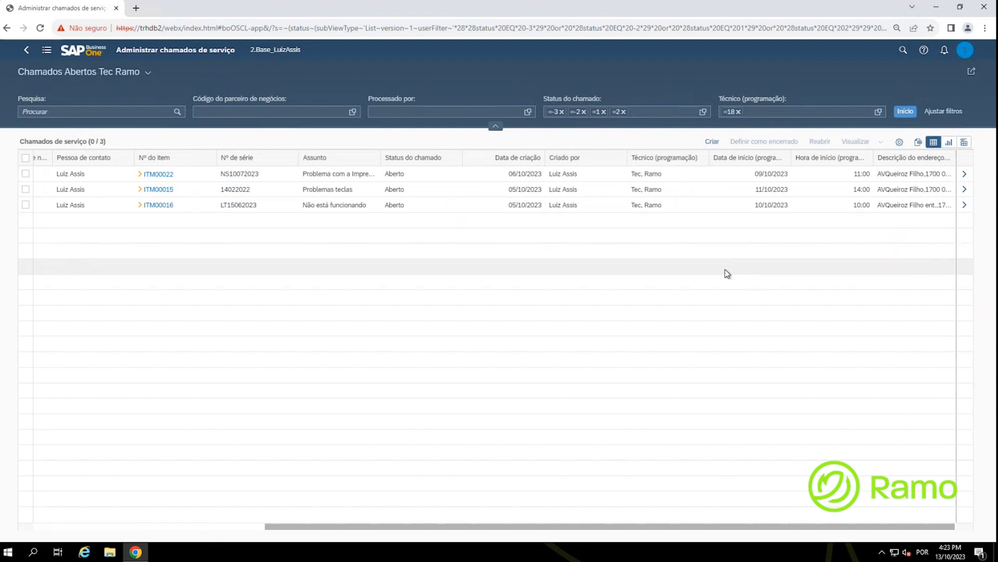
{"action": "left_click", "coordinate": [966, 52]}
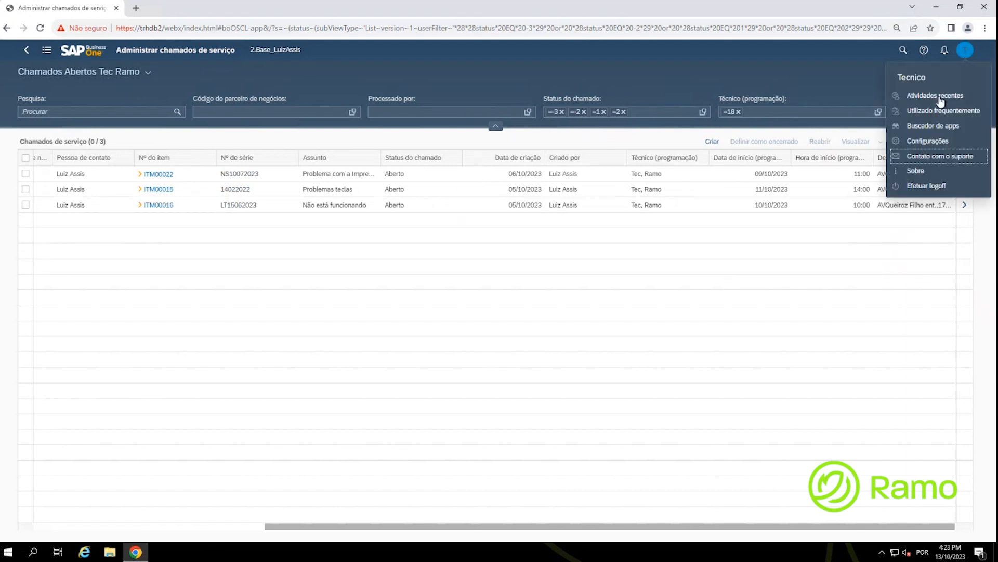
{"action": "key", "text": "ctrl"}
{"action": "key", "text": "ctrl"}
Step: In Administrar views, remove the Chamados Abertos Tec Ramo view and save the change
{"action": "left_click", "coordinate": [150, 74]}
{"action": "left_click", "coordinate": [149, 73]}
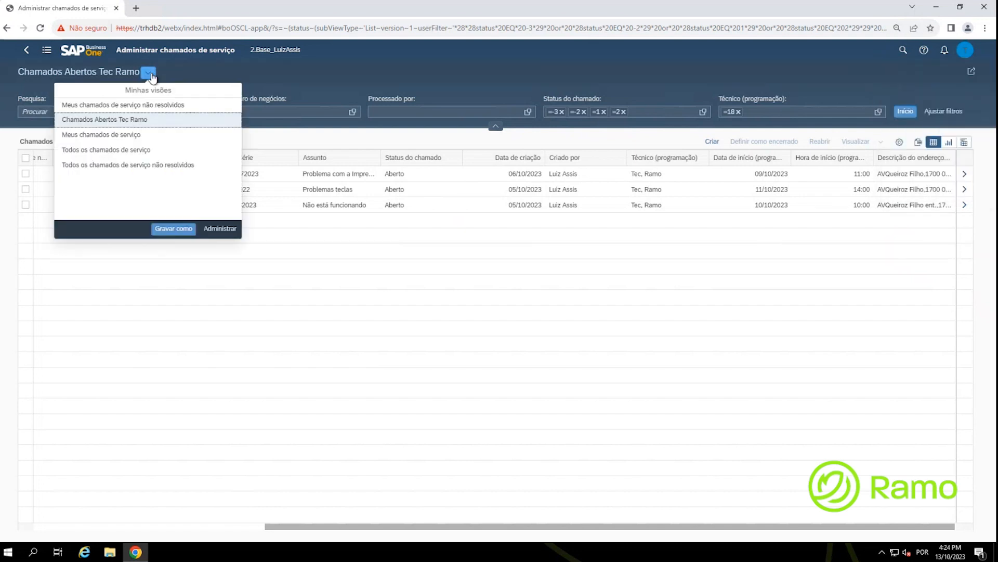
{"action": "key", "text": "ctrl"}
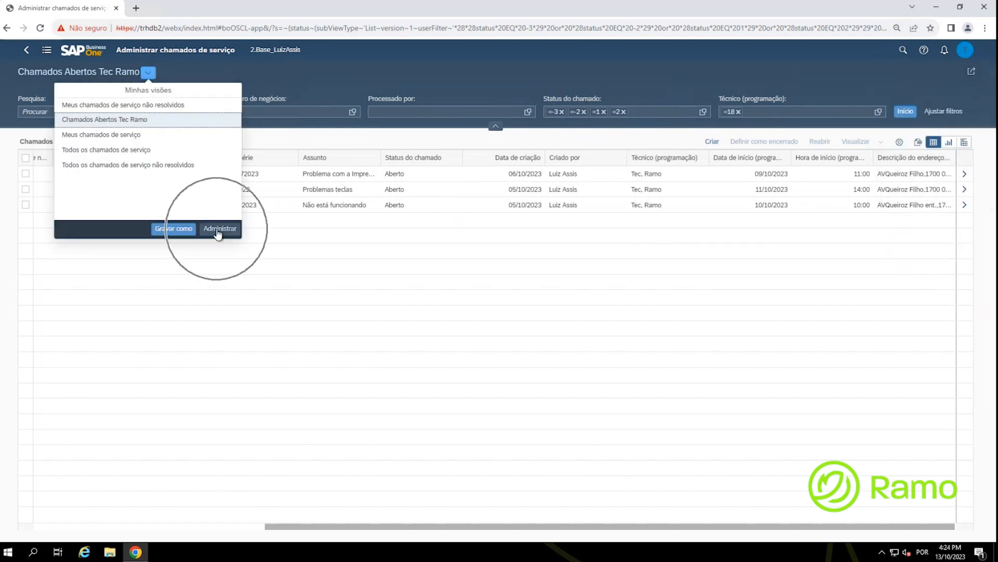
{"action": "left_click", "coordinate": [219, 229]}
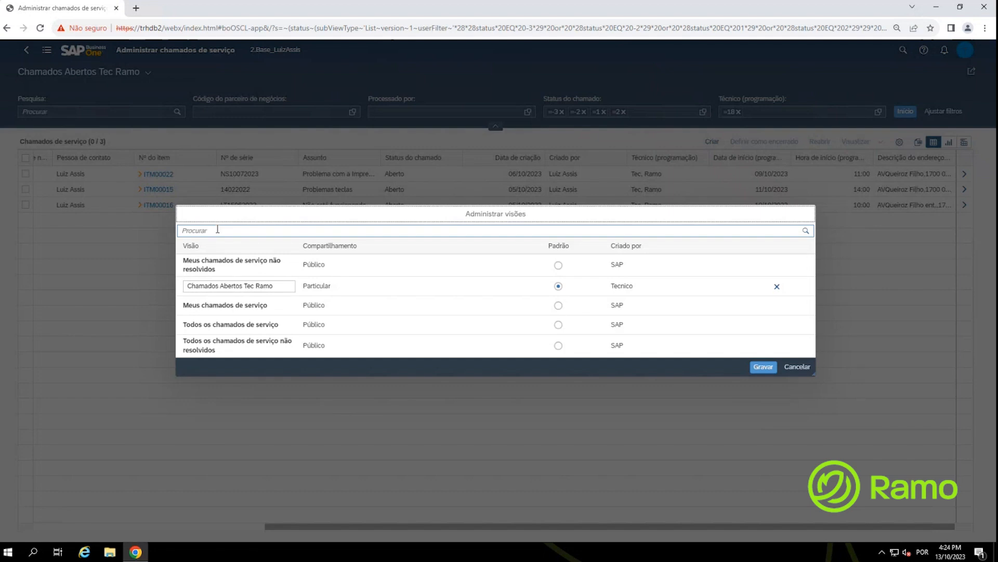
{"action": "key", "text": "ctrl"}
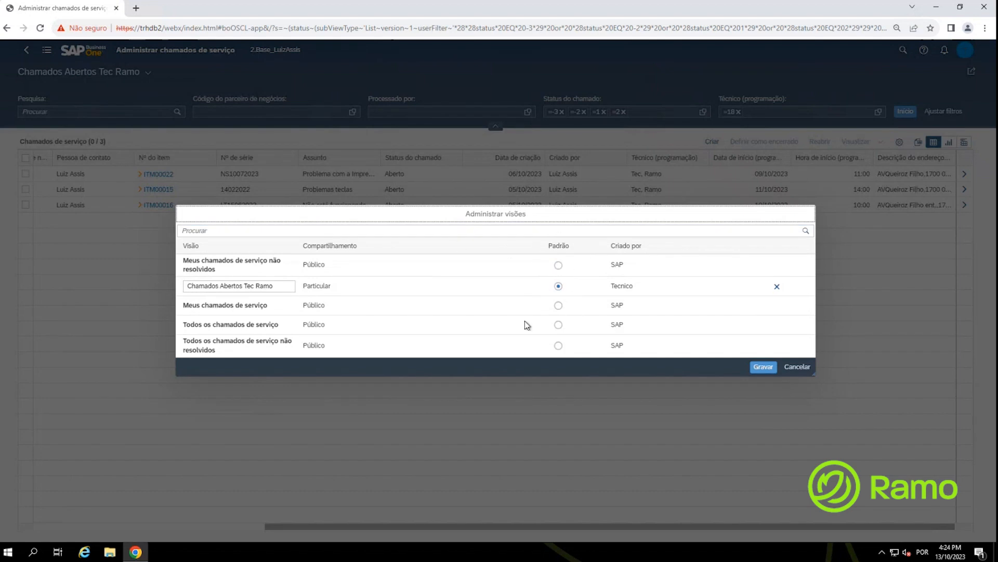
{"action": "key", "text": "ctrl"}
{"action": "key", "text": "ctrl"}
{"action": "left_click", "coordinate": [777, 287]}
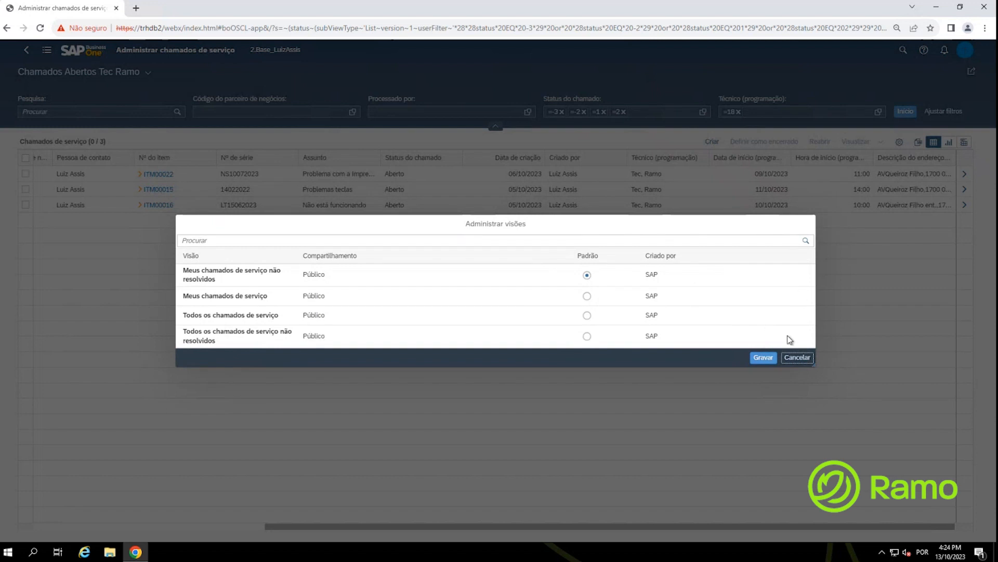
{"action": "left_click", "coordinate": [757, 362]}
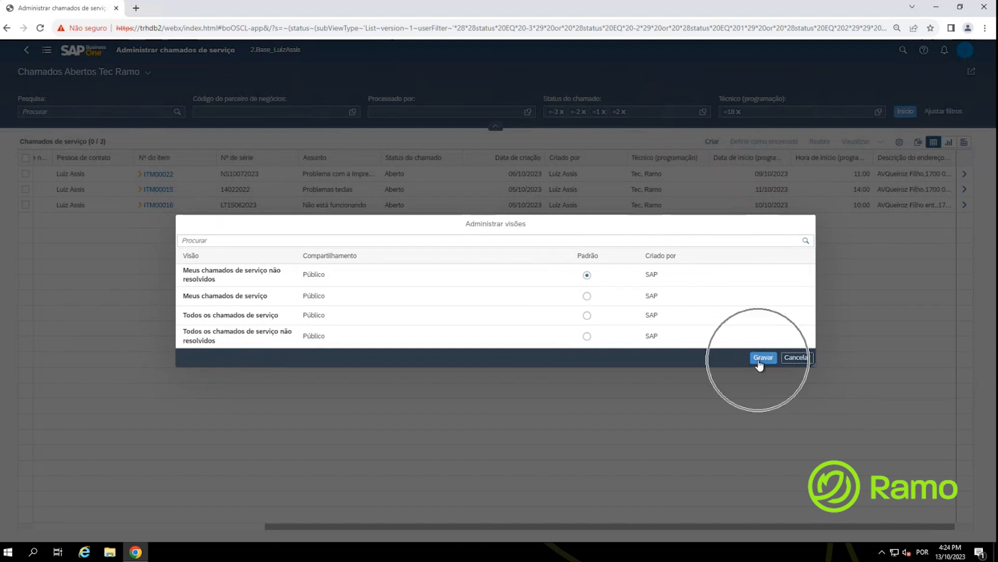
{"action": "left_click", "coordinate": [798, 358]}
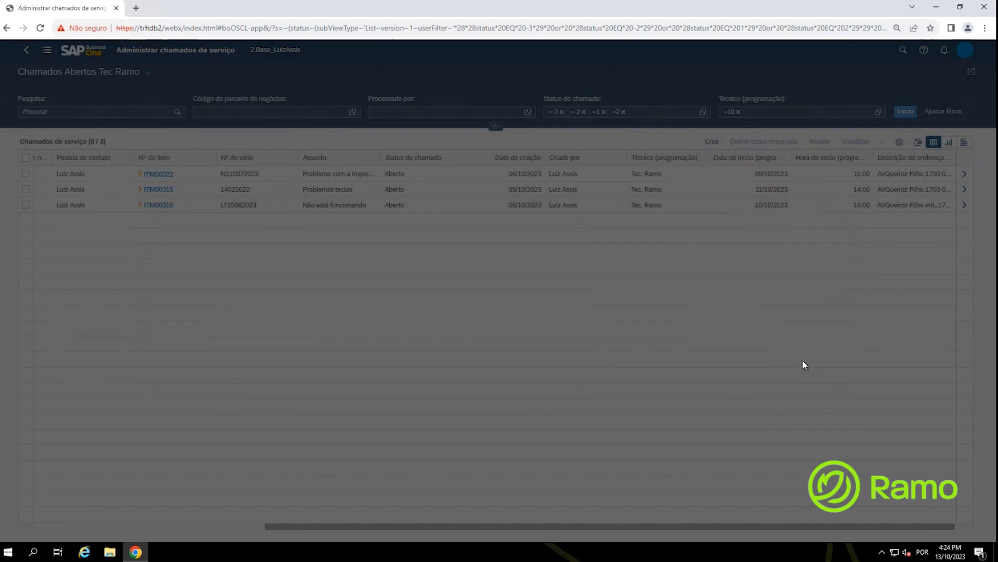
{"action": "left_click_drag", "start_coordinate": [497, 526], "coordinate": [845, 459]}
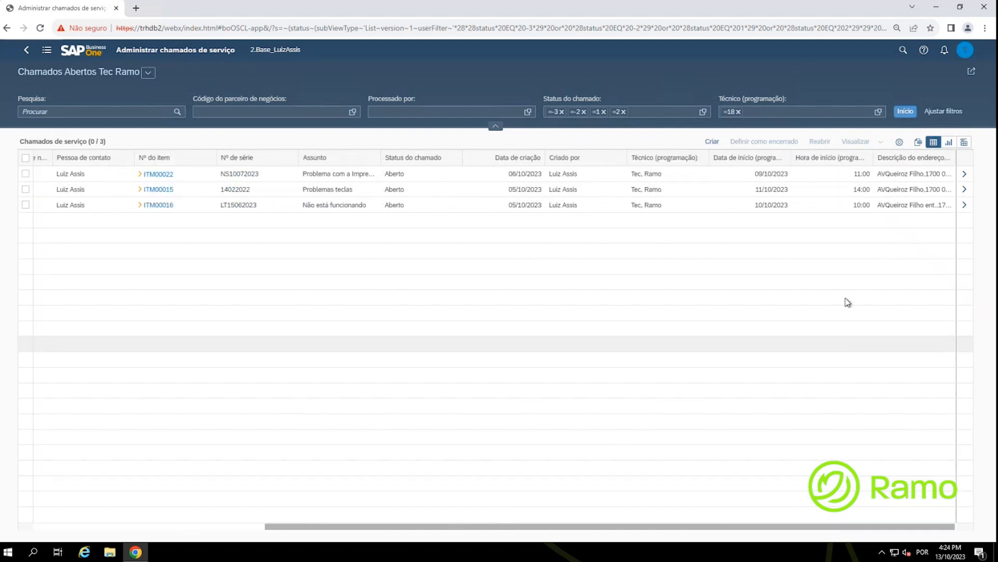
Step: Show the open calls as a horizontal bar chart
{"action": "left_click", "coordinate": [950, 148]}
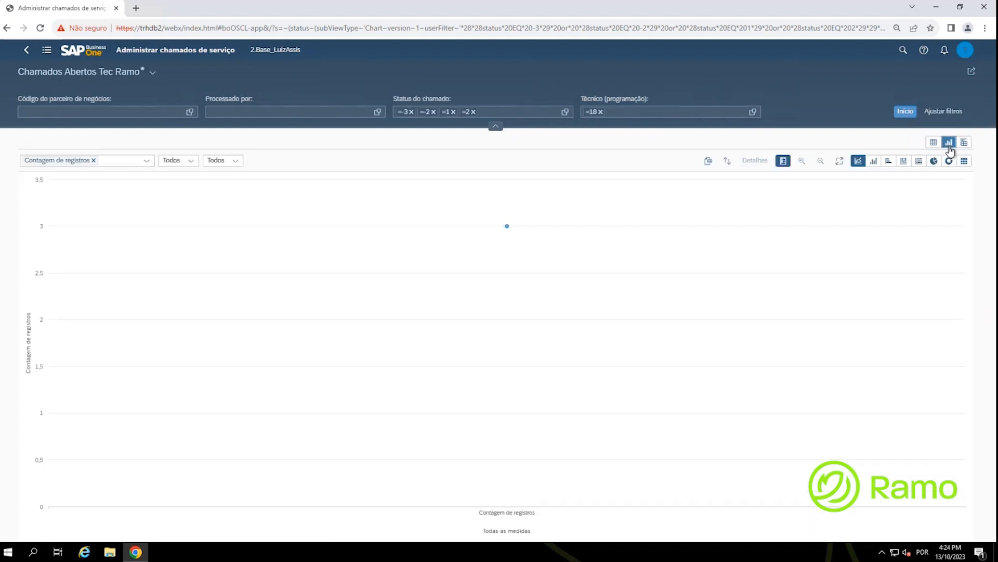
{"action": "left_click", "coordinate": [875, 164]}
{"action": "left_click", "coordinate": [892, 162]}
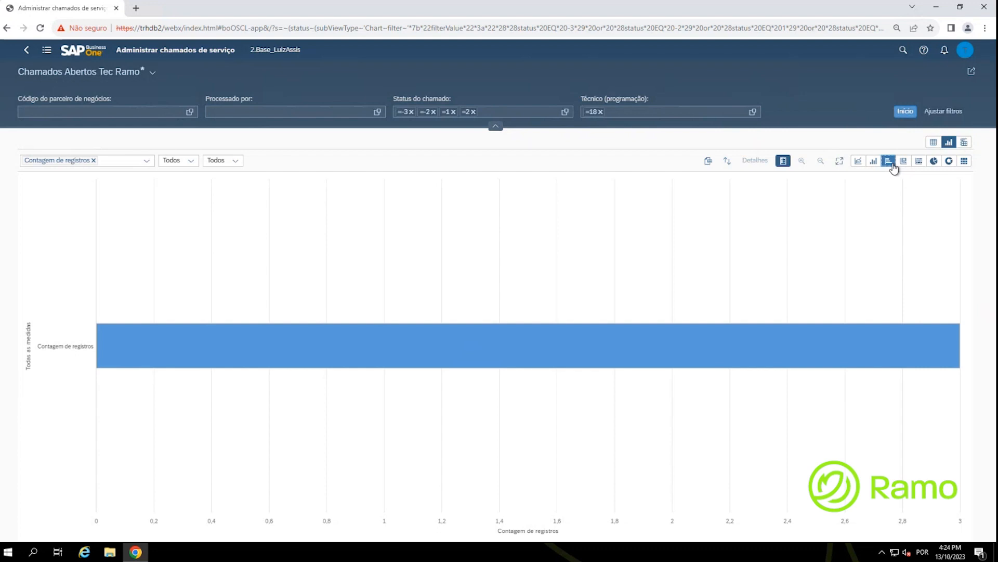
Step: Group the bars by Técnico (programação) and split them by Descrição do item
{"action": "left_click", "coordinate": [191, 161]}
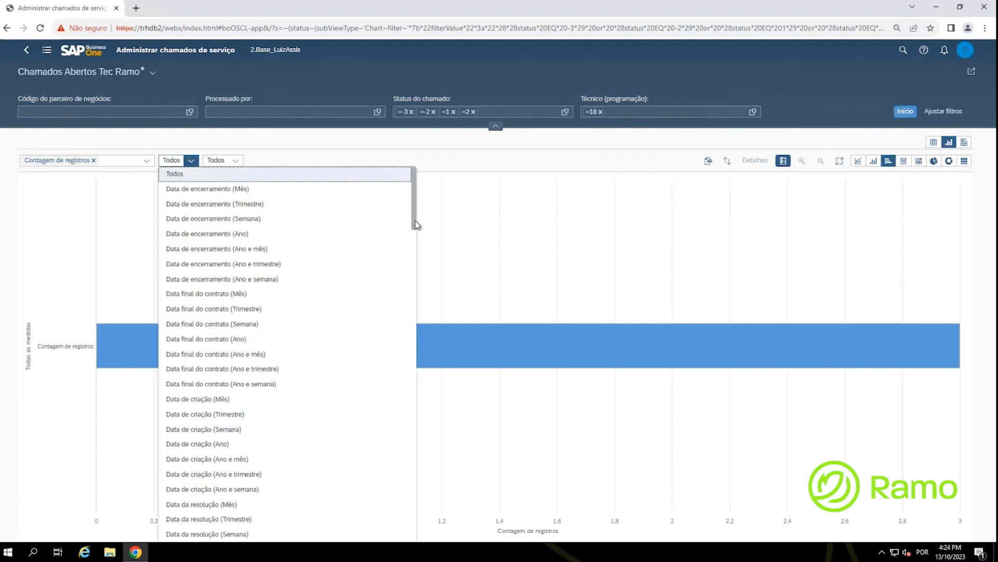
{"action": "left_click_drag", "start_coordinate": [416, 225], "coordinate": [415, 536]}
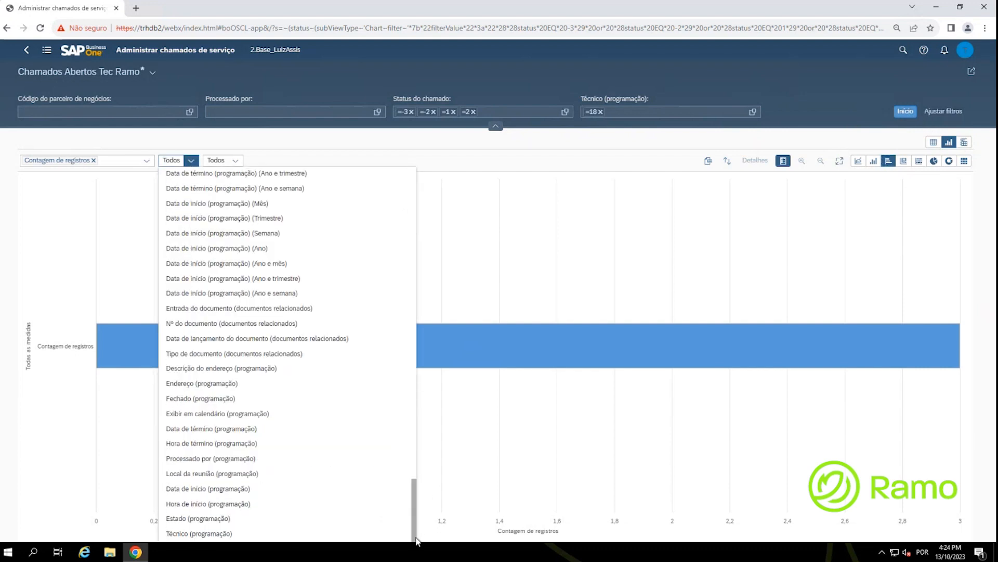
{"action": "left_click", "coordinate": [206, 534]}
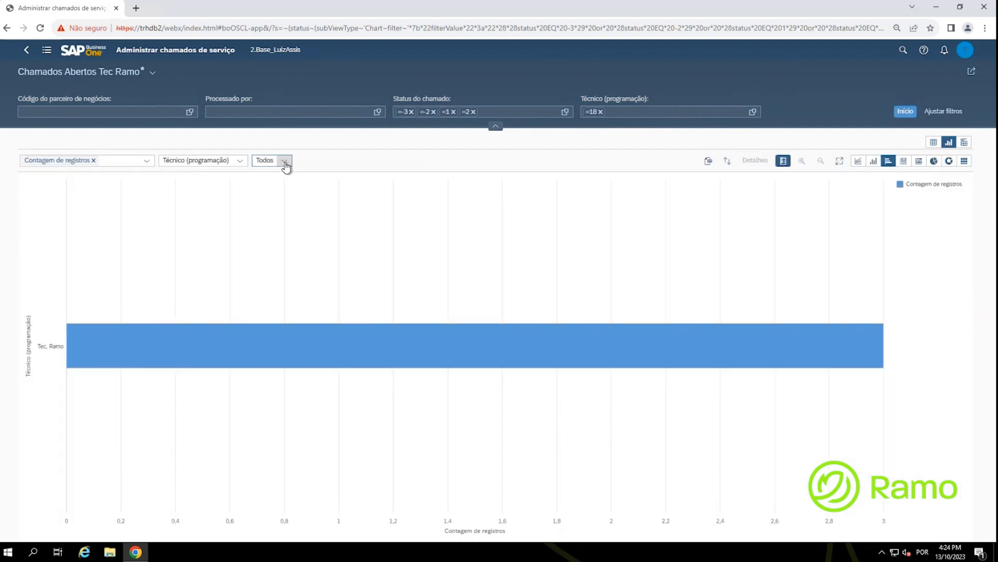
{"action": "left_click", "coordinate": [285, 161]}
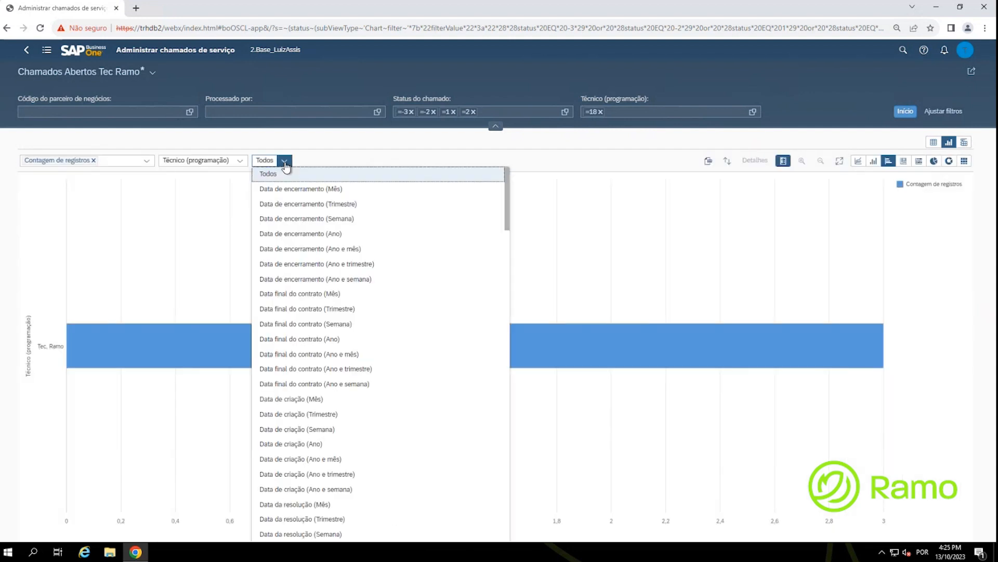
{"action": "scroll", "coordinate": [467, 224], "scroll_direction": "down", "scroll_amount": 15}
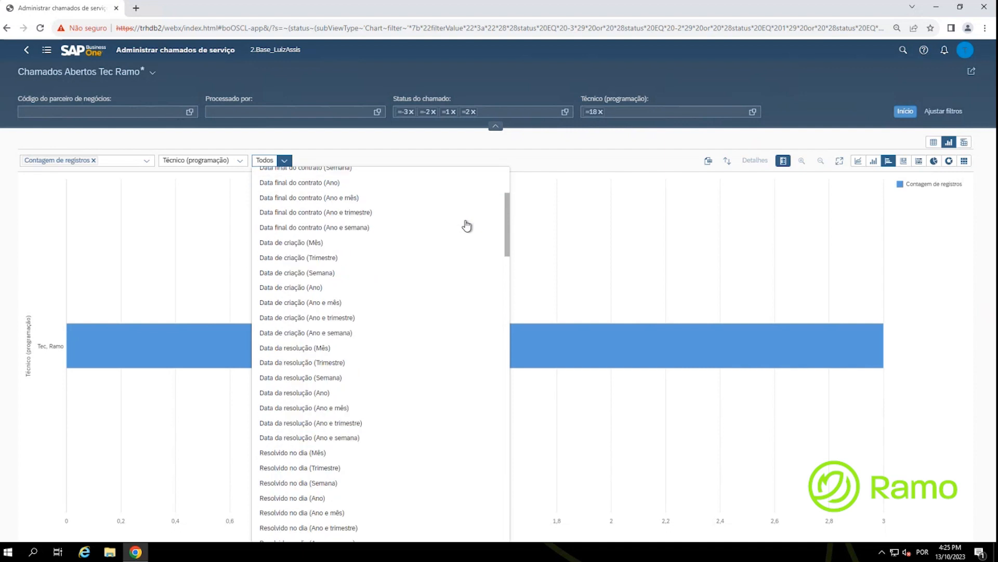
{"action": "scroll", "coordinate": [467, 225], "scroll_direction": "down", "scroll_amount": 5}
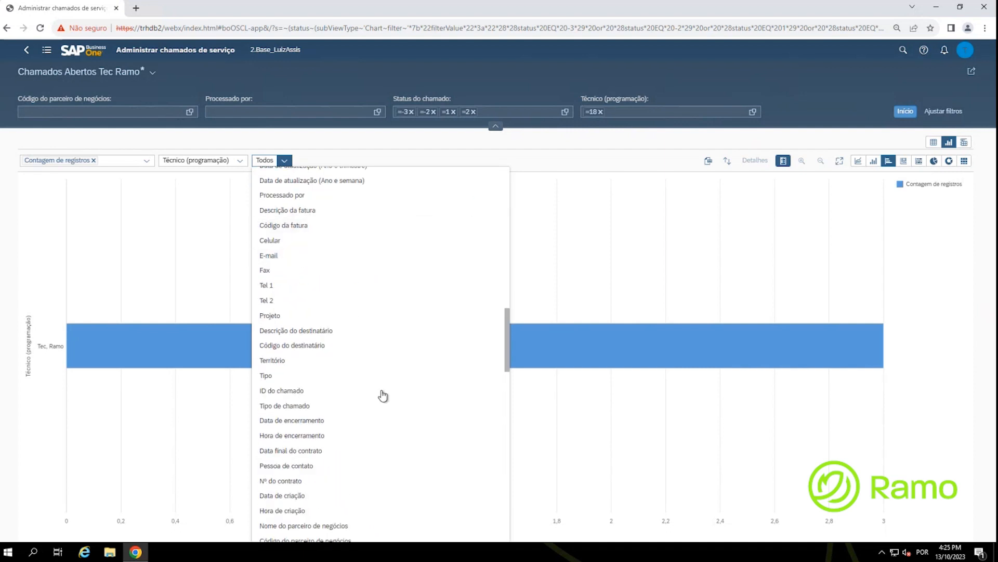
{"action": "scroll", "coordinate": [383, 397], "scroll_direction": "down", "scroll_amount": 3}
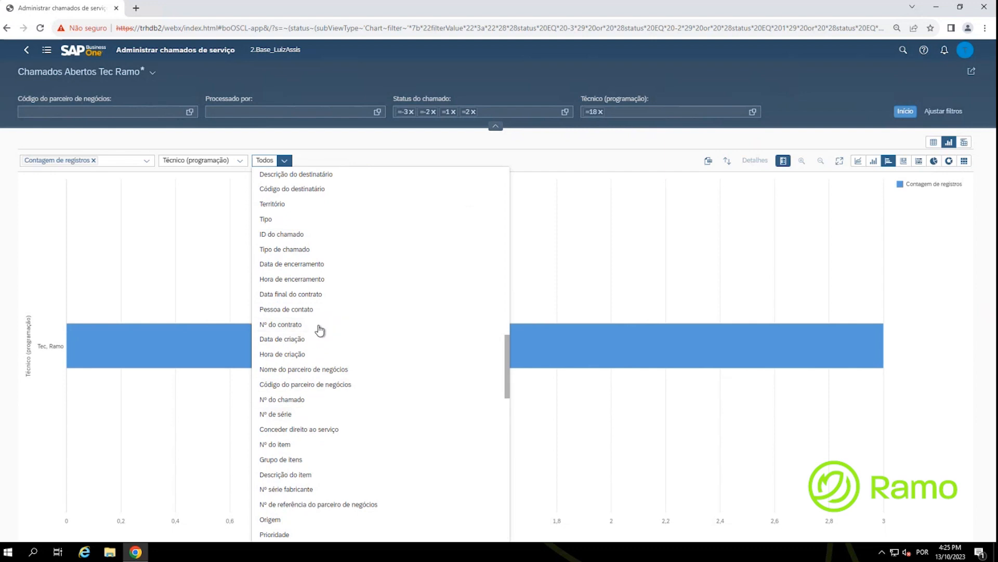
{"action": "left_click", "coordinate": [301, 475]}
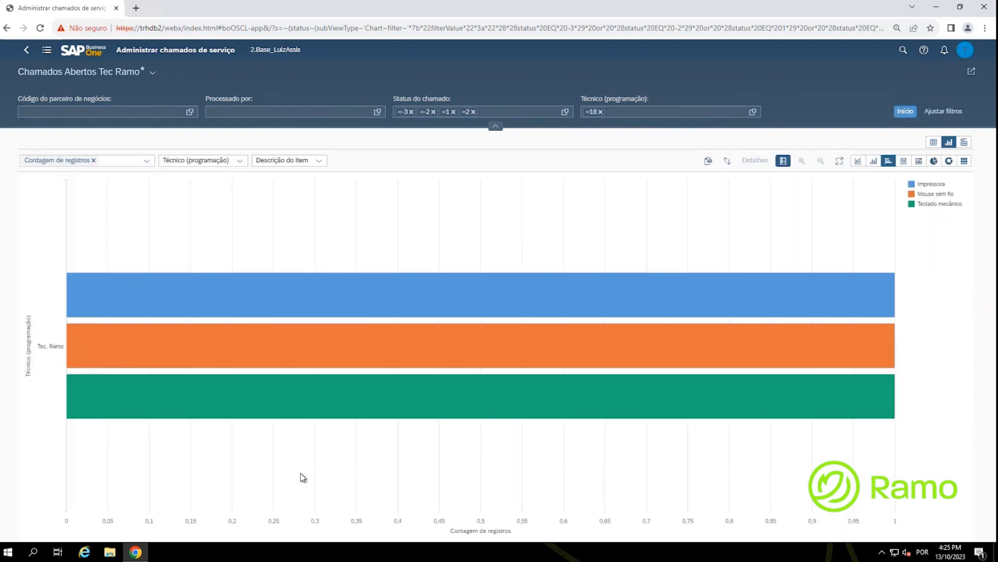
{"action": "left_click", "coordinate": [51, 346]}
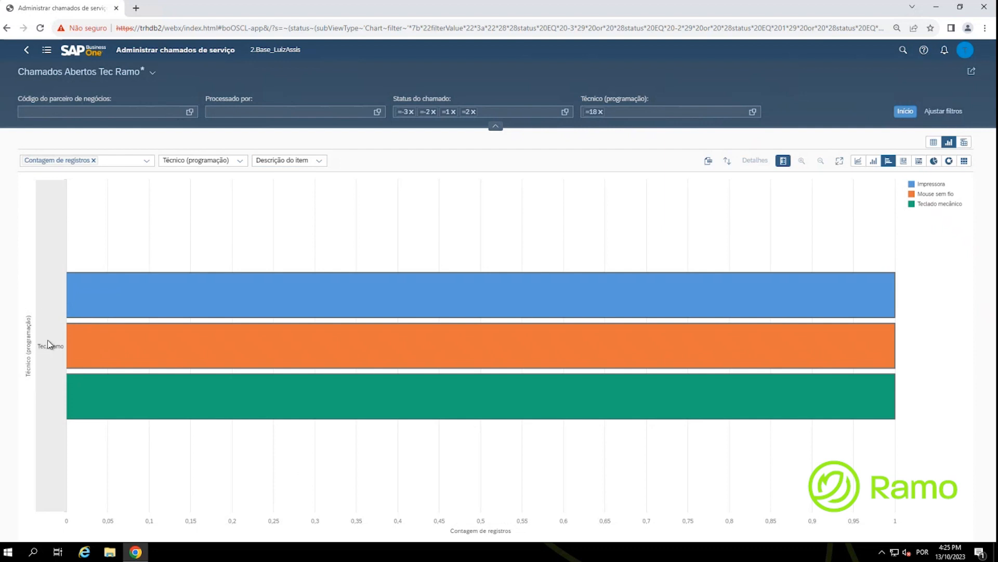
{"action": "left_click", "coordinate": [953, 186]}
{"action": "left_click", "coordinate": [952, 195]}
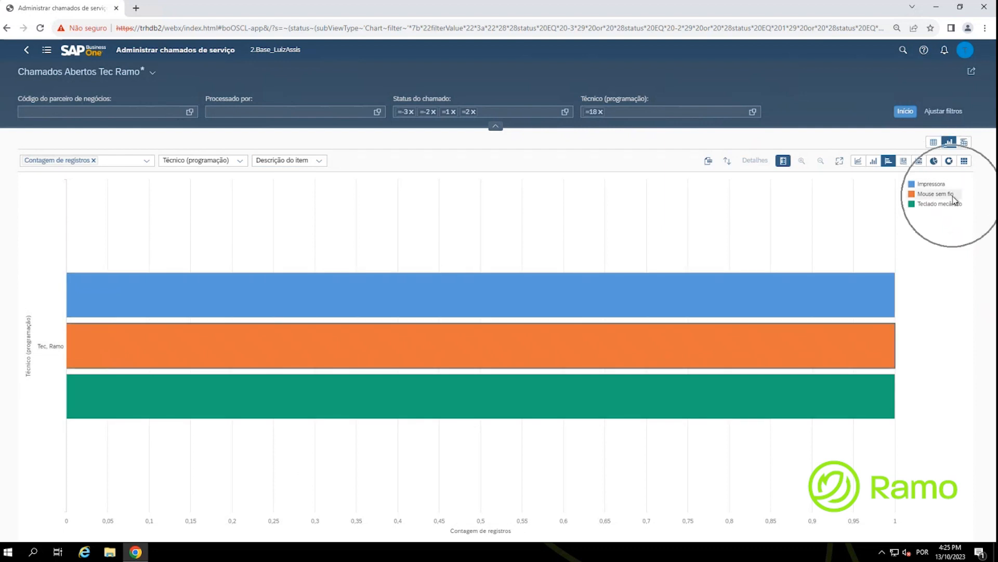
{"action": "left_click", "coordinate": [948, 203]}
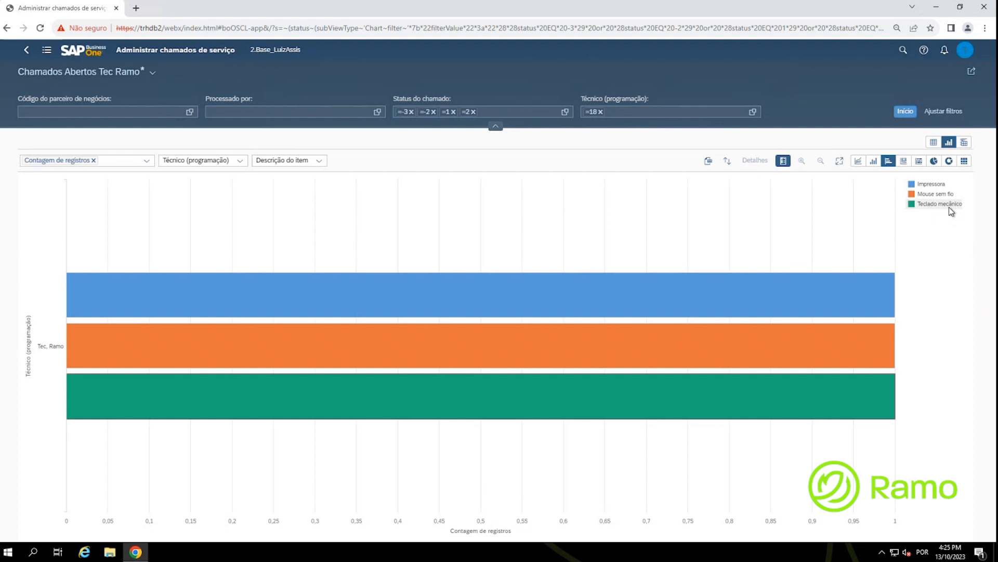
{"action": "left_click", "coordinate": [949, 207]}
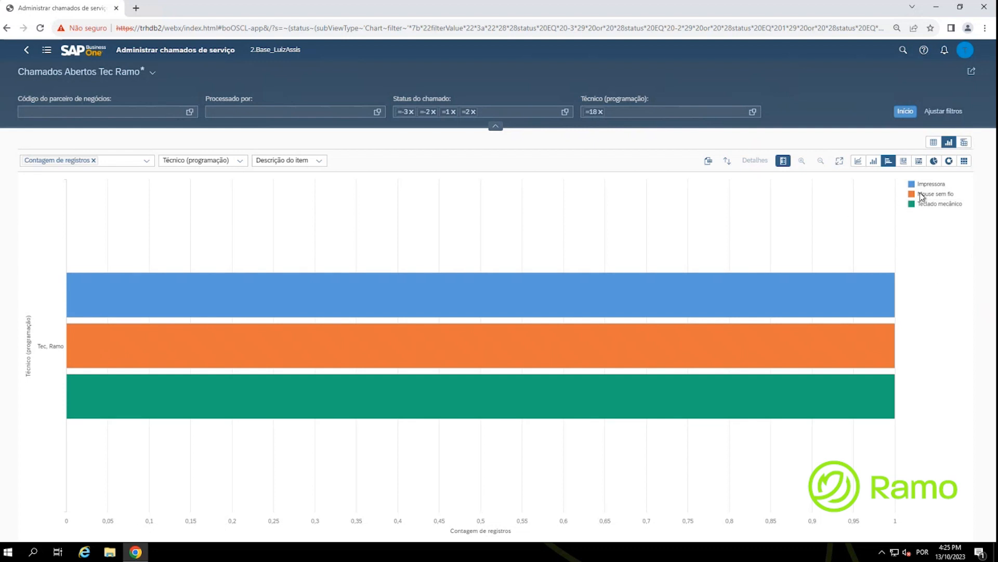
{"action": "key", "text": "ctrl"}
{"action": "key", "text": "ctrl"}
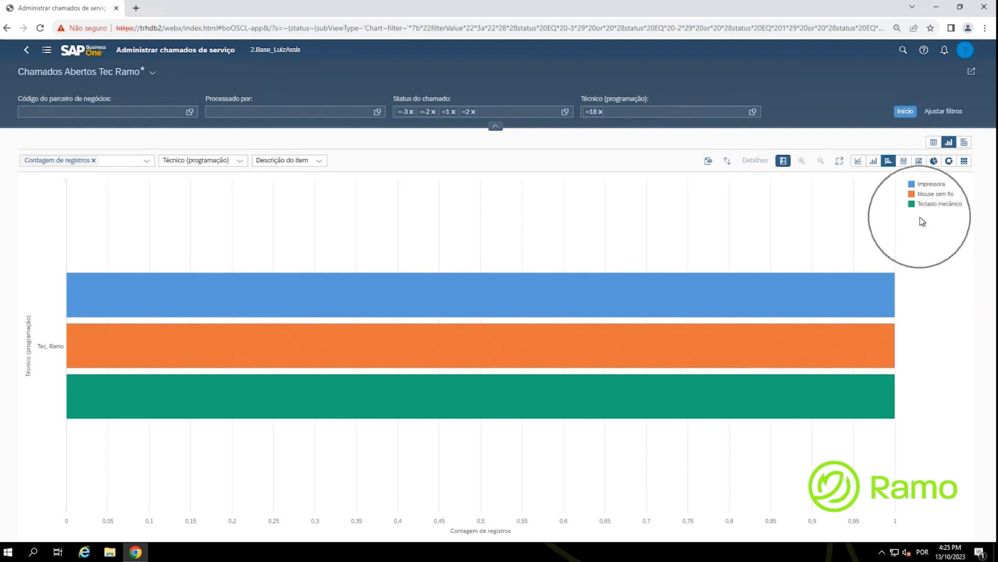
{"action": "left_click", "coordinate": [934, 161]}
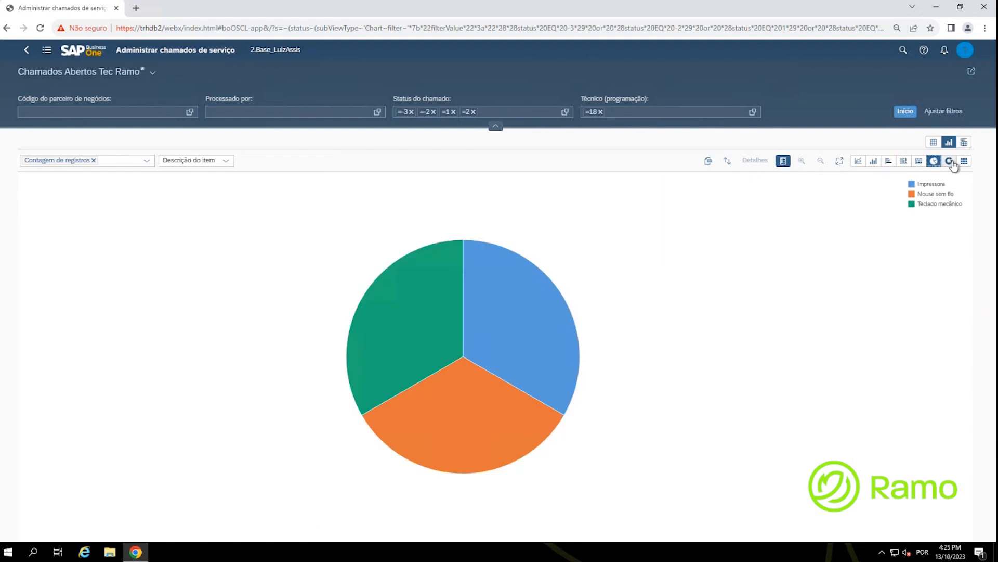
{"action": "left_click", "coordinate": [949, 160]}
{"action": "left_click", "coordinate": [902, 162]}
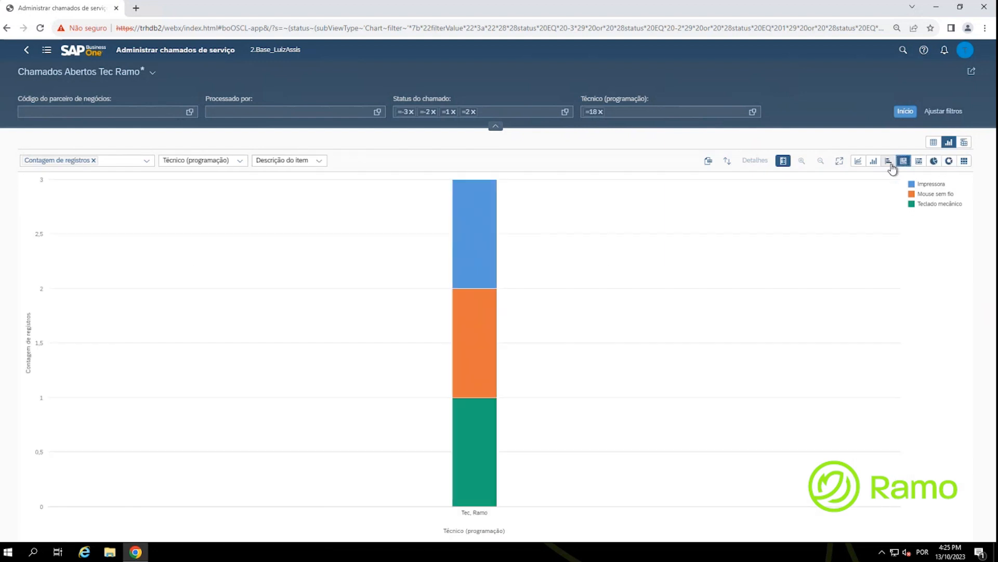
{"action": "left_click", "coordinate": [888, 162]}
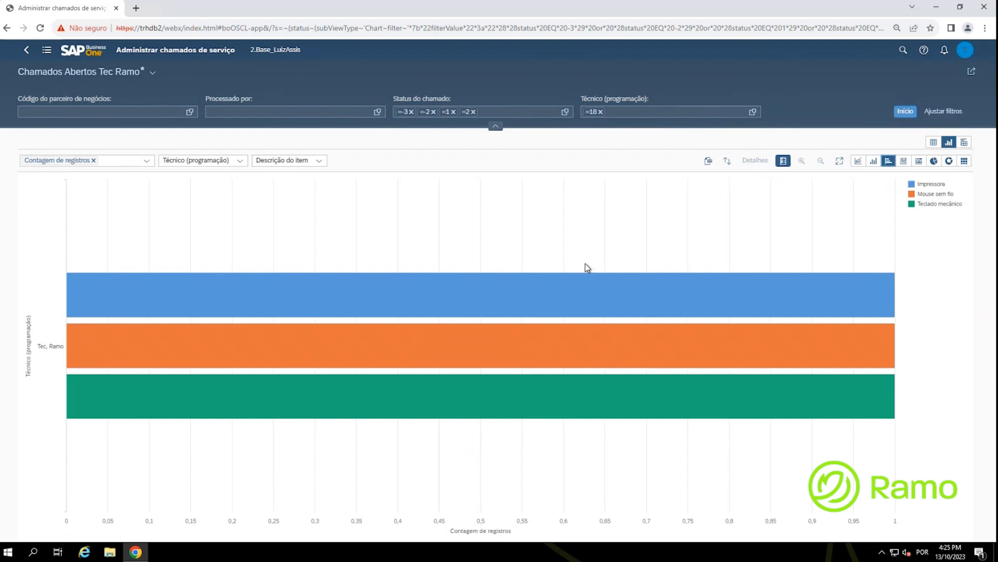
{"action": "key", "text": "ctrl"}
{"action": "key", "text": "ctrl"}
Step: Save the view as a tile, using 'Chamados Abertos Tec Ramo' as both title and subtitle
{"action": "left_click", "coordinate": [971, 73]}
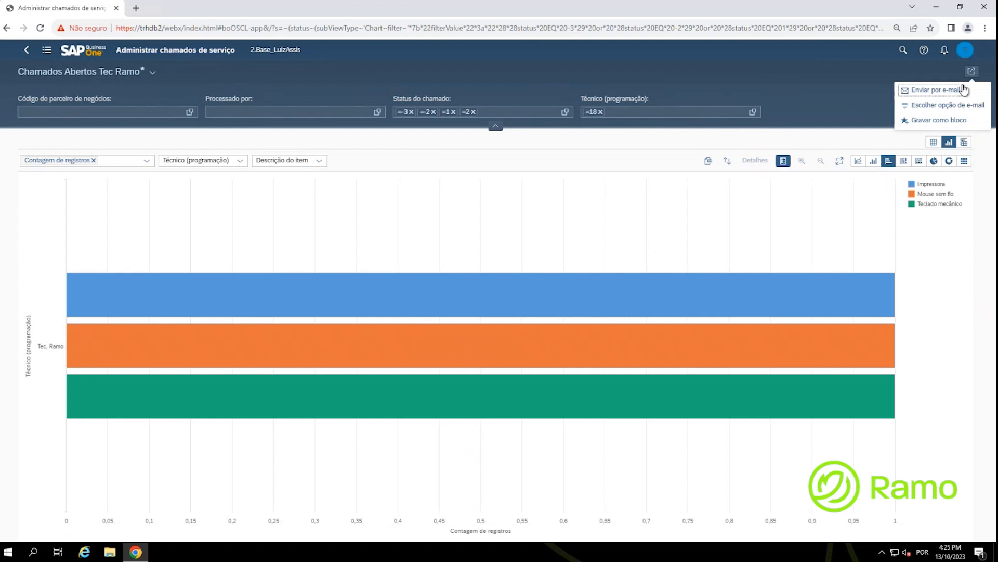
{"action": "key", "text": "ctrl"}
{"action": "left_click", "coordinate": [956, 120]}
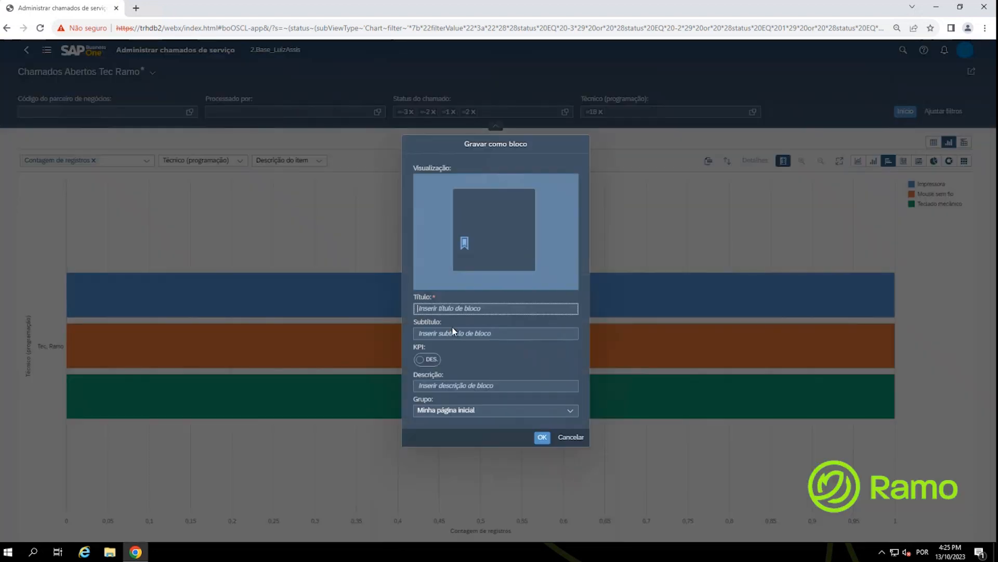
{"action": "type", "text": "Chamados Abertos Tec Ramo"}
{"action": "left_click_drag", "start_coordinate": [509, 313], "coordinate": [401, 288]}
{"action": "key", "text": "ctrl+c"}
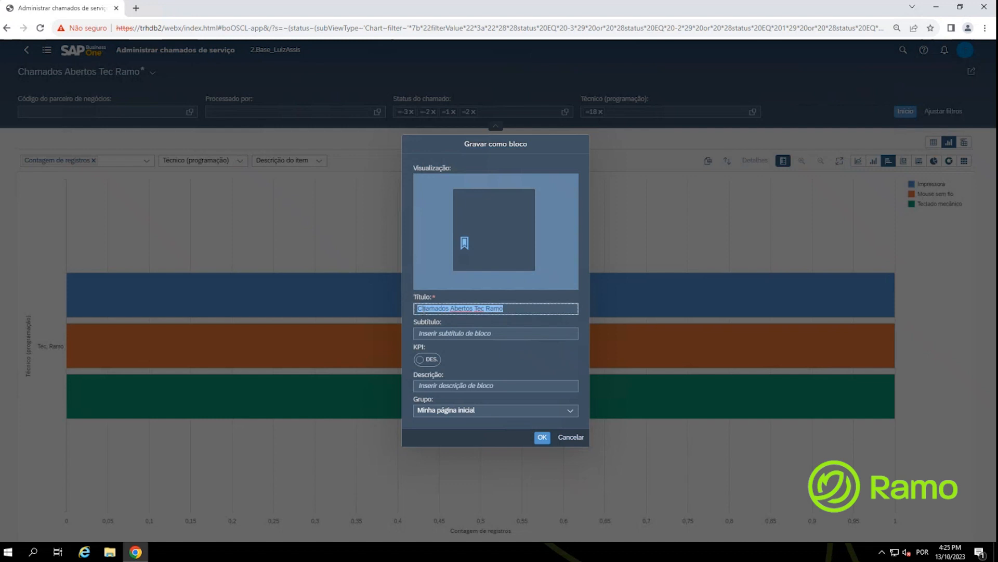
{"action": "left_click", "coordinate": [433, 337]}
{"action": "key", "text": "ctrl+v"}
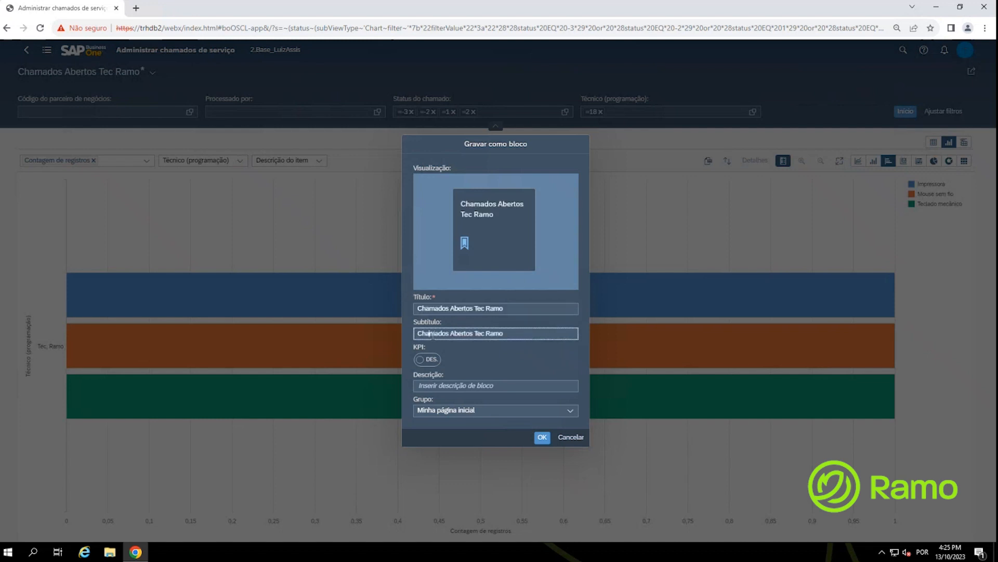
Step: Enable the tile's KPI with Contagem de registros as value and description 'Total'
{"action": "left_click", "coordinate": [429, 361]}
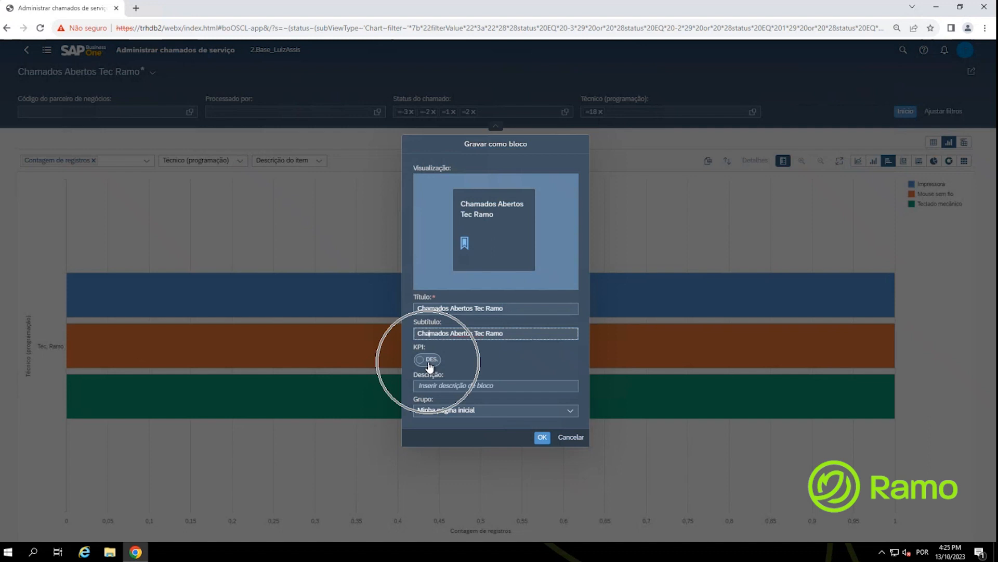
{"action": "left_click", "coordinate": [430, 364]}
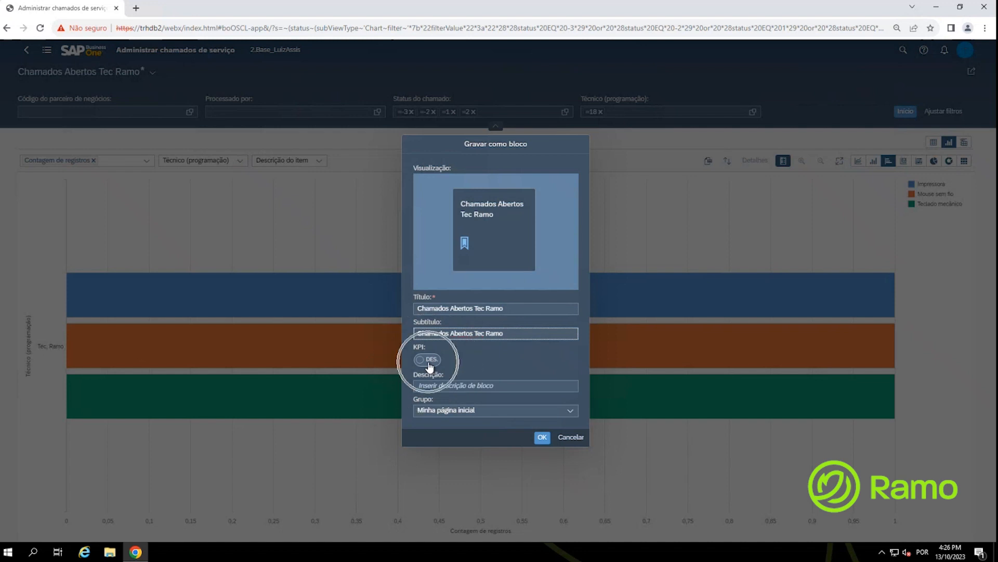
{"action": "left_click", "coordinate": [427, 360]}
{"action": "key", "text": "ctrl"}
{"action": "key", "text": "ctrl"}
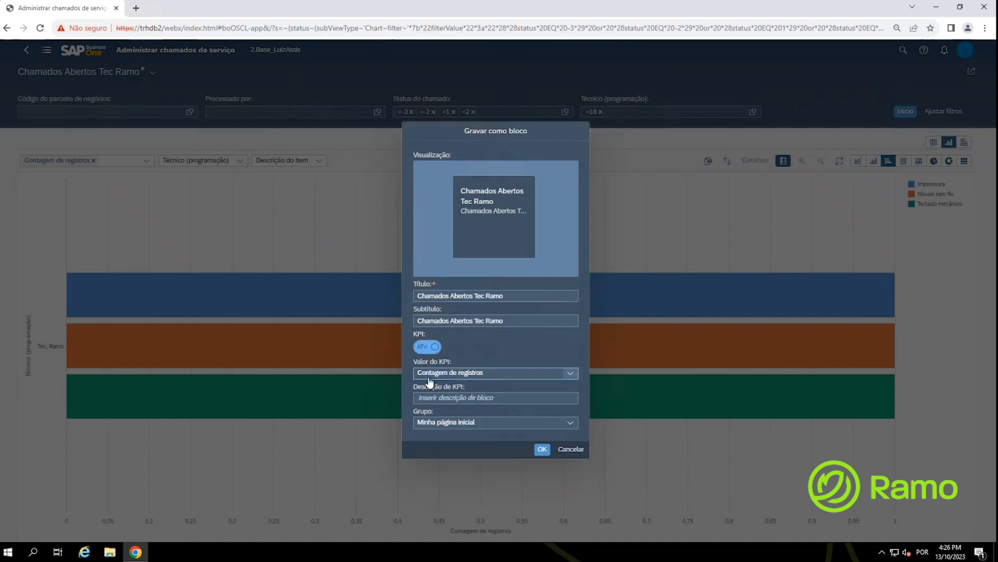
{"action": "left_click", "coordinate": [430, 382]}
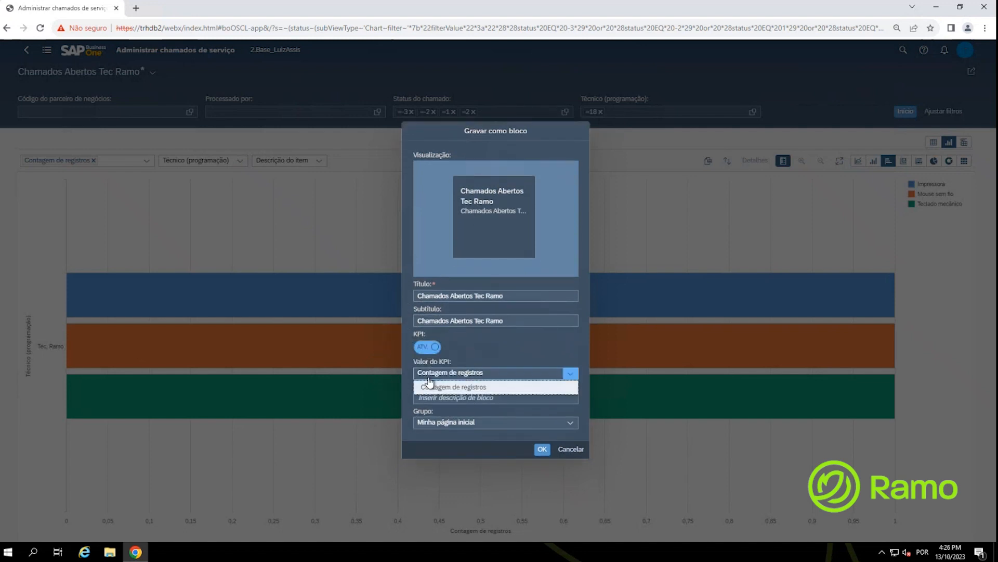
{"action": "left_click", "coordinate": [429, 385]}
{"action": "left_click", "coordinate": [435, 398]}
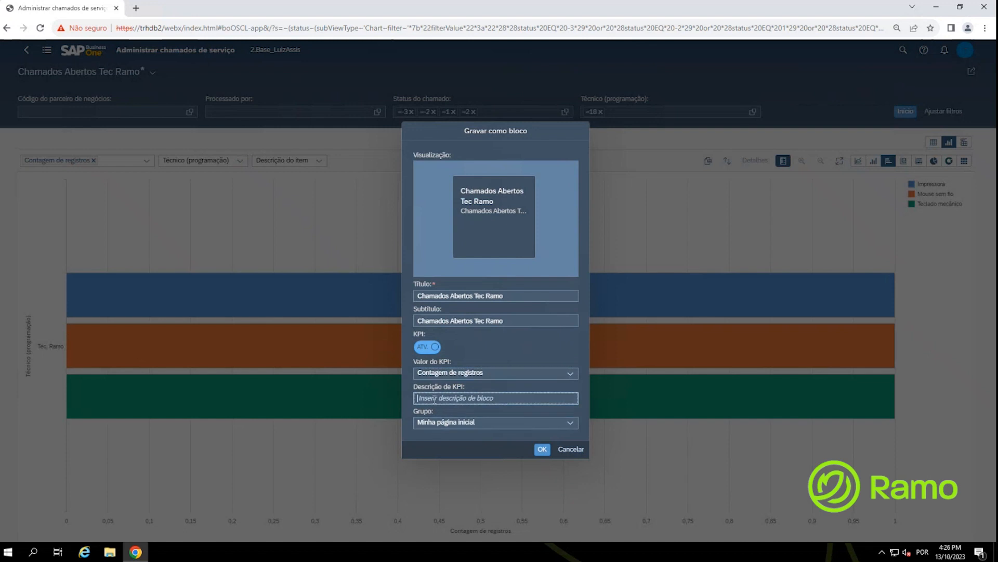
{"action": "type", "text": "Total"}
Step: Place the tile in the Minha página inicial group and confirm its creation
{"action": "left_click", "coordinate": [465, 423]}
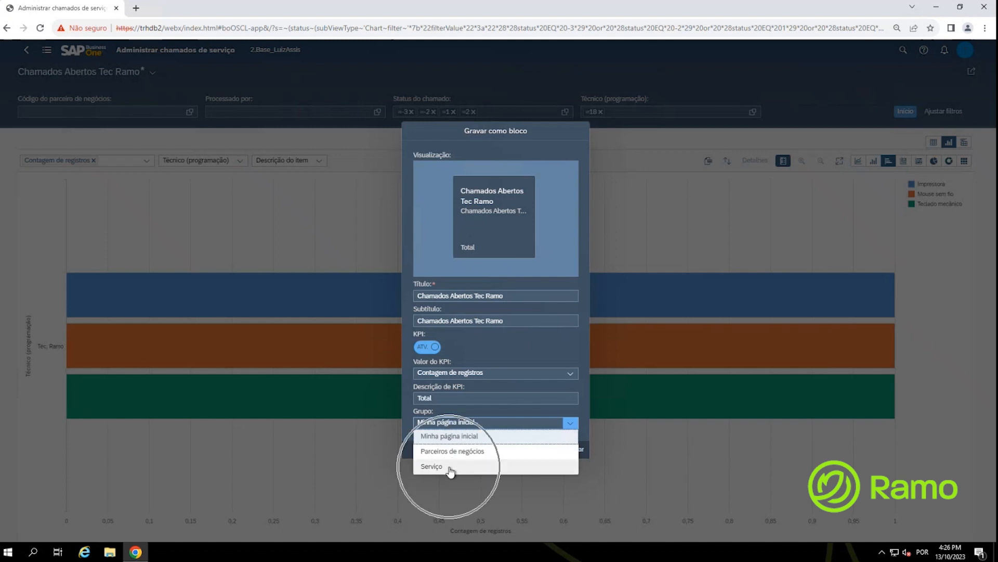
{"action": "left_click", "coordinate": [446, 439]}
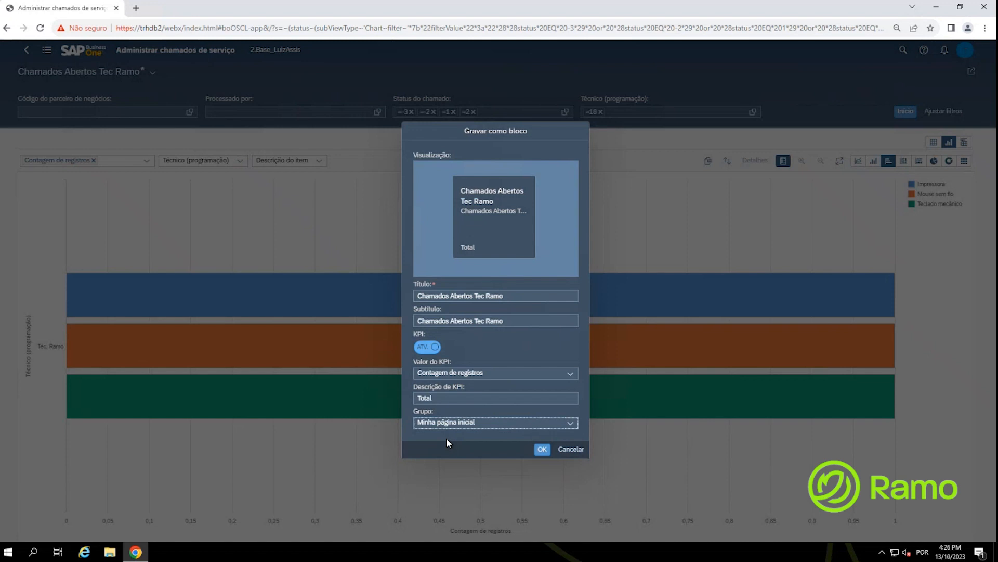
{"action": "left_click", "coordinate": [543, 452]}
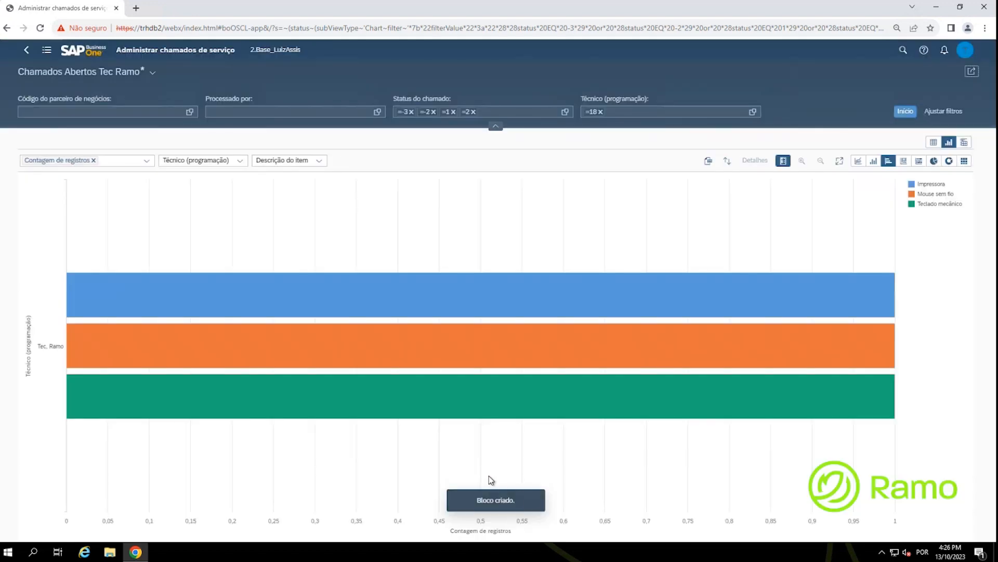
{"action": "left_click", "coordinate": [488, 475]}
Step: Return to the home page and check the new Chamados Abertos Tec Ramo tile counting 3
{"action": "left_click", "coordinate": [88, 55]}
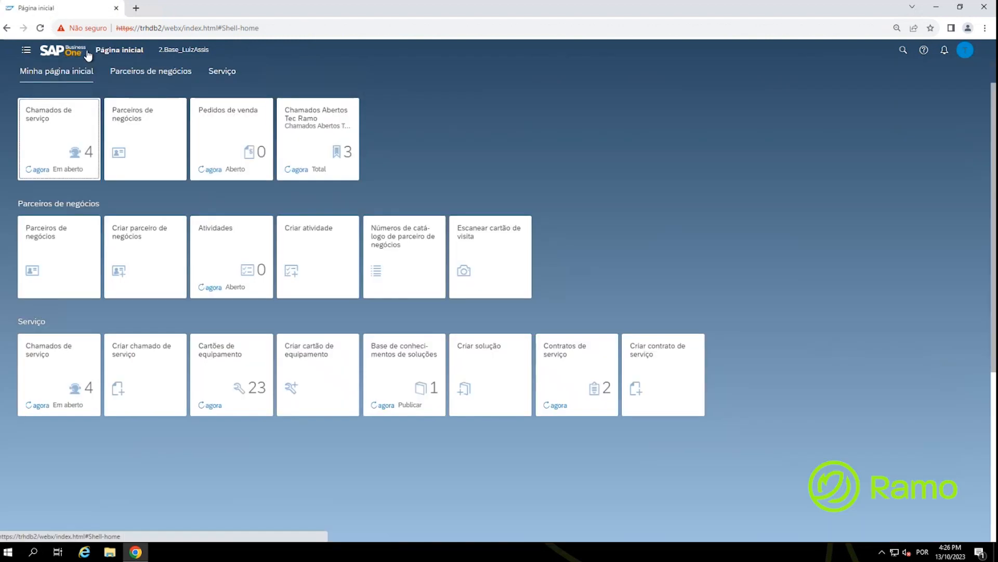
{"action": "left_click", "coordinate": [337, 120]}
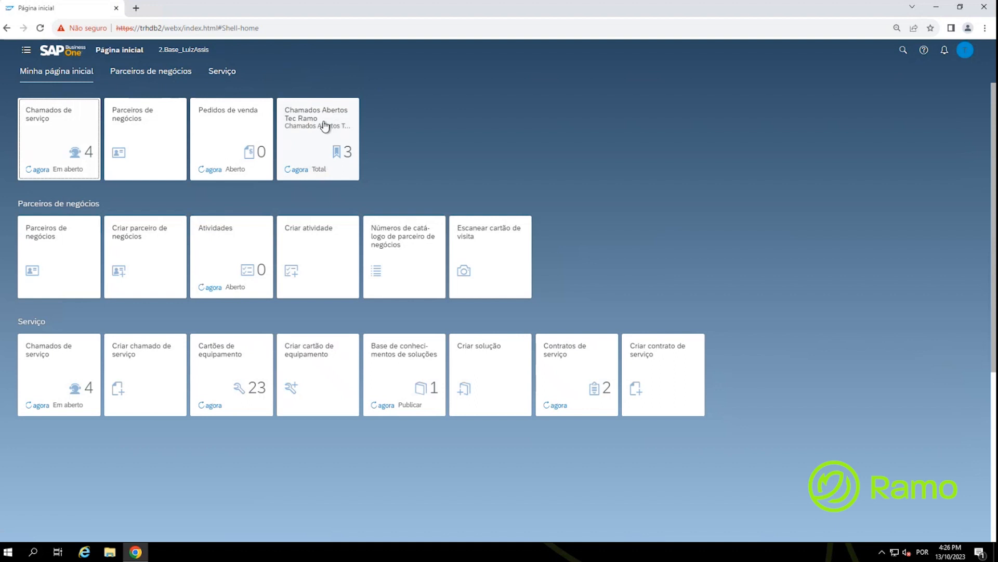
{"action": "left_click", "coordinate": [348, 155]}
{"action": "left_click", "coordinate": [318, 145]}
Step: Delete the Chamados de serviço tile from Minha página inicial via Editar página inicial
{"action": "left_click", "coordinate": [968, 55]}
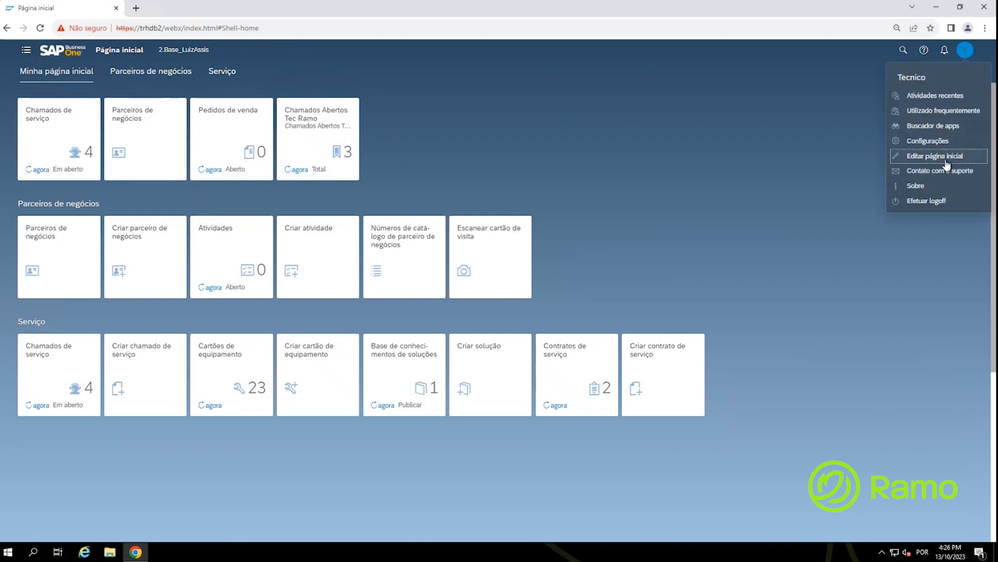
{"action": "left_click", "coordinate": [946, 158]}
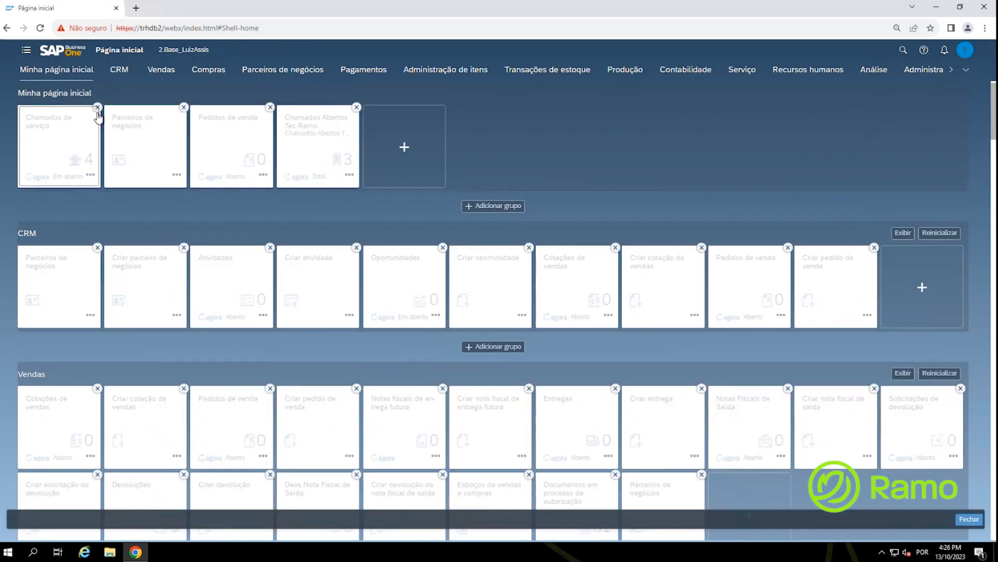
{"action": "left_click", "coordinate": [96, 109]}
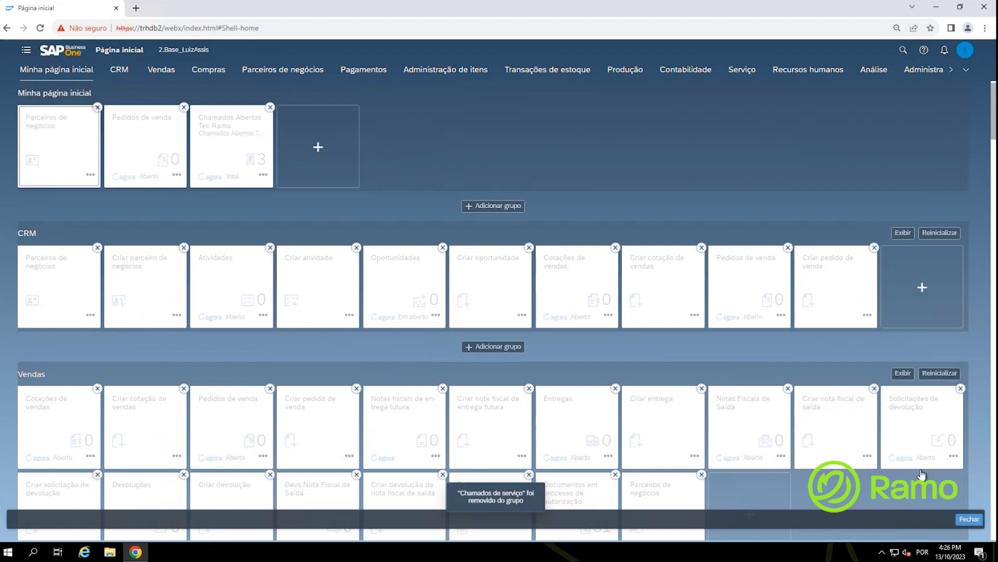
{"action": "left_click", "coordinate": [979, 519]}
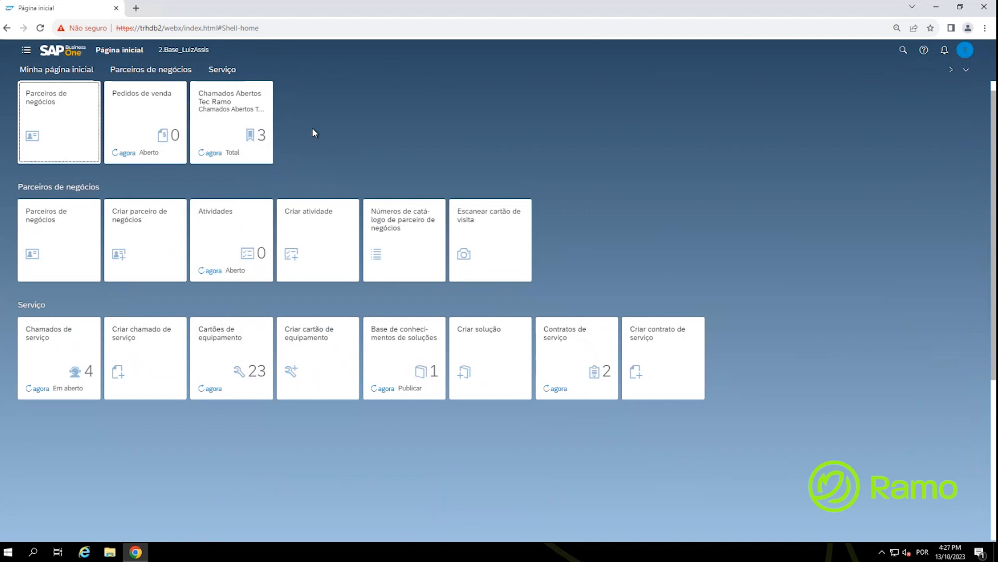
{"action": "left_click", "coordinate": [222, 136]}
Step: Open the Chamados Abertos Tec Ramo tile in table view and resize columns to review calls 178, 167, 166
{"action": "left_click", "coordinate": [221, 136]}
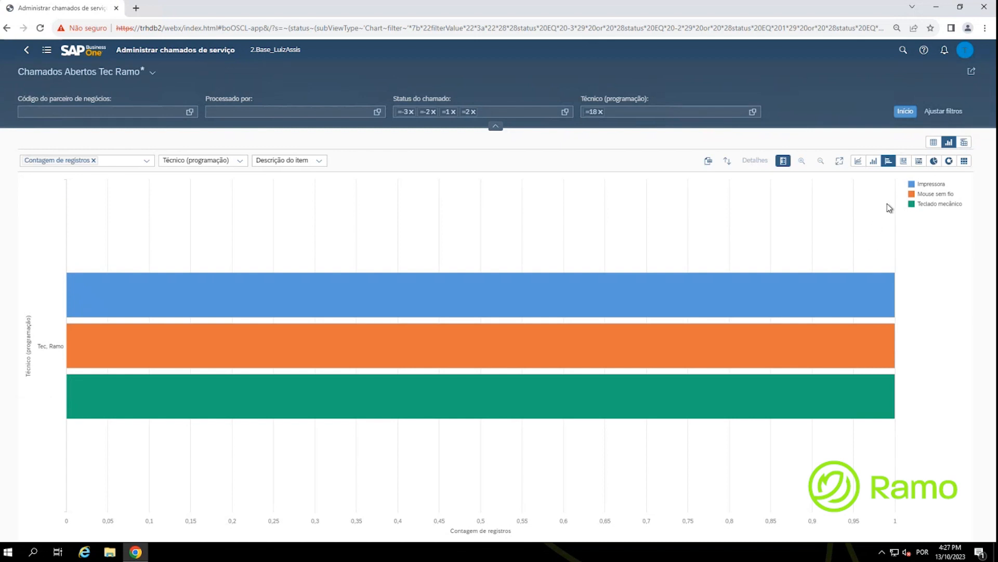
{"action": "left_click", "coordinate": [933, 143]}
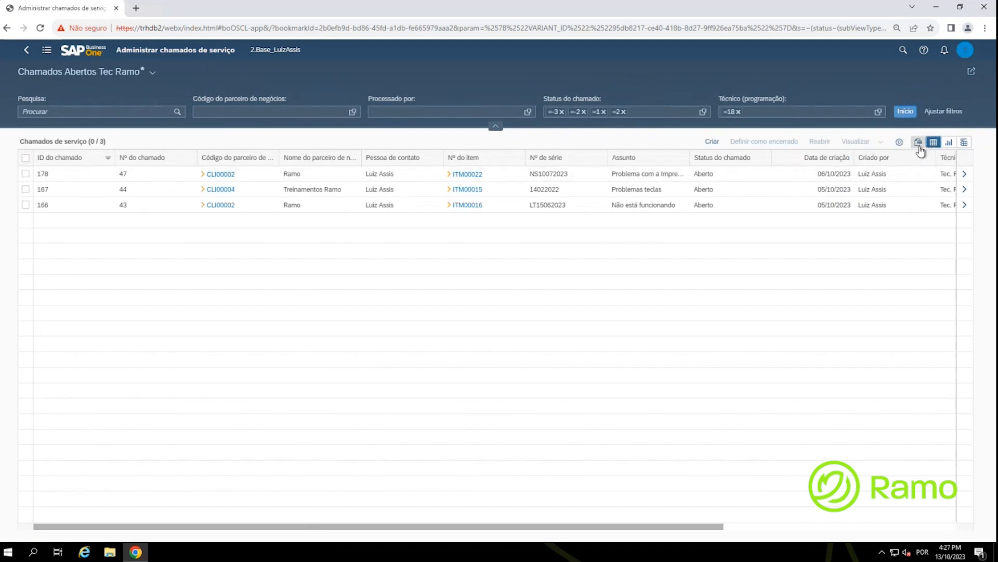
{"action": "left_click", "coordinate": [919, 146]}
{"action": "left_click", "coordinate": [919, 146]}
{"action": "left_click_drag", "start_coordinate": [416, 526], "coordinate": [738, 541]}
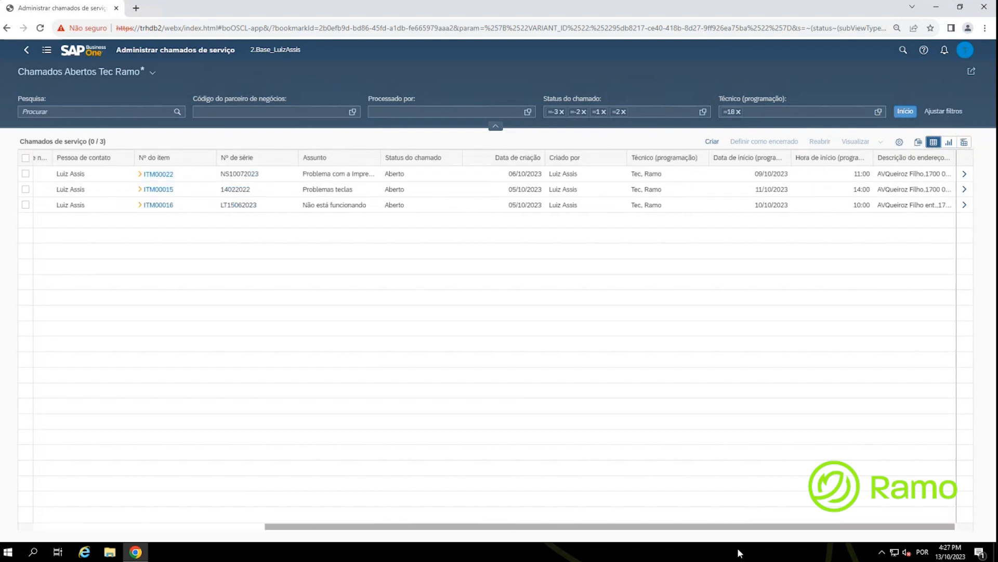
{"action": "left_click", "coordinate": [736, 174]}
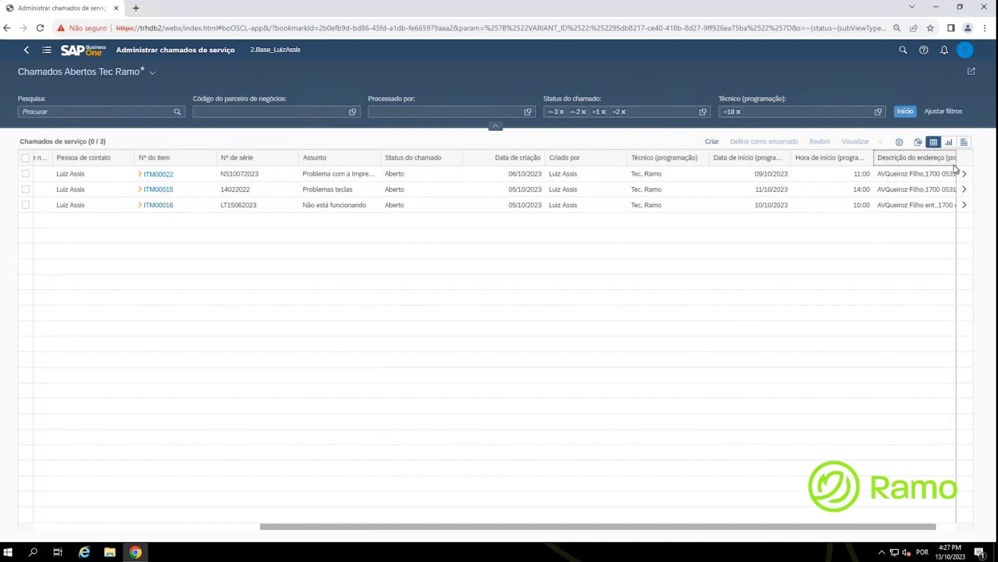
{"action": "left_click_drag", "start_coordinate": [831, 526], "coordinate": [878, 522]}
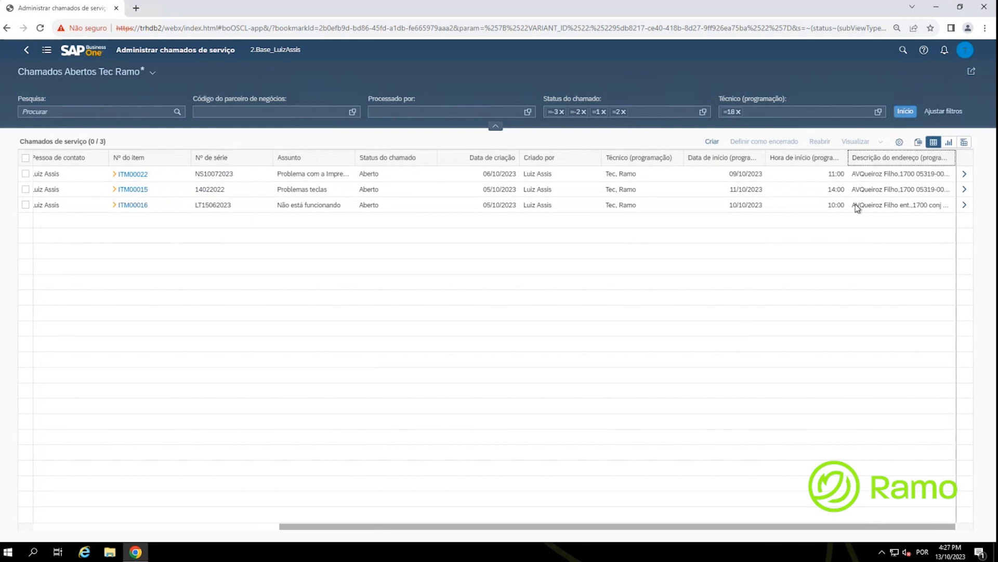
{"action": "left_click_drag", "start_coordinate": [820, 150], "coordinate": [792, 174]}
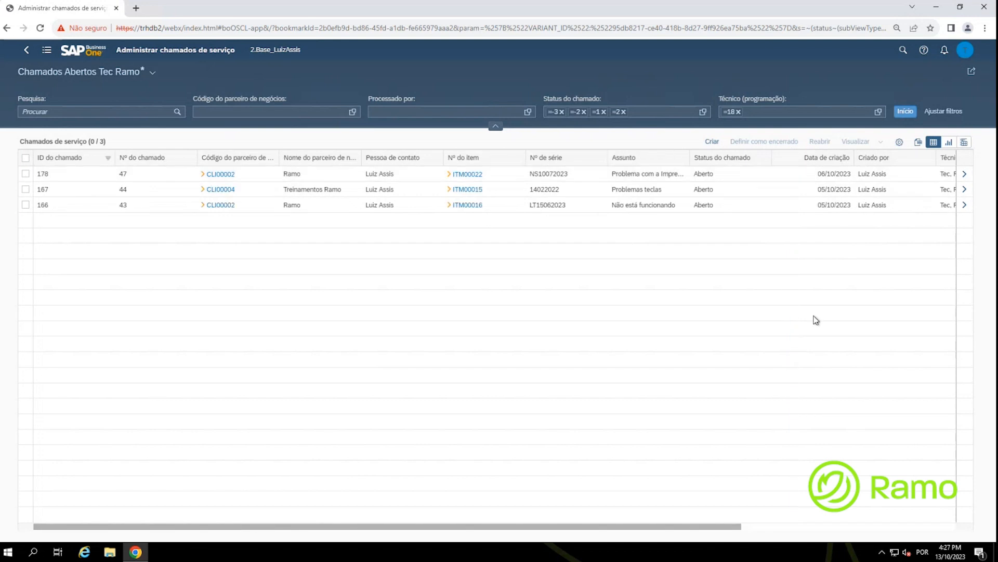
{"action": "left_click_drag", "start_coordinate": [713, 522], "coordinate": [527, 516]}
{"action": "key", "text": "ctrl"}
{"action": "key", "text": "ctrl"}
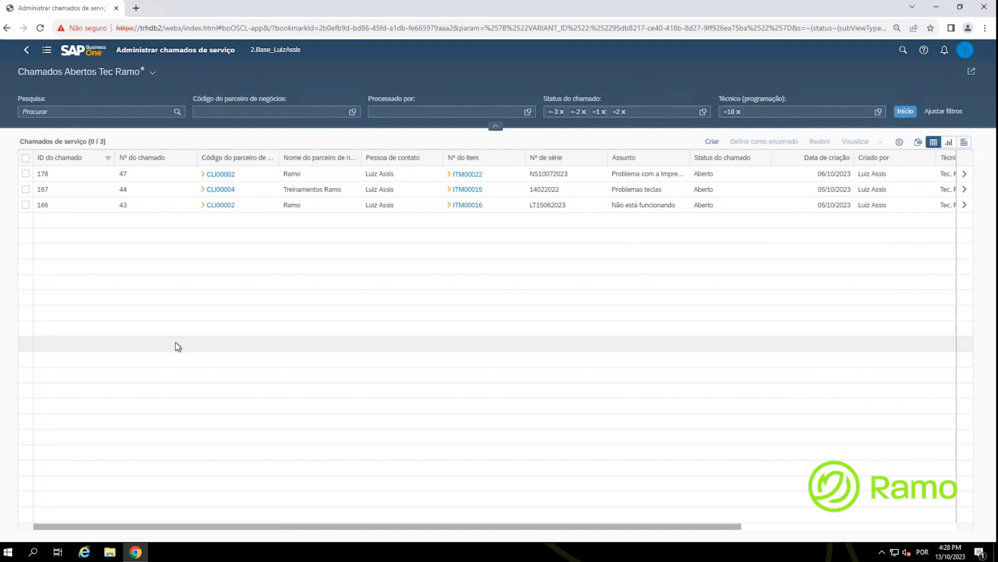
Step: Open service call 47's details and switch it to edit mode
{"action": "left_click", "coordinate": [161, 176]}
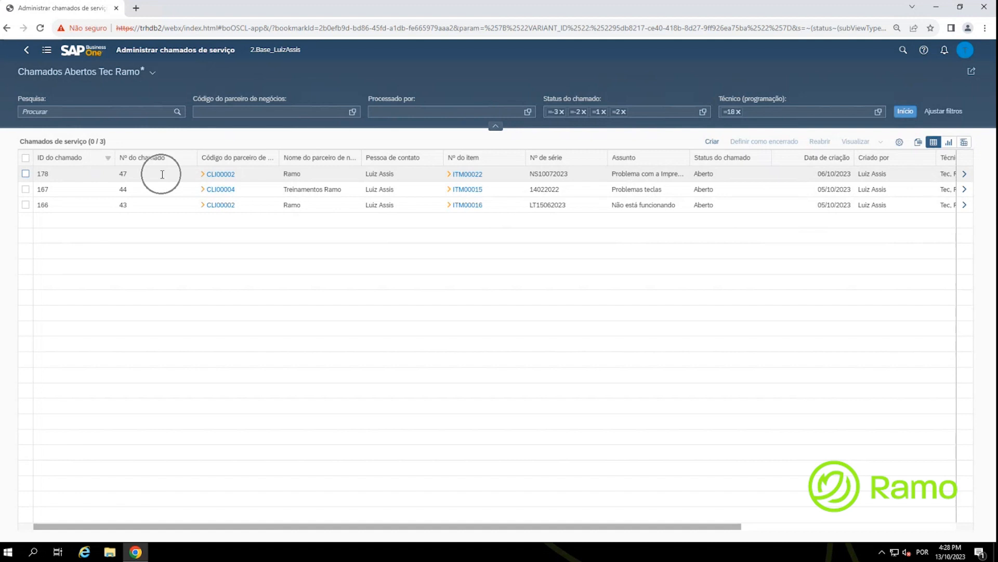
{"action": "left_click", "coordinate": [161, 177]}
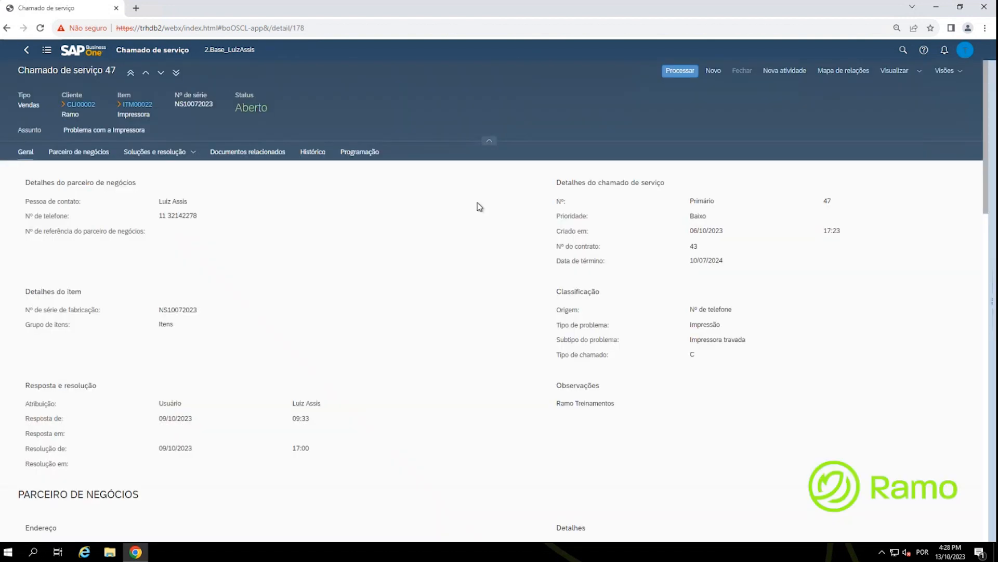
{"action": "left_click", "coordinate": [678, 73]}
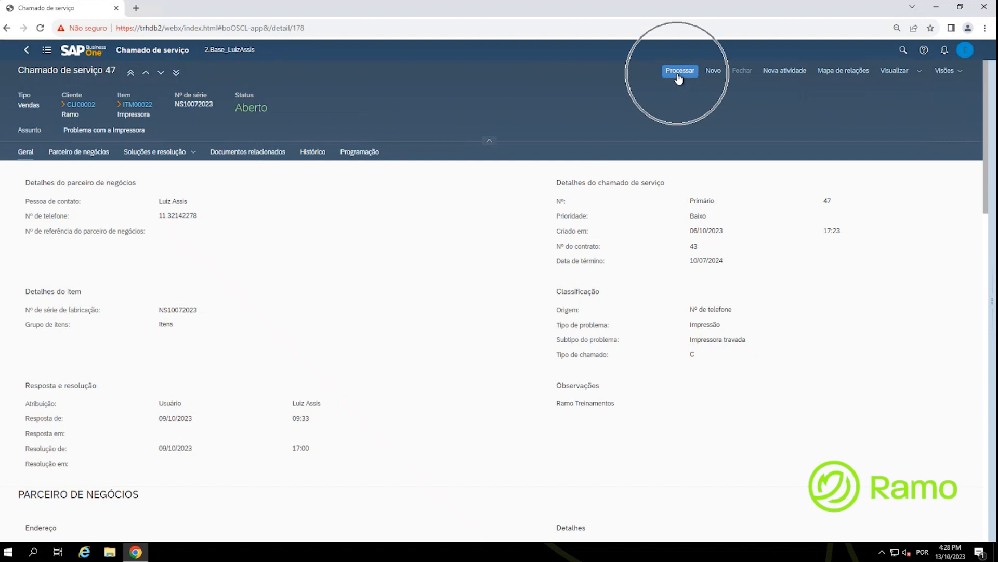
{"action": "left_click", "coordinate": [678, 73]}
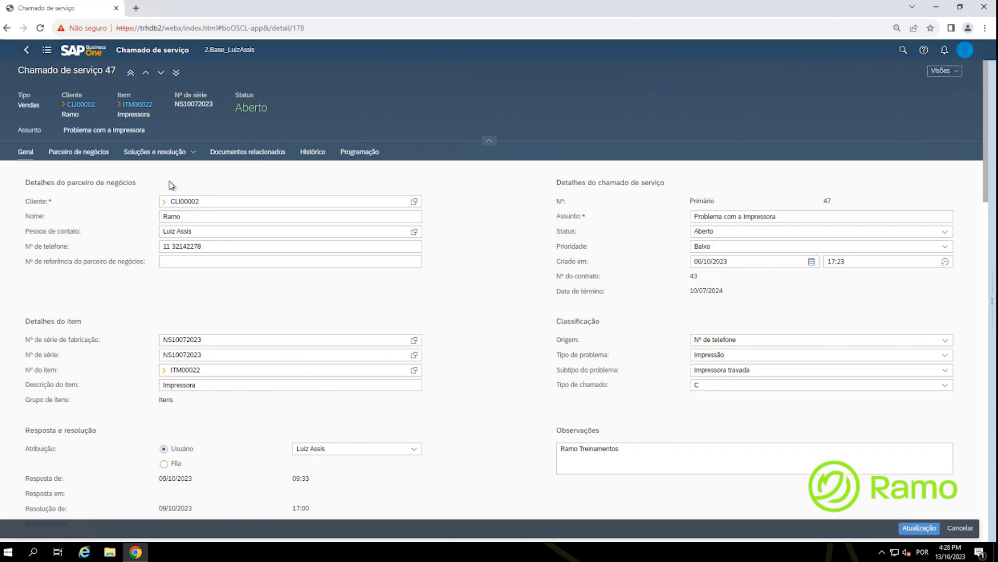
Step: Enter the resolution 'Ok do cliente conforme visita.' and save the call with Atualização
{"action": "left_click", "coordinate": [148, 153]}
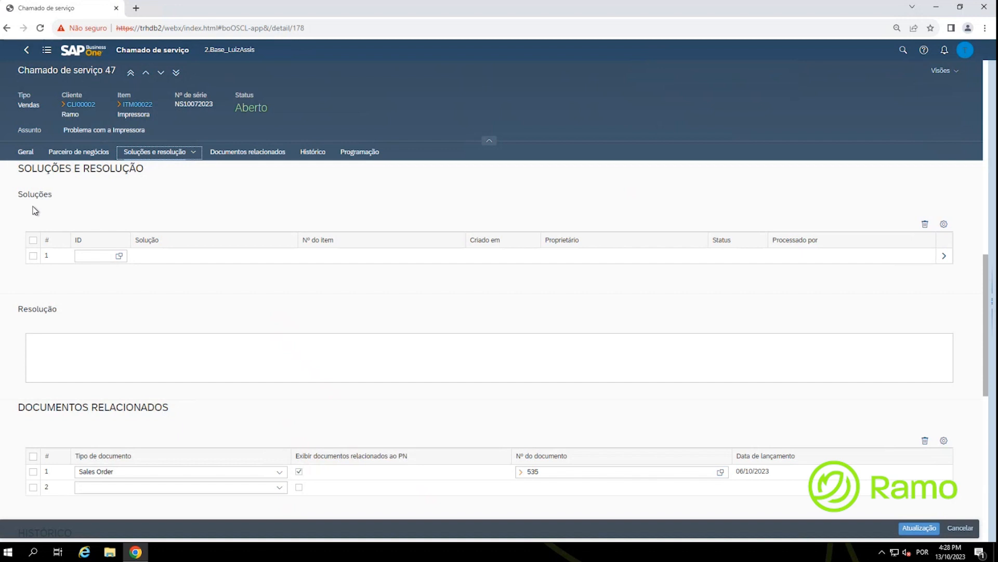
{"action": "left_click", "coordinate": [61, 348]}
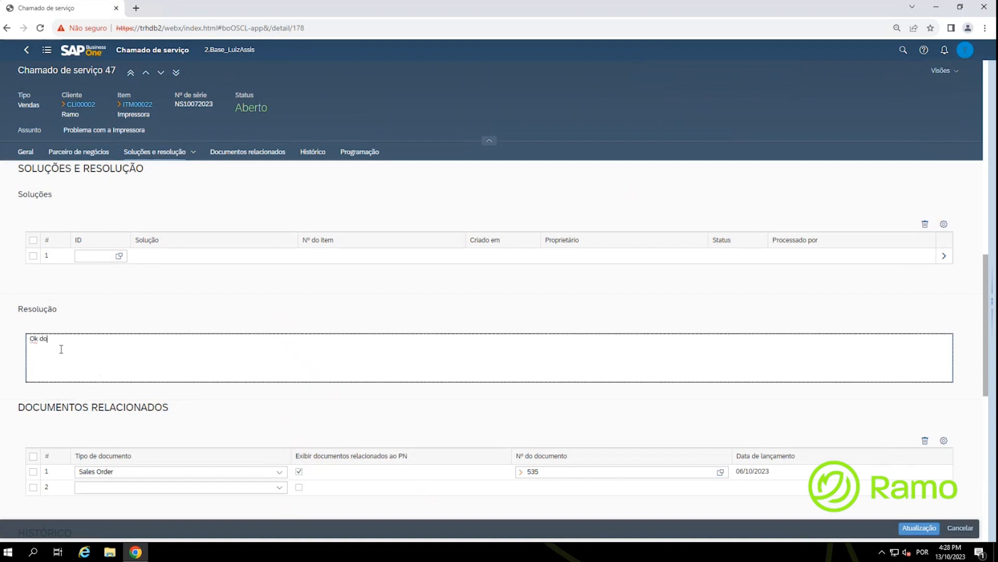
{"action": "type", "text": "Ok do cliente conforme visita."}
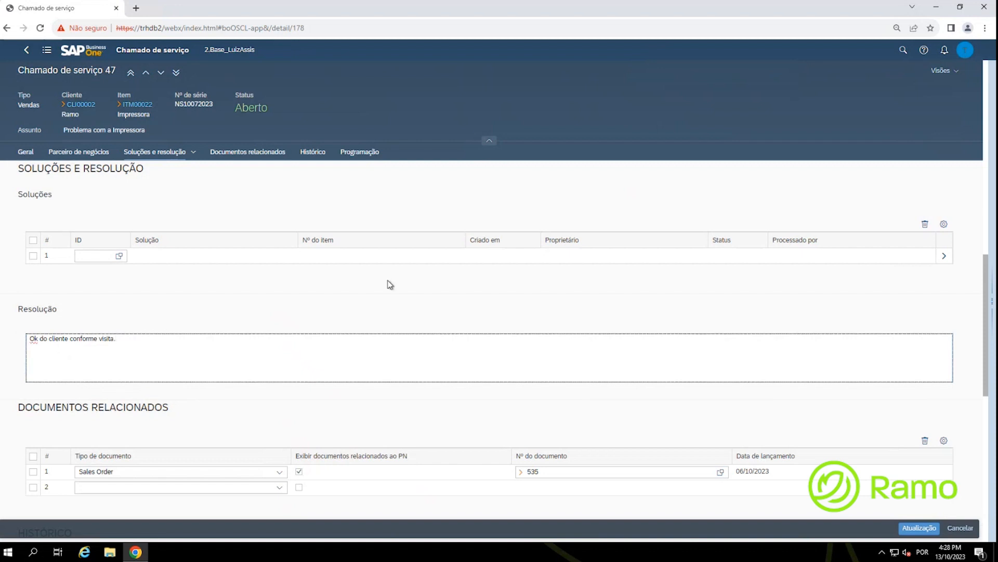
{"action": "left_click", "coordinate": [920, 529]}
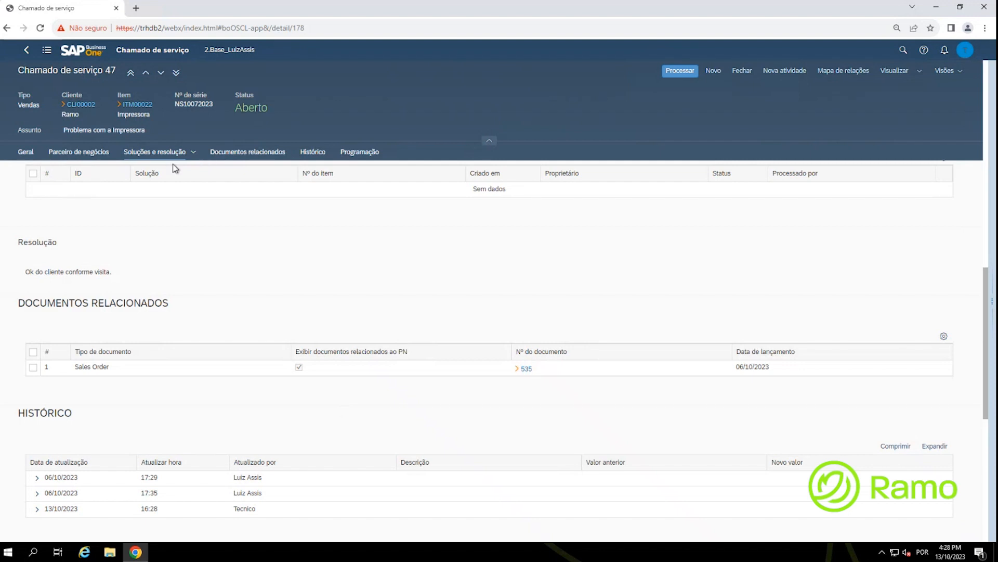
Step: Review the relationship map linking service call 47 to sales order 535, then open Visualizar
{"action": "left_click", "coordinate": [157, 158]}
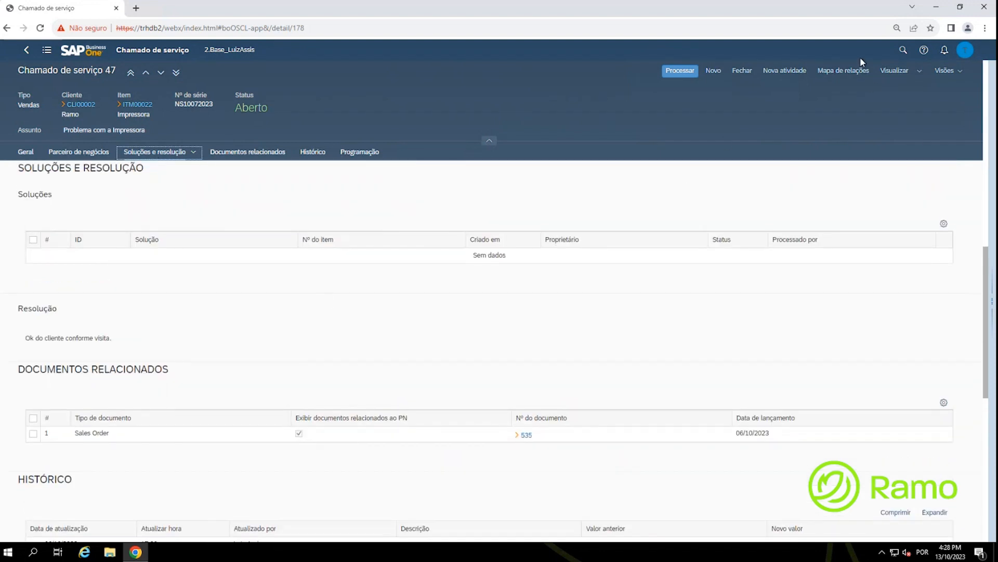
{"action": "left_click", "coordinate": [837, 71]}
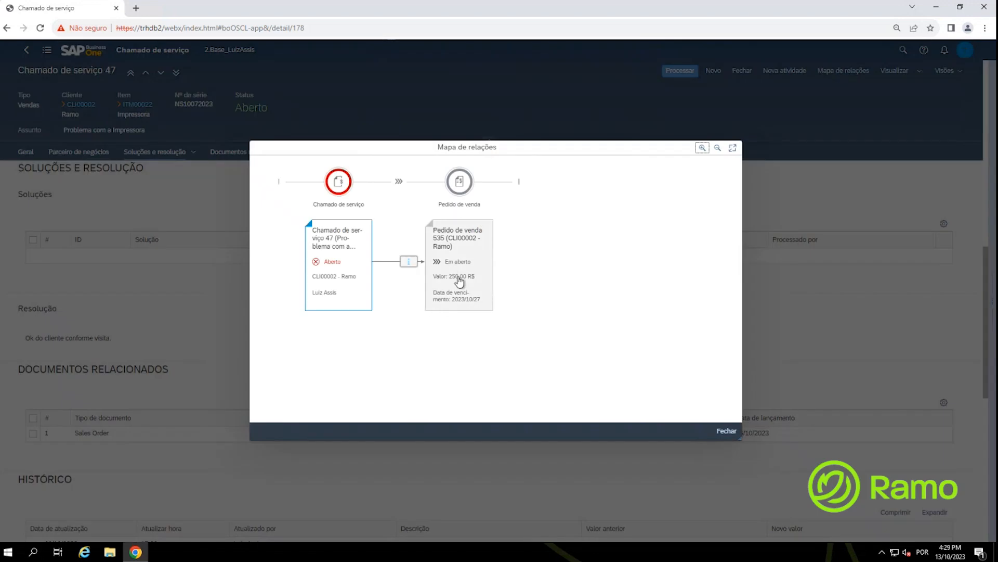
{"action": "left_click", "coordinate": [727, 430]}
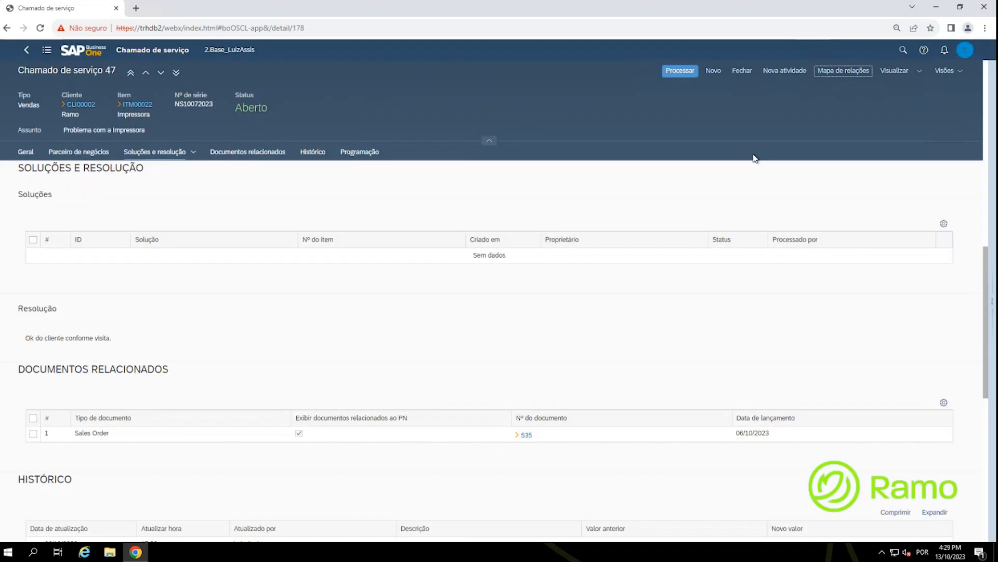
{"action": "left_click", "coordinate": [918, 73]}
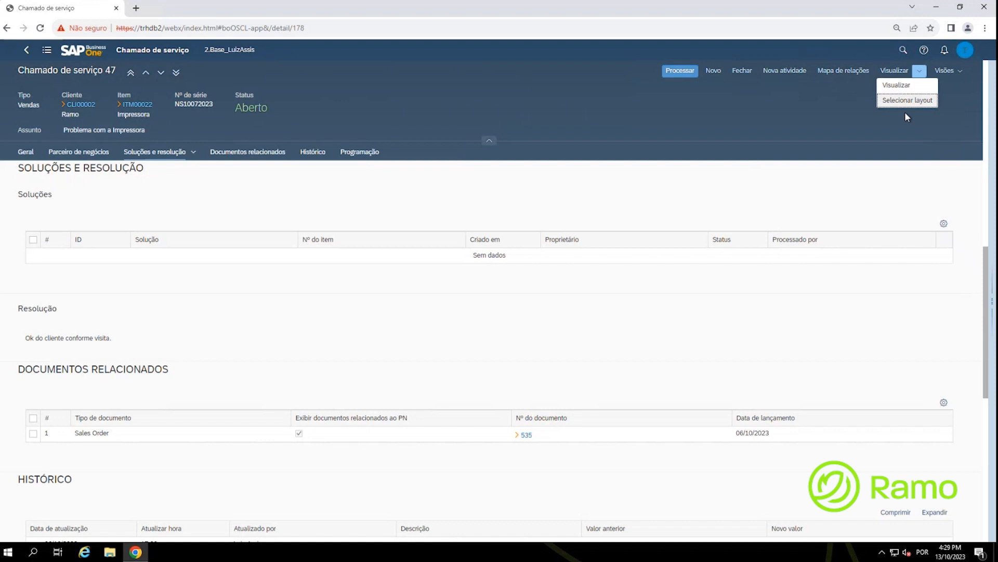
Step: Preview service call 47 with the Formulário técnico layout, then close the preview
{"action": "left_click", "coordinate": [904, 88]}
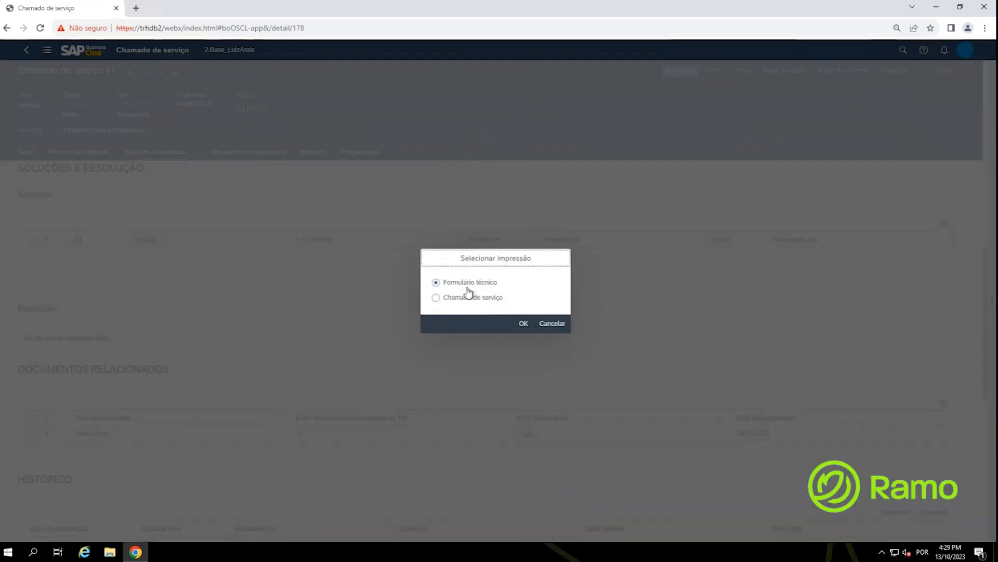
{"action": "left_click", "coordinate": [521, 323]}
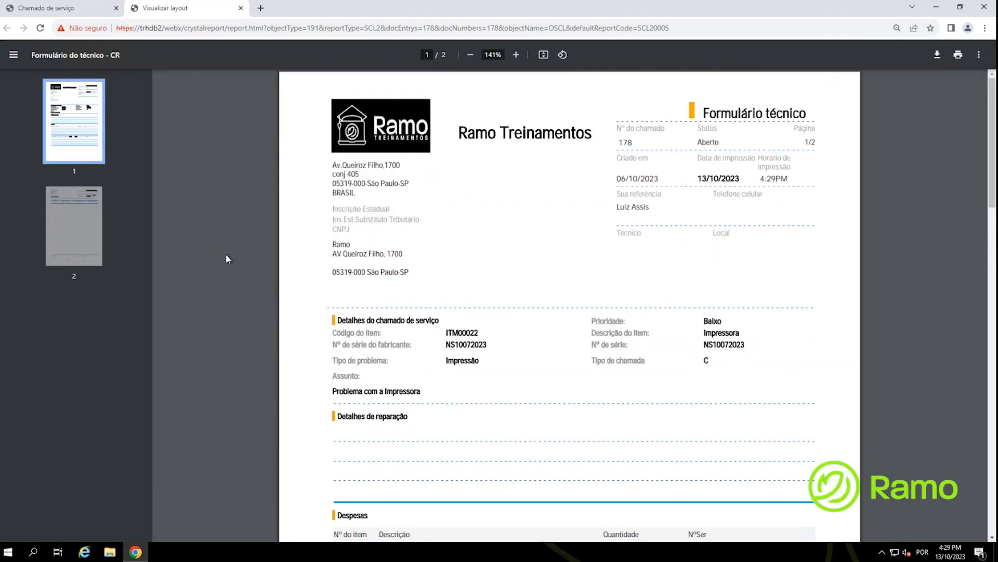
{"action": "middle_click", "coordinate": [167, 5]}
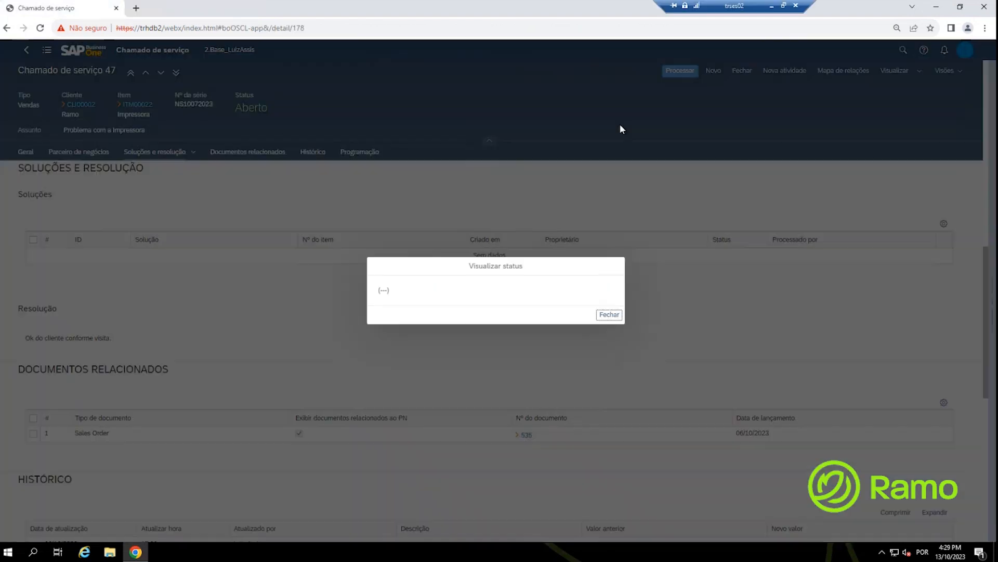
{"action": "left_click", "coordinate": [610, 314]}
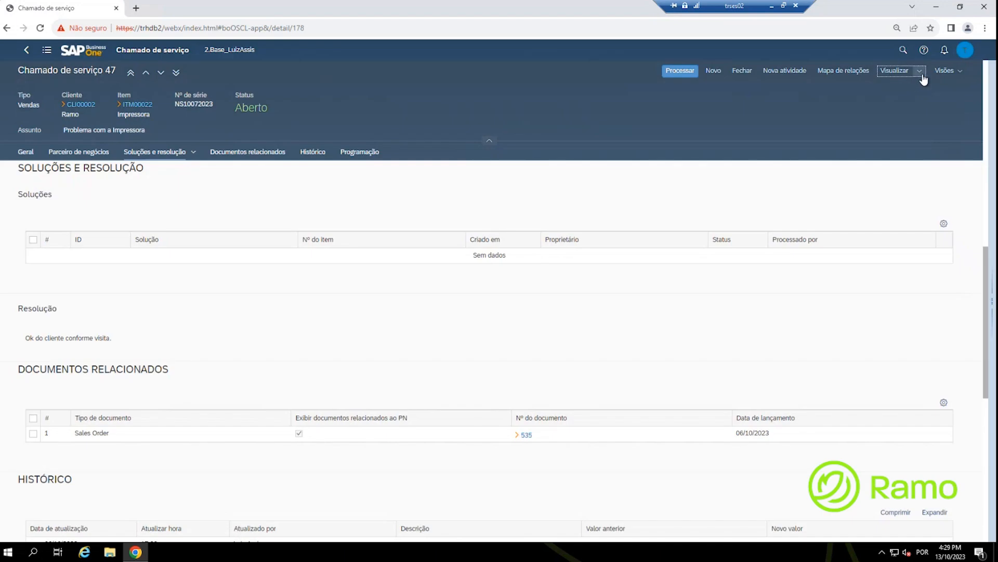
Step: Preview service call 47 with the Chamado de serviço layout, then close the preview
{"action": "left_click", "coordinate": [920, 71]}
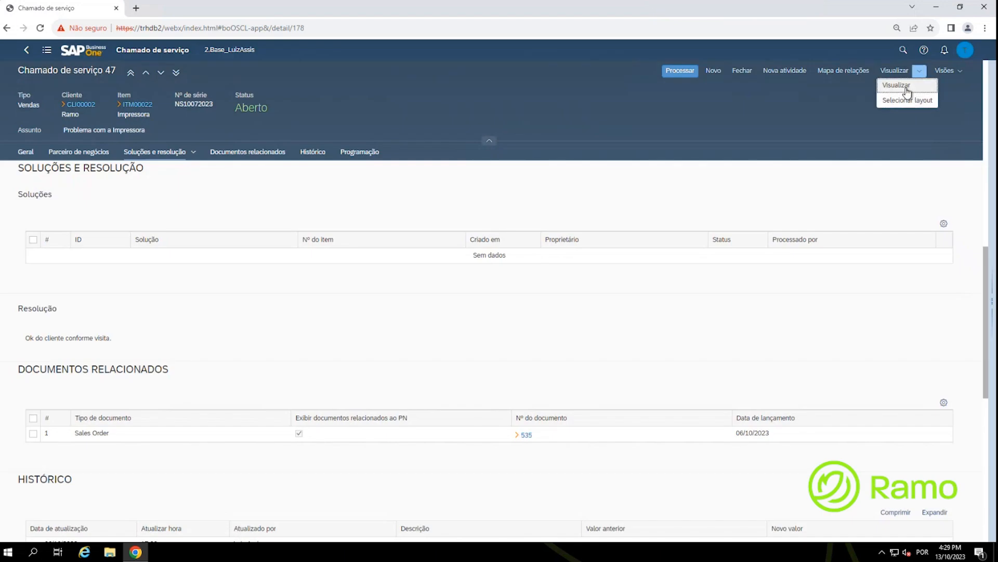
{"action": "left_click", "coordinate": [907, 88]}
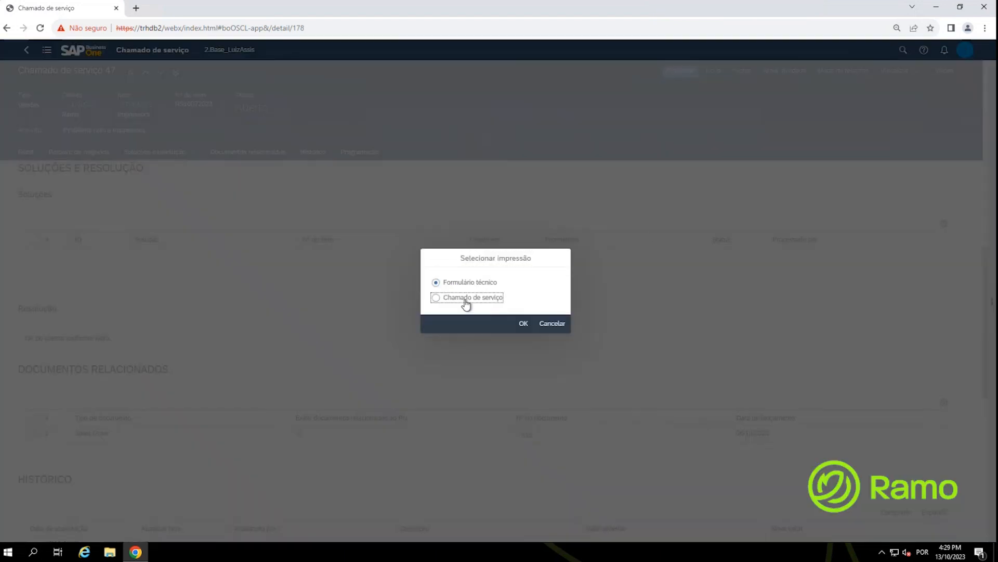
{"action": "left_click", "coordinate": [465, 300]}
{"action": "left_click", "coordinate": [523, 324]}
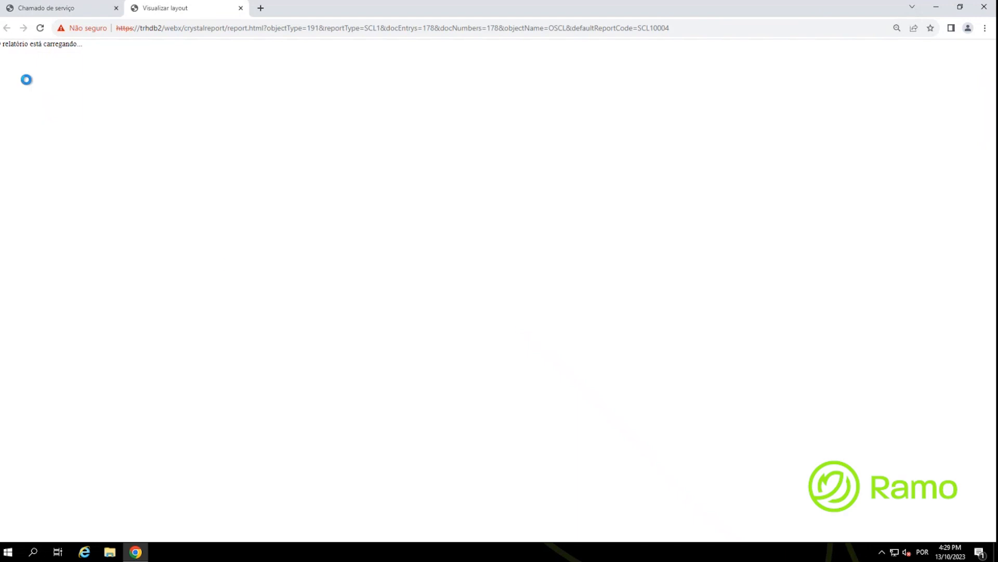
{"action": "scroll", "coordinate": [130, 279], "scroll_direction": "up", "scroll_amount": 6}
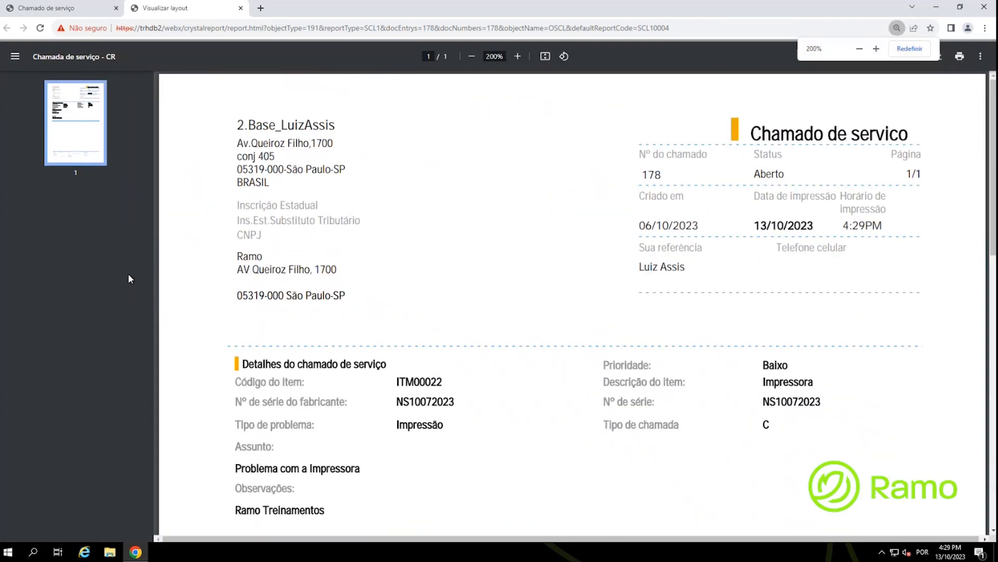
{"action": "scroll", "coordinate": [130, 278], "scroll_direction": "down", "scroll_amount": 1}
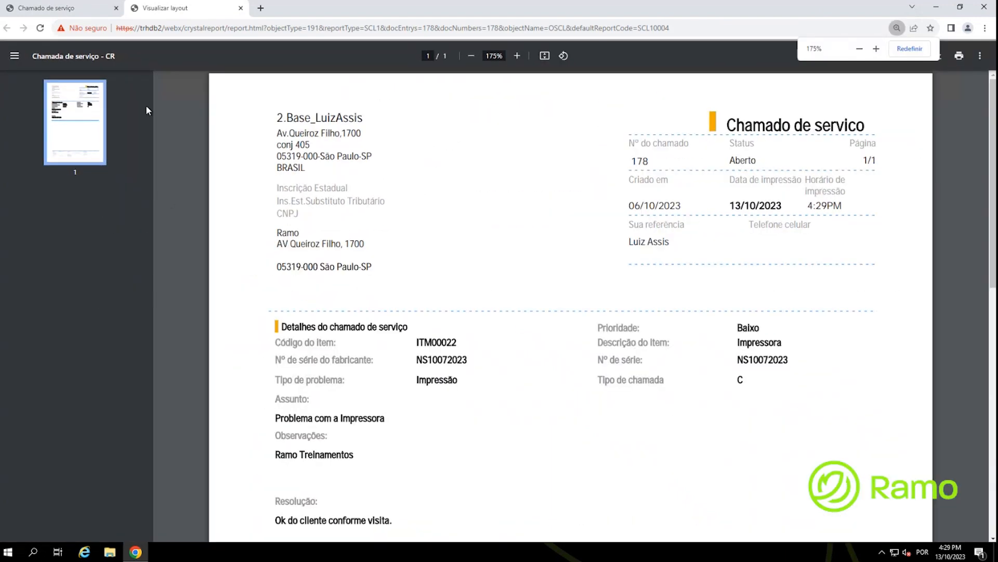
{"action": "middle_click", "coordinate": [189, 13]}
{"action": "left_click", "coordinate": [732, 345]}
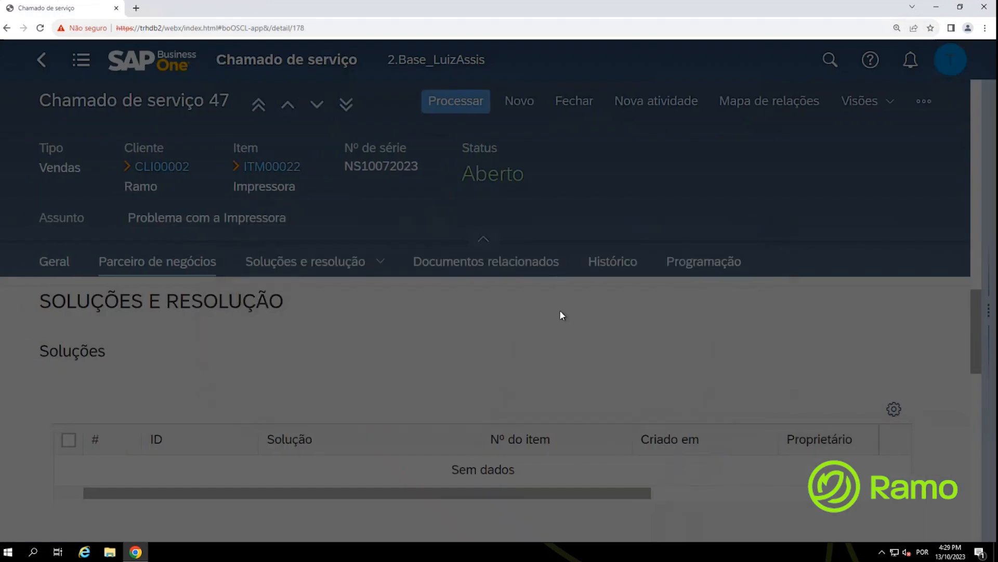
Step: Close service call 47 with its related activities and go back to the open-calls analysis
{"action": "key", "text": "ctrl+minus"}
{"action": "key", "text": "ctrl+minus"}
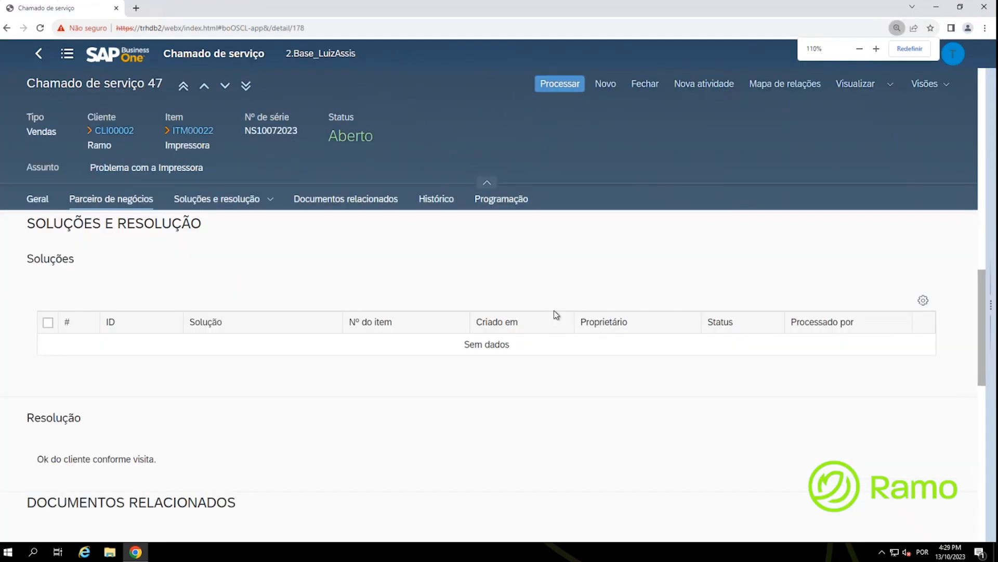
{"action": "key", "text": "ctrl+minus"}
{"action": "left_click", "coordinate": [686, 79]}
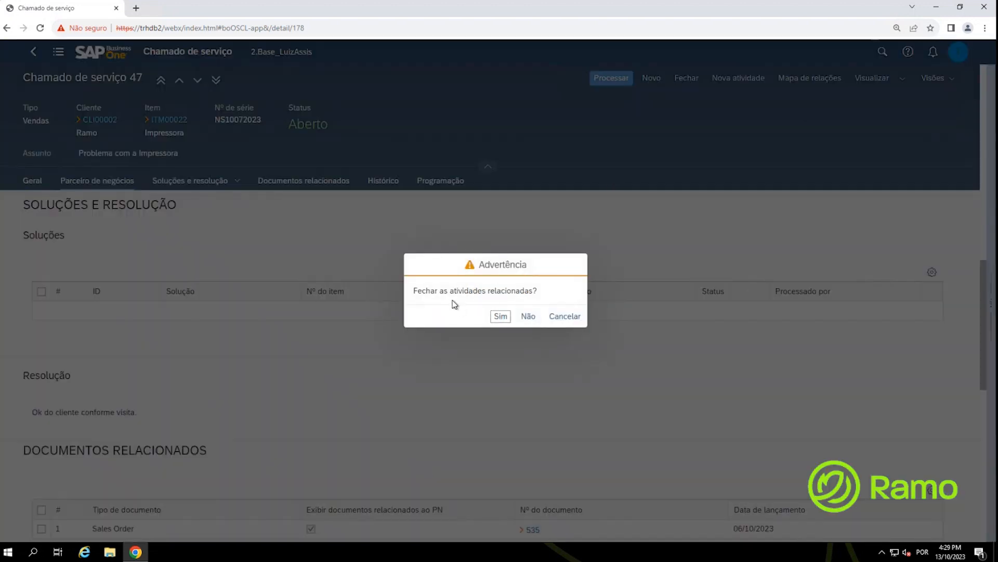
{"action": "left_click", "coordinate": [501, 315]}
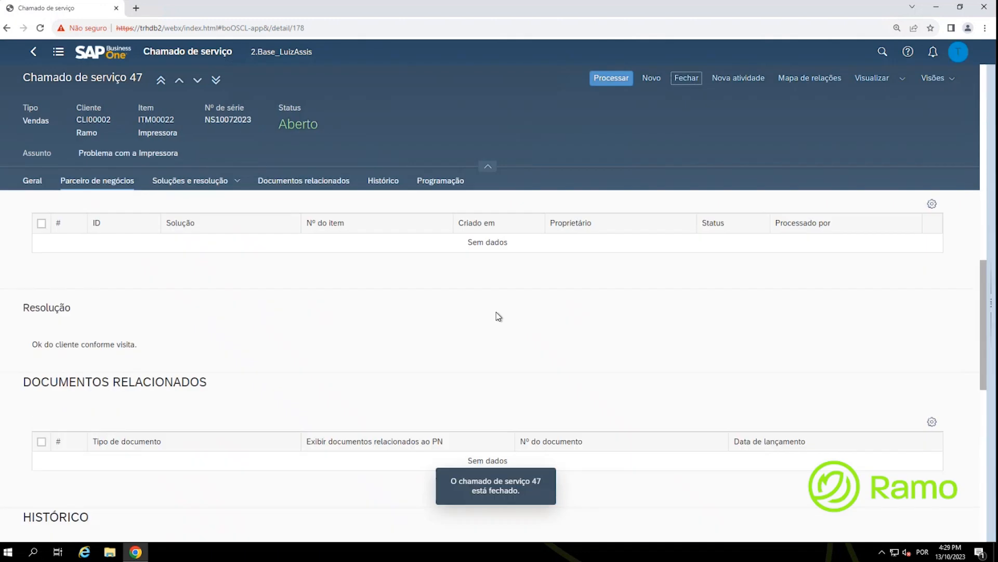
{"action": "key", "text": "ctrl"}
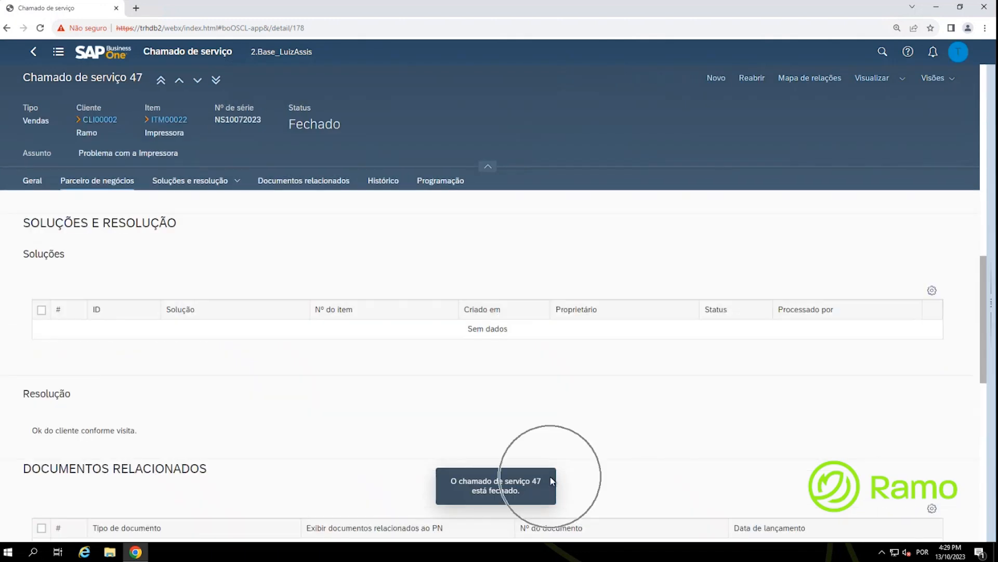
{"action": "left_click", "coordinate": [32, 58]}
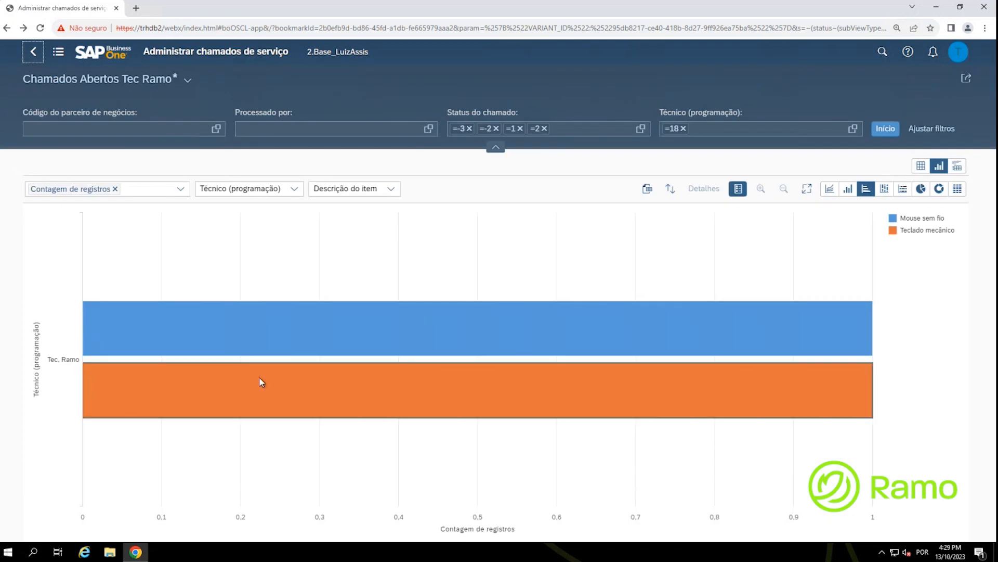
Step: Verify only calls 43 and 44 remain open, then refresh the home-page tile to show 2
{"action": "left_click", "coordinate": [260, 381]}
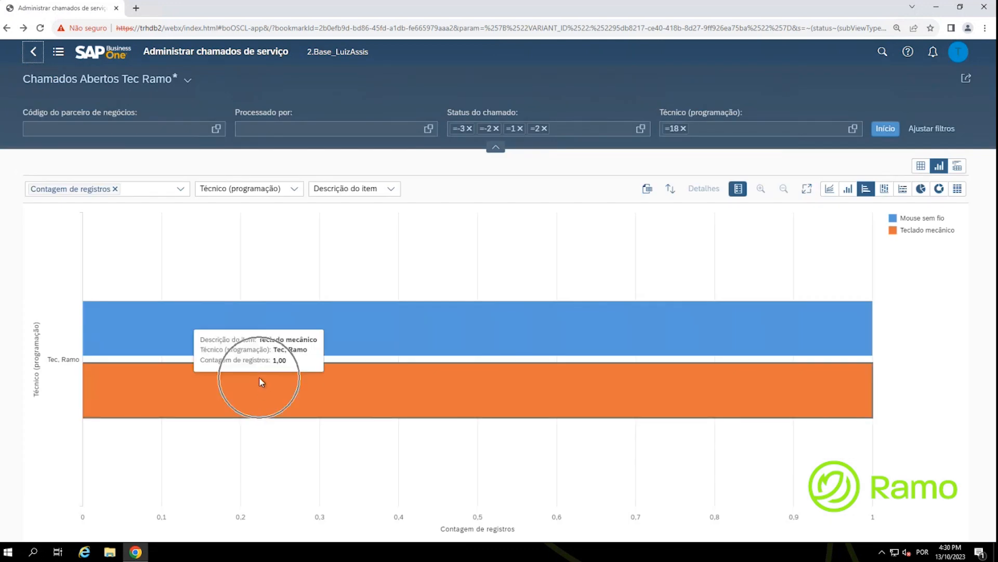
{"action": "left_click", "coordinate": [921, 167]}
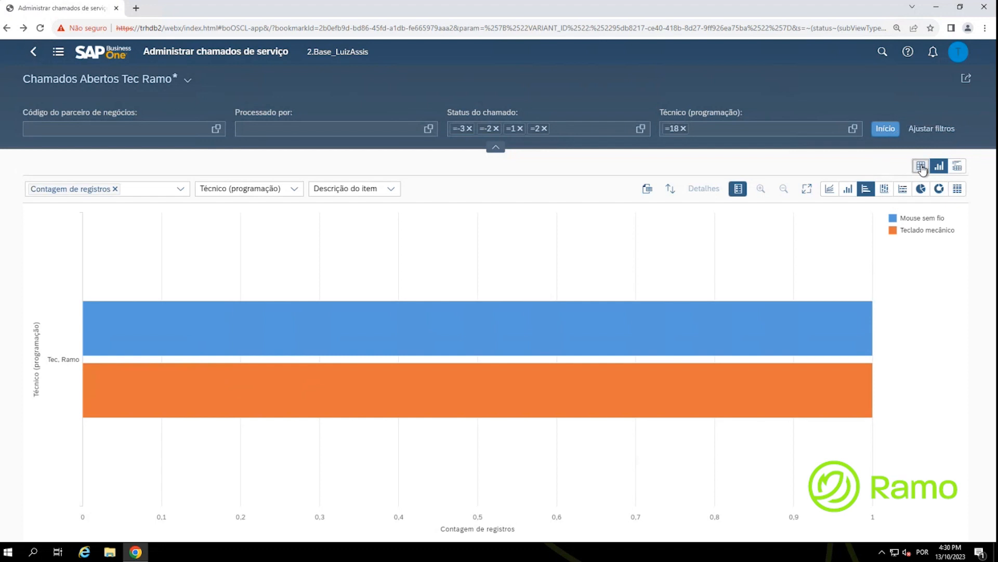
{"action": "left_click", "coordinate": [93, 214]}
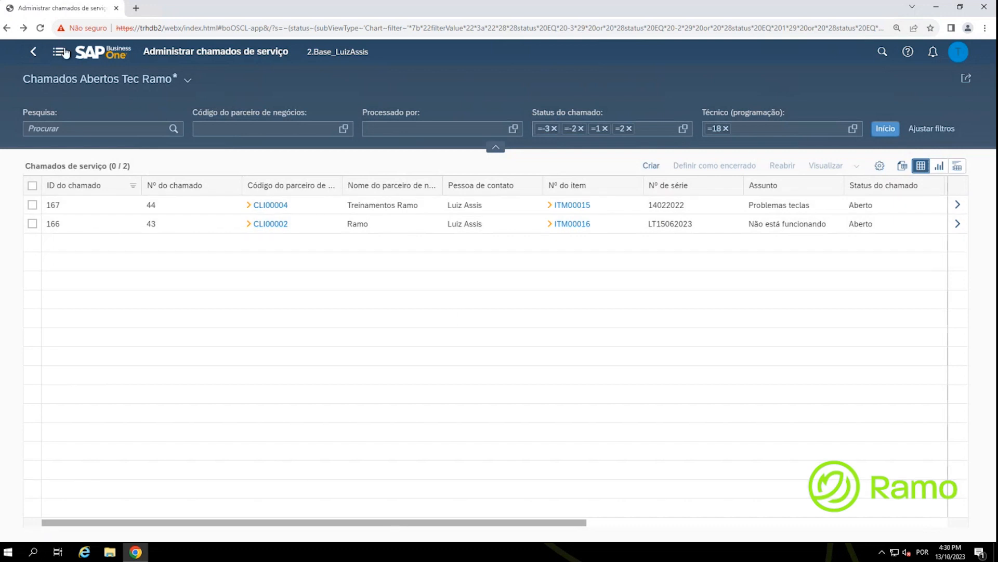
{"action": "left_click", "coordinate": [110, 58]}
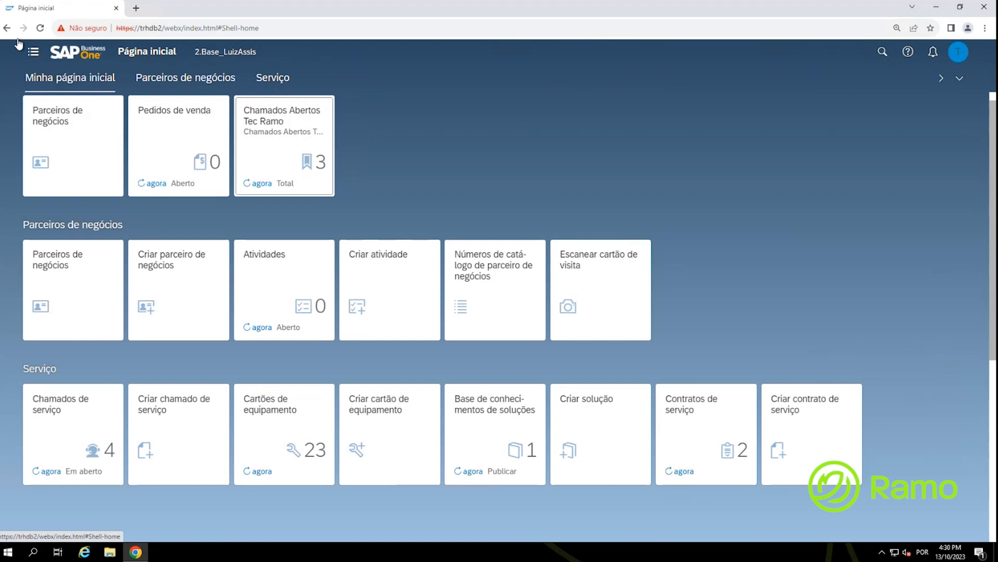
{"action": "left_click", "coordinate": [263, 188]}
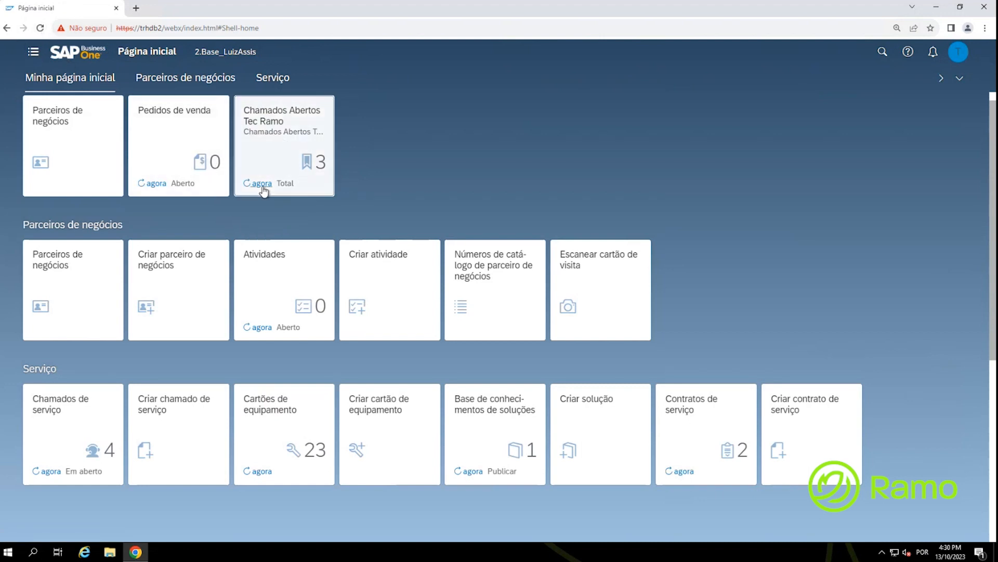
{"action": "left_click", "coordinate": [325, 169]}
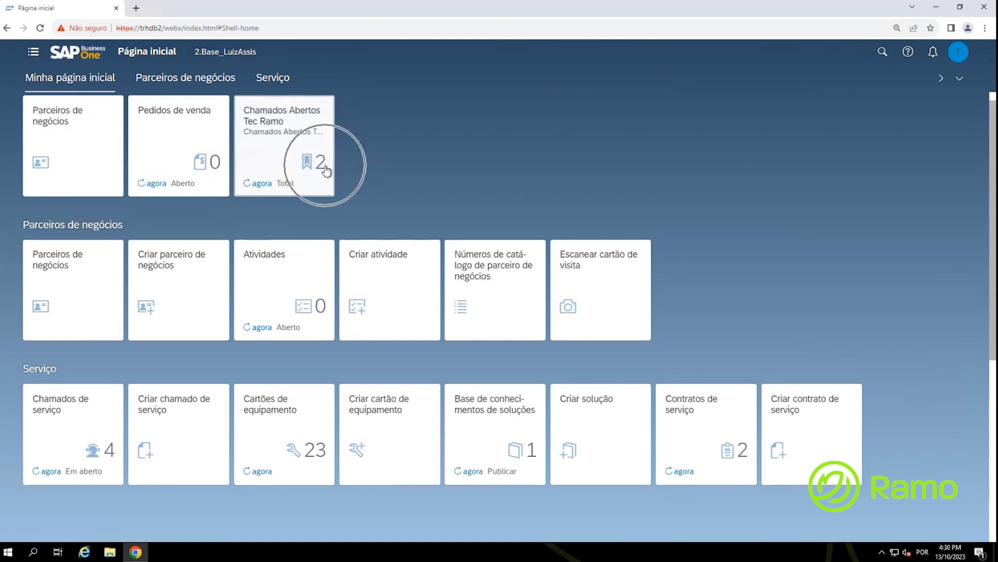